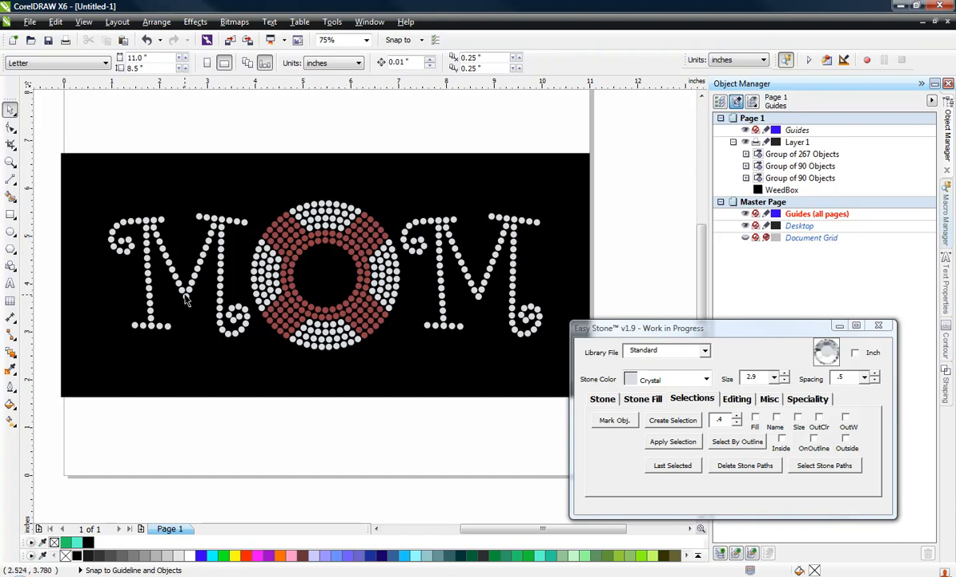
Add the letter M as artistic text in the empty area beside the page
{"action": "scroll", "coordinate": [185, 299], "scroll_direction": "down", "scroll_amount": 2}
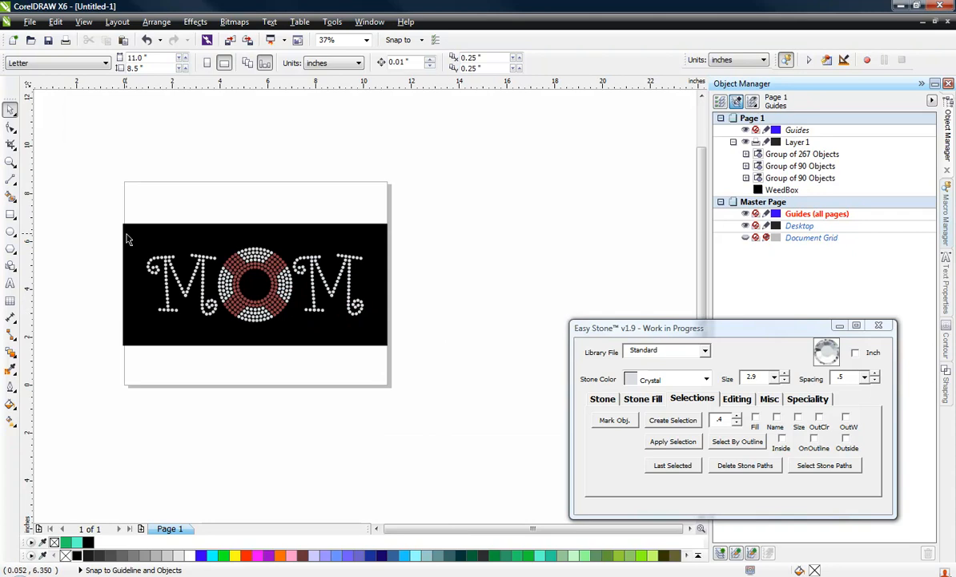
{"action": "left_click", "coordinate": [9, 284]}
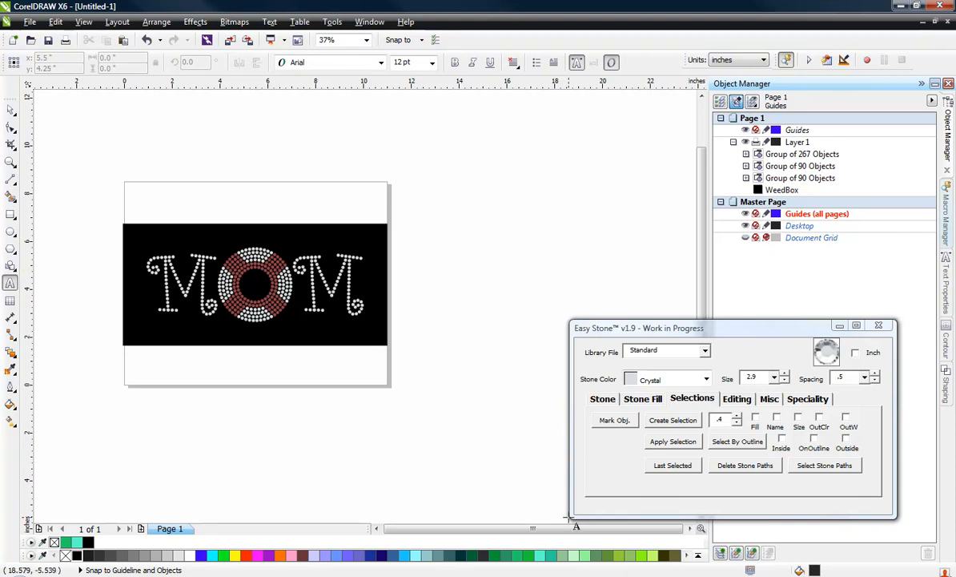
{"action": "left_click", "coordinate": [464, 196]}
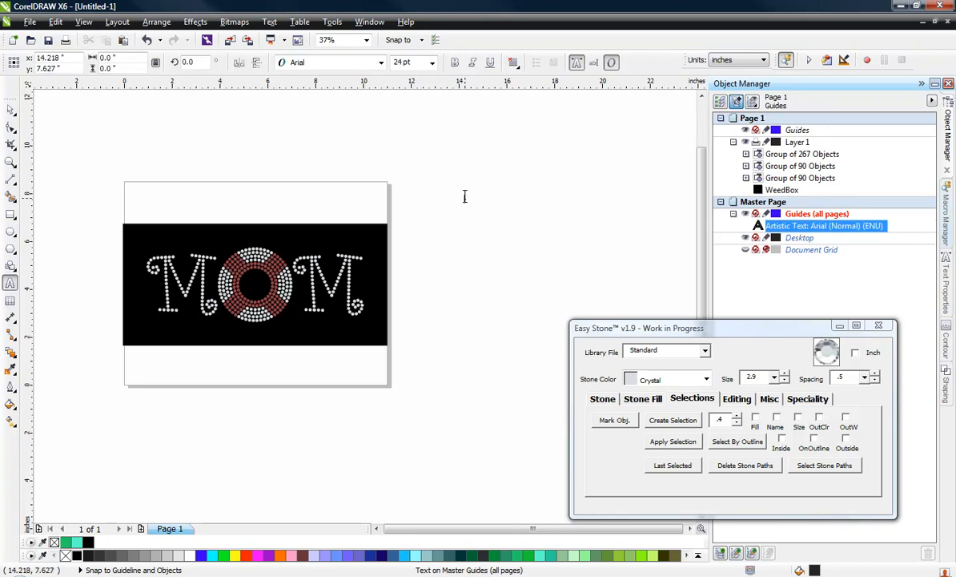
{"action": "type", "text": "M"}
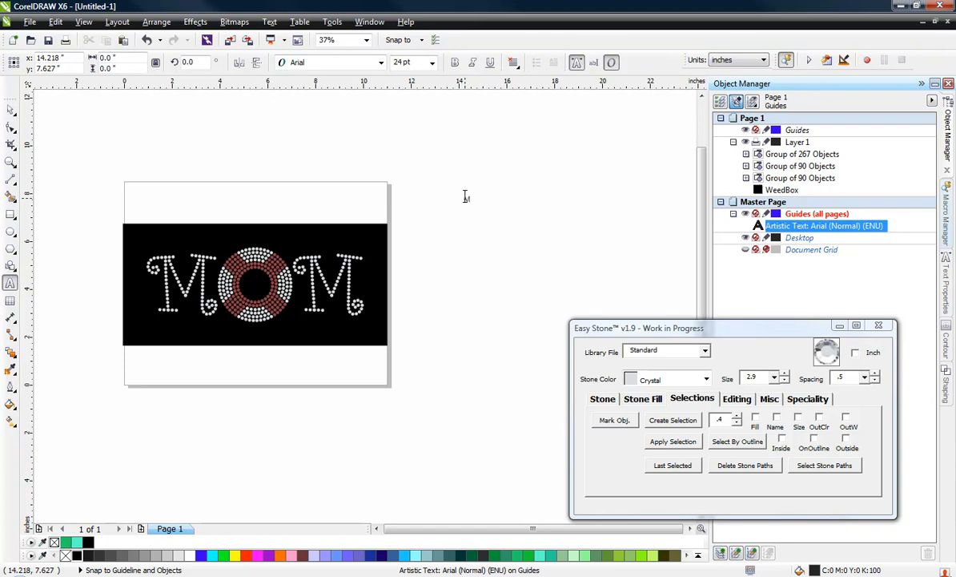
{"action": "key", "text": "ctrl+space"}
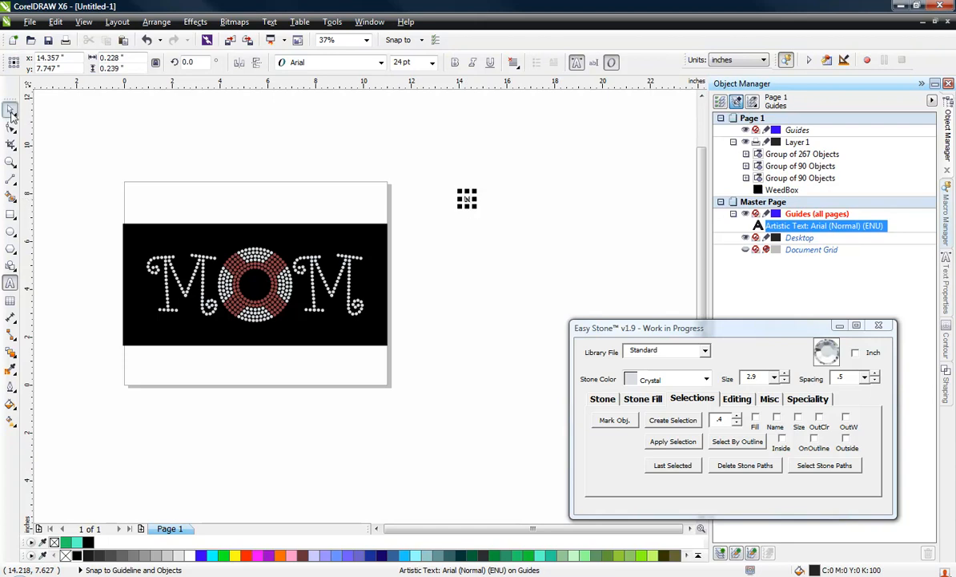
Set the letter M's font to Curlz MT and its height to 2.5 inches
{"action": "left_click", "coordinate": [382, 63]}
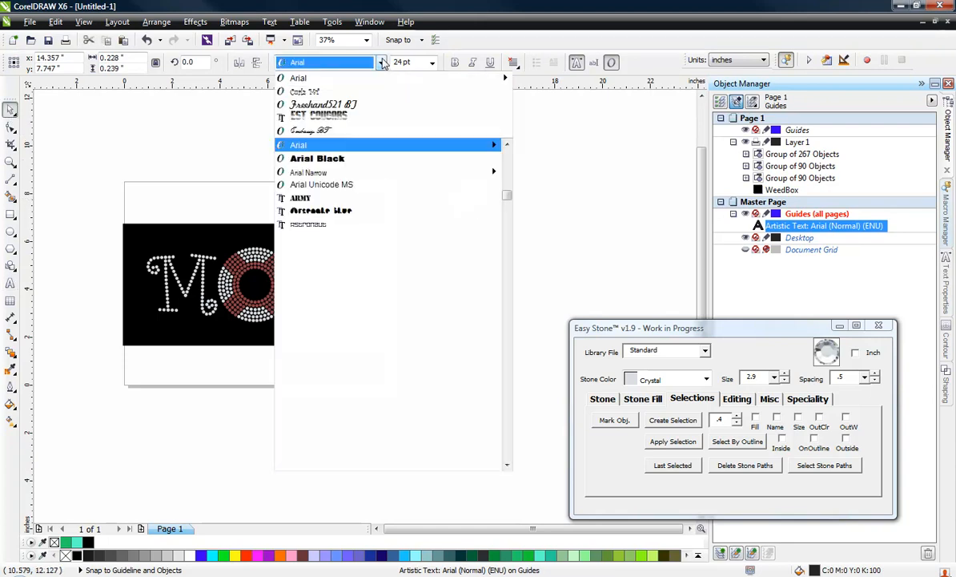
{"action": "left_click", "coordinate": [335, 90]}
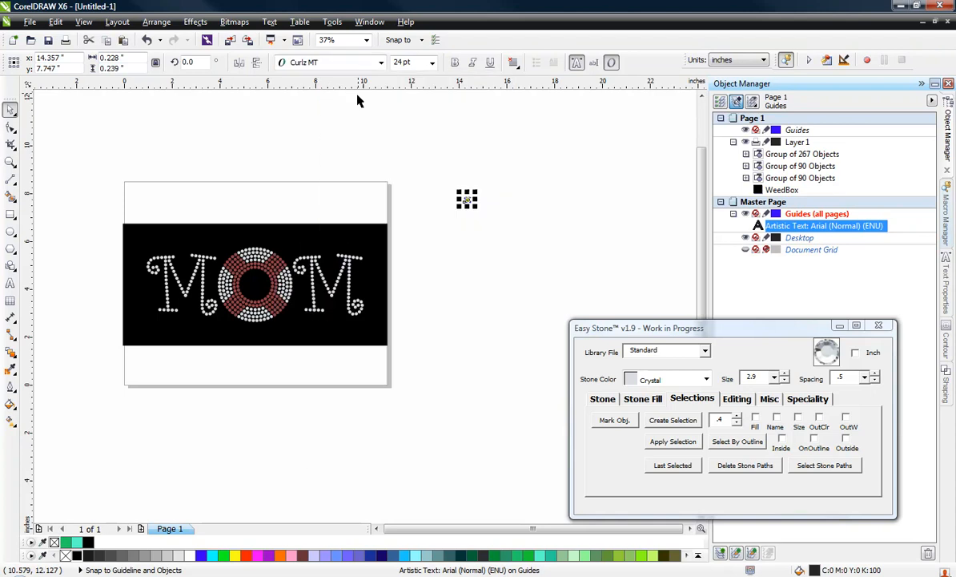
{"action": "left_click", "coordinate": [112, 68]}
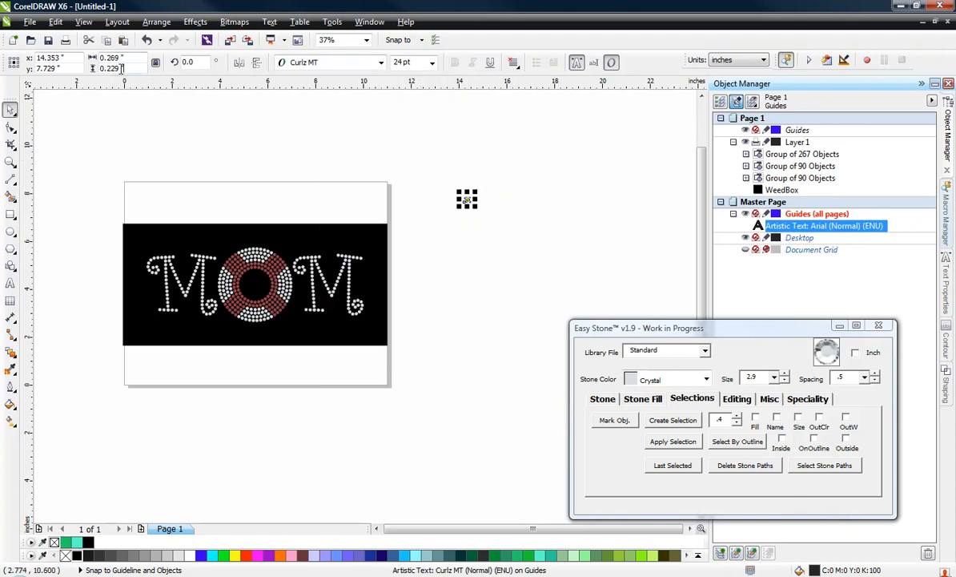
{"action": "type", "text": "2.5"}
{"action": "key", "text": "Return"}
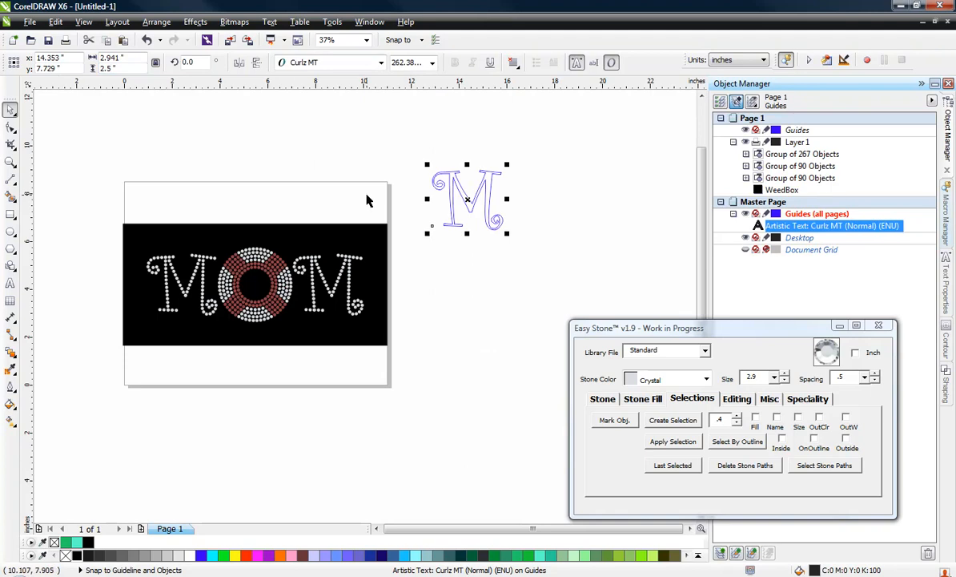
{"action": "left_click", "coordinate": [350, 158]}
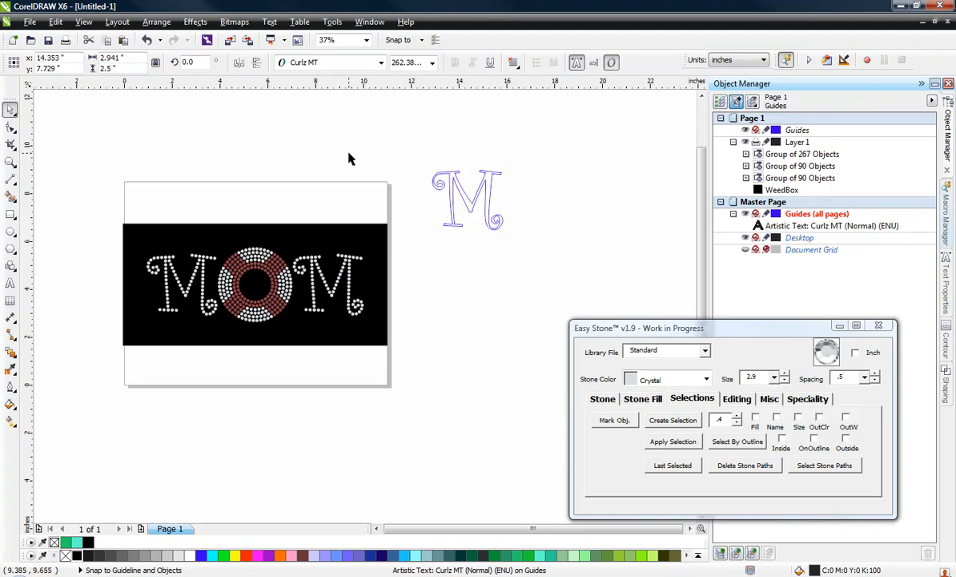
Move the M text from the master page's guides layer to Layer 1 and make Layer 1 the active layer
{"action": "left_click", "coordinate": [464, 192]}
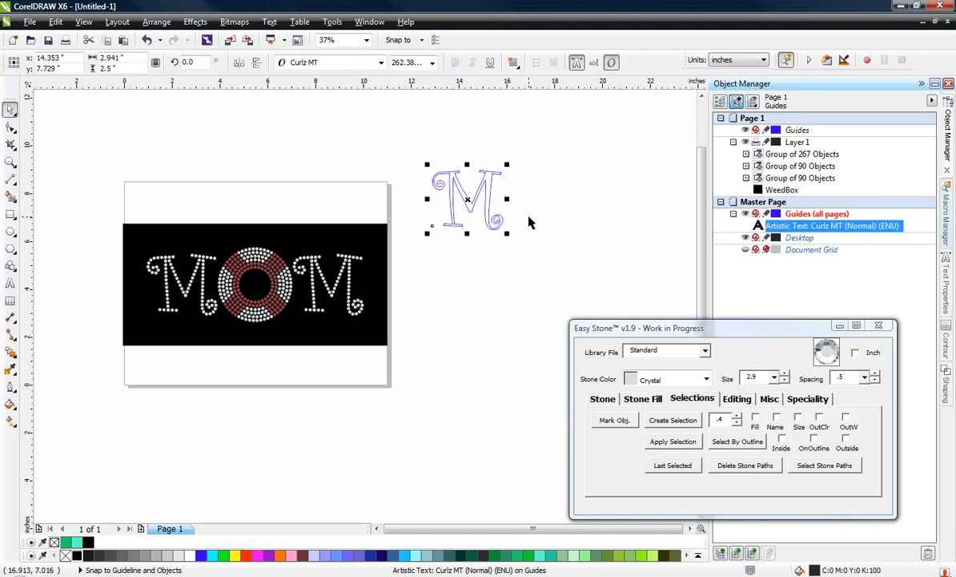
{"action": "left_click_drag", "start_coordinate": [807, 199], "coordinate": [771, 149]}
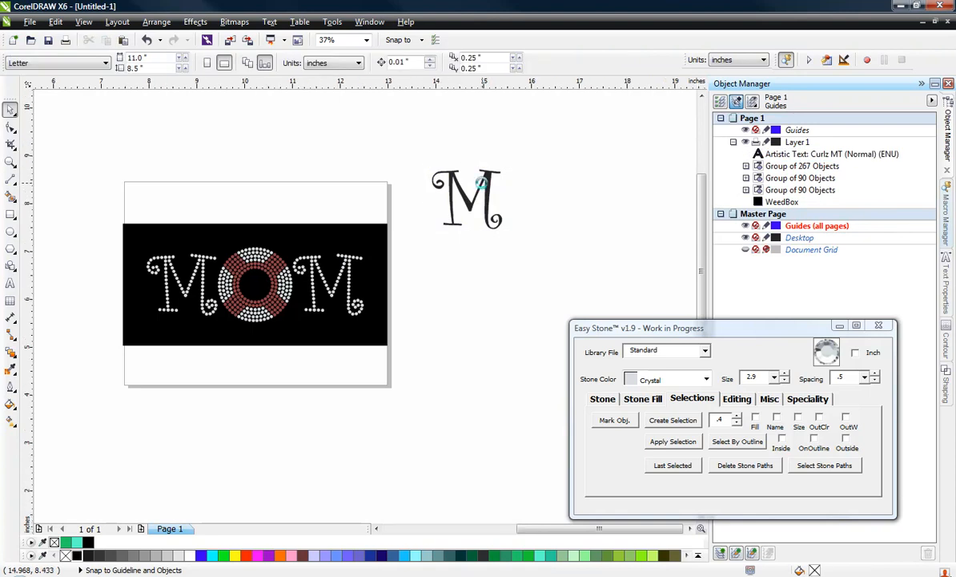
{"action": "scroll", "coordinate": [481, 182], "scroll_direction": "up", "scroll_amount": 2}
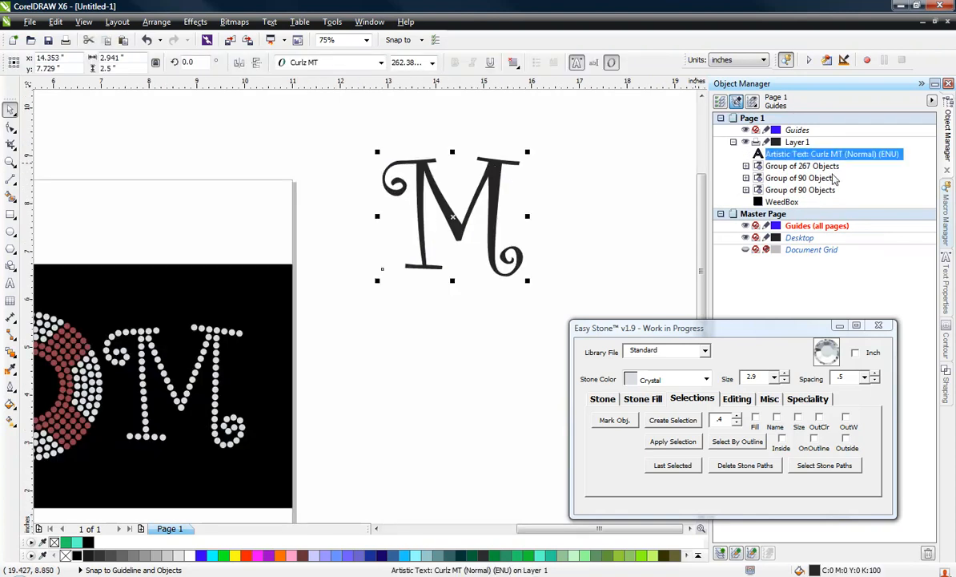
{"action": "left_click", "coordinate": [800, 143]}
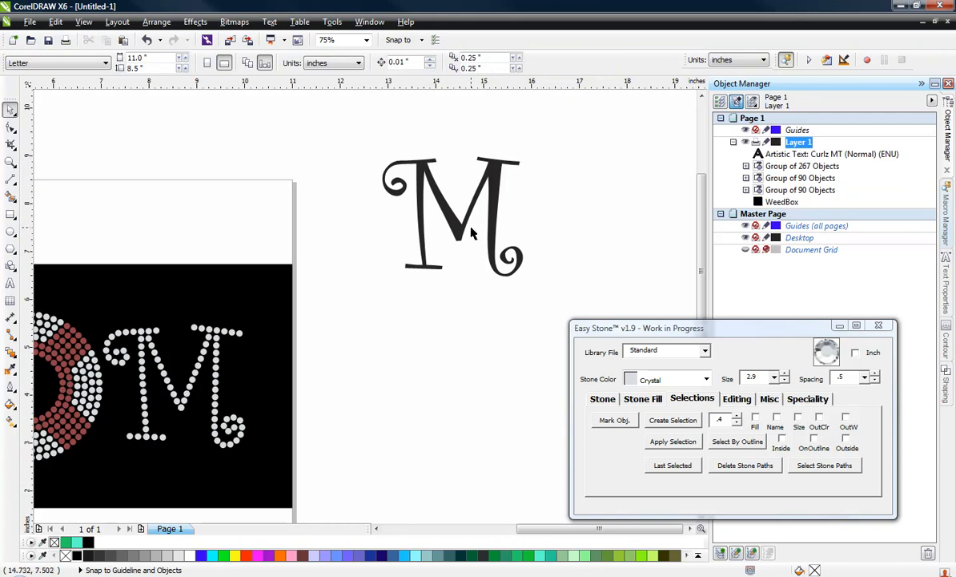
Shift the M text slightly down and convert it to a 300 dpi CMYK Color (32-bit) bitmap with anti-aliasing and a transparent background
{"action": "left_click", "coordinate": [456, 188]}
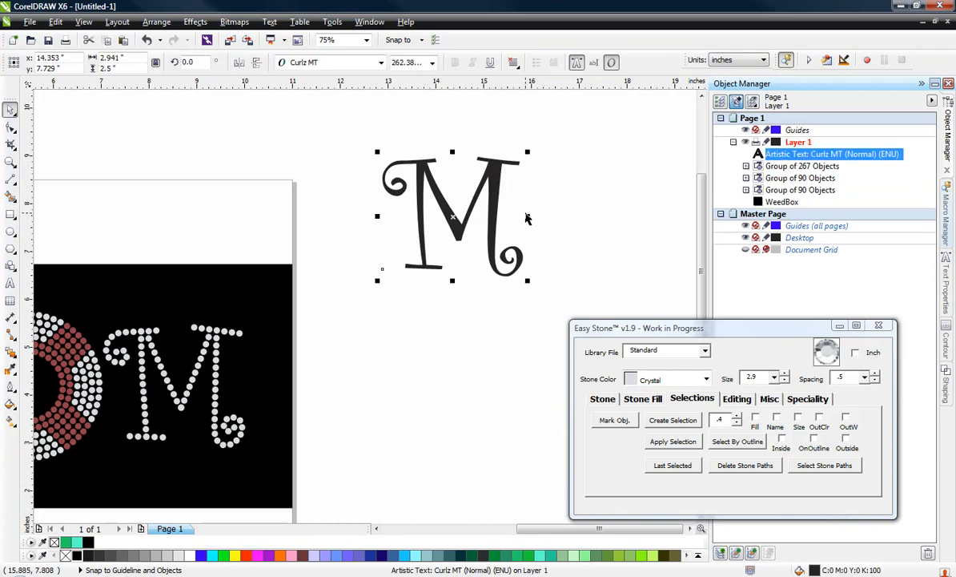
{"action": "left_click_drag", "start_coordinate": [499, 186], "coordinate": [495, 220]}
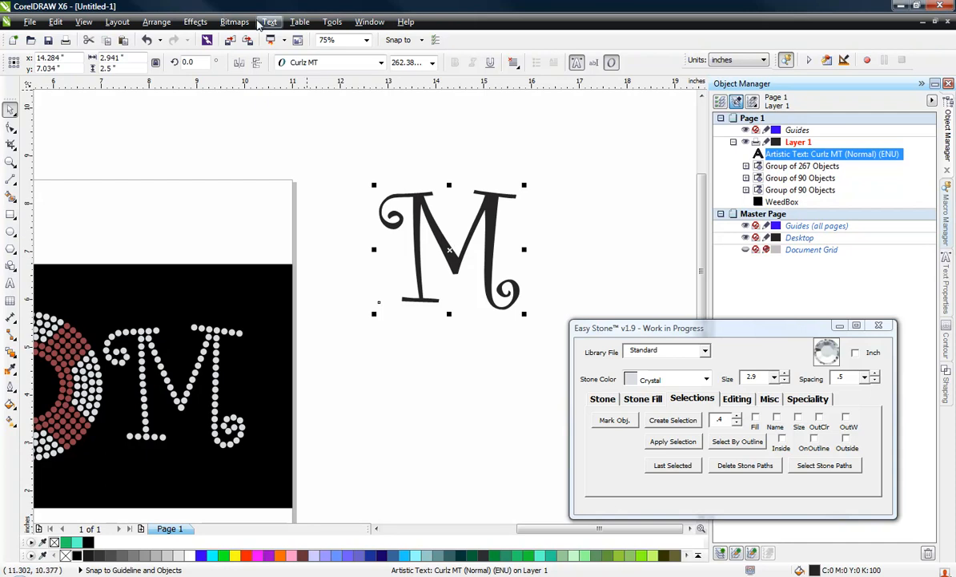
{"action": "left_click", "coordinate": [230, 23]}
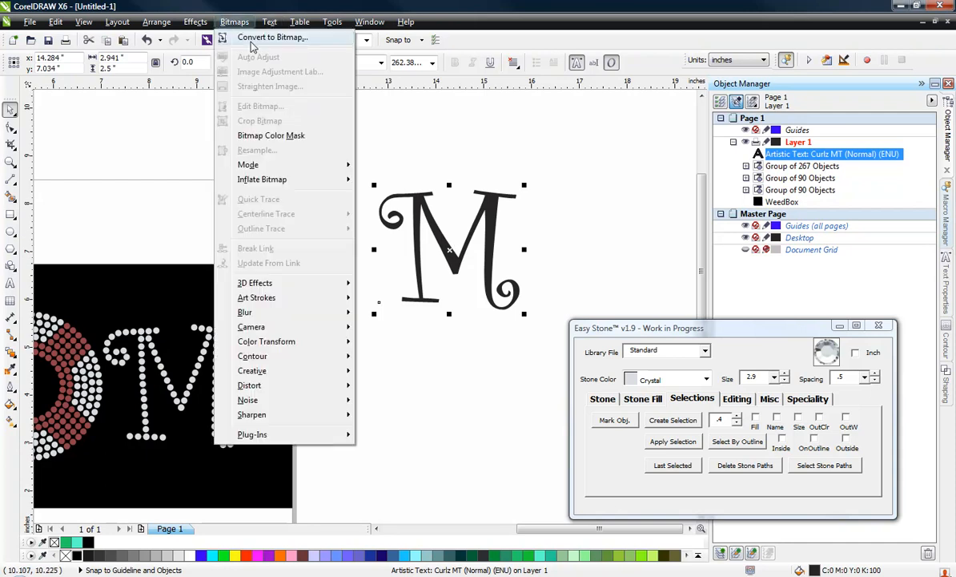
{"action": "left_click", "coordinate": [250, 41]}
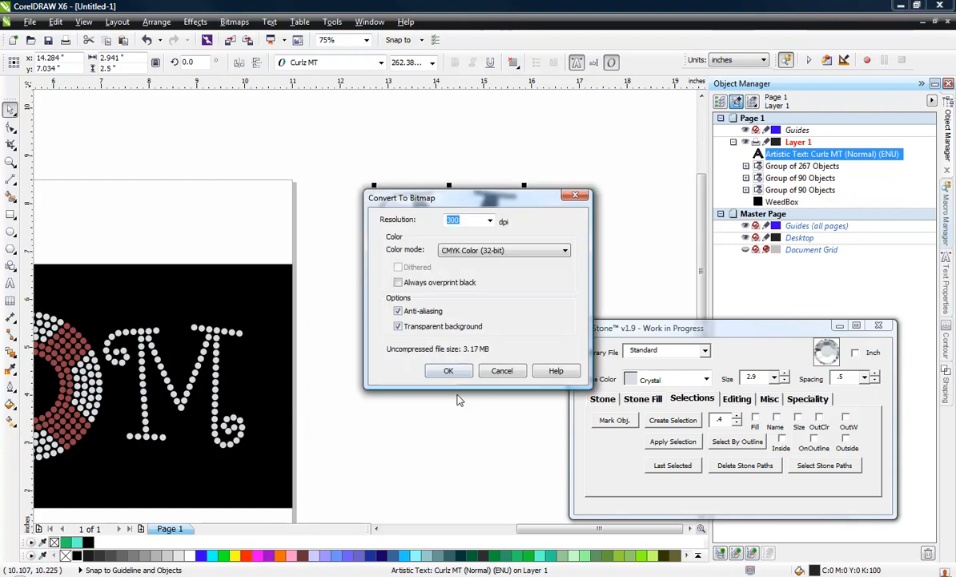
{"action": "left_click", "coordinate": [448, 370]}
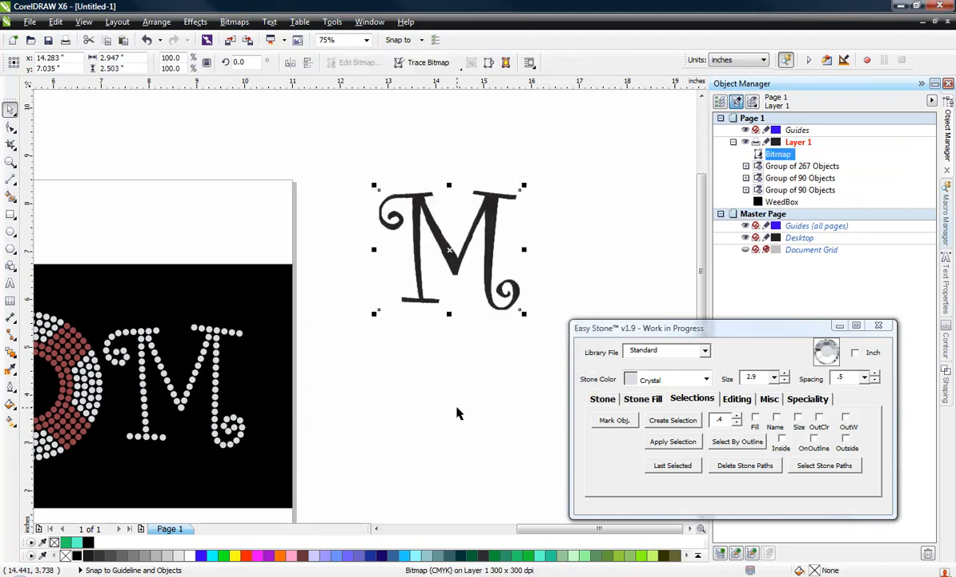
{"action": "left_click", "coordinate": [429, 385]}
Nudge the M bitmap slightly and trace it with the Line drawing centerline trace, keeping the original image
{"action": "scroll", "coordinate": [495, 206], "scroll_direction": "up", "scroll_amount": 1}
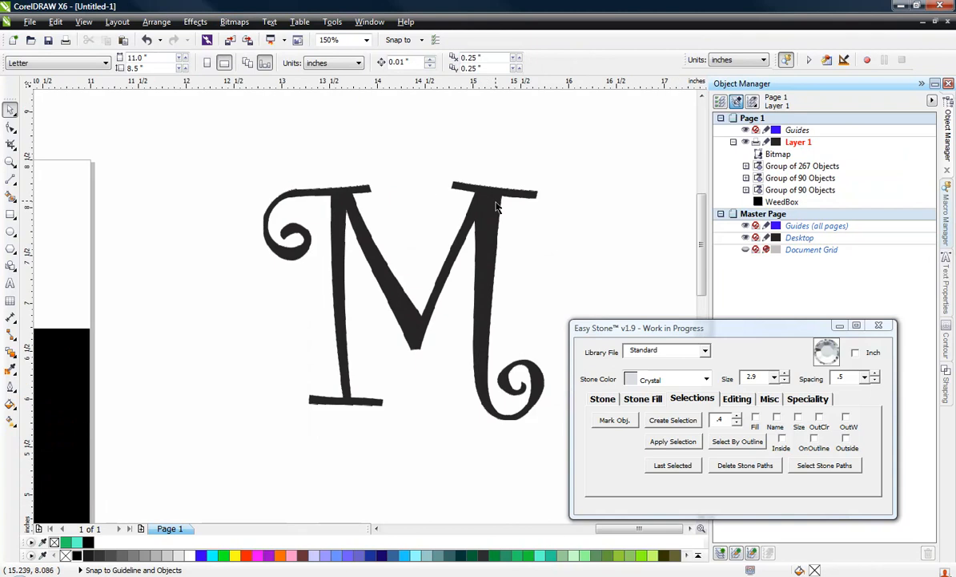
{"action": "left_click", "coordinate": [495, 207]}
{"action": "left_click", "coordinate": [584, 267]}
{"action": "left_click_drag", "start_coordinate": [401, 312], "coordinate": [381, 305]}
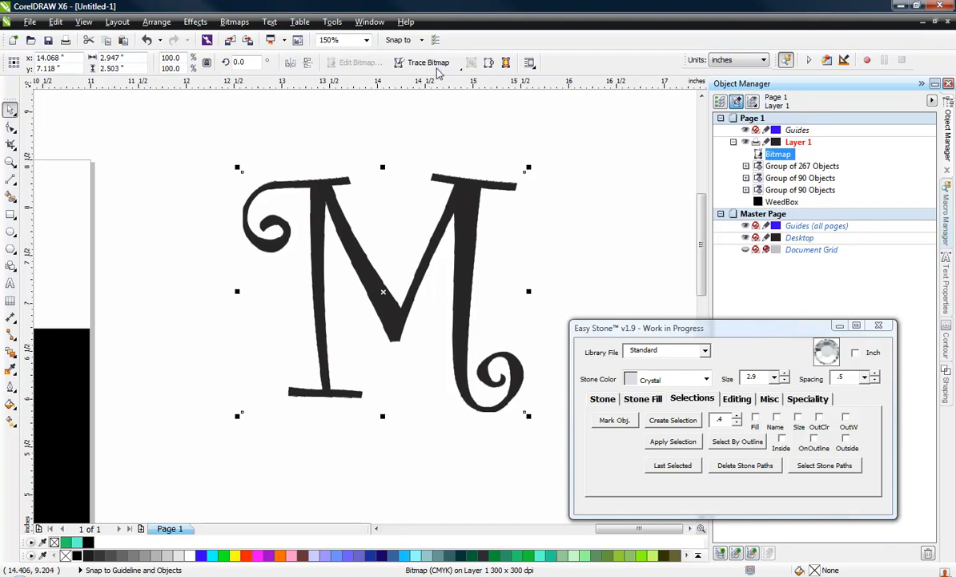
{"action": "left_click", "coordinate": [410, 64]}
{"action": "mouse_move", "coordinate": [418, 99]}
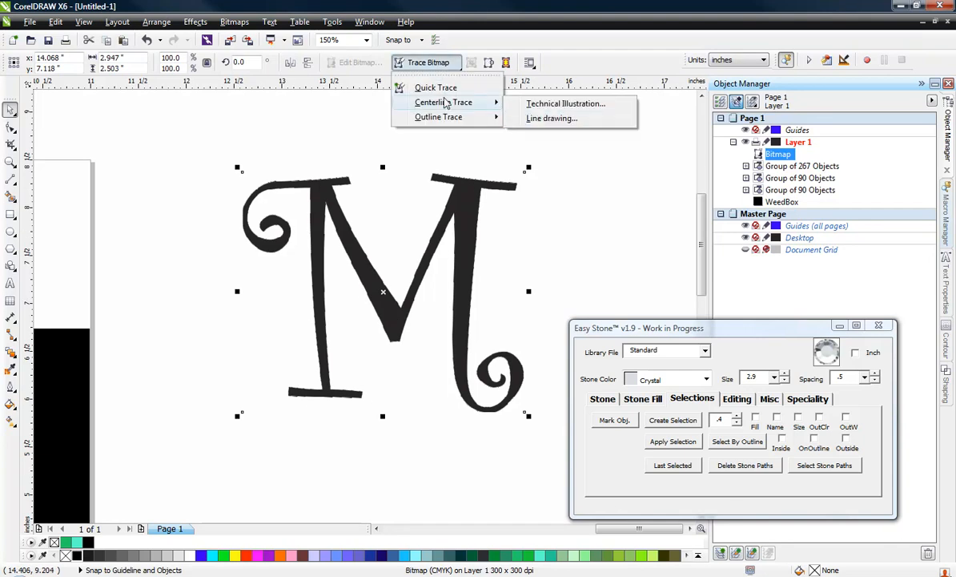
{"action": "left_click", "coordinate": [539, 118]}
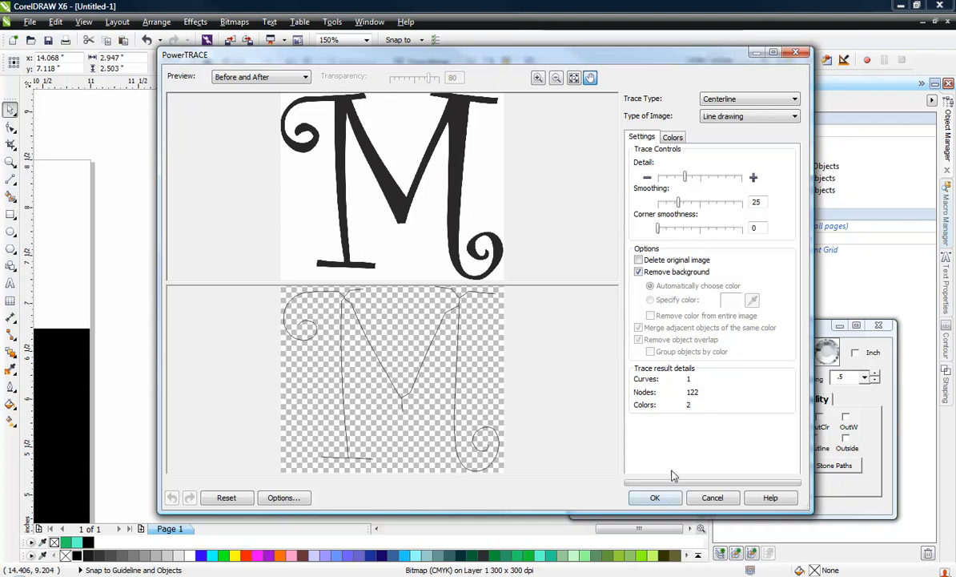
{"action": "left_click", "coordinate": [654, 497]}
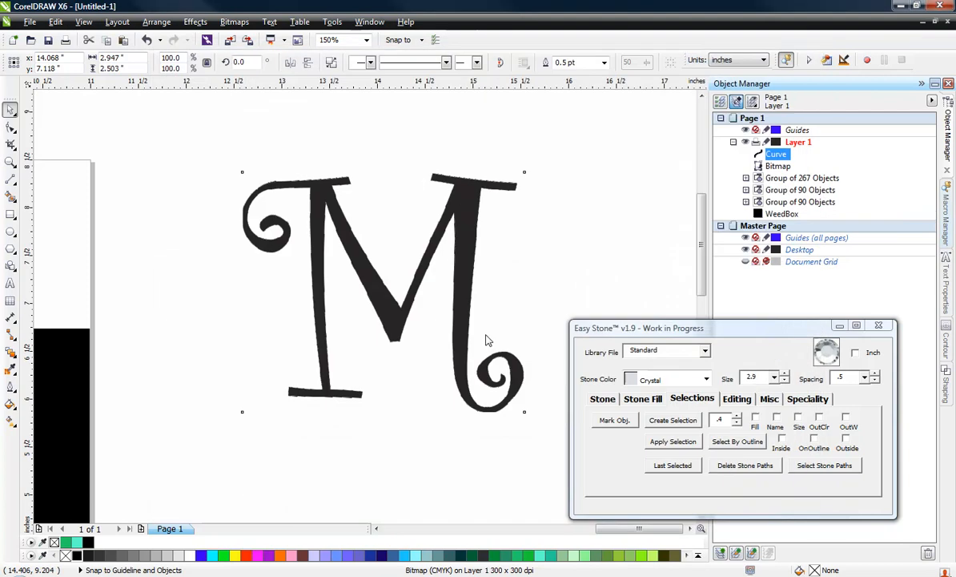
Delete the original M bitmap, leaving only the traced centerline curve
{"action": "left_click", "coordinate": [565, 230]}
{"action": "left_click", "coordinate": [509, 232]}
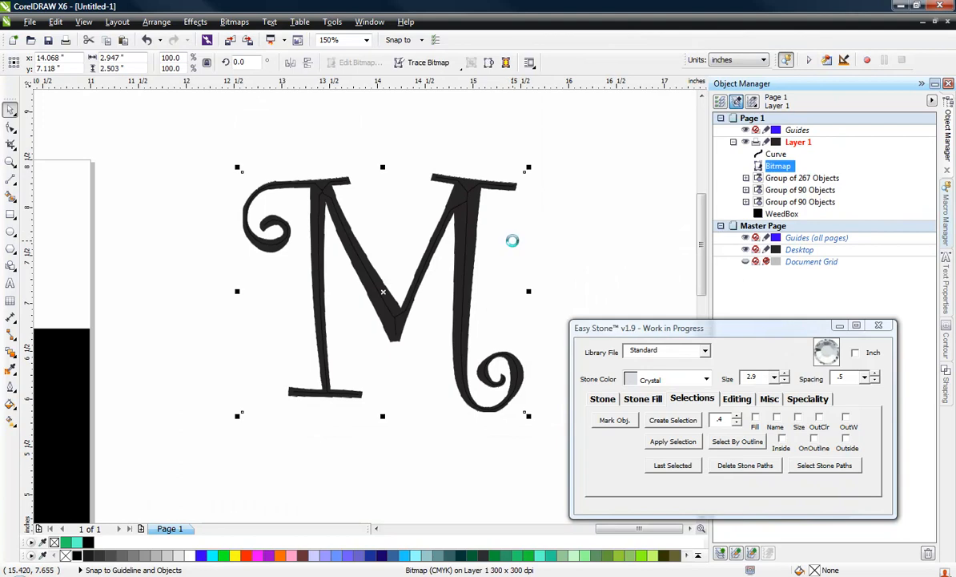
{"action": "key", "text": "Delete"}
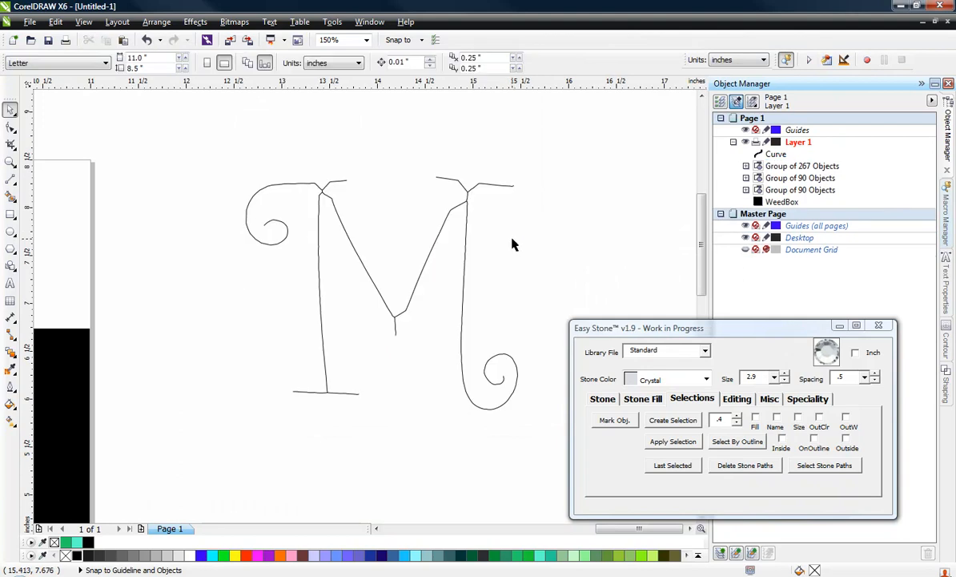
Select all nodes of the traced M curve and reduce them strongly to smooth its lines
{"action": "left_click", "coordinate": [462, 301]}
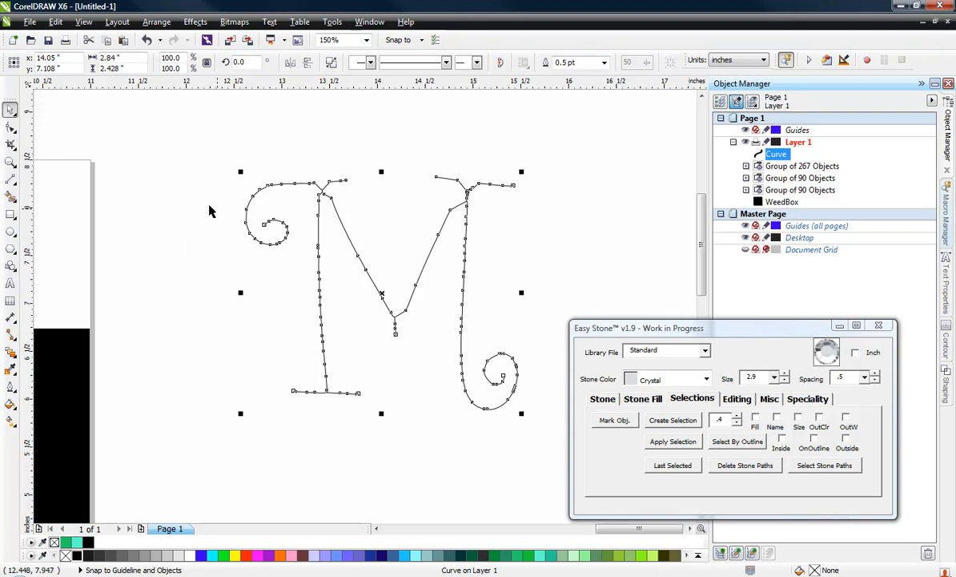
{"action": "left_click", "coordinate": [11, 128]}
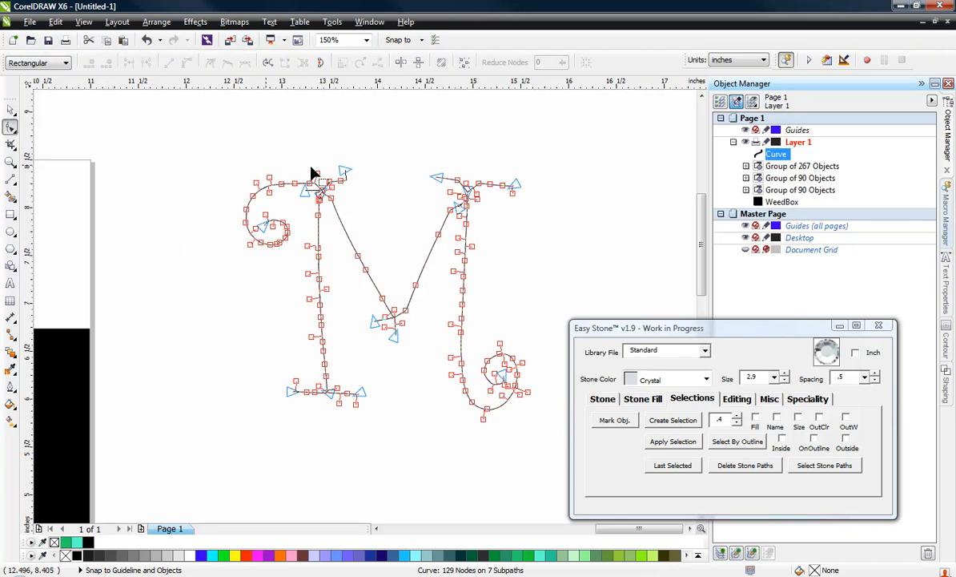
{"action": "left_click", "coordinate": [465, 64]}
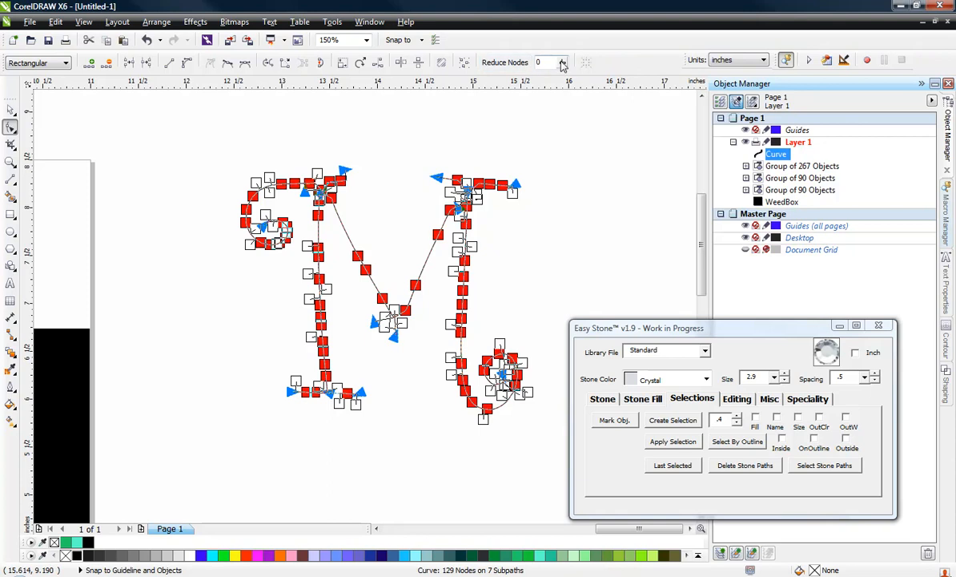
{"action": "left_click", "coordinate": [507, 64]}
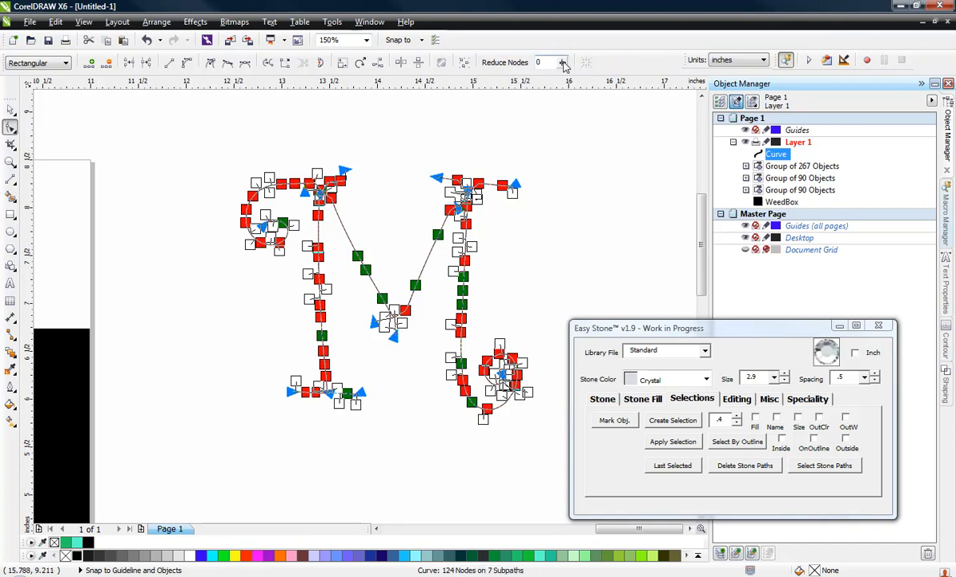
{"action": "left_click_drag", "start_coordinate": [563, 64], "coordinate": [570, 86]}
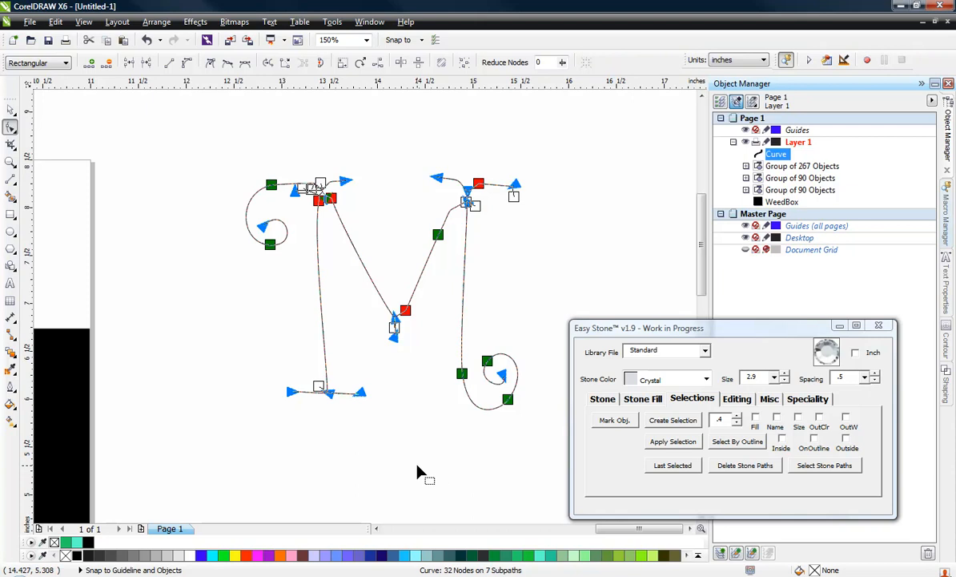
{"action": "left_click", "coordinate": [10, 108]}
{"action": "left_click", "coordinate": [266, 198]}
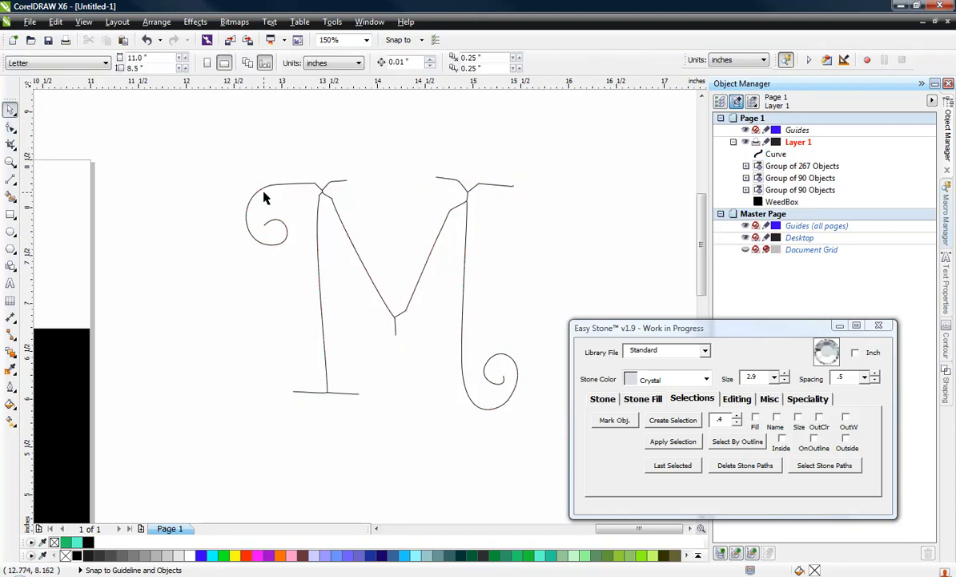
Add Standard Crystal stones of size 2.9 with .5 spacing along the M curve
{"action": "left_click", "coordinate": [264, 196]}
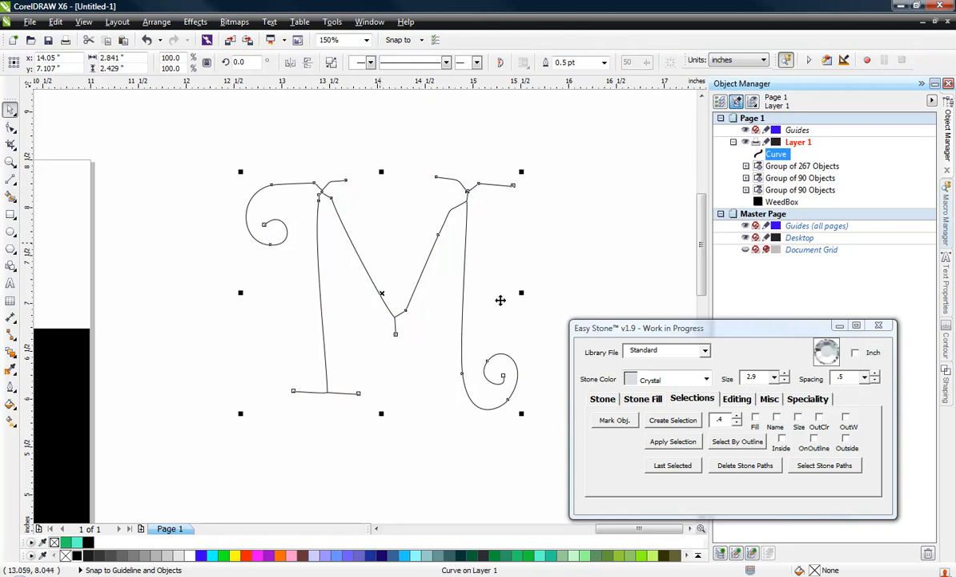
{"action": "left_click", "coordinate": [603, 398]}
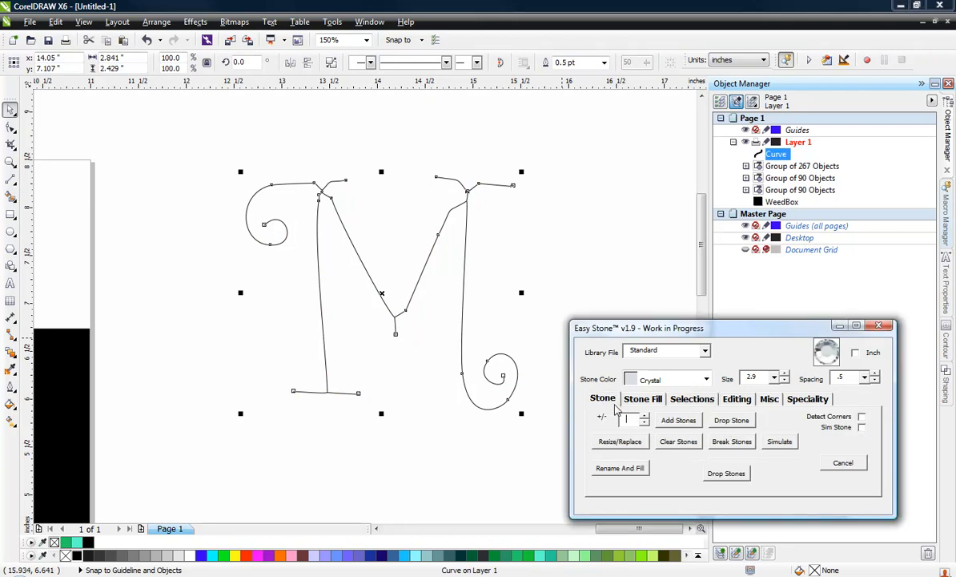
{"action": "left_click", "coordinate": [690, 422]}
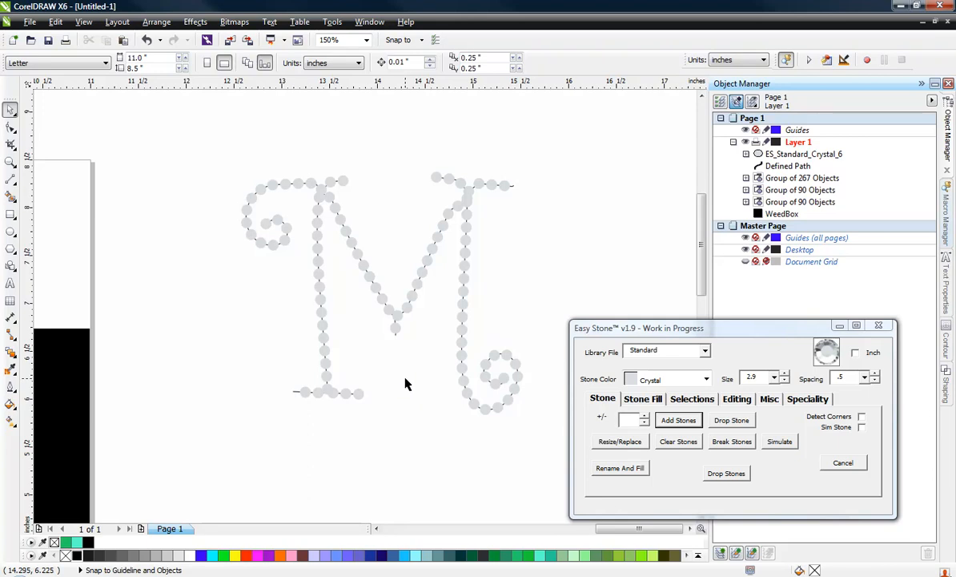
Undo the stones added to the M curve and break the curve at its nodes around the upper-left junction
{"action": "key", "text": "ctrl+z"}
{"action": "left_click", "coordinate": [417, 402]}
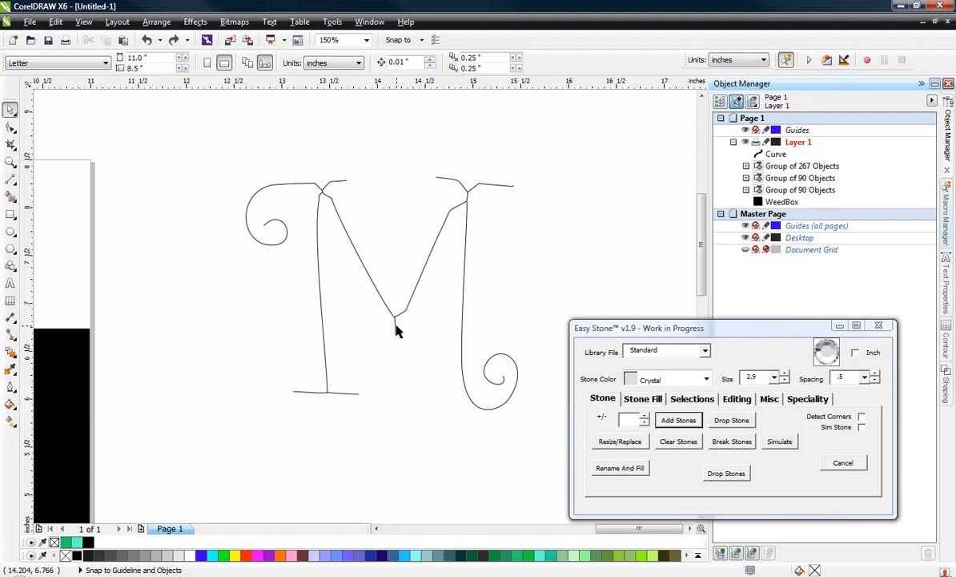
{"action": "scroll", "coordinate": [313, 192], "scroll_direction": "up", "scroll_amount": 2}
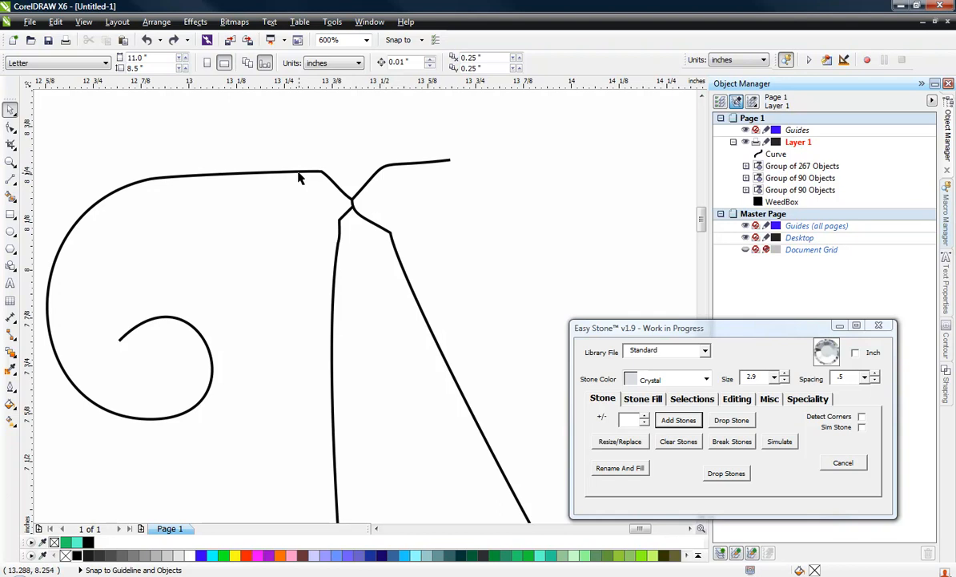
{"action": "left_click", "coordinate": [300, 174]}
{"action": "left_click", "coordinate": [10, 129]}
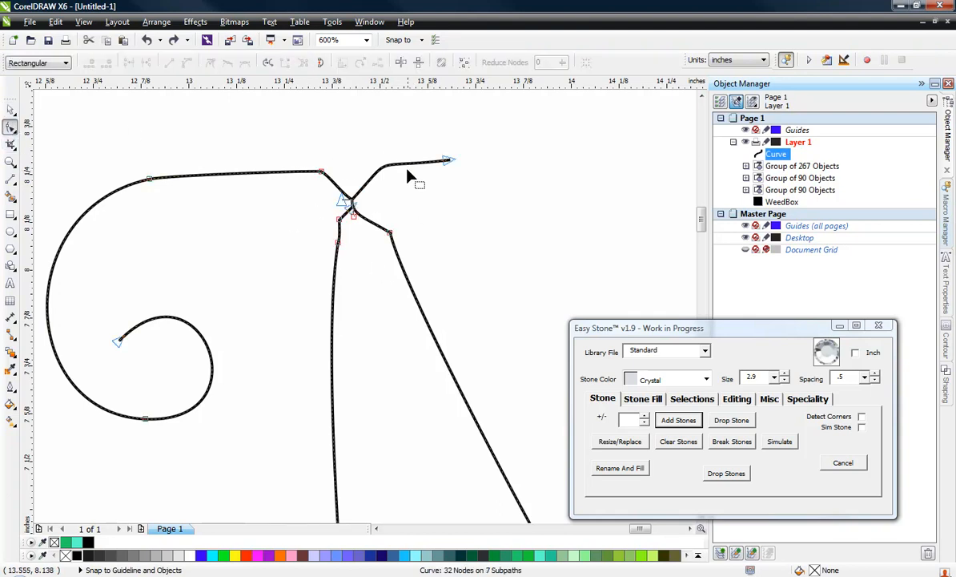
{"action": "left_click_drag", "start_coordinate": [302, 139], "coordinate": [416, 282]}
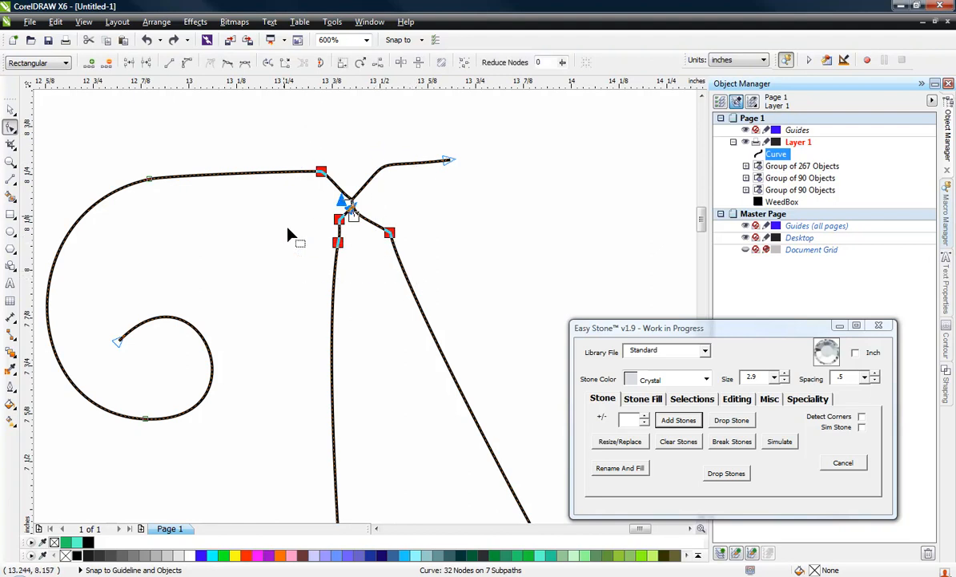
{"action": "left_click", "coordinate": [734, 400]}
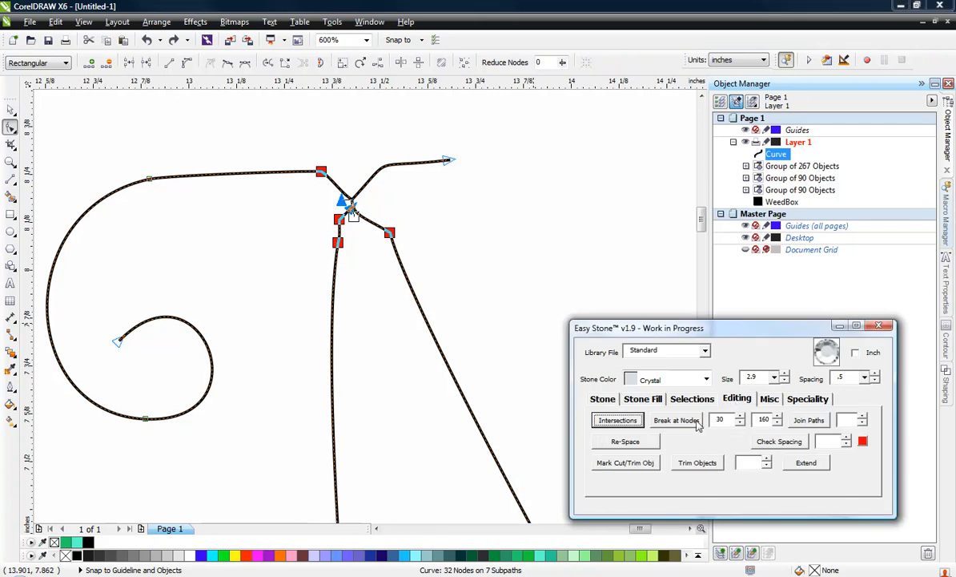
{"action": "left_click", "coordinate": [679, 421]}
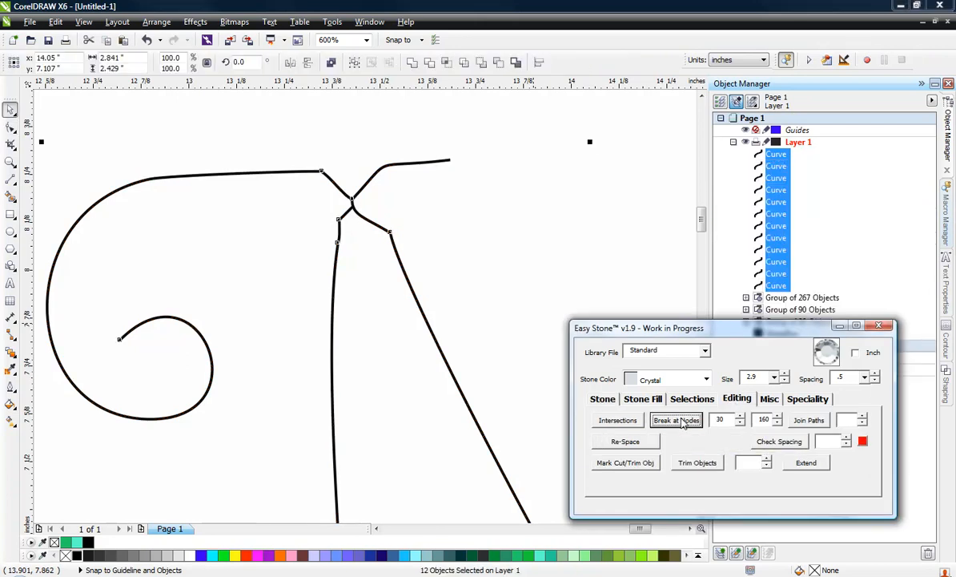
Delete the four short curve segments inside the M's upper-left junction
{"action": "left_click", "coordinate": [290, 138]}
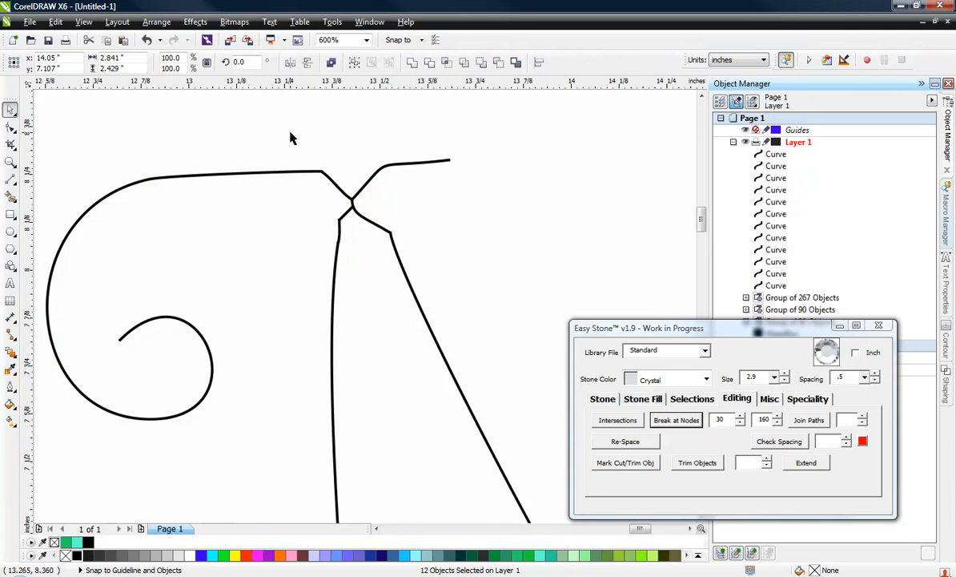
{"action": "left_click_drag", "start_coordinate": [291, 138], "coordinate": [420, 275]}
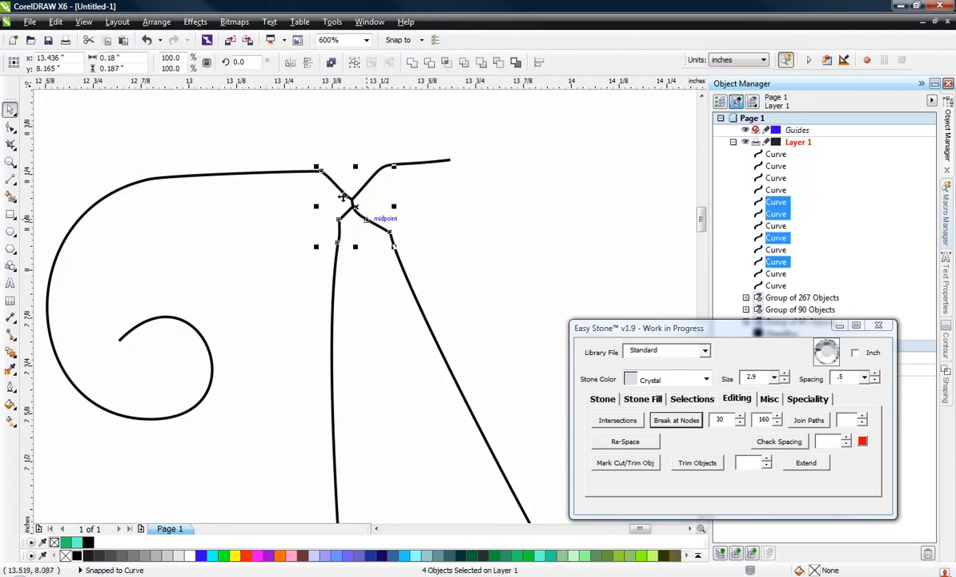
{"action": "key", "text": "Delete"}
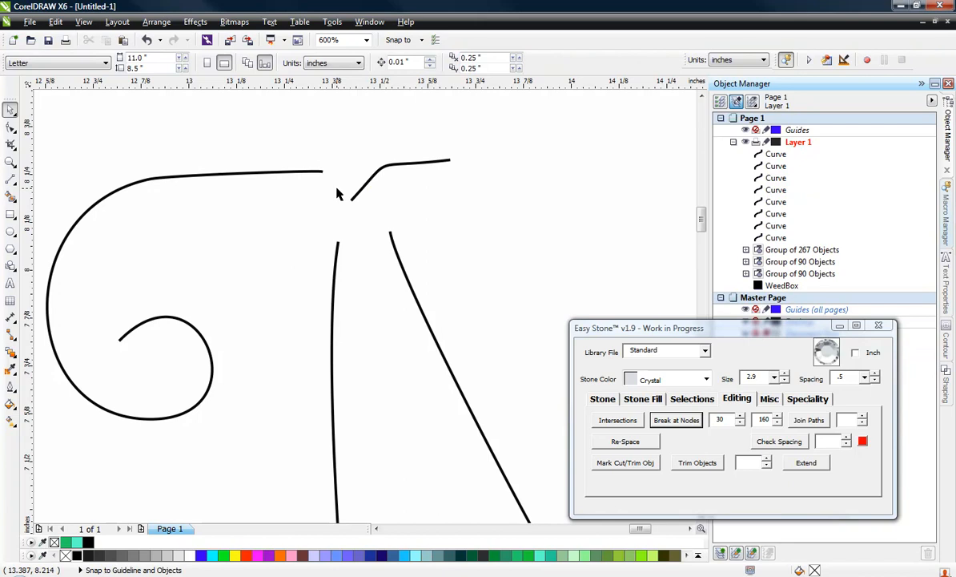
Move the inner end node of the short top-left stroke onto the end of the scroll curve and join both paths
{"action": "left_click", "coordinate": [8, 128]}
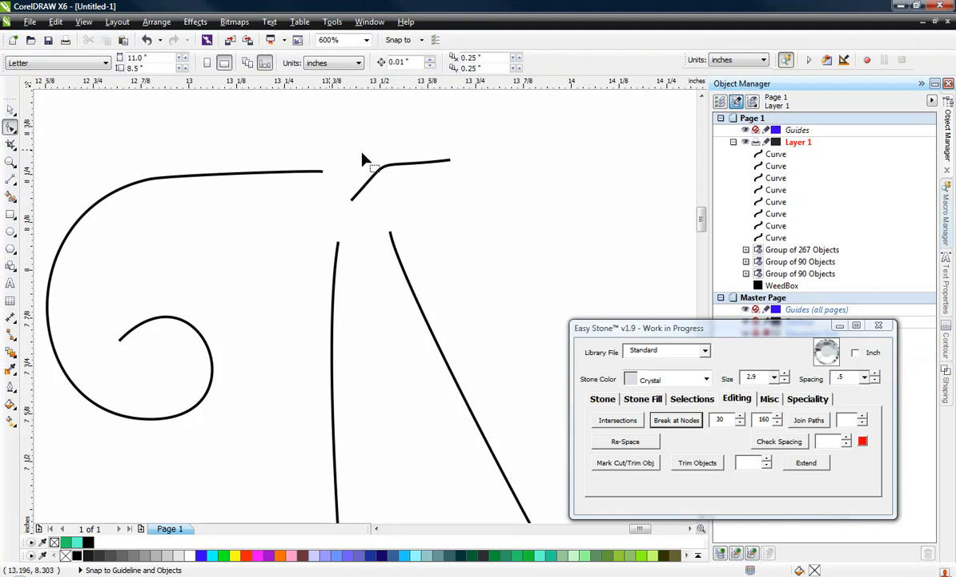
{"action": "left_click", "coordinate": [353, 207]}
{"action": "left_click_drag", "start_coordinate": [354, 204], "coordinate": [320, 173]}
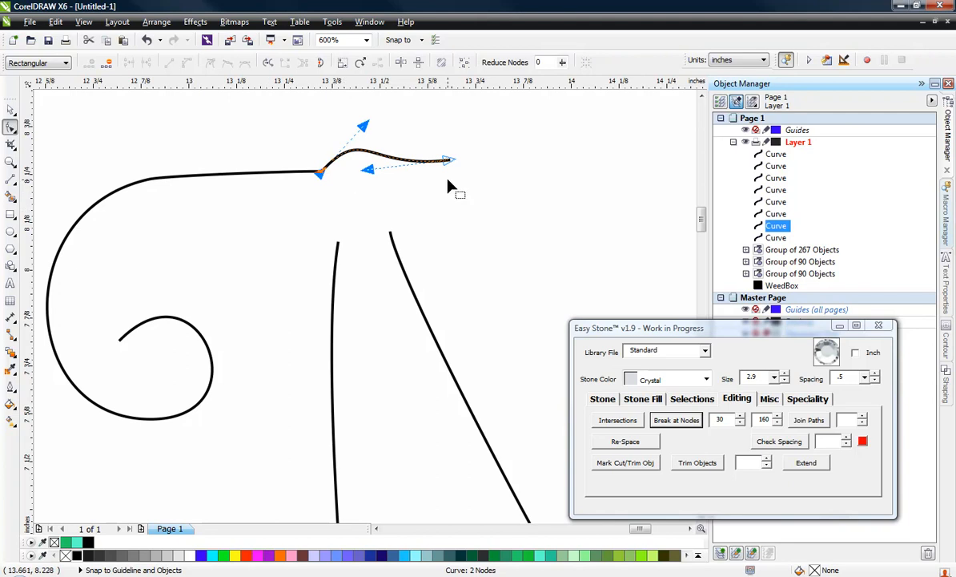
{"action": "scroll", "coordinate": [449, 186], "scroll_direction": "down", "scroll_amount": 1}
{"action": "left_click", "coordinate": [11, 109]}
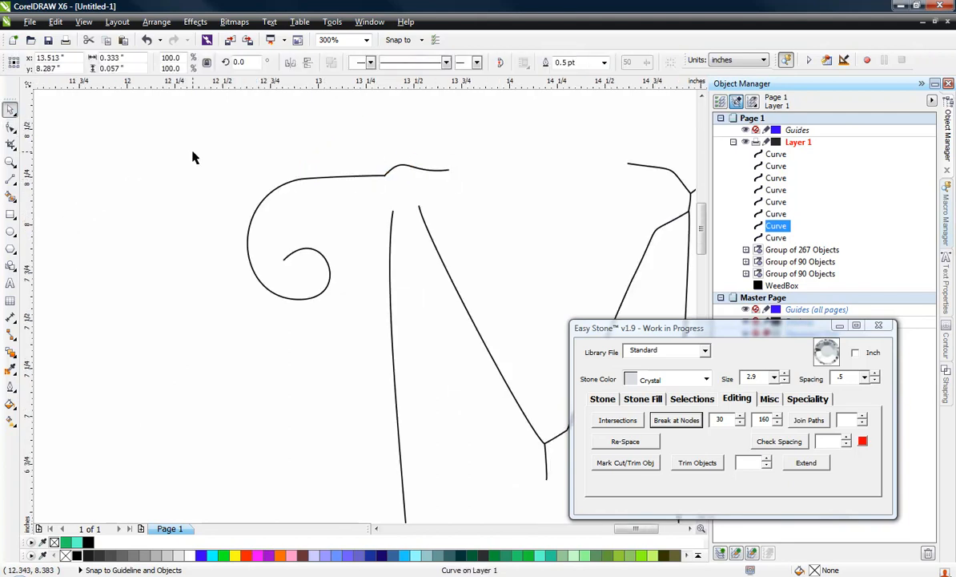
{"action": "left_click_drag", "start_coordinate": [181, 144], "coordinate": [498, 338]}
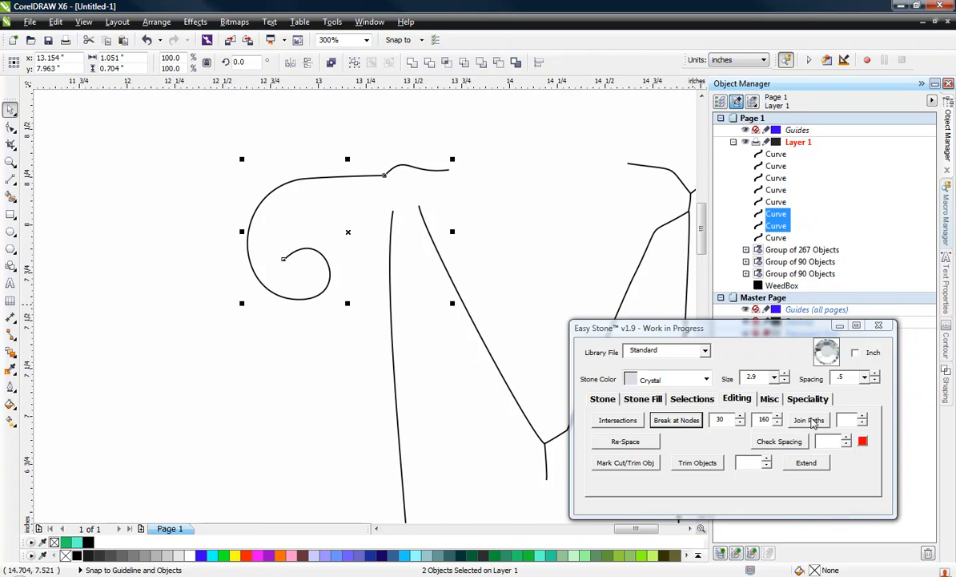
{"action": "left_click", "coordinate": [809, 420]}
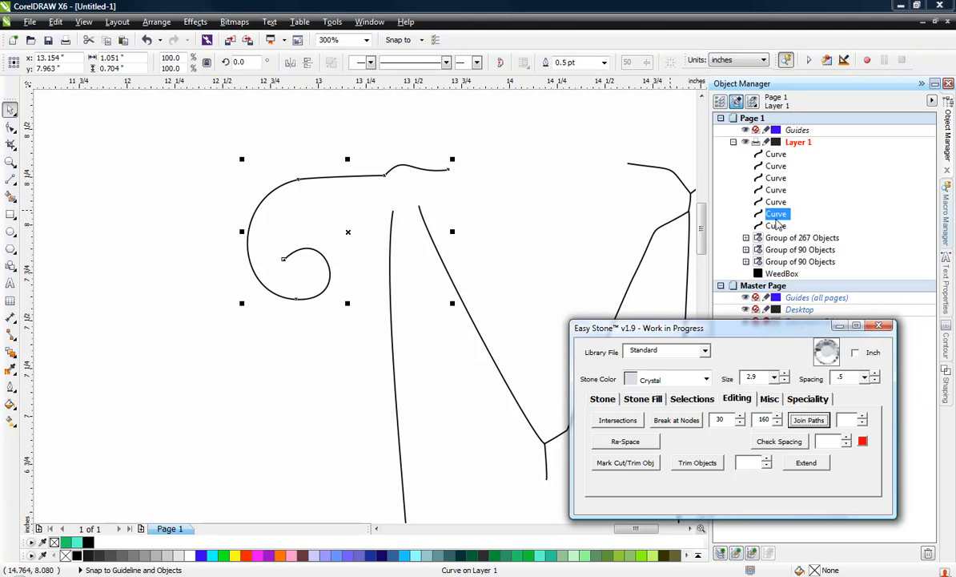
Straighten the joined top stroke by converting its wavy end segment to a line and deleting the node at the join
{"action": "left_click", "coordinate": [11, 127]}
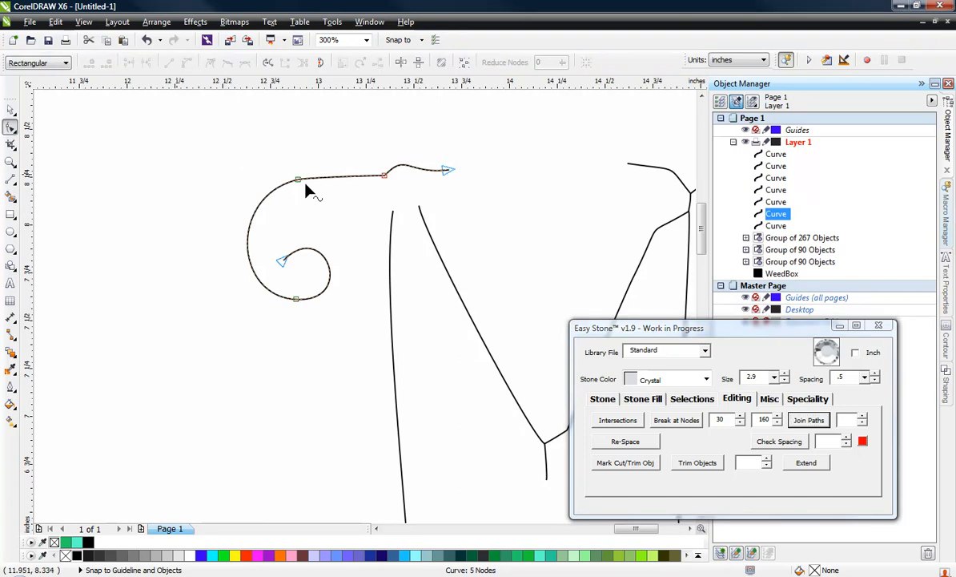
{"action": "right_click", "coordinate": [418, 174]}
{"action": "left_click", "coordinate": [430, 206]}
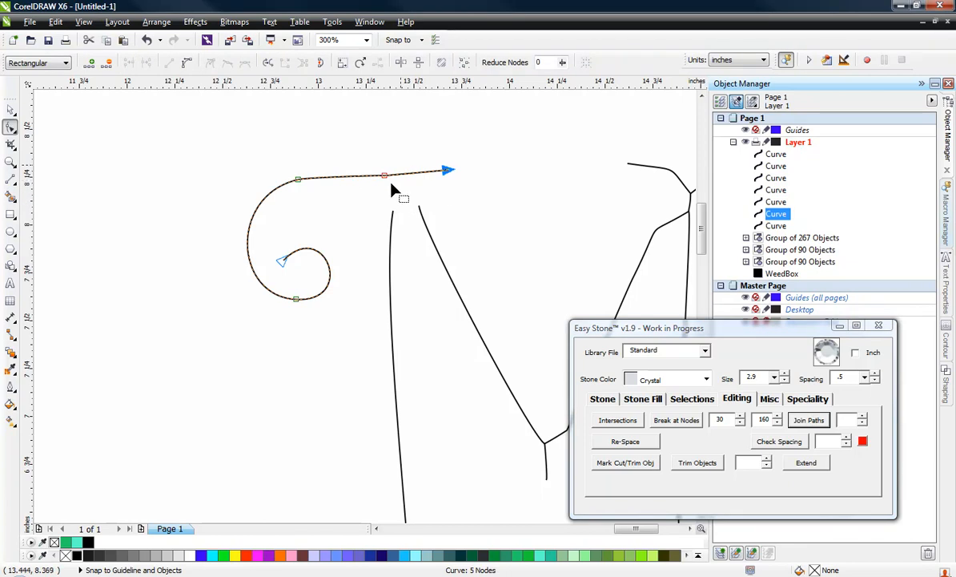
{"action": "key", "text": "Delete"}
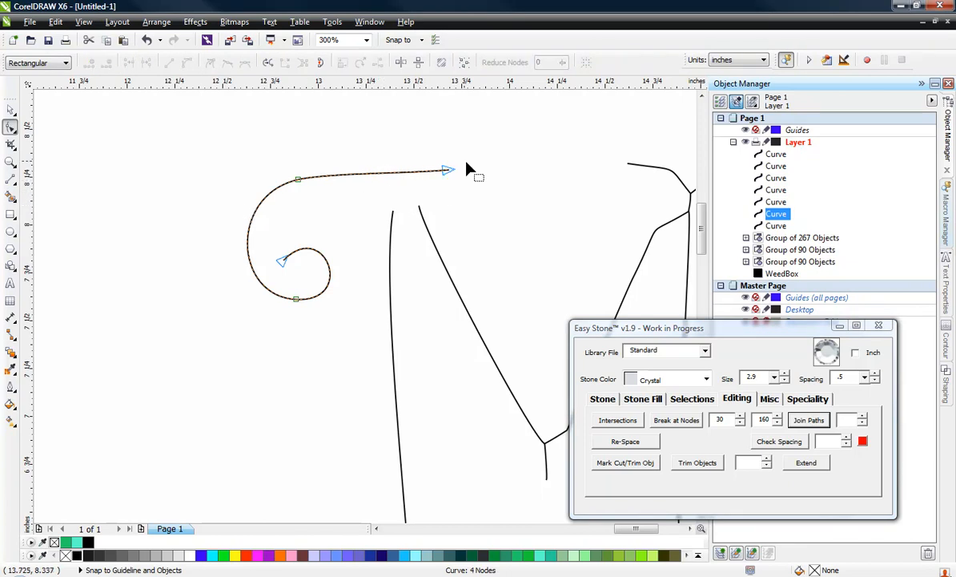
Add Standard Crystal stones of size 2.9 with .5 spacing along the upper-left scroll curve
{"action": "left_click", "coordinate": [602, 398]}
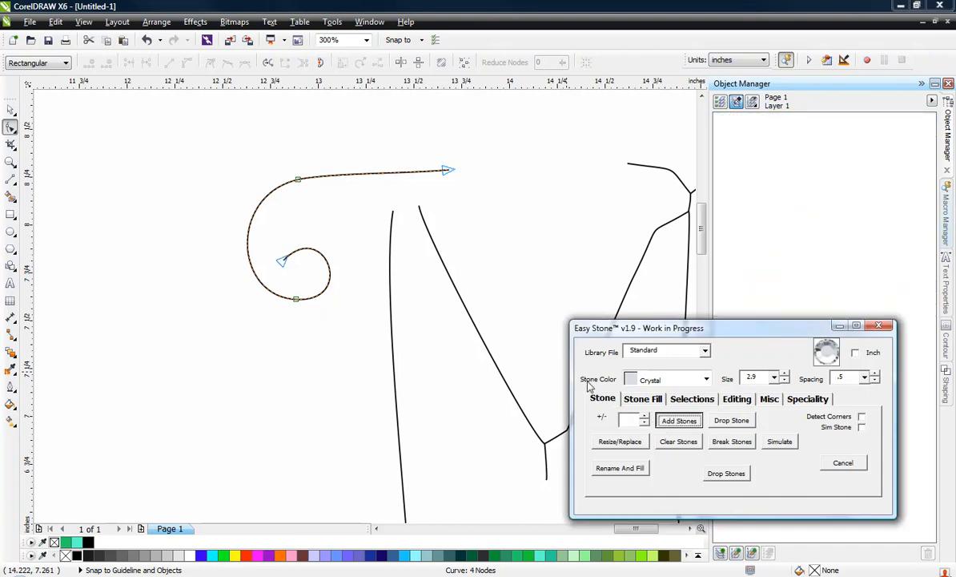
{"action": "left_click", "coordinate": [11, 109]}
{"action": "left_click", "coordinate": [172, 262]}
{"action": "scroll", "coordinate": [455, 209], "scroll_direction": "down", "scroll_amount": 2}
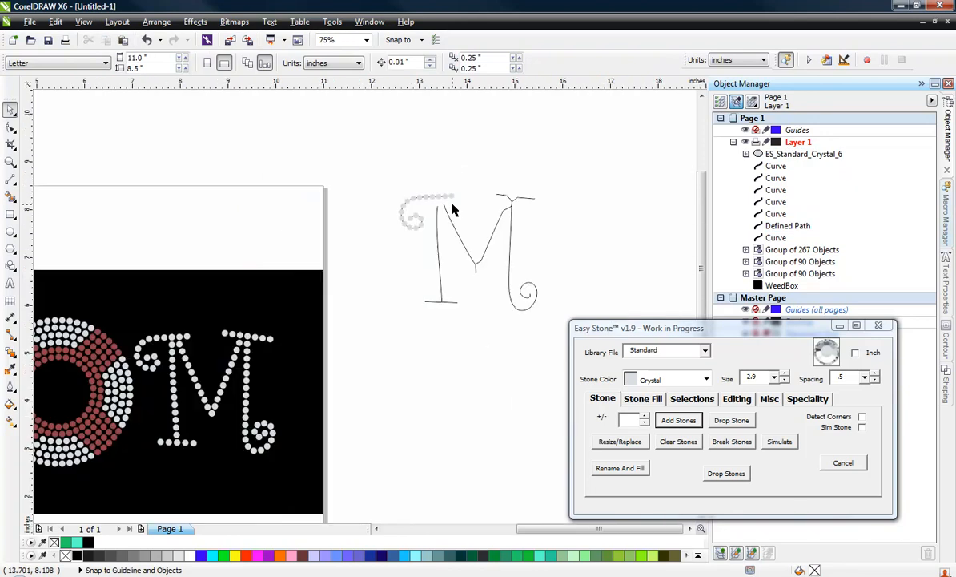
Break the M's left stem curve at the node where it meets the base serif, and join the two serif halves into one path
{"action": "scroll", "coordinate": [433, 250], "scroll_direction": "up", "scroll_amount": 1}
{"action": "left_click", "coordinate": [433, 247]}
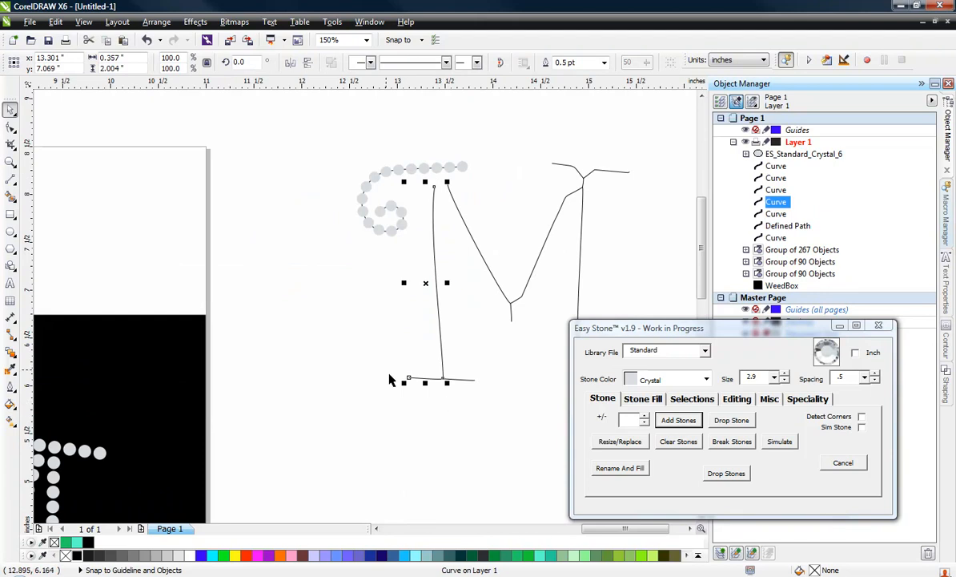
{"action": "left_click", "coordinate": [485, 429]}
{"action": "scroll", "coordinate": [446, 379], "scroll_direction": "up", "scroll_amount": 2}
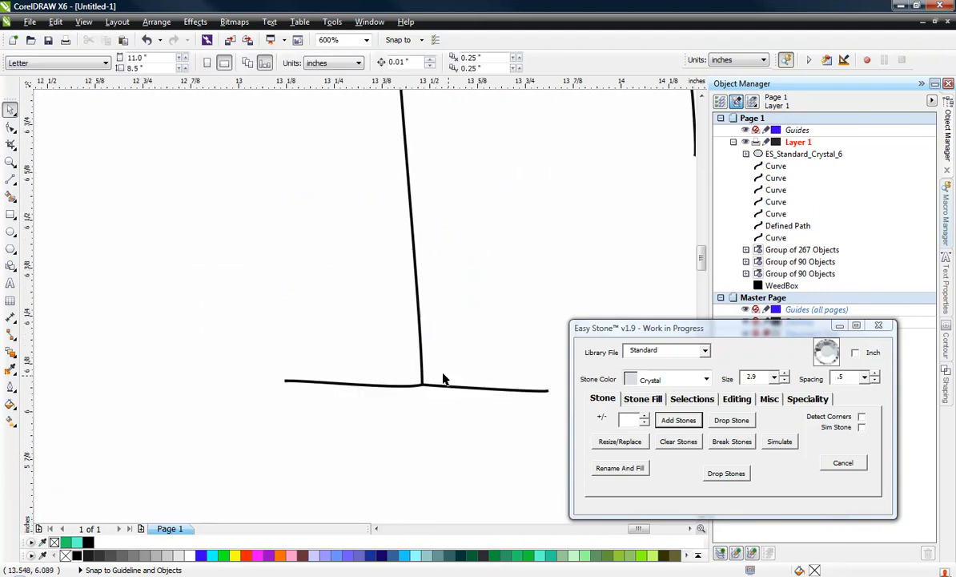
{"action": "left_click", "coordinate": [417, 327]}
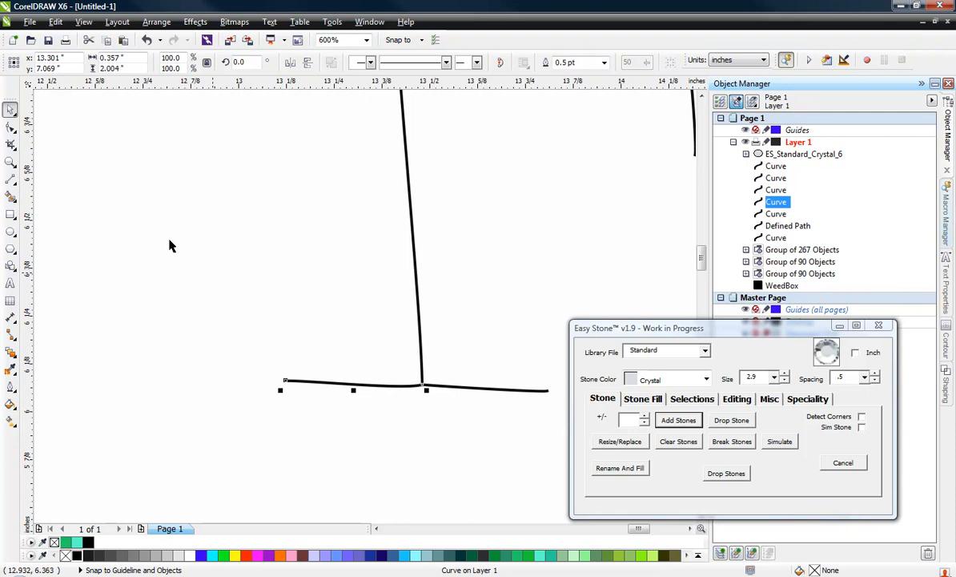
{"action": "left_click", "coordinate": [10, 128]}
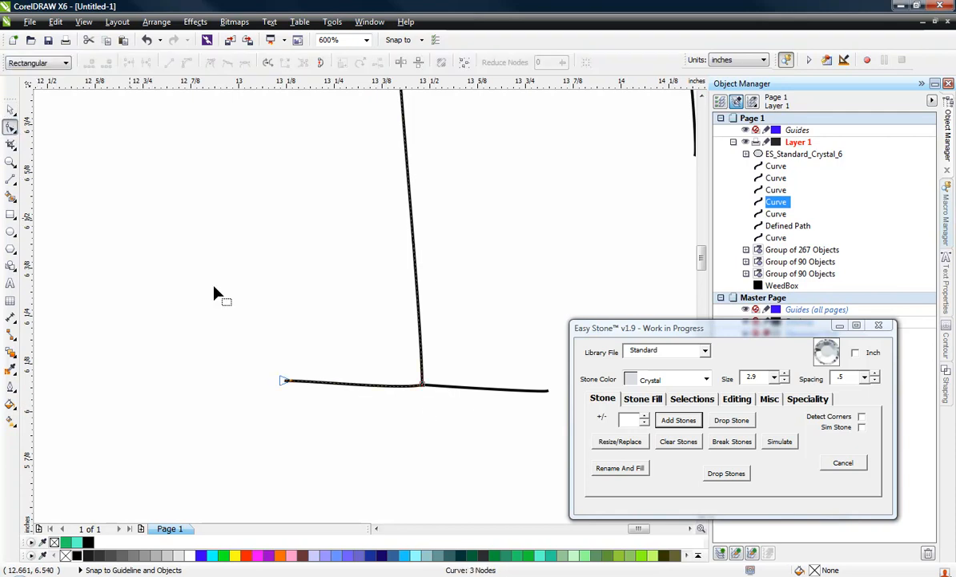
{"action": "left_click", "coordinate": [423, 384]}
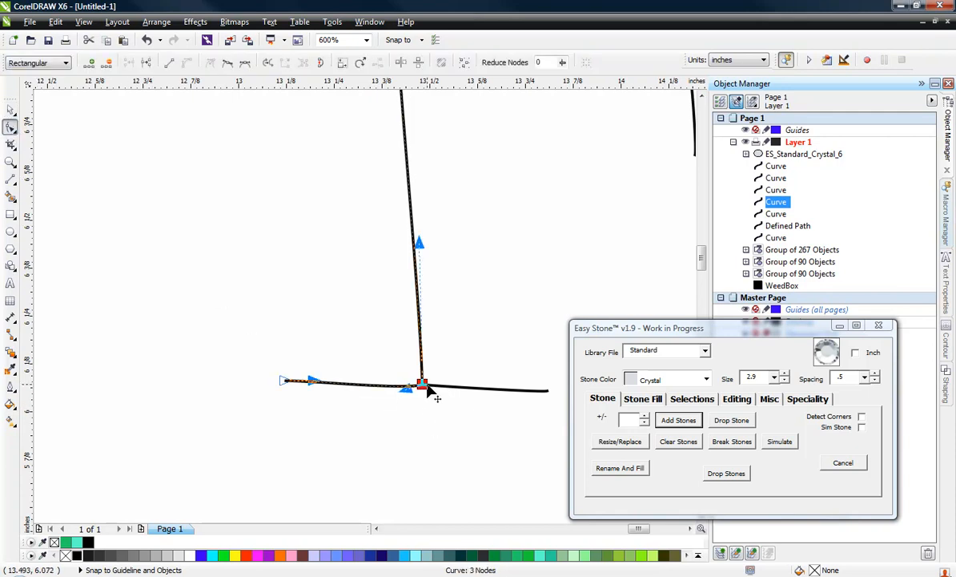
{"action": "left_click", "coordinate": [738, 400]}
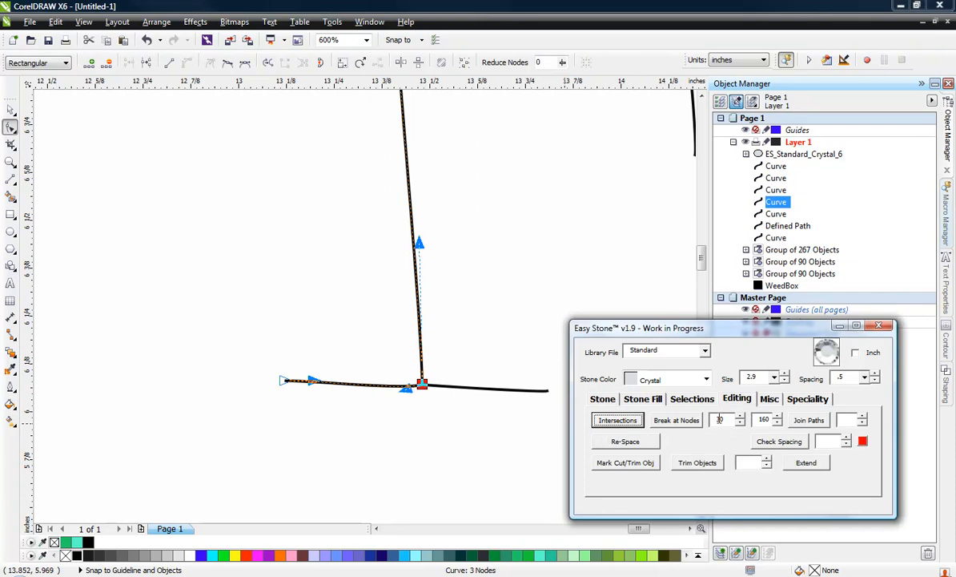
{"action": "left_click", "coordinate": [677, 421]}
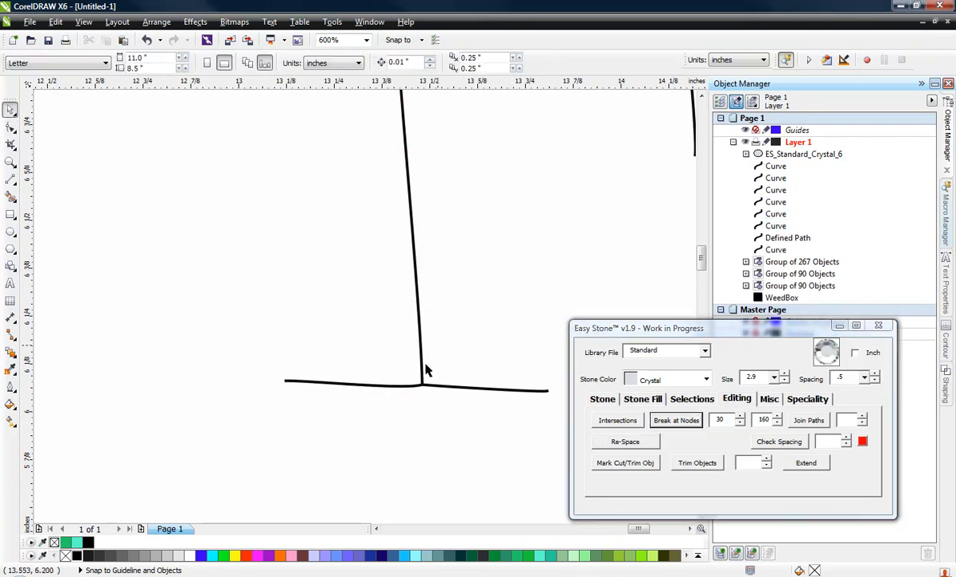
{"action": "left_click_drag", "start_coordinate": [235, 350], "coordinate": [583, 437]}
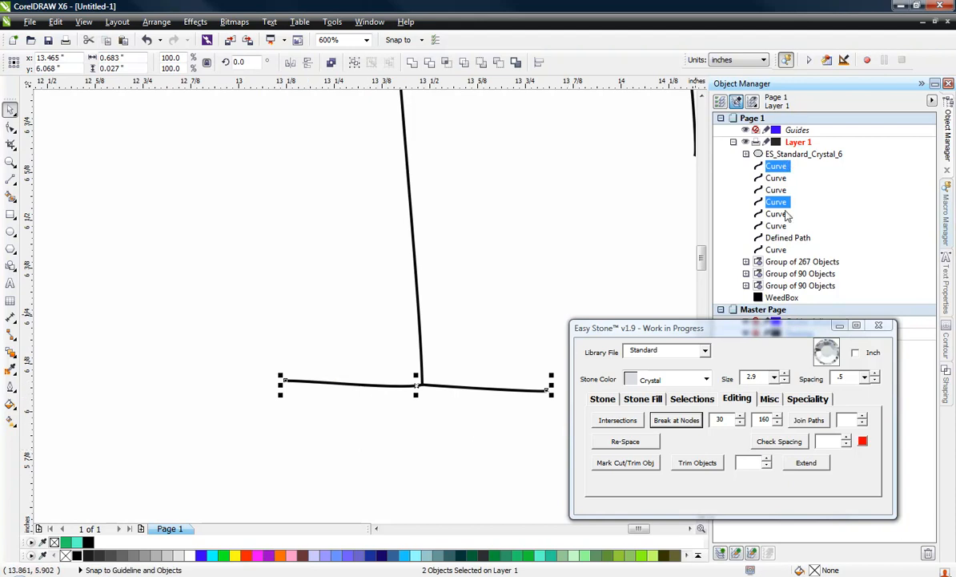
{"action": "left_click", "coordinate": [813, 422]}
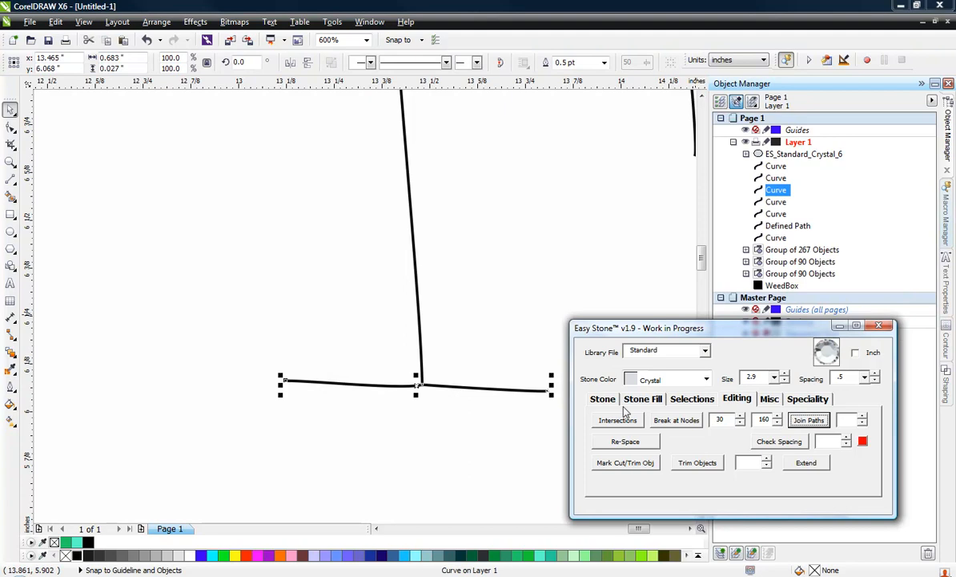
Try adding Standard Crystal stones of size 2.9 with .5 spacing along the joined base serif, and undo them
{"action": "left_click", "coordinate": [599, 399]}
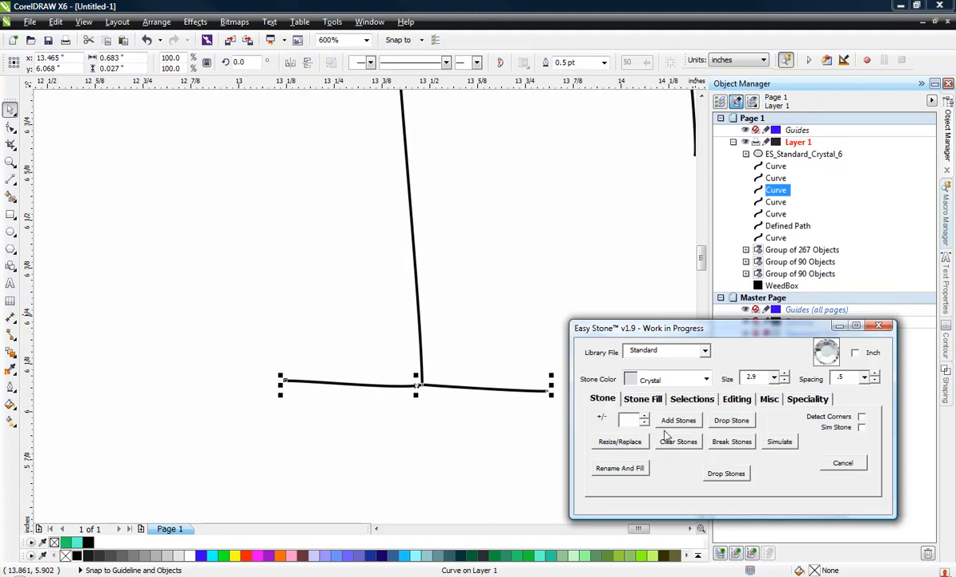
{"action": "left_click", "coordinate": [679, 420]}
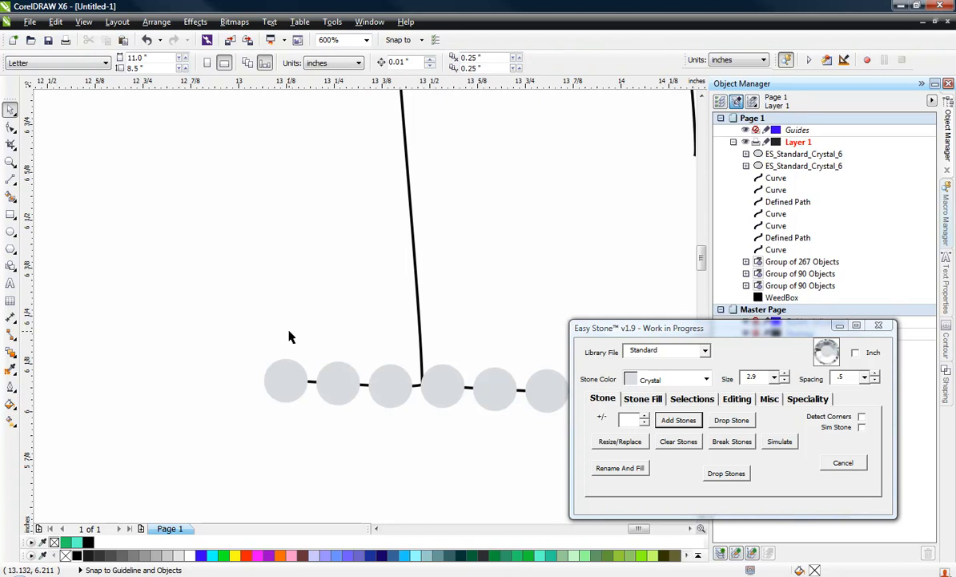
{"action": "scroll", "coordinate": [289, 336], "scroll_direction": "down", "scroll_amount": 2}
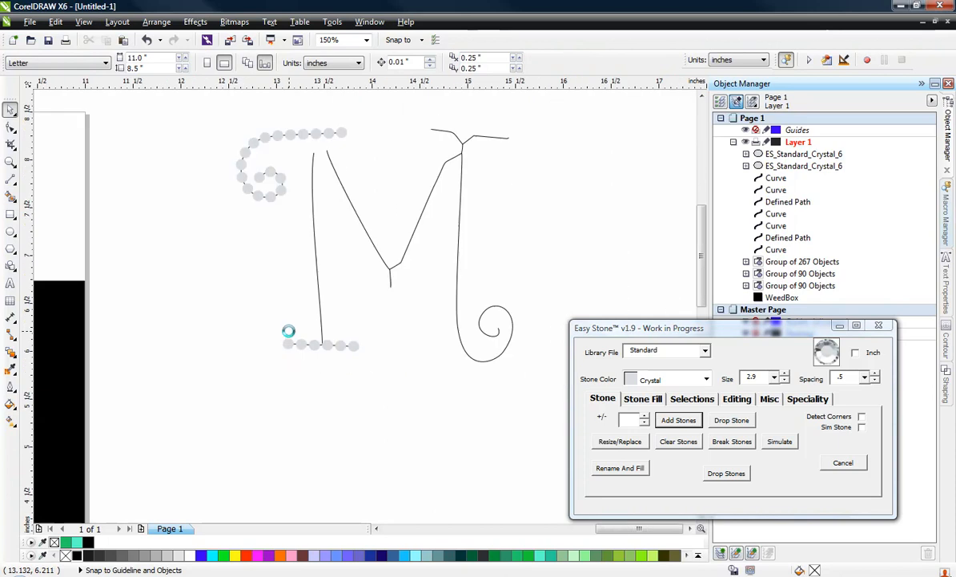
{"action": "left_click", "coordinate": [318, 276]}
{"action": "scroll", "coordinate": [318, 335], "scroll_direction": "up", "scroll_amount": 2}
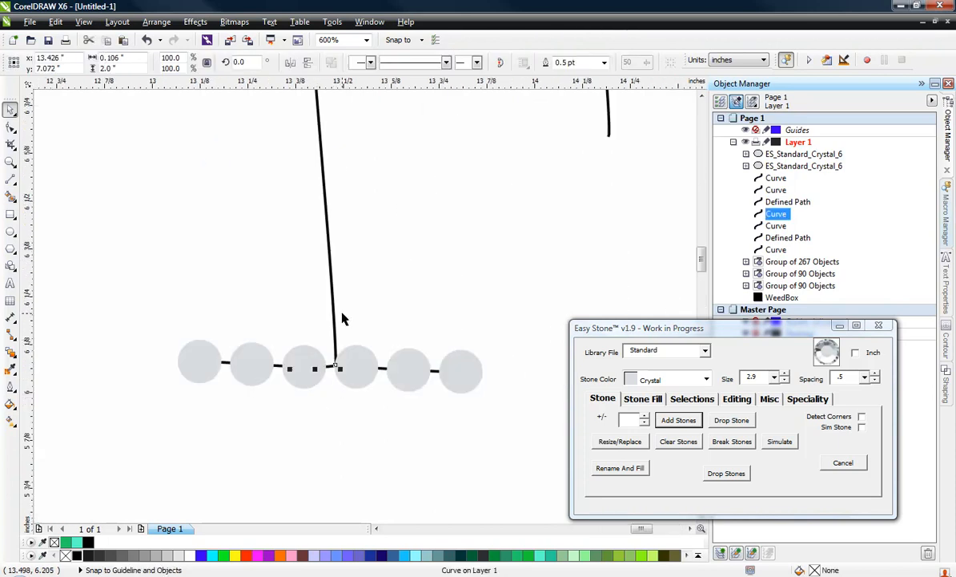
{"action": "scroll", "coordinate": [342, 319], "scroll_direction": "down", "scroll_amount": 2}
{"action": "scroll", "coordinate": [349, 335], "scroll_direction": "up", "scroll_amount": 1}
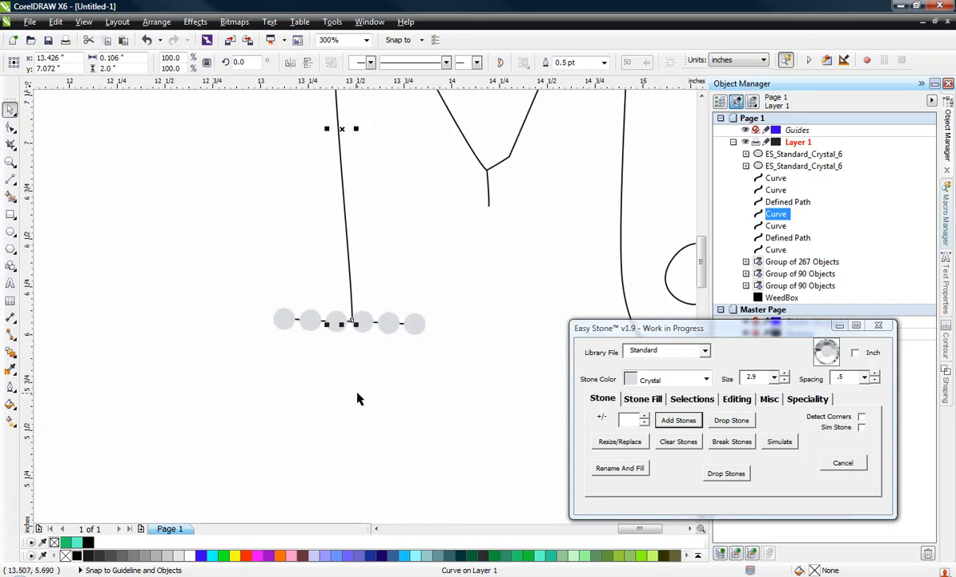
{"action": "scroll", "coordinate": [354, 344], "scroll_direction": "up", "scroll_amount": 3}
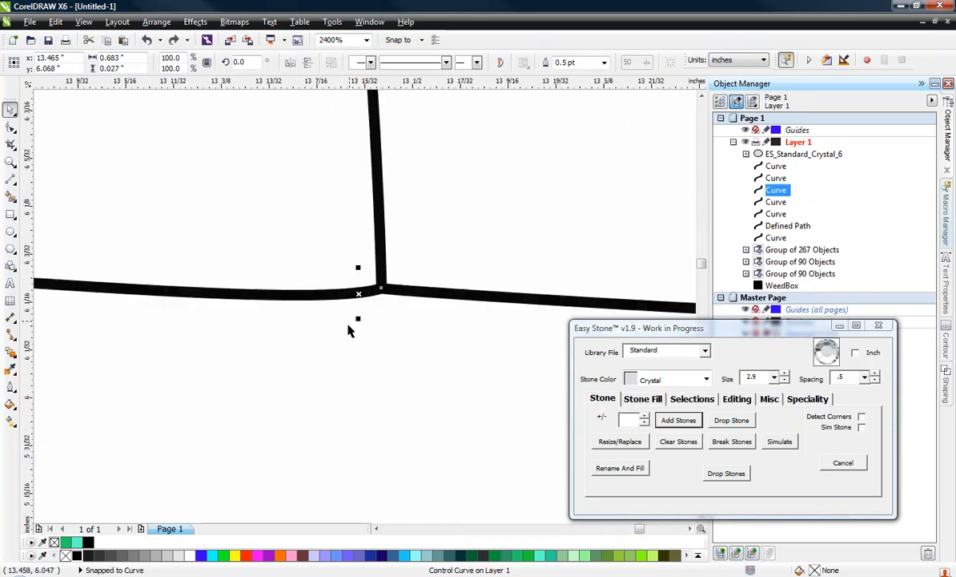
{"action": "scroll", "coordinate": [381, 293], "scroll_direction": "down", "scroll_amount": 1}
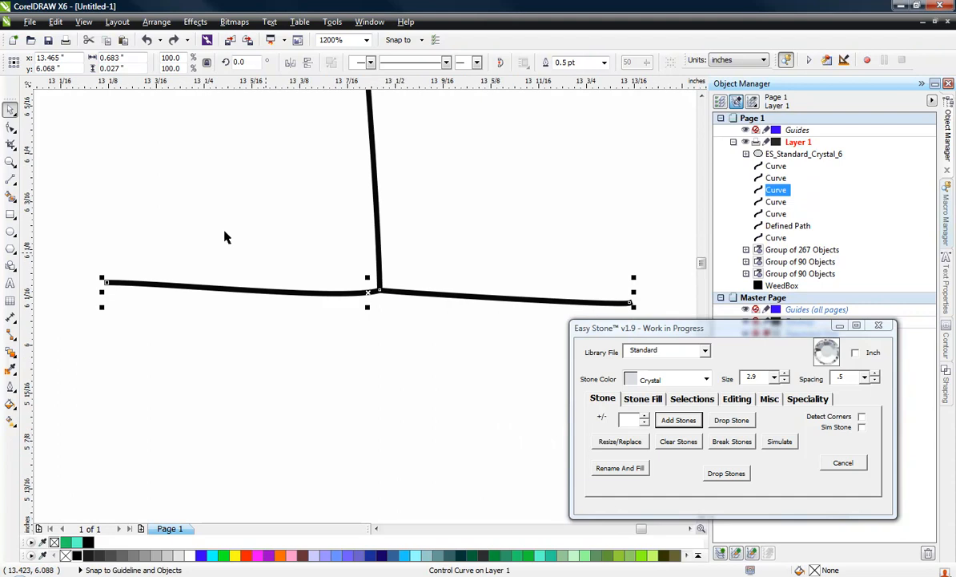
Delete the middle node of the left stem's base serif and add Standard Crystal stones of size 2.9 with .5 spacing along it
{"action": "left_click", "coordinate": [10, 127]}
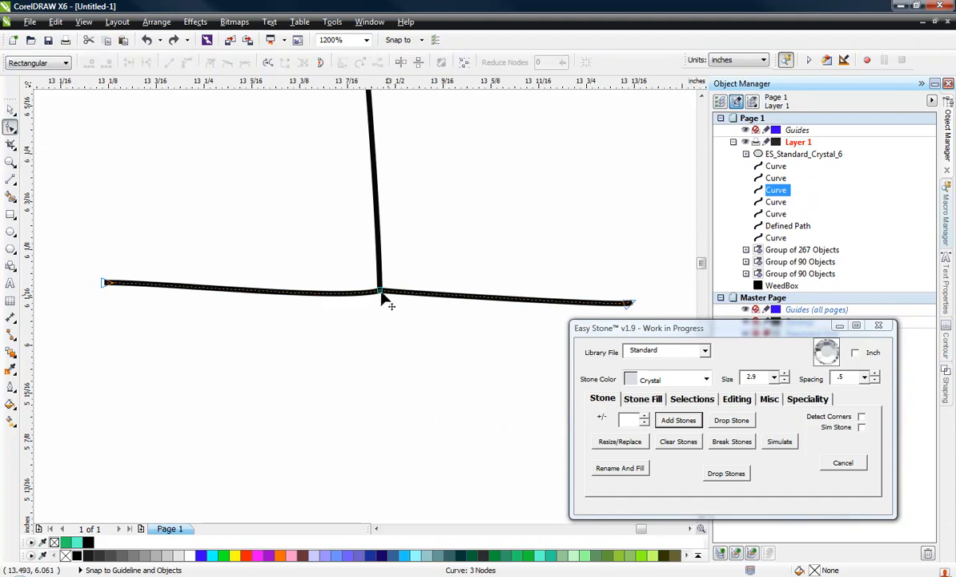
{"action": "double_click", "coordinate": [379, 290]}
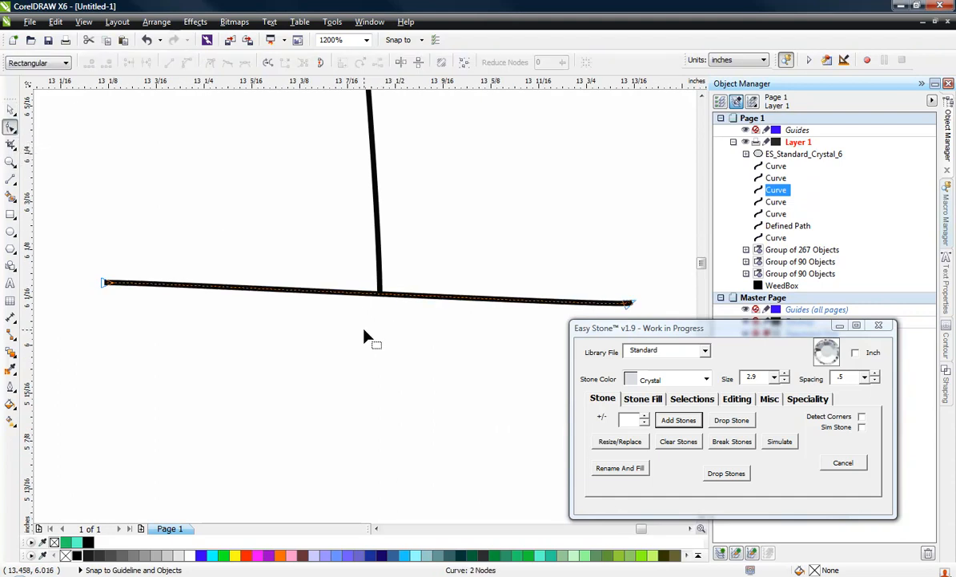
{"action": "scroll", "coordinate": [364, 329], "scroll_direction": "down", "scroll_amount": 1}
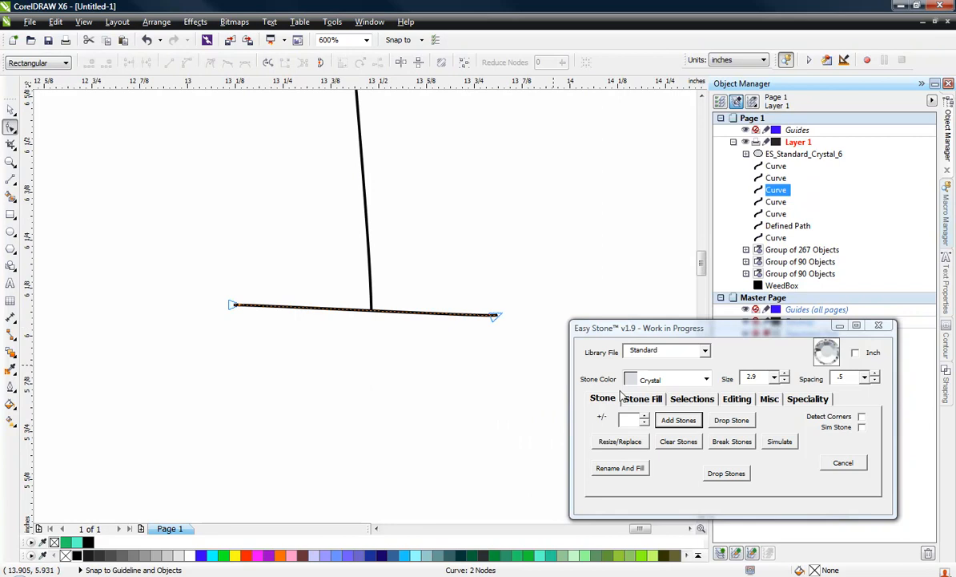
{"action": "left_click", "coordinate": [681, 420]}
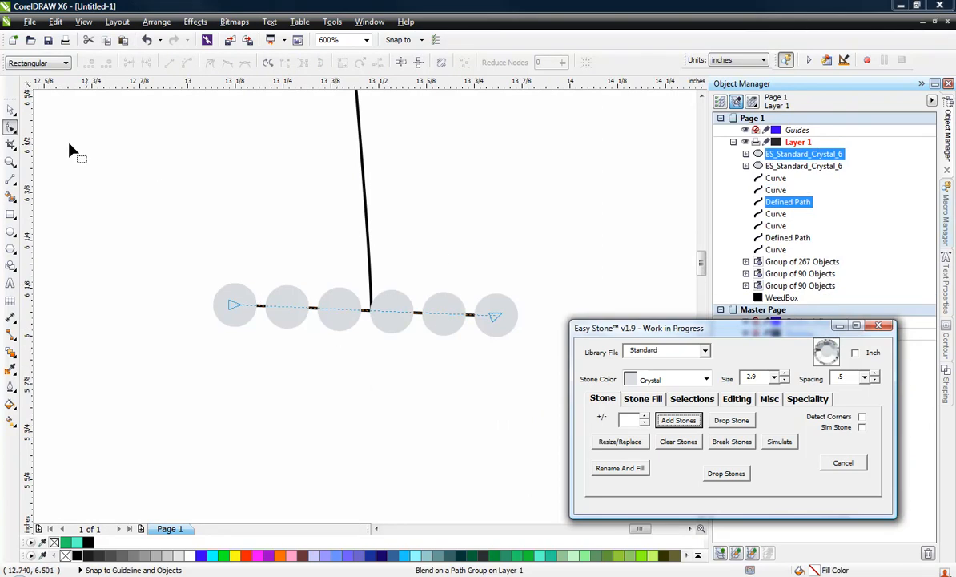
{"action": "left_click", "coordinate": [11, 108]}
{"action": "left_click", "coordinate": [233, 233]}
Extend the left stem's top end node up to the third stone from the right end of the upper-left scroll
{"action": "scroll", "coordinate": [389, 340], "scroll_direction": "down", "scroll_amount": 1}
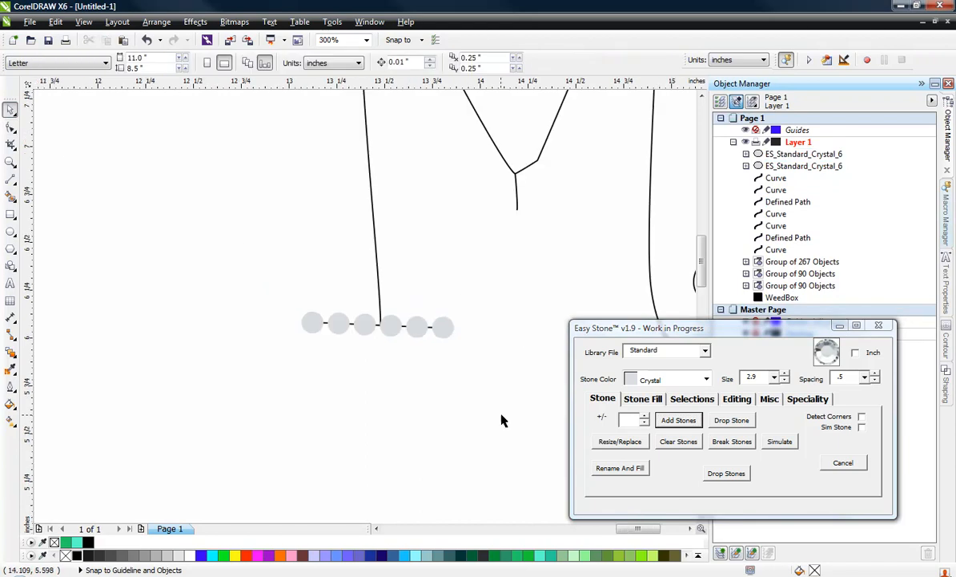
{"action": "scroll", "coordinate": [414, 324], "scroll_direction": "down", "scroll_amount": 1}
{"action": "scroll", "coordinate": [384, 118], "scroll_direction": "up", "scroll_amount": 2}
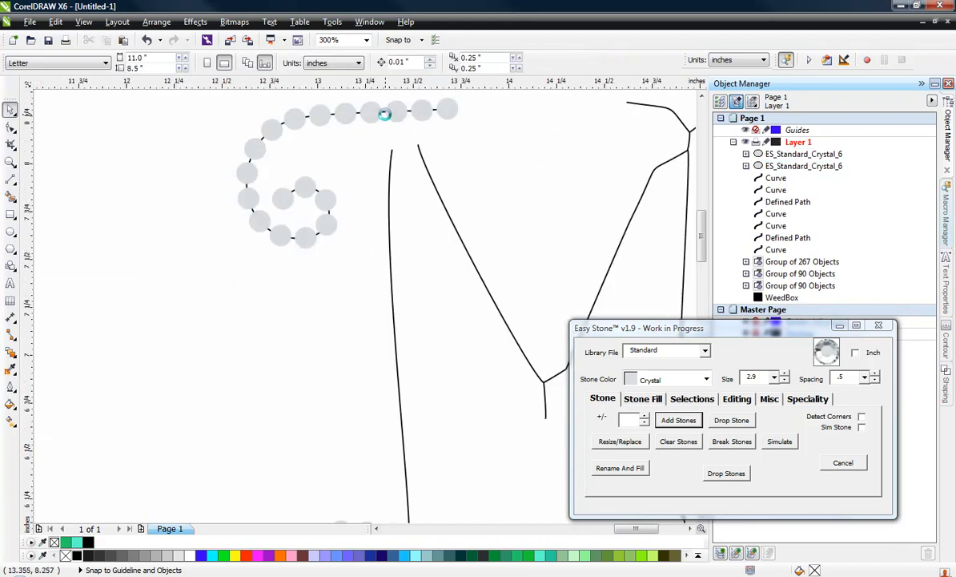
{"action": "left_click", "coordinate": [397, 196]}
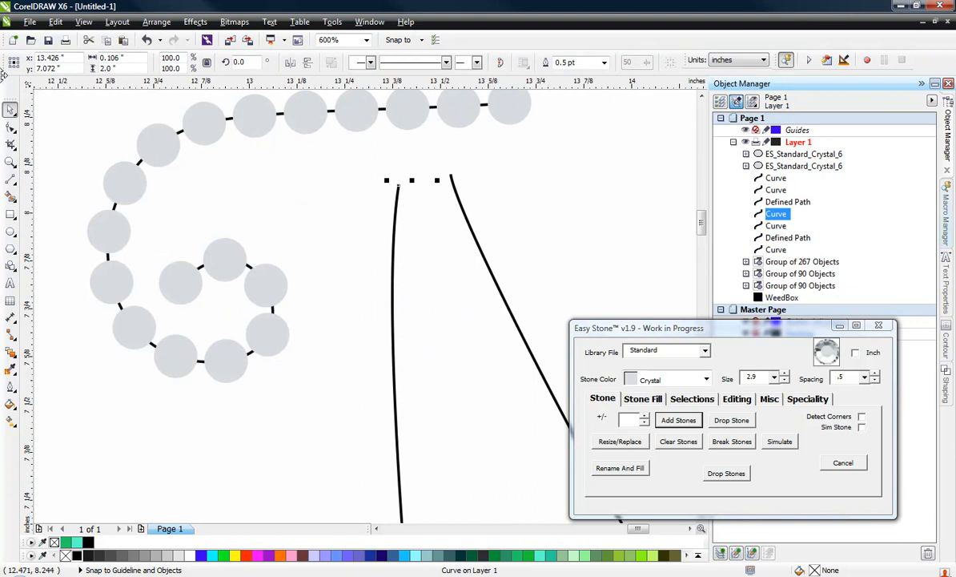
{"action": "left_click", "coordinate": [10, 126]}
{"action": "left_click_drag", "start_coordinate": [400, 188], "coordinate": [407, 108]}
{"action": "scroll", "coordinate": [358, 152], "scroll_direction": "down", "scroll_amount": 2}
{"action": "scroll", "coordinate": [386, 401], "scroll_direction": "up", "scroll_amount": 1}
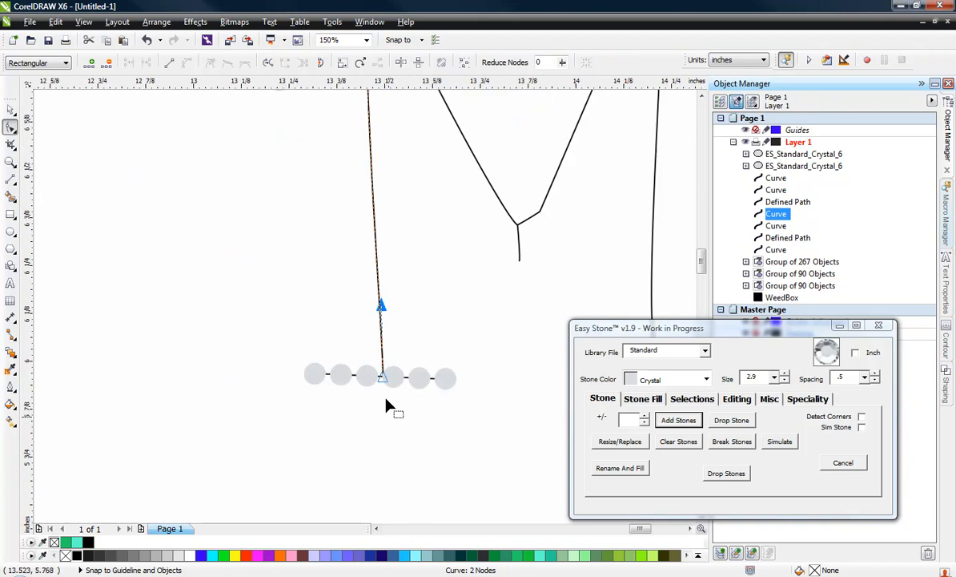
Add Standard Crystal stones of size 2.9 with .5 spacing along the M's left stem
{"action": "scroll", "coordinate": [386, 405], "scroll_direction": "up", "scroll_amount": 3}
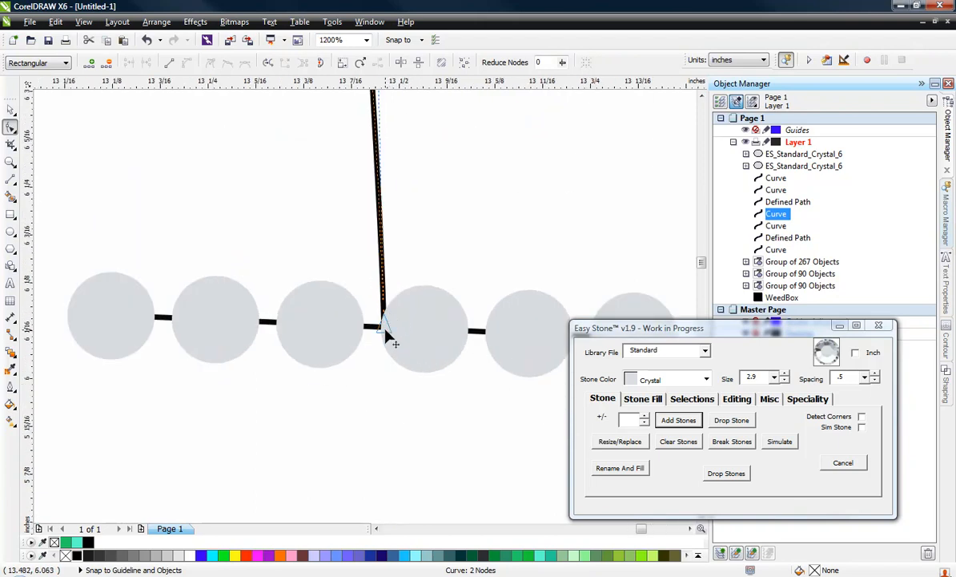
{"action": "scroll", "coordinate": [390, 337], "scroll_direction": "down", "scroll_amount": 1}
{"action": "scroll", "coordinate": [386, 323], "scroll_direction": "down", "scroll_amount": 1}
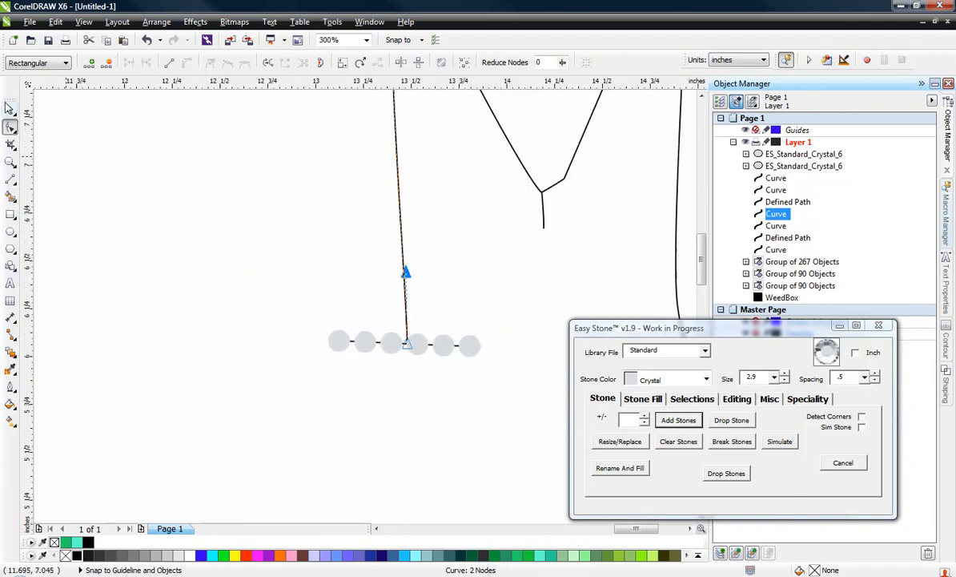
{"action": "left_click", "coordinate": [11, 110]}
{"action": "left_click", "coordinate": [677, 420]}
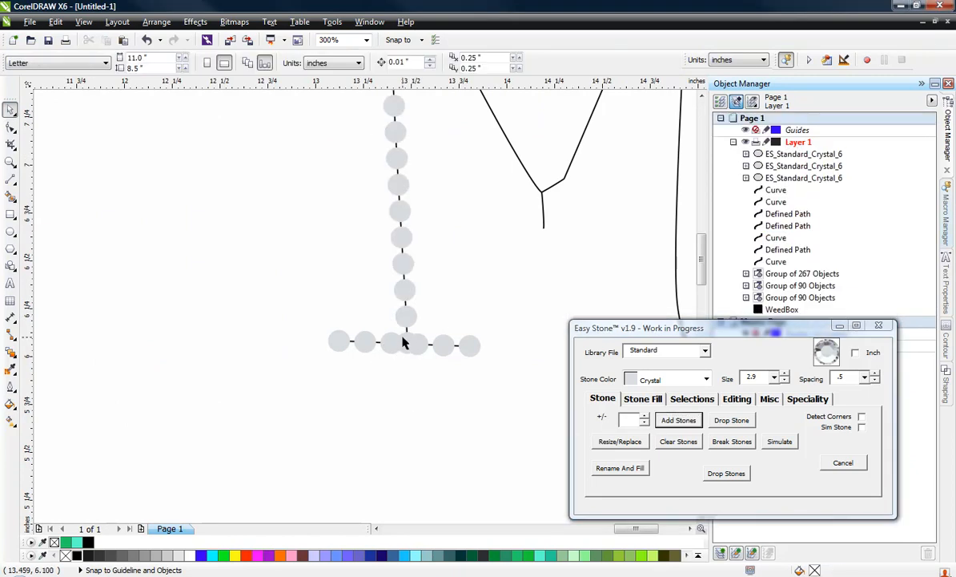
{"action": "scroll", "coordinate": [413, 364], "scroll_direction": "down", "scroll_amount": 1}
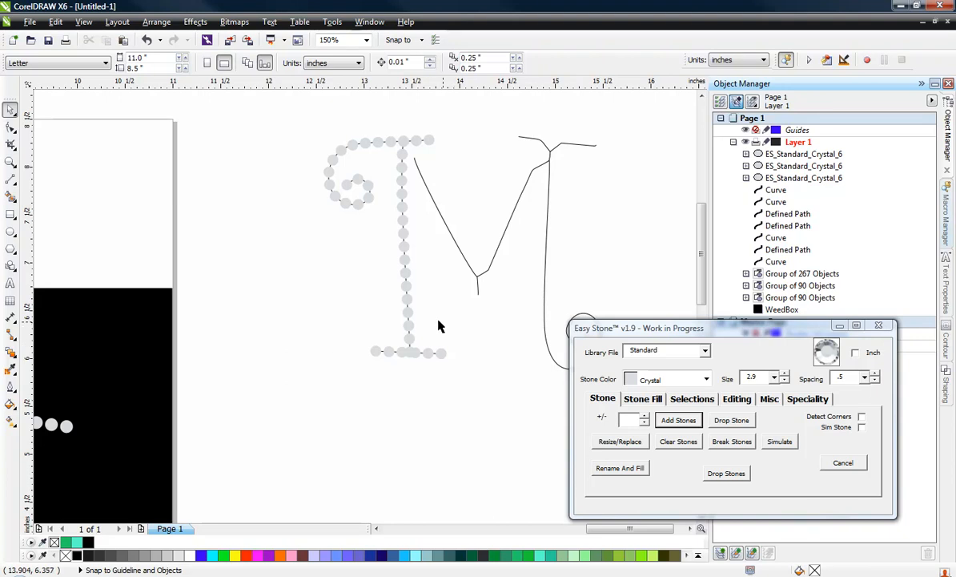
Delete the junction node of the M's upper-right serif and convert the serif's left segment to a straight line
{"action": "scroll", "coordinate": [440, 324], "scroll_direction": "down", "scroll_amount": 1}
{"action": "scroll", "coordinate": [504, 247], "scroll_direction": "up", "scroll_amount": 3}
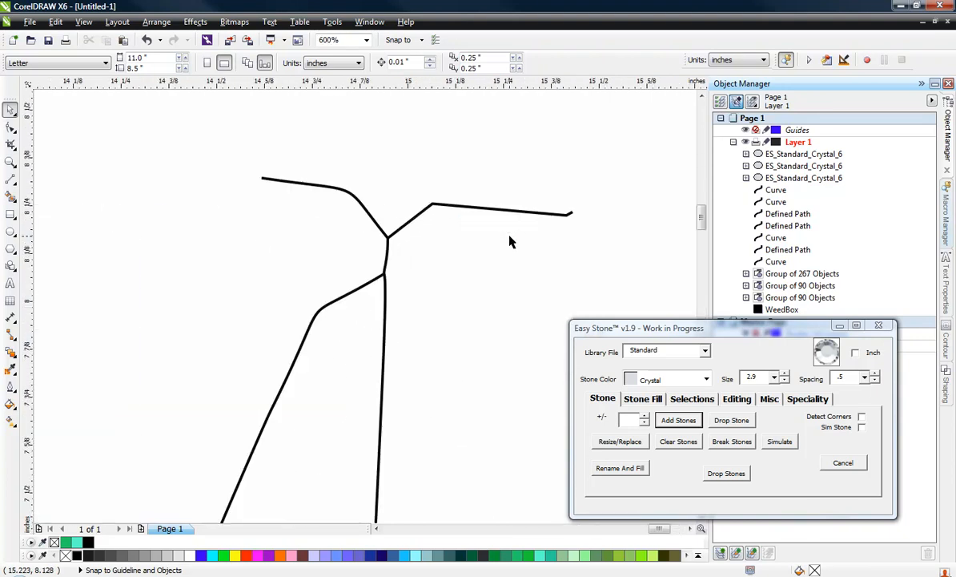
{"action": "left_click", "coordinate": [421, 212]}
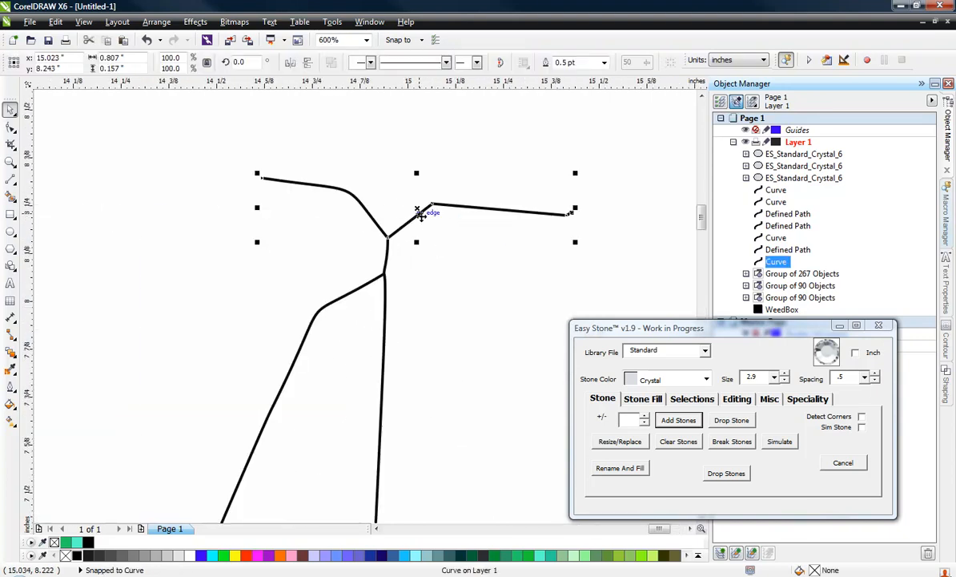
{"action": "left_click", "coordinate": [10, 127]}
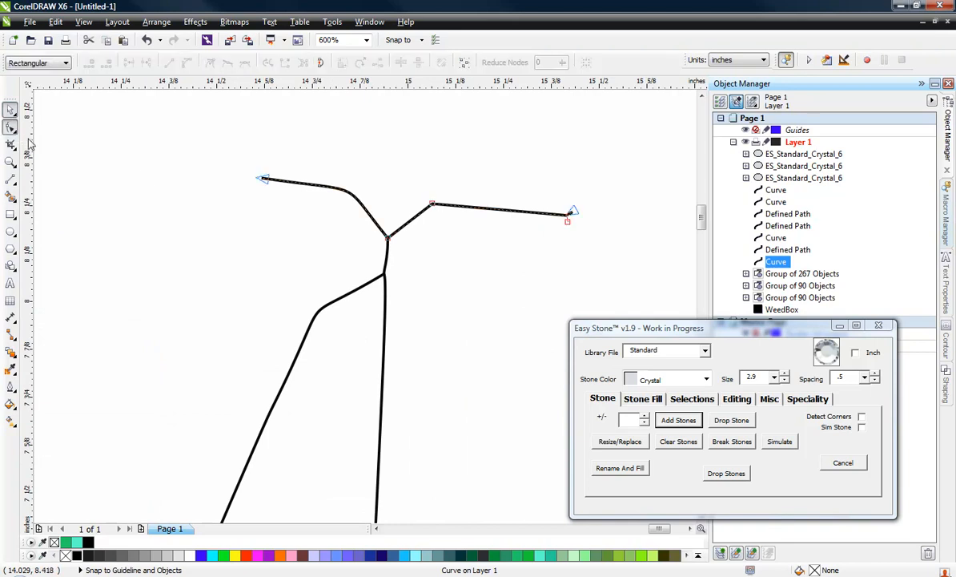
{"action": "double_click", "coordinate": [387, 239]}
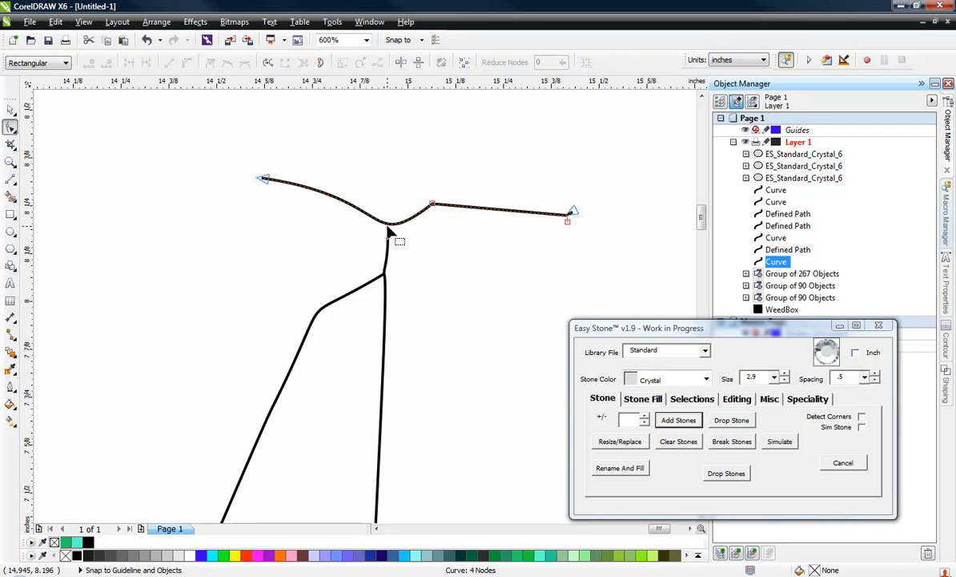
{"action": "right_click", "coordinate": [388, 225]}
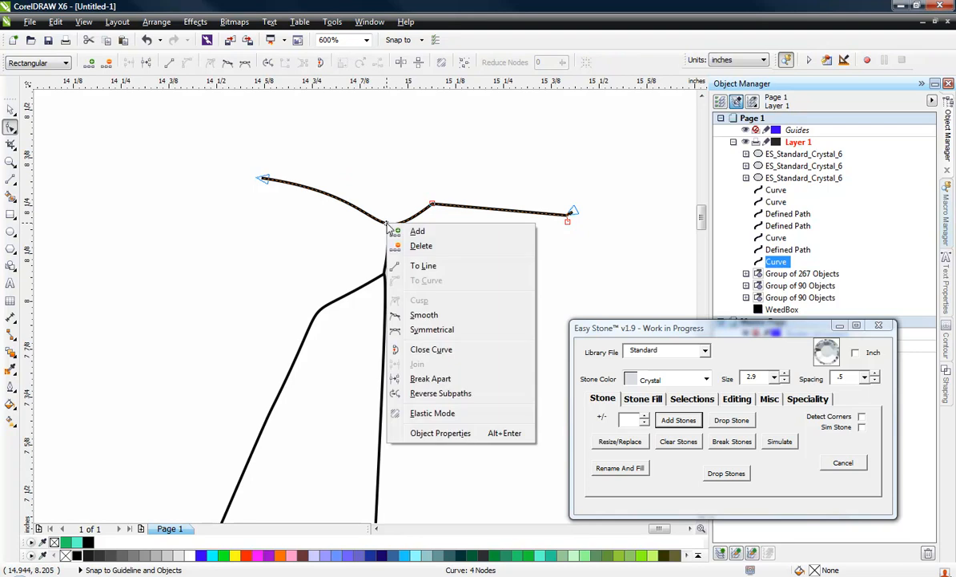
{"action": "left_click", "coordinate": [423, 266]}
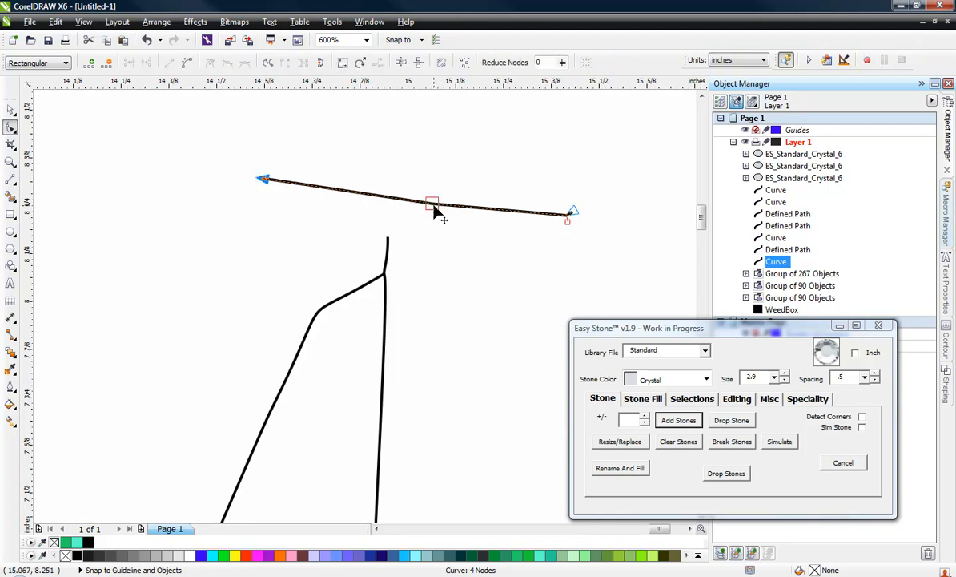
Remove the upper-right serif's remaining inner nodes and add Standard Crystal stones of size 2.9 with .5 spacing along it
{"action": "left_click_drag", "start_coordinate": [433, 206], "coordinate": [571, 227]}
{"action": "double_click", "coordinate": [567, 217]}
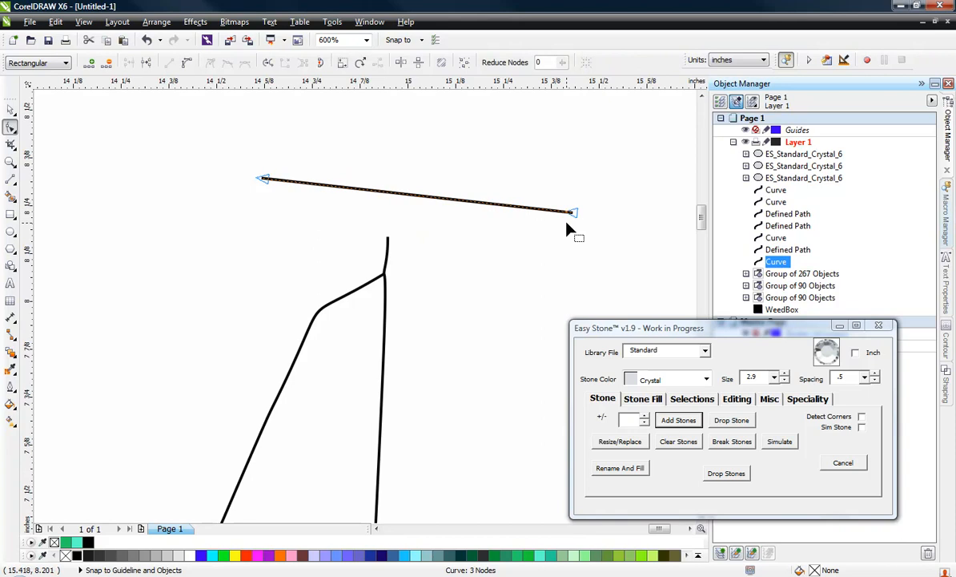
{"action": "left_click", "coordinate": [678, 421]}
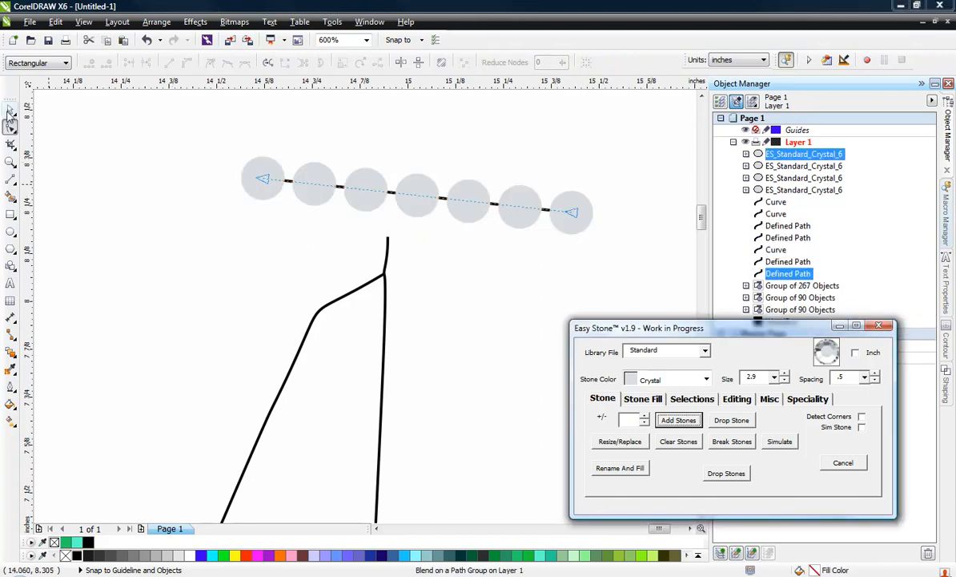
{"action": "left_click", "coordinate": [9, 110]}
Move the right stem's top end node onto the middle stone of the upper-right serif and convert the stem's straight segment to a line
{"action": "left_click", "coordinate": [383, 317]}
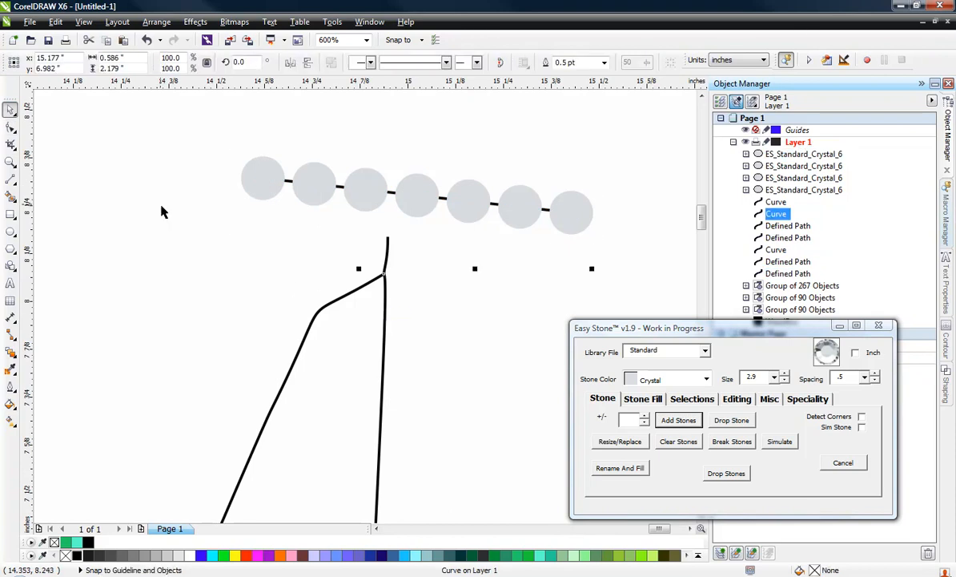
{"action": "left_click", "coordinate": [9, 127]}
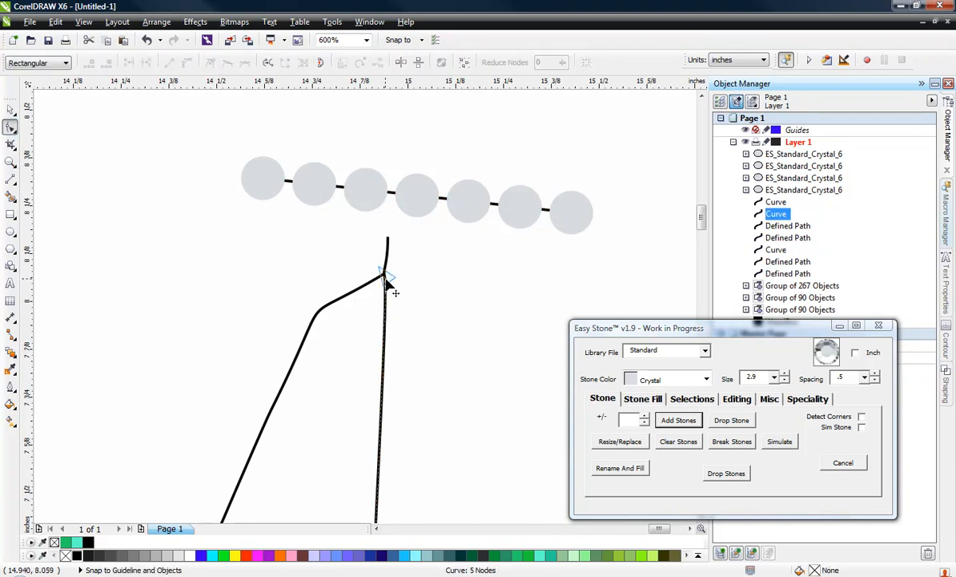
{"action": "left_click_drag", "start_coordinate": [385, 278], "coordinate": [419, 201]}
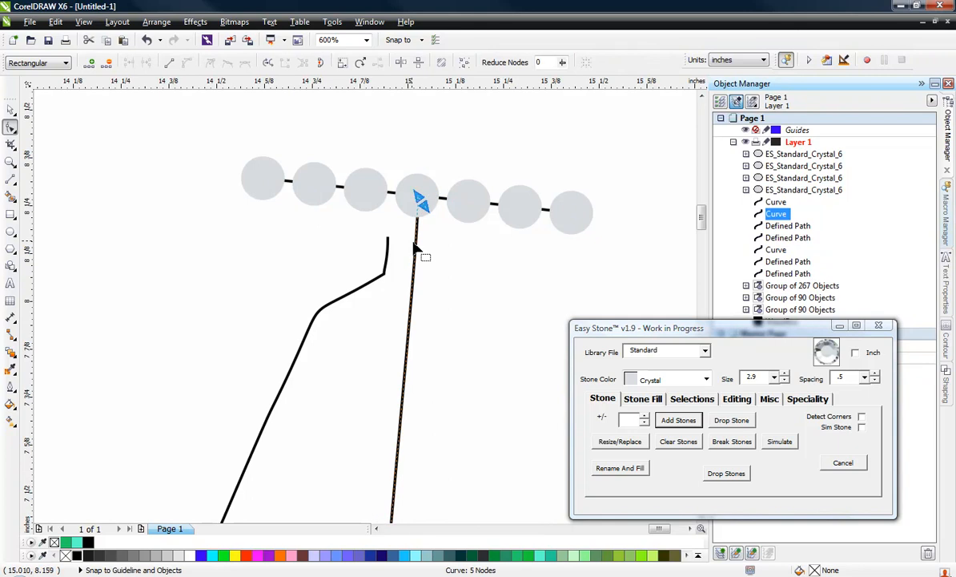
{"action": "right_click", "coordinate": [417, 250]}
{"action": "left_click", "coordinate": [459, 289]}
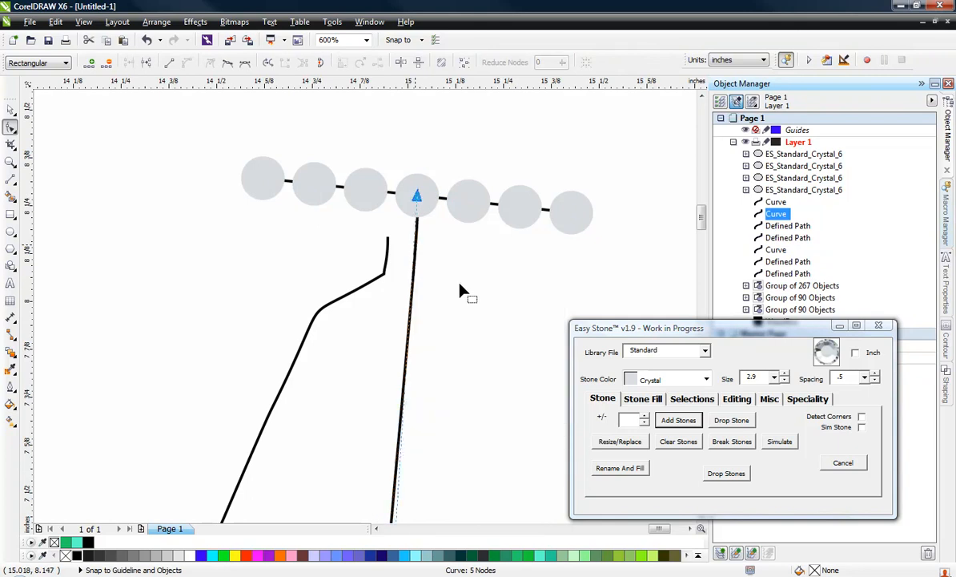
Add Standard Crystal stones of size 2.9 with .5 spacing along the right stem and its bottom scroll
{"action": "scroll", "coordinate": [345, 93], "scroll_direction": "down", "scroll_amount": 2}
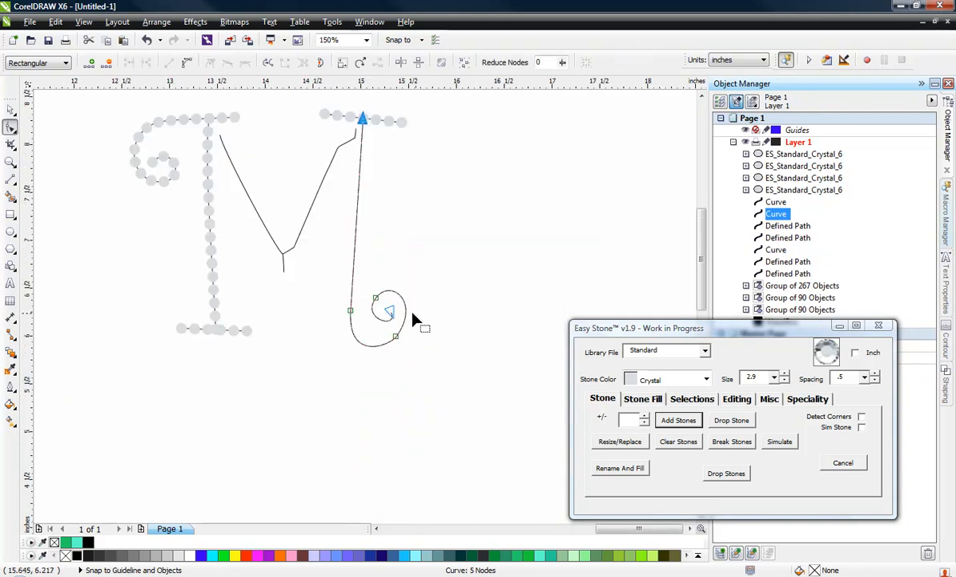
{"action": "left_click", "coordinate": [694, 421]}
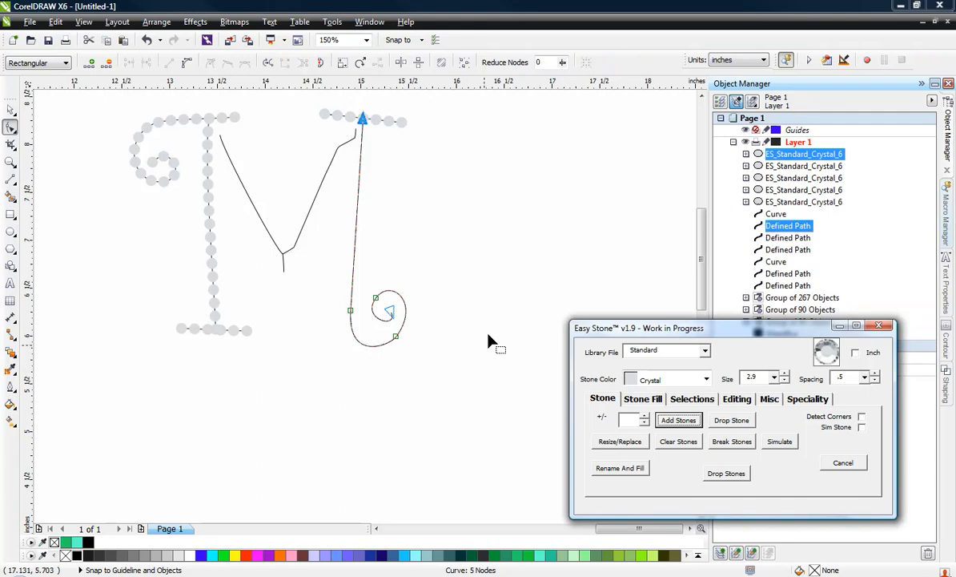
{"action": "left_click", "coordinate": [450, 269]}
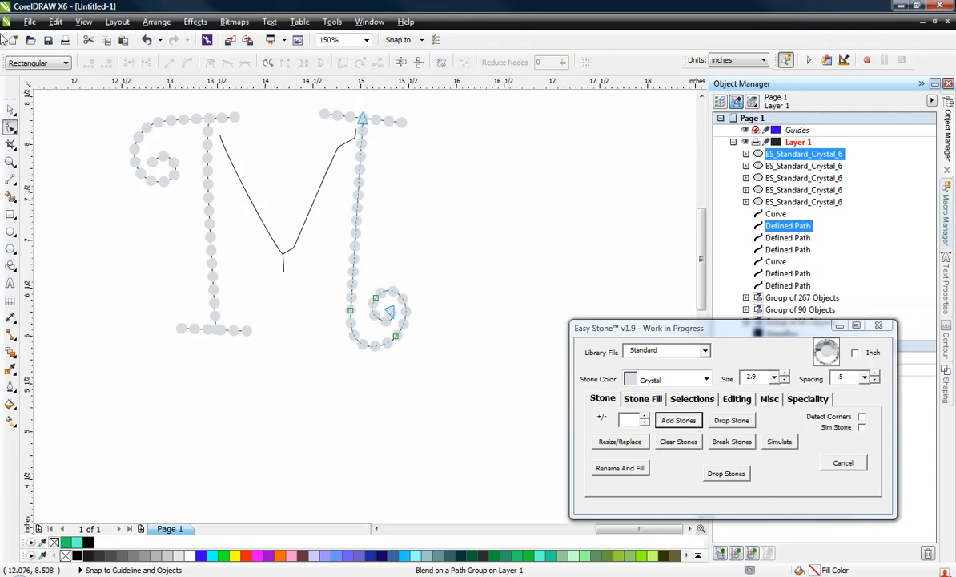
{"action": "left_click", "coordinate": [11, 108]}
{"action": "key", "text": "Escape"}
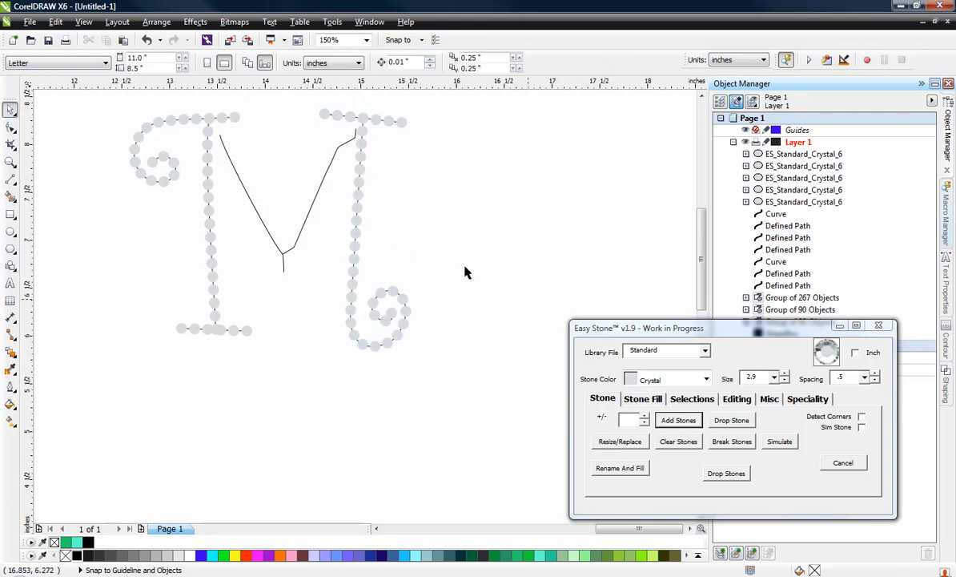
Extend the top end node of the M's center V onto the second-to-last stone of the upper-left scroll
{"action": "scroll", "coordinate": [206, 126], "scroll_direction": "up", "scroll_amount": 2}
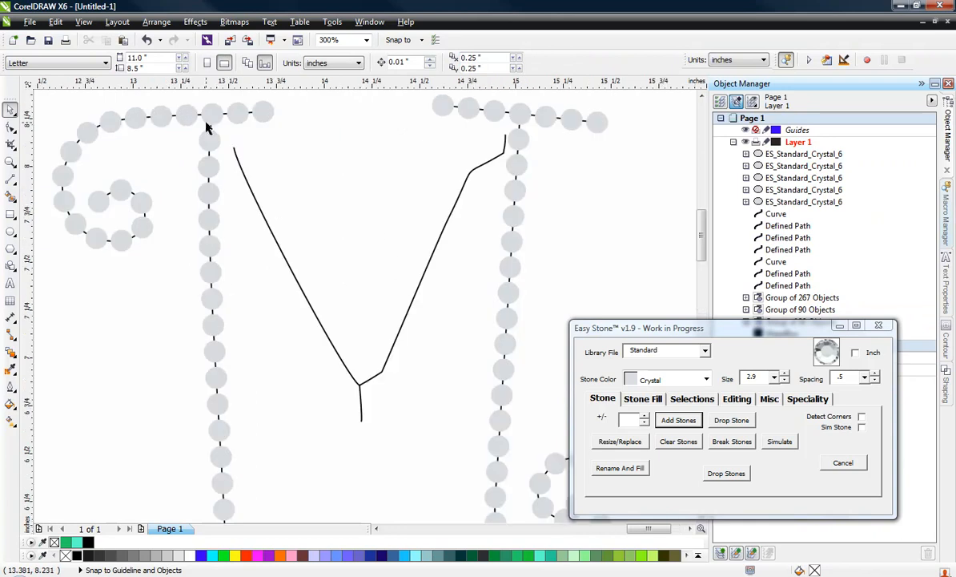
{"action": "scroll", "coordinate": [241, 161], "scroll_direction": "down", "scroll_amount": 2}
{"action": "scroll", "coordinate": [241, 210], "scroll_direction": "up", "scroll_amount": 4}
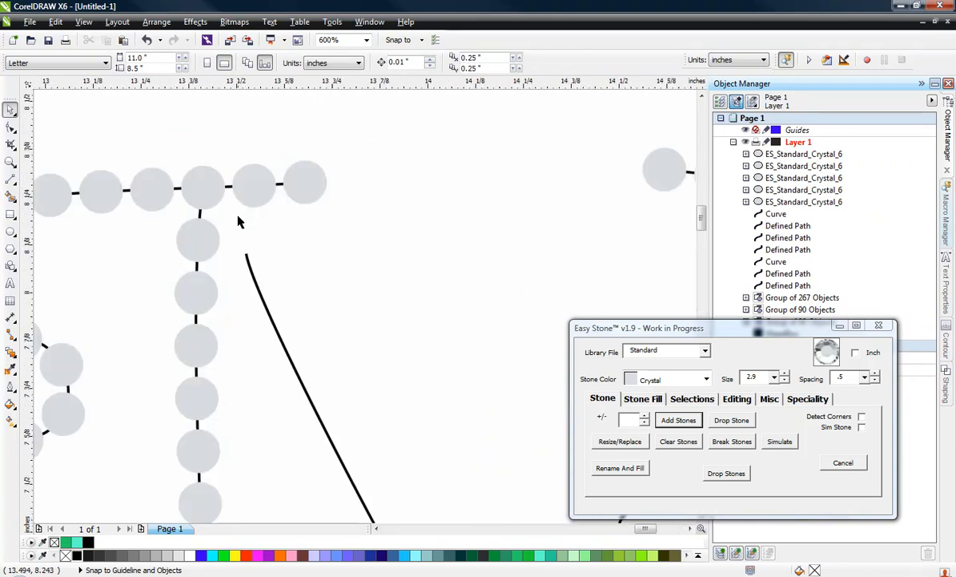
{"action": "left_click", "coordinate": [250, 269]}
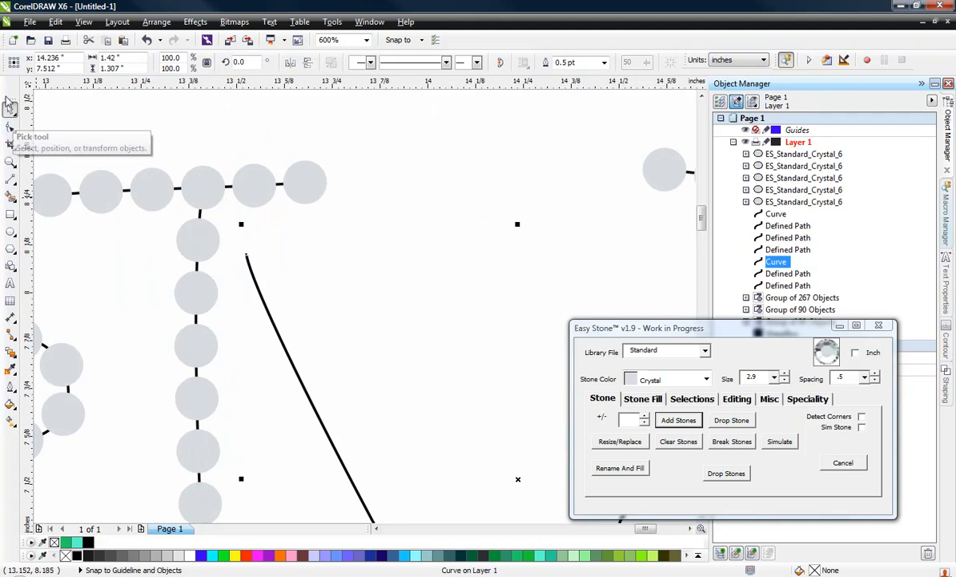
{"action": "left_click", "coordinate": [10, 127]}
{"action": "left_click_drag", "start_coordinate": [250, 258], "coordinate": [254, 191]}
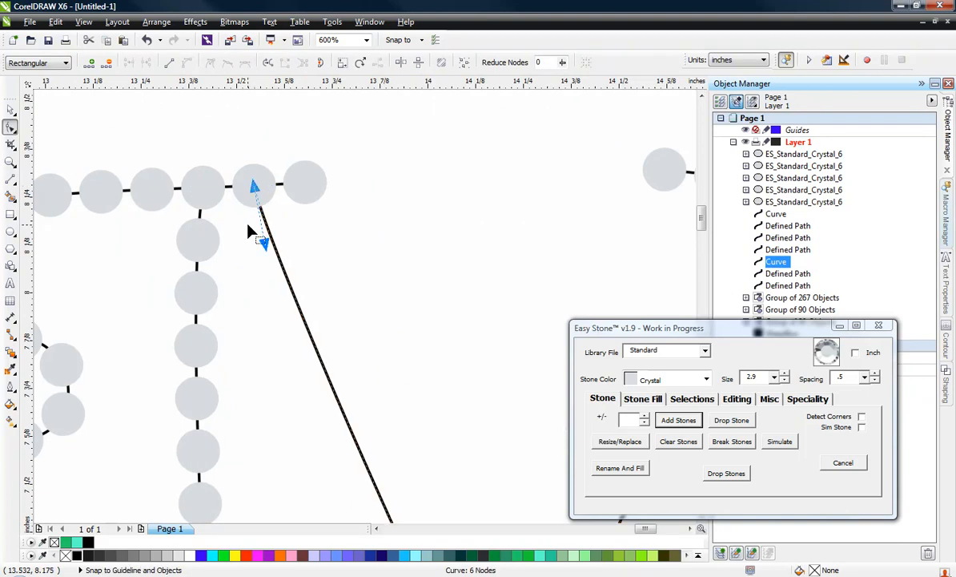
Move the center V's bottom vertex down to the lower end of the short tail and convert the V's left stroke to a line
{"action": "scroll", "coordinate": [249, 230], "scroll_direction": "down", "scroll_amount": 1}
{"action": "scroll", "coordinate": [312, 307], "scroll_direction": "down", "scroll_amount": 1}
{"action": "scroll", "coordinate": [337, 399], "scroll_direction": "up", "scroll_amount": 1}
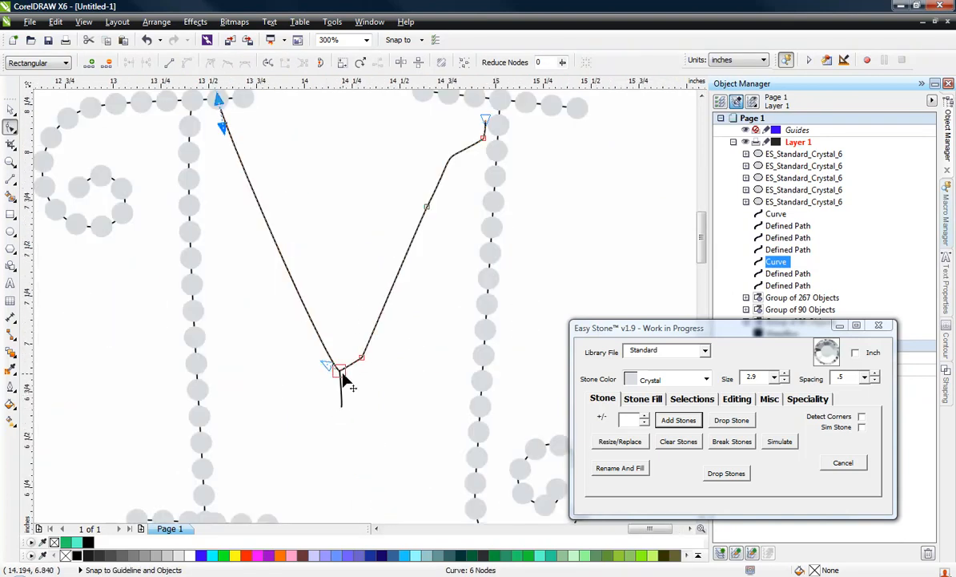
{"action": "left_click_drag", "start_coordinate": [339, 367], "coordinate": [345, 410]}
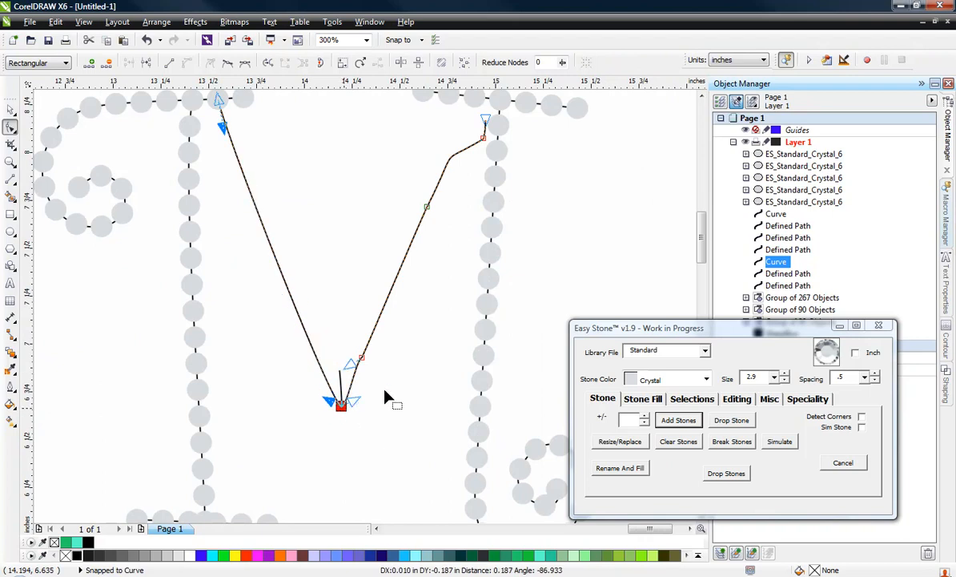
{"action": "right_click", "coordinate": [321, 368]}
{"action": "left_click", "coordinate": [357, 190]}
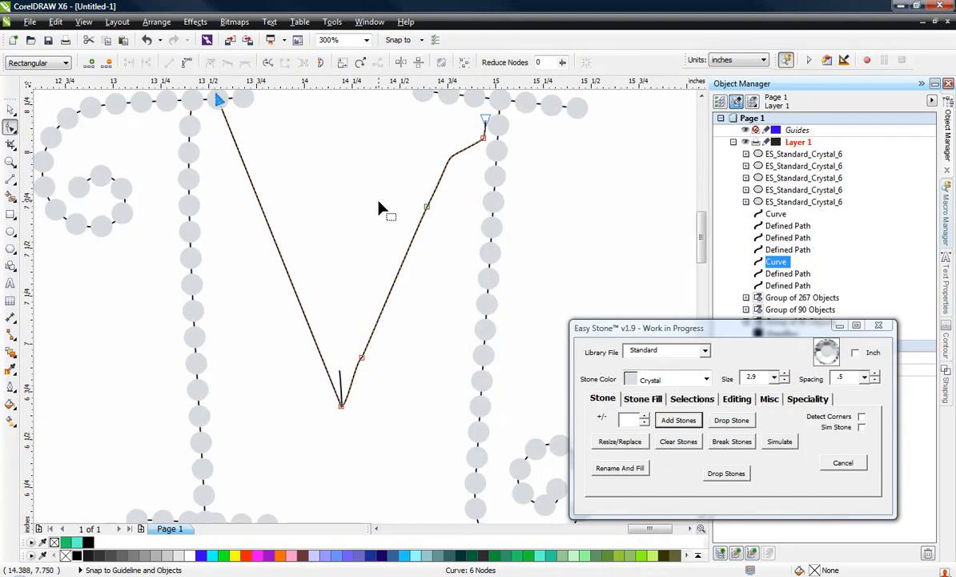
Move the center V's upper-right end node onto the third stone of the upper-right serif and delete the extra nodes along the right stroke
{"action": "mouse_move", "coordinate": [488, 119]}
{"action": "left_mouse_down"}
{"action": "mouse_move", "coordinate": [489, 103]}
{"action": "mouse_move", "coordinate": [475, 96]}
{"action": "left_mouse_up"}
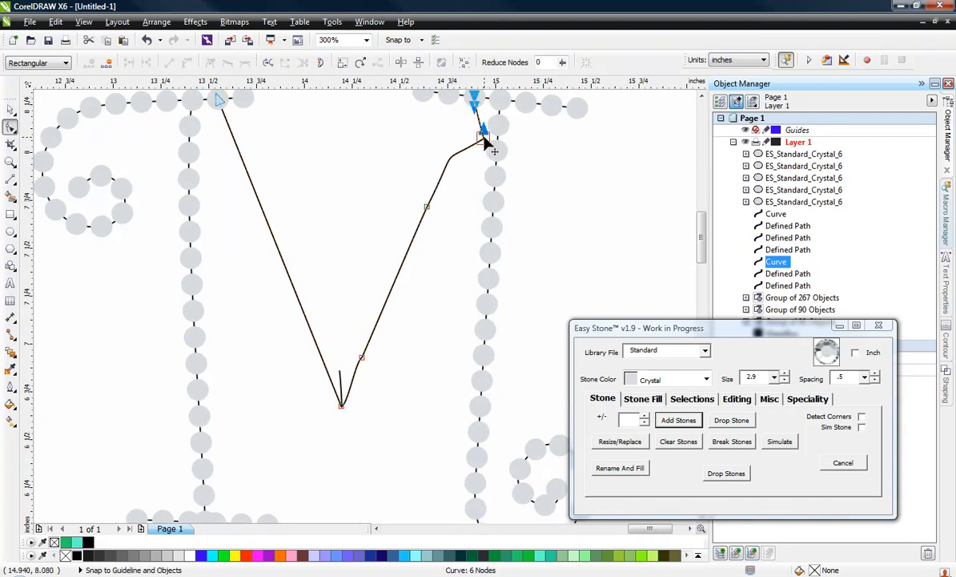
{"action": "double_click", "coordinate": [481, 138]}
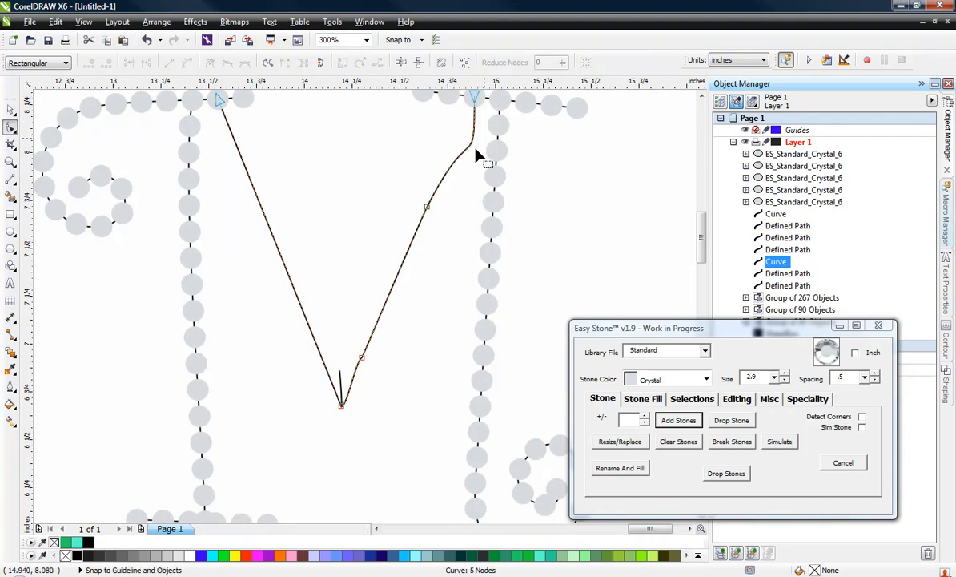
{"action": "double_click", "coordinate": [427, 207]}
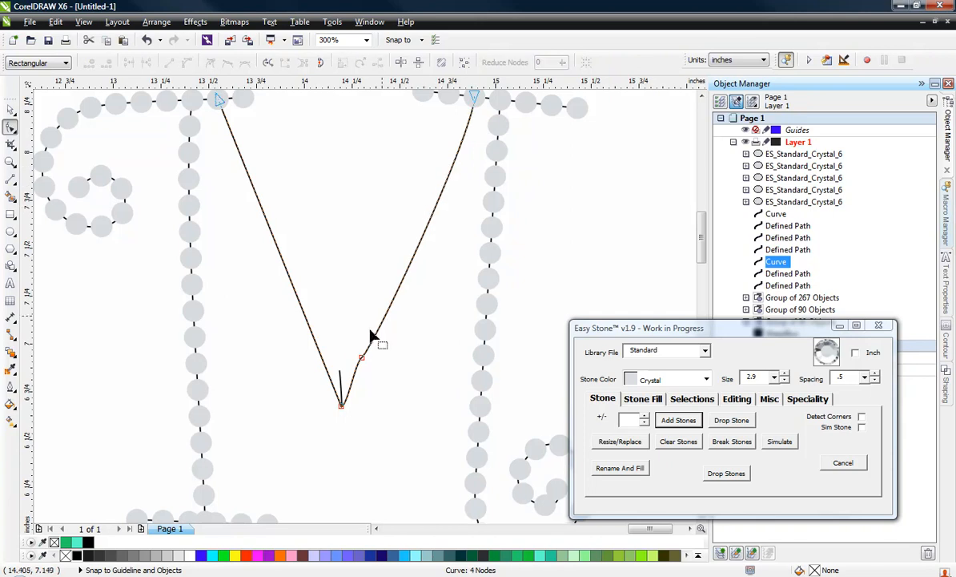
Convert the right stroke of the center V to a straight line
{"action": "double_click", "coordinate": [402, 285]}
{"action": "right_click", "coordinate": [402, 285]}
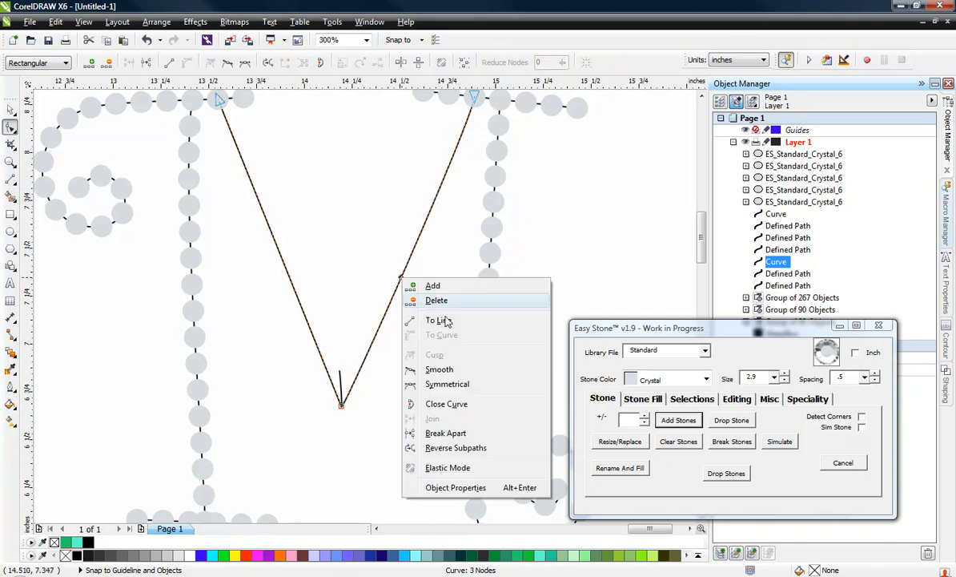
{"action": "left_click", "coordinate": [419, 303]}
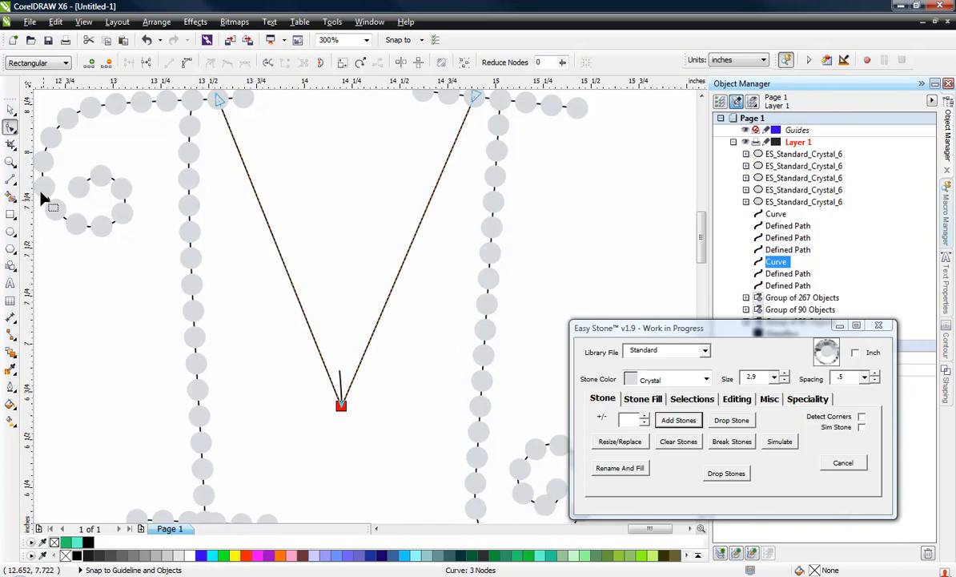
Split the center V into two separate curves at its bottom vertex with Break at Nodes
{"action": "left_click", "coordinate": [347, 425]}
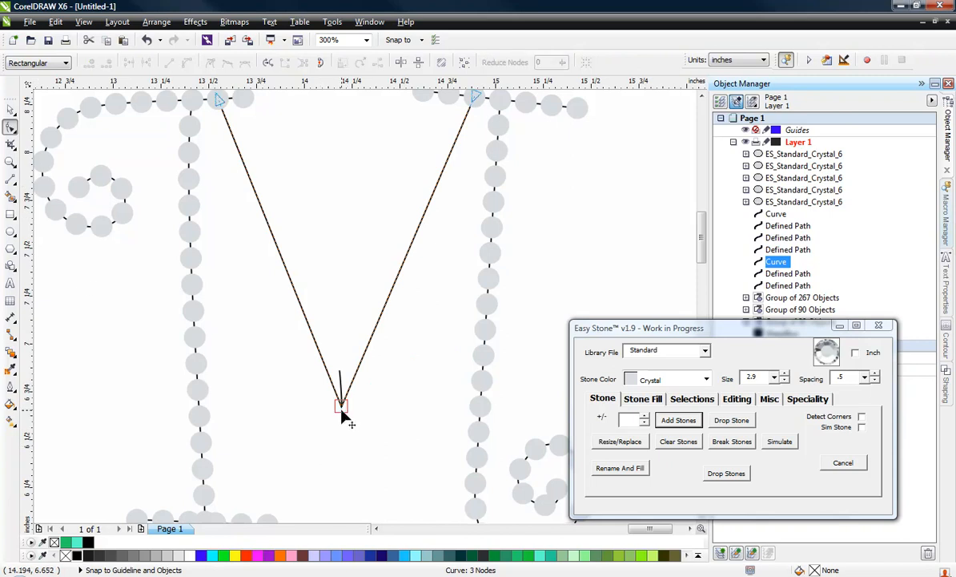
{"action": "left_click", "coordinate": [341, 406]}
{"action": "left_click", "coordinate": [737, 399]}
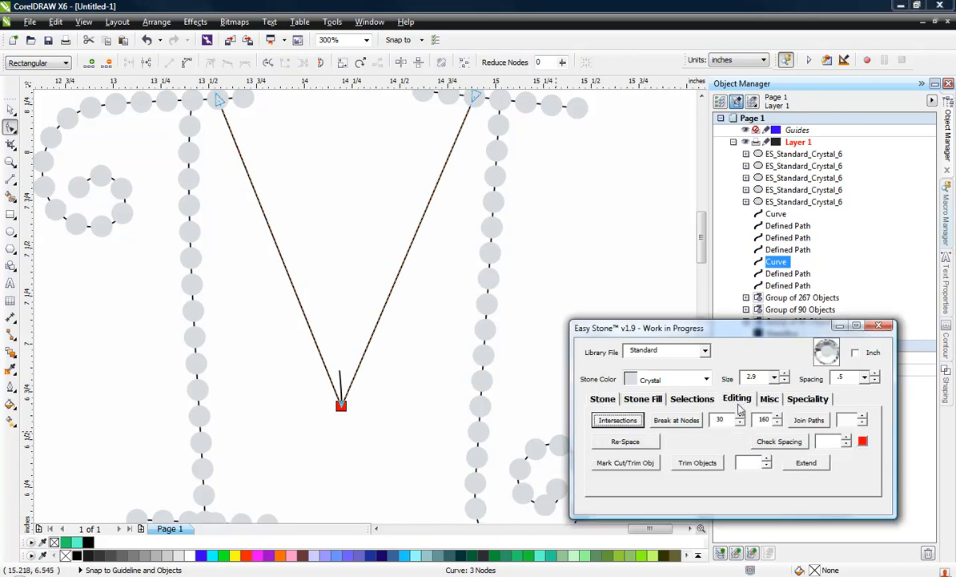
{"action": "left_click", "coordinate": [689, 421]}
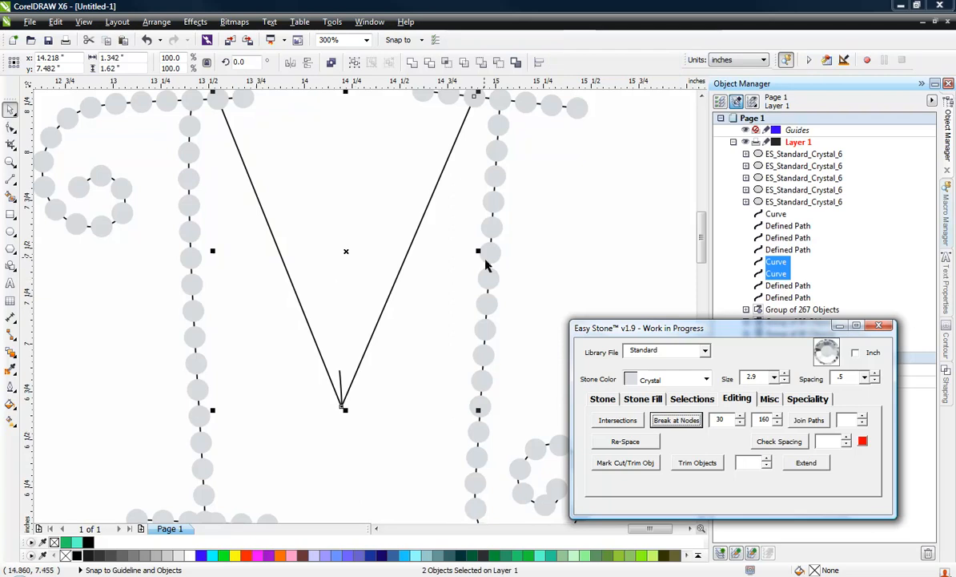
Add Standard Crystal stones of size 2.9 with .5 spacing along both strokes of the center V
{"action": "left_click", "coordinate": [602, 398]}
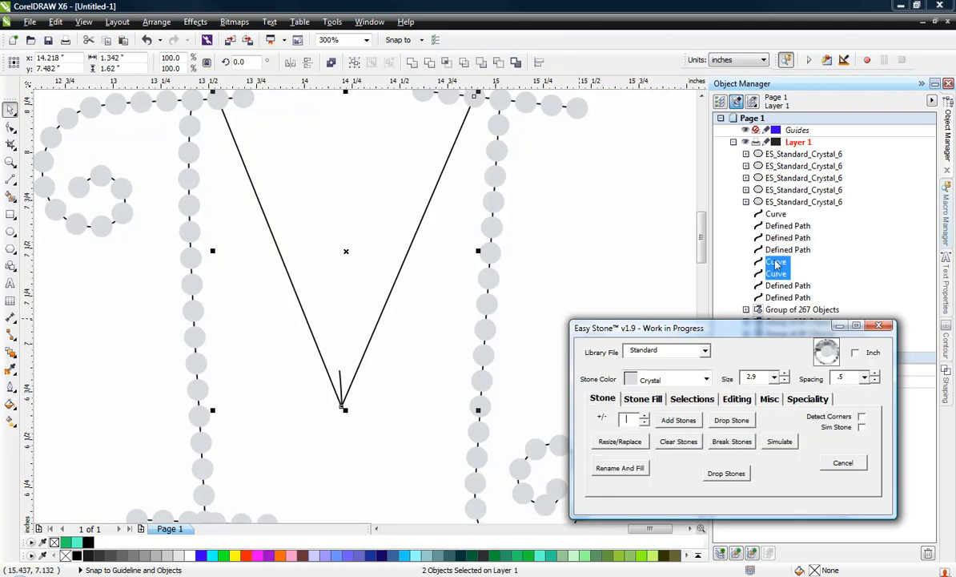
{"action": "left_click", "coordinate": [663, 423]}
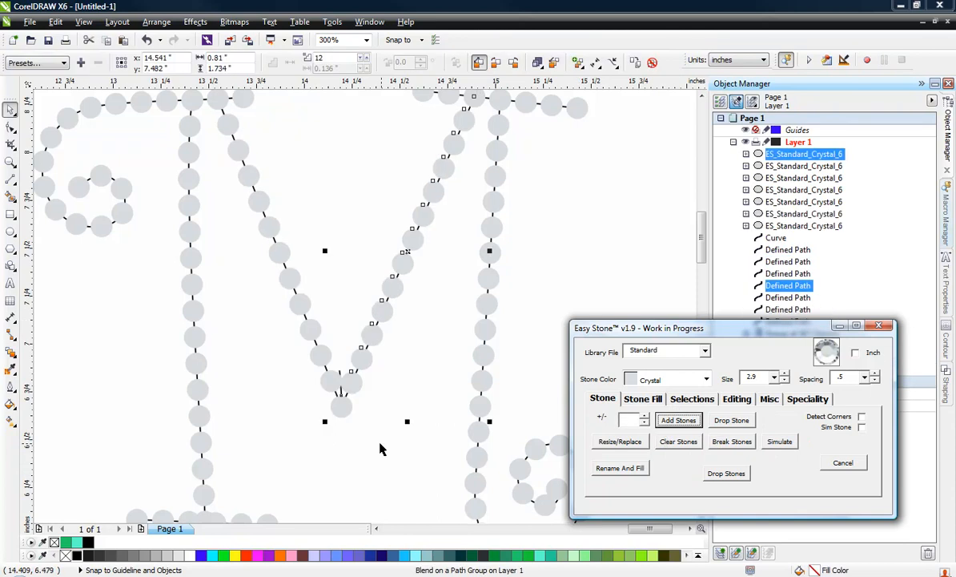
{"action": "left_click", "coordinate": [365, 430]}
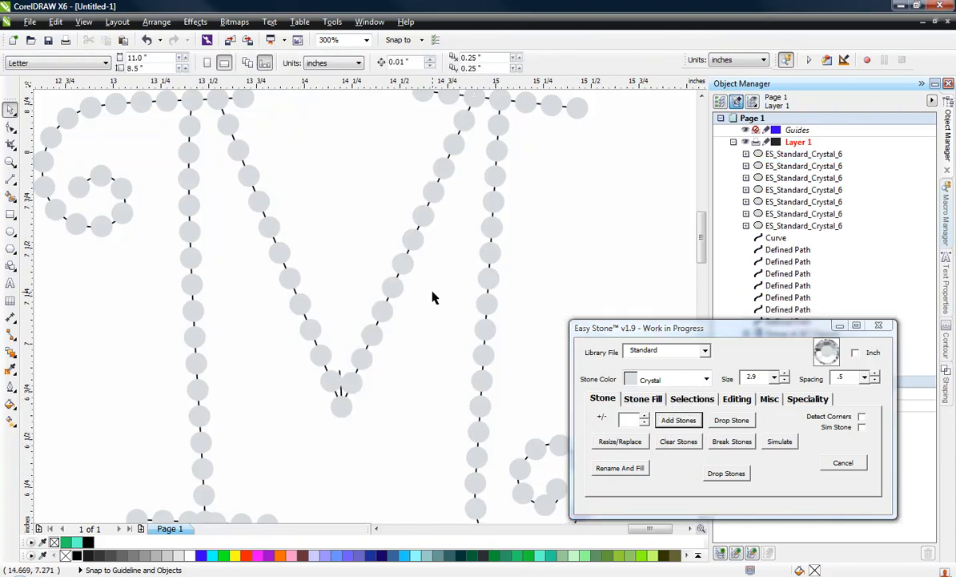
Move the top end node of the V's right stroke midway between the third and fourth stones of the upper-right serif
{"action": "scroll", "coordinate": [433, 294], "scroll_direction": "down", "scroll_amount": 1}
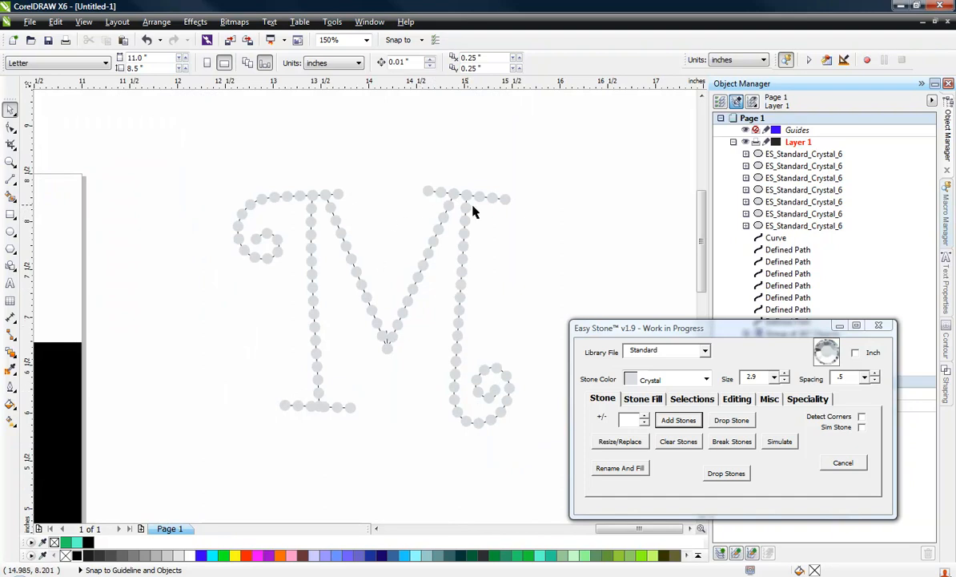
{"action": "scroll", "coordinate": [424, 189], "scroll_direction": "up", "scroll_amount": 2}
{"action": "scroll", "coordinate": [459, 211], "scroll_direction": "up", "scroll_amount": 1}
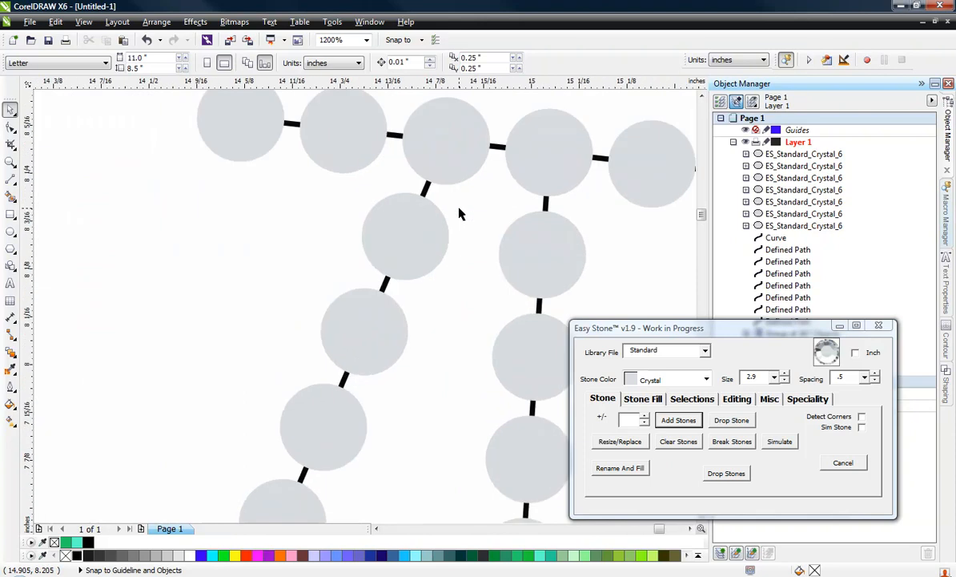
{"action": "left_click", "coordinate": [425, 188]}
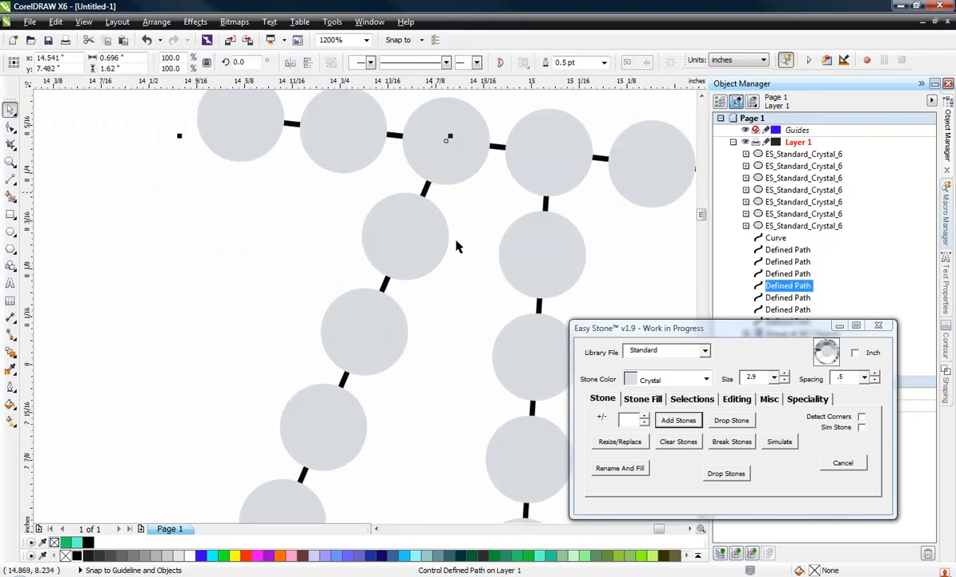
{"action": "left_click", "coordinate": [11, 126]}
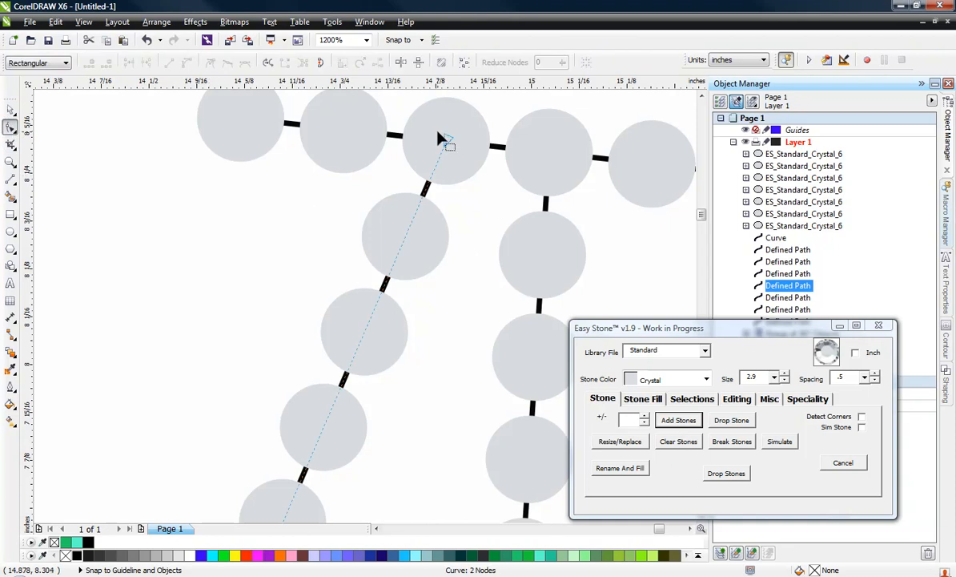
{"action": "left_click_drag", "start_coordinate": [447, 144], "coordinate": [494, 146]}
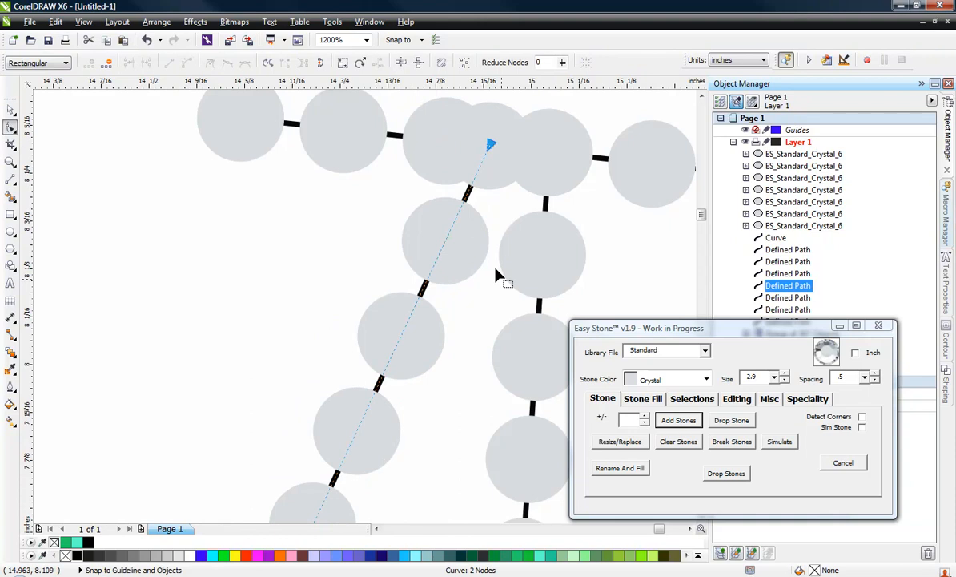
Move the top end node of the V's left stroke between the left stem's top stone and its right neighbor
{"action": "scroll", "coordinate": [533, 153], "scroll_direction": "down", "scroll_amount": 5}
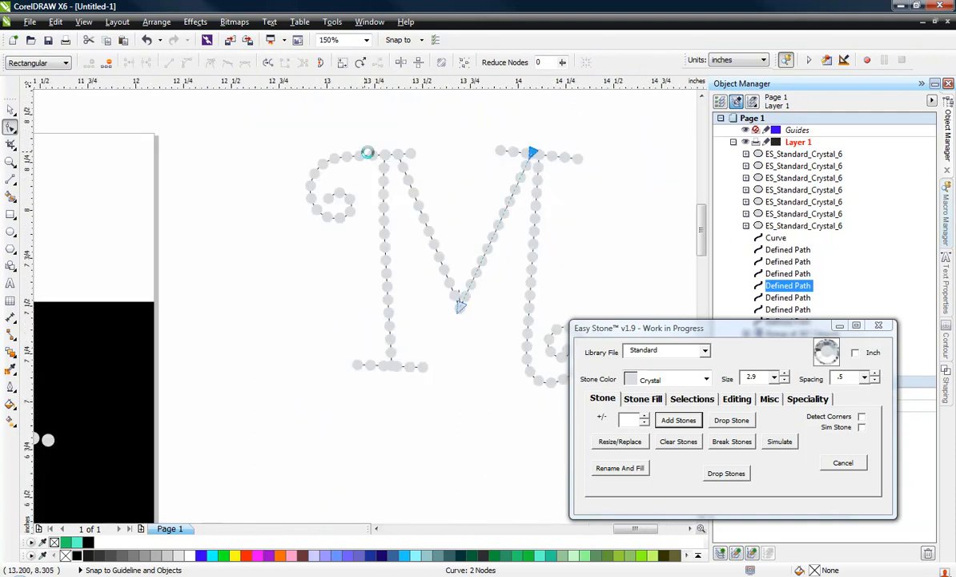
{"action": "scroll", "coordinate": [533, 154], "scroll_direction": "up", "scroll_amount": 4}
{"action": "scroll", "coordinate": [503, 185], "scroll_direction": "up", "scroll_amount": 1}
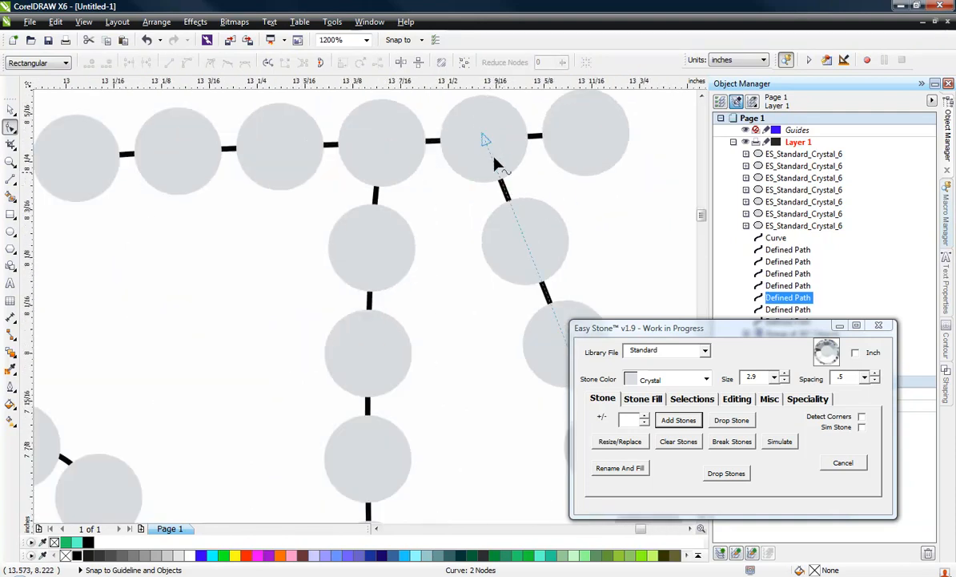
{"action": "left_click_drag", "start_coordinate": [486, 142], "coordinate": [428, 146]}
{"action": "scroll", "coordinate": [344, 170], "scroll_direction": "down", "scroll_amount": 2}
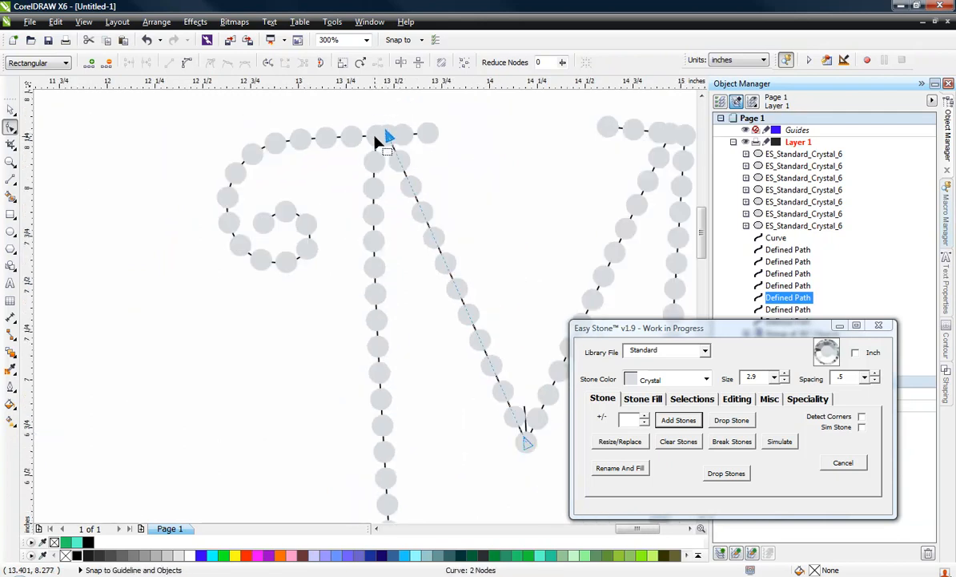
{"action": "scroll", "coordinate": [432, 225], "scroll_direction": "down", "scroll_amount": 1}
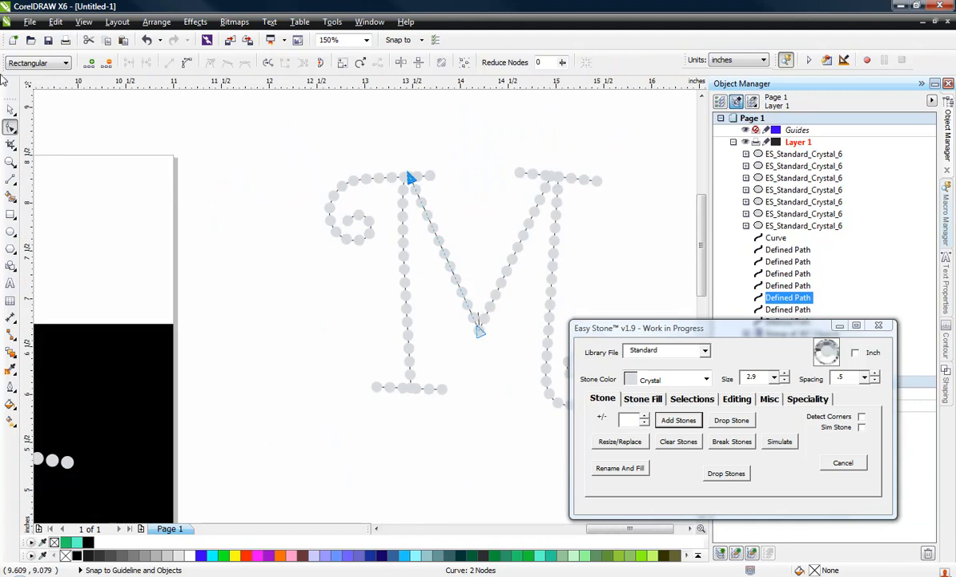
Select the whole rhinestone M and delete its stone paths, separating the blend groups
{"action": "left_click", "coordinate": [11, 111]}
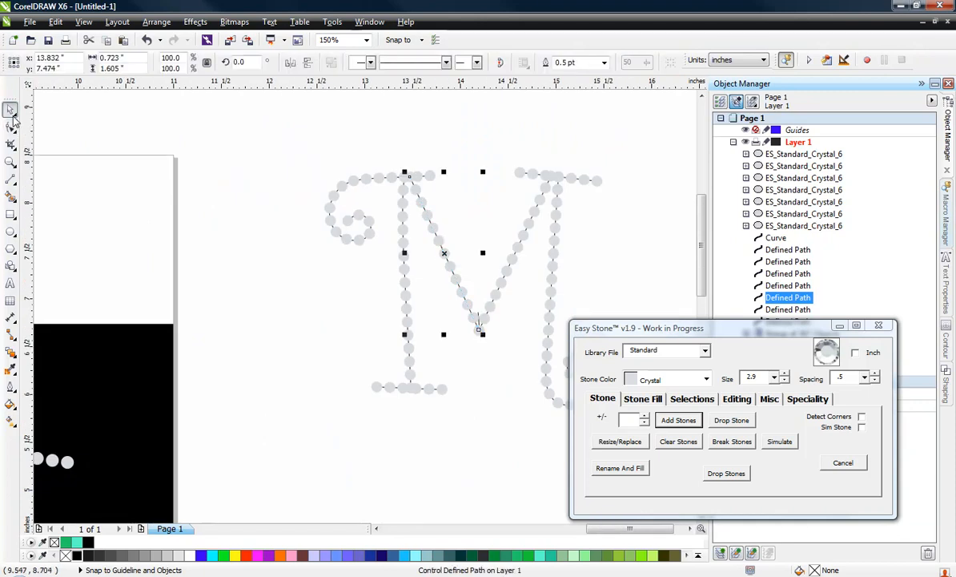
{"action": "left_click", "coordinate": [270, 162]}
{"action": "scroll", "coordinate": [273, 213], "scroll_direction": "down", "scroll_amount": 1}
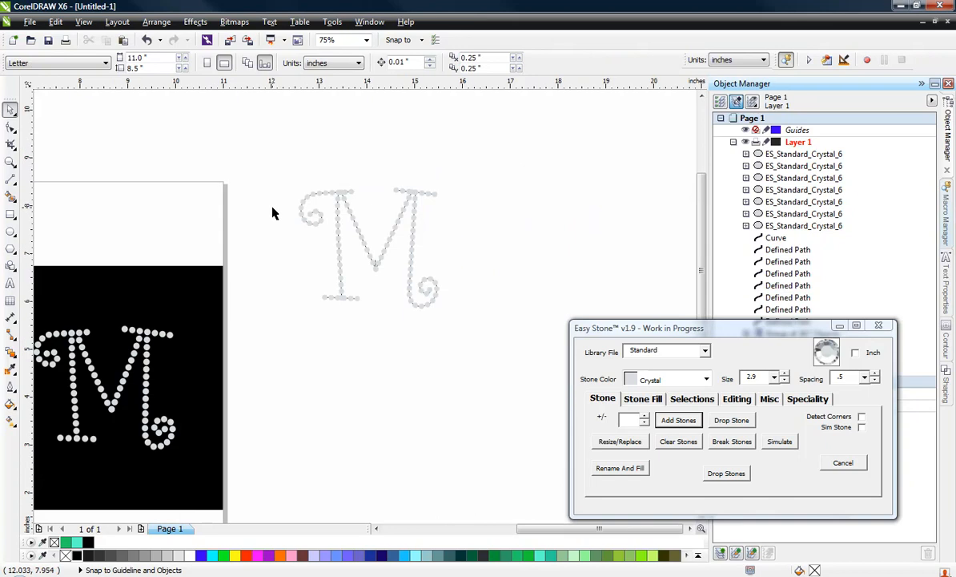
{"action": "left_click_drag", "start_coordinate": [287, 165], "coordinate": [491, 340]}
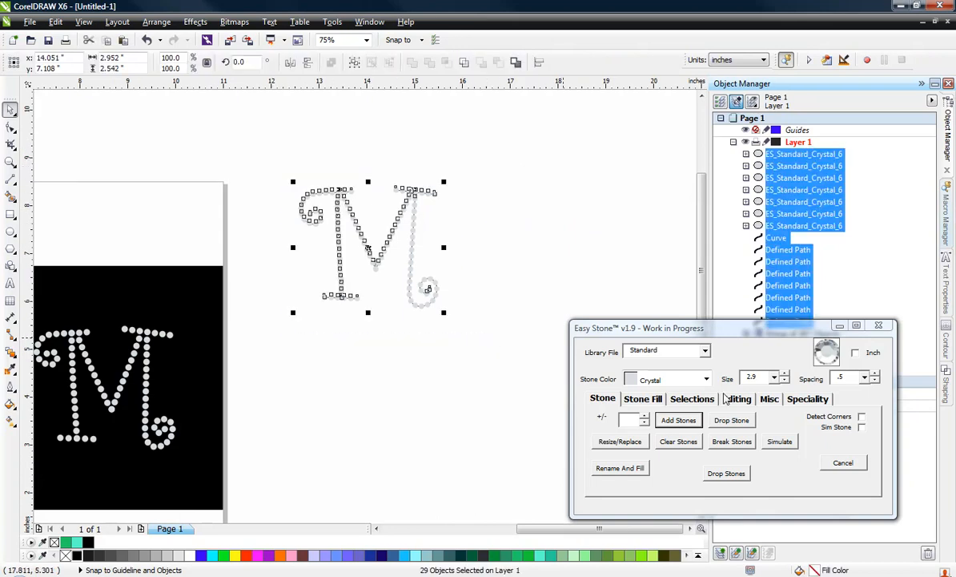
{"action": "left_click", "coordinate": [695, 399]}
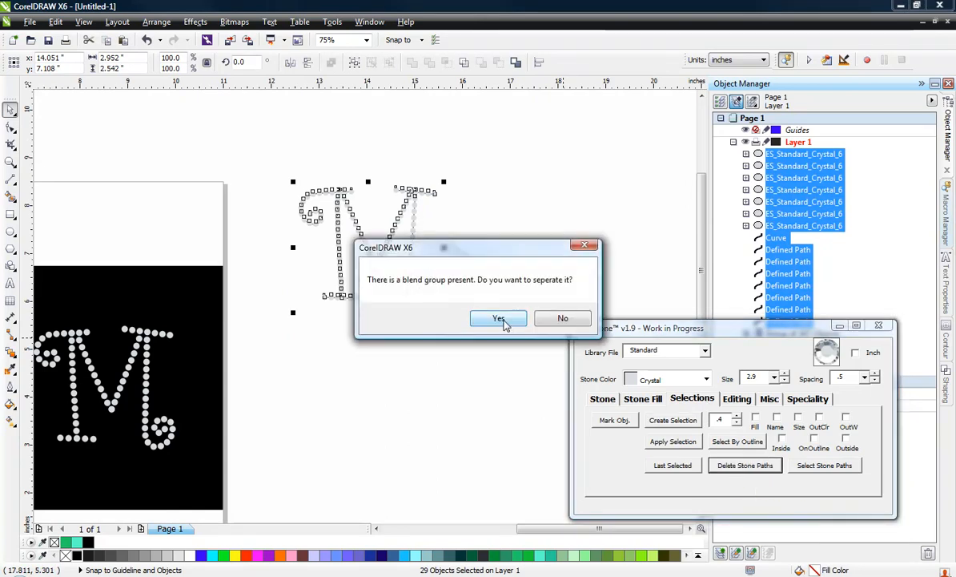
{"action": "left_click", "coordinate": [497, 318]}
{"action": "left_click", "coordinate": [489, 318]}
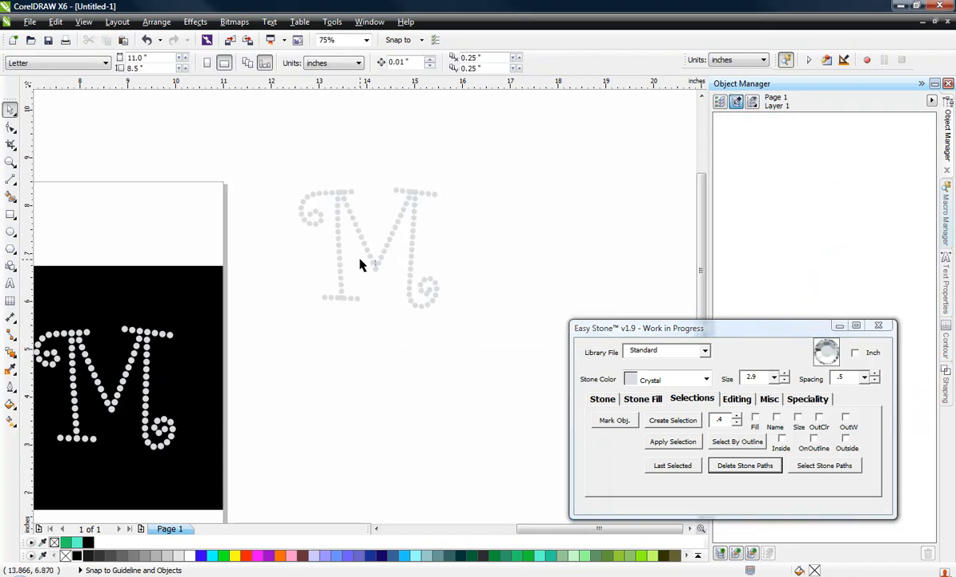
Delete the leftover short curve above the V's bottom stone
{"action": "scroll", "coordinate": [362, 263], "scroll_direction": "up", "scroll_amount": 4}
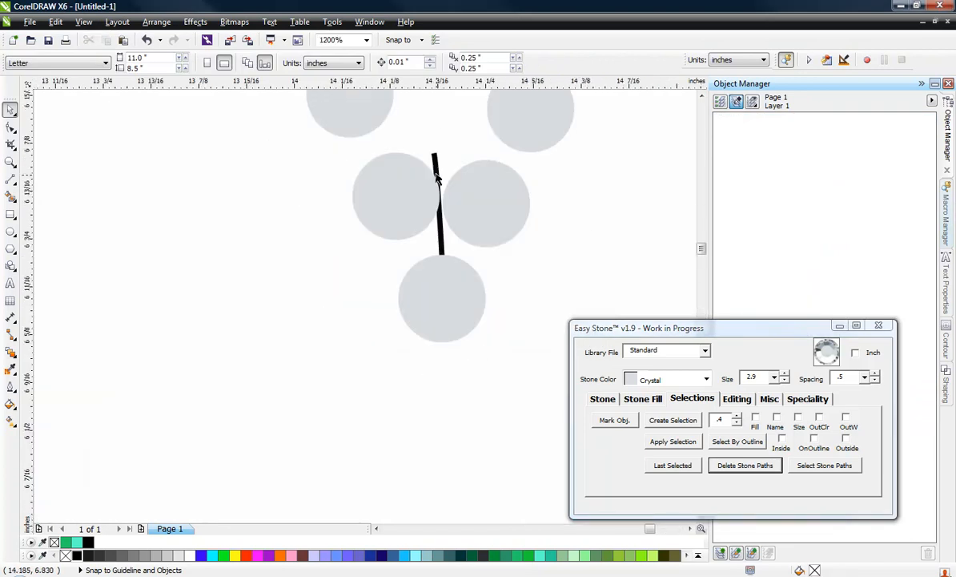
{"action": "left_click", "coordinate": [435, 161]}
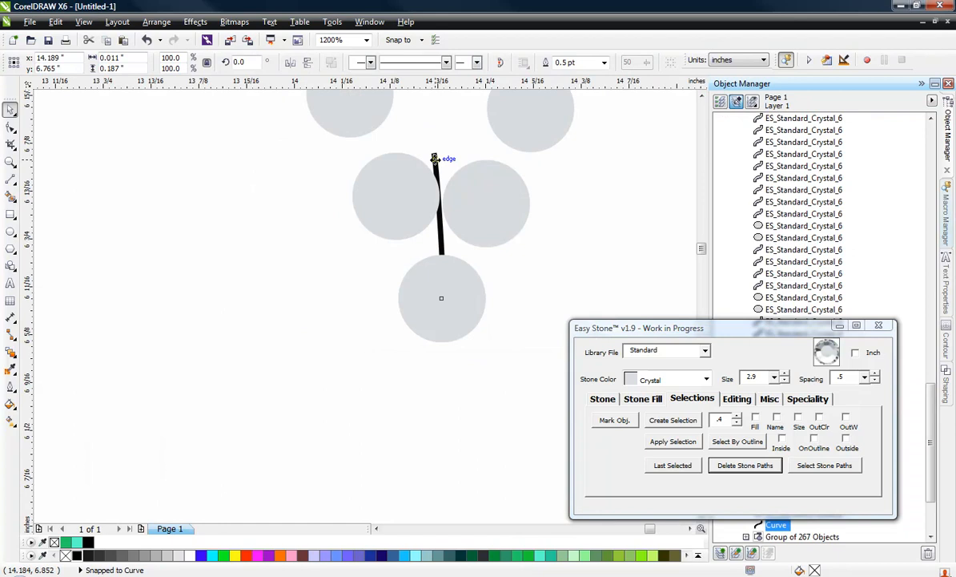
{"action": "key", "text": "Delete"}
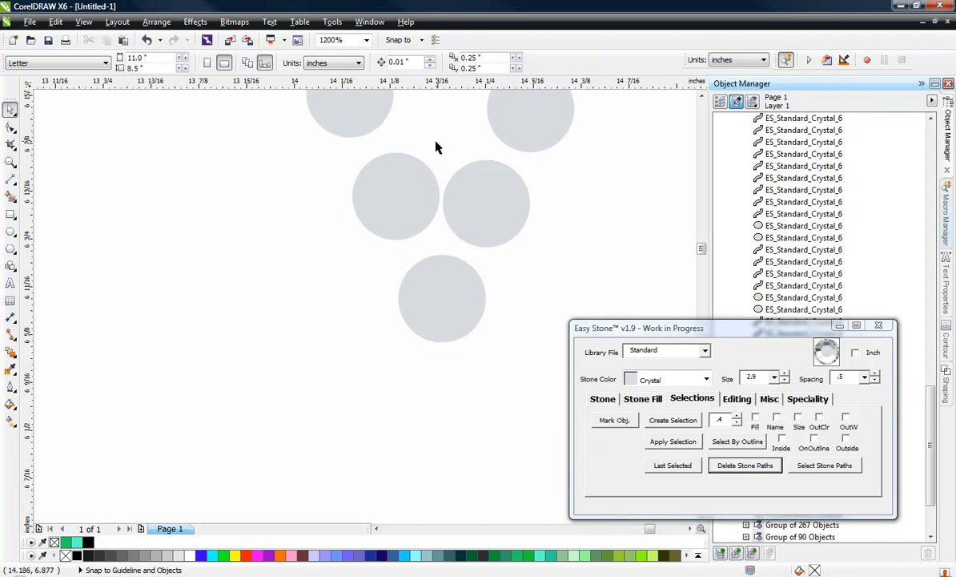
Spread the two stones just above the V's bottom stone slightly farther apart
{"action": "left_click", "coordinate": [480, 198]}
{"action": "scroll", "coordinate": [414, 196], "scroll_direction": "up", "scroll_amount": 1}
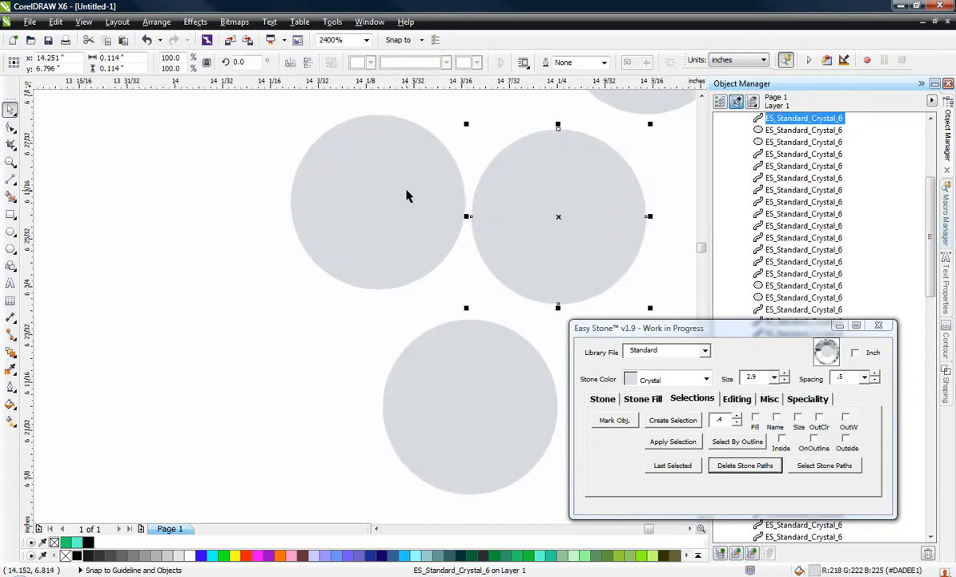
{"action": "left_click_drag", "start_coordinate": [406, 167], "coordinate": [385, 168]}
{"action": "left_click_drag", "start_coordinate": [550, 207], "coordinate": [560, 205]}
{"action": "scroll", "coordinate": [466, 175], "scroll_direction": "down", "scroll_amount": 1}
{"action": "scroll", "coordinate": [363, 364], "scroll_direction": "down", "scroll_amount": 2}
{"action": "left_click", "coordinate": [376, 411]}
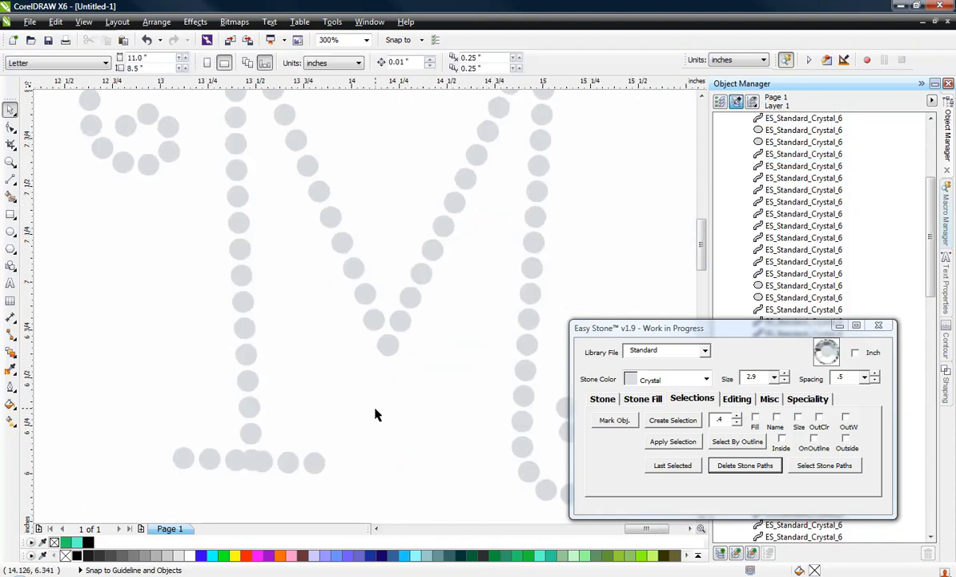
Reposition the innermost stones of the lower-right scroll by hand so they are evenly spaced without crowding
{"action": "scroll", "coordinate": [409, 403], "scroll_direction": "down", "scroll_amount": 1}
{"action": "scroll", "coordinate": [527, 453], "scroll_direction": "up", "scroll_amount": 3}
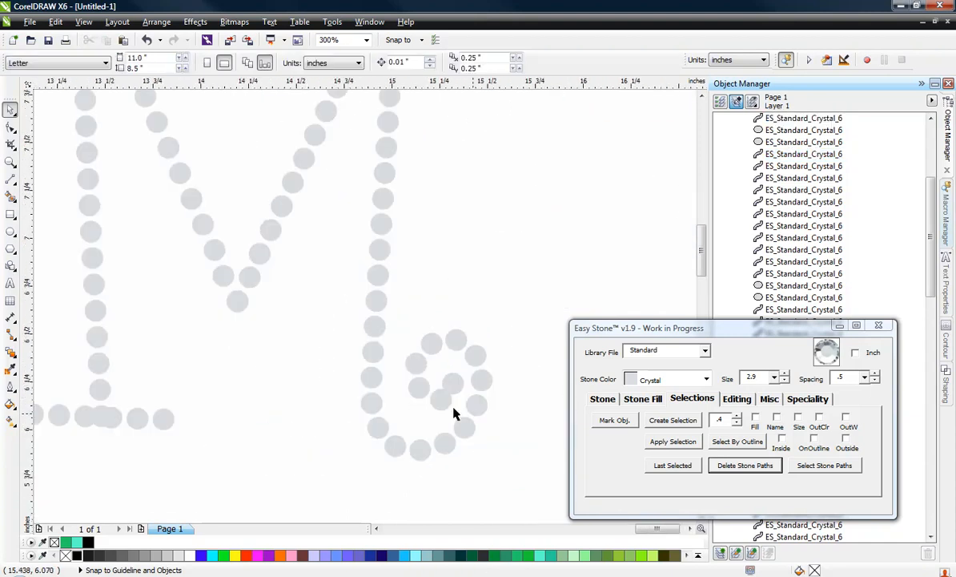
{"action": "left_click_drag", "start_coordinate": [420, 358], "coordinate": [409, 381]}
{"action": "left_click_drag", "start_coordinate": [327, 321], "coordinate": [315, 328]}
{"action": "left_click_drag", "start_coordinate": [388, 370], "coordinate": [386, 359]}
{"action": "left_click_drag", "start_coordinate": [448, 314], "coordinate": [457, 317]}
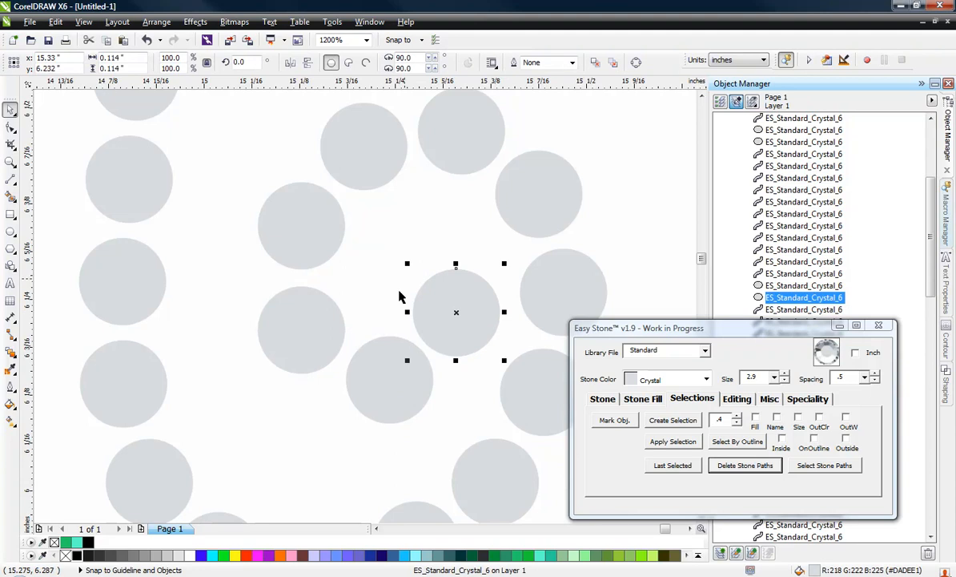
{"action": "left_click_drag", "start_coordinate": [368, 372], "coordinate": [365, 372]}
{"action": "left_click", "coordinate": [370, 279]}
{"action": "scroll", "coordinate": [473, 343], "scroll_direction": "down", "scroll_amount": 2}
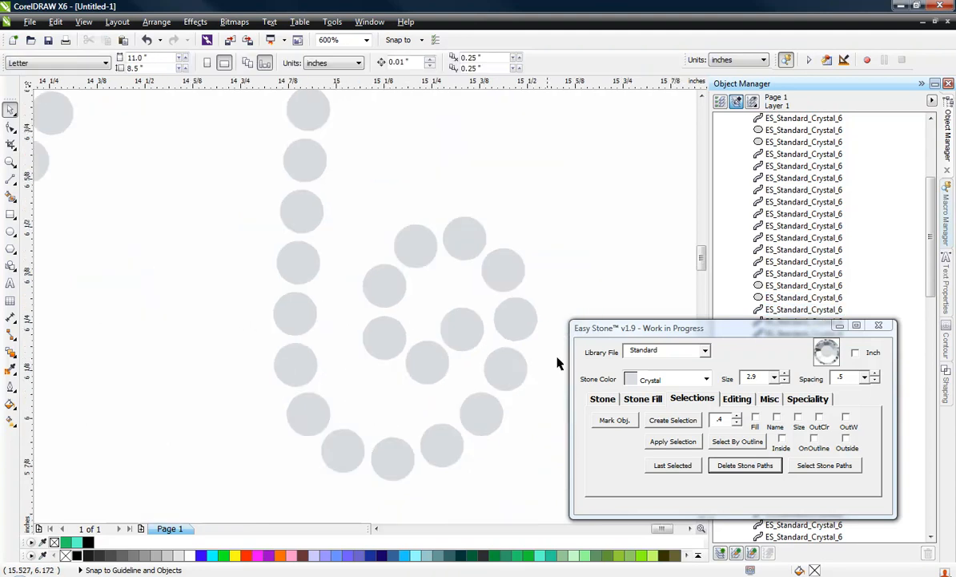
Delete the overlapping stone where the left stem meets its bottom serif
{"action": "scroll", "coordinate": [96, 418], "scroll_direction": "up", "scroll_amount": 2}
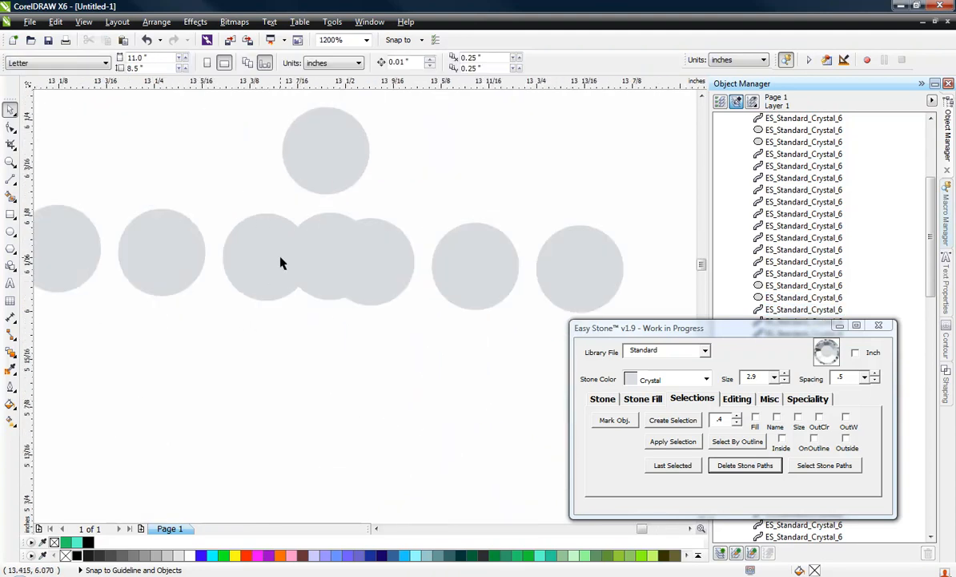
{"action": "left_click", "coordinate": [327, 241]}
{"action": "key", "text": "Delete"}
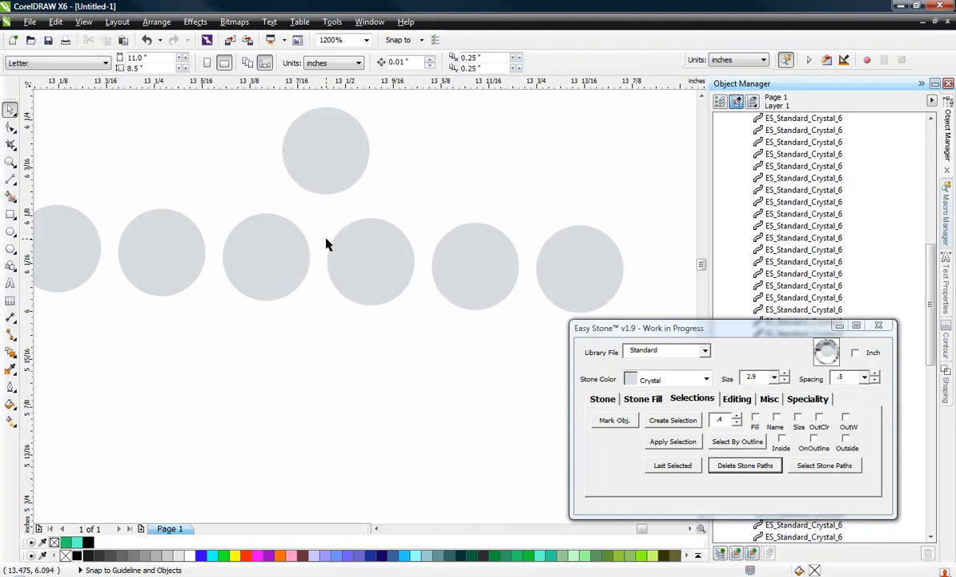
Delete the overlapping stones where the M's left and right stems meet their top serifs
{"action": "scroll", "coordinate": [423, 331], "scroll_direction": "down", "scroll_amount": 5}
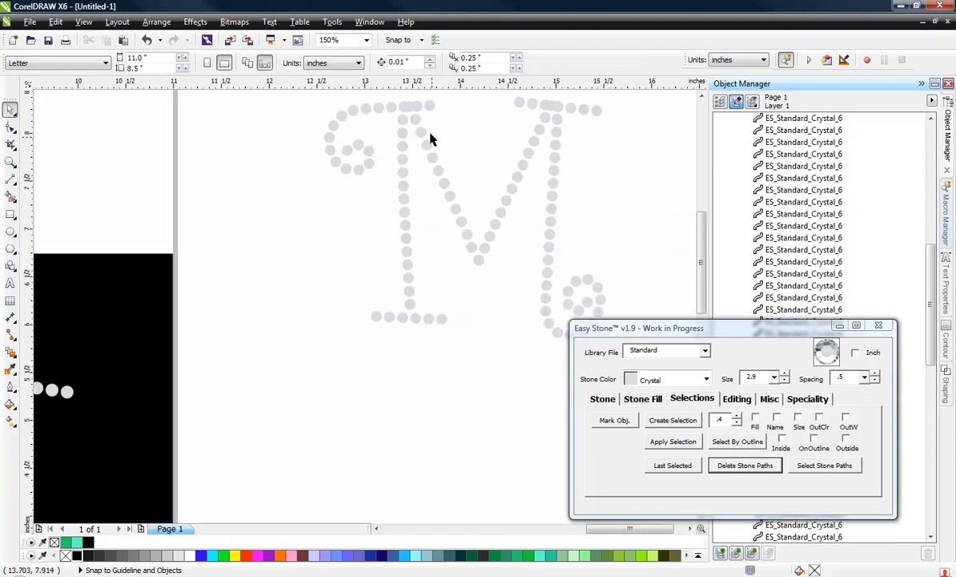
{"action": "scroll", "coordinate": [413, 102], "scroll_direction": "up", "scroll_amount": 3}
{"action": "left_click", "coordinate": [399, 122]}
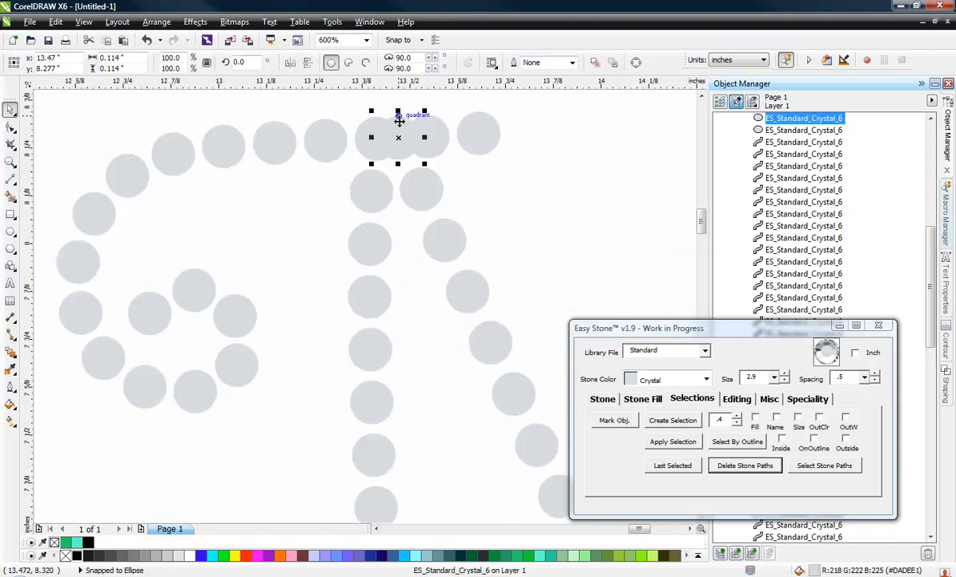
{"action": "key", "text": "Delete"}
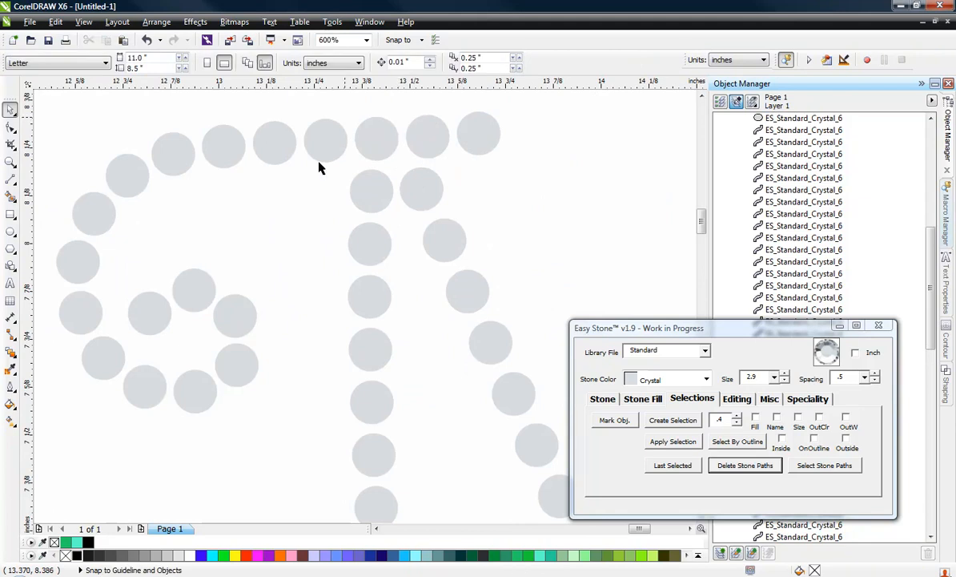
{"action": "scroll", "coordinate": [288, 239], "scroll_direction": "down", "scroll_amount": 1}
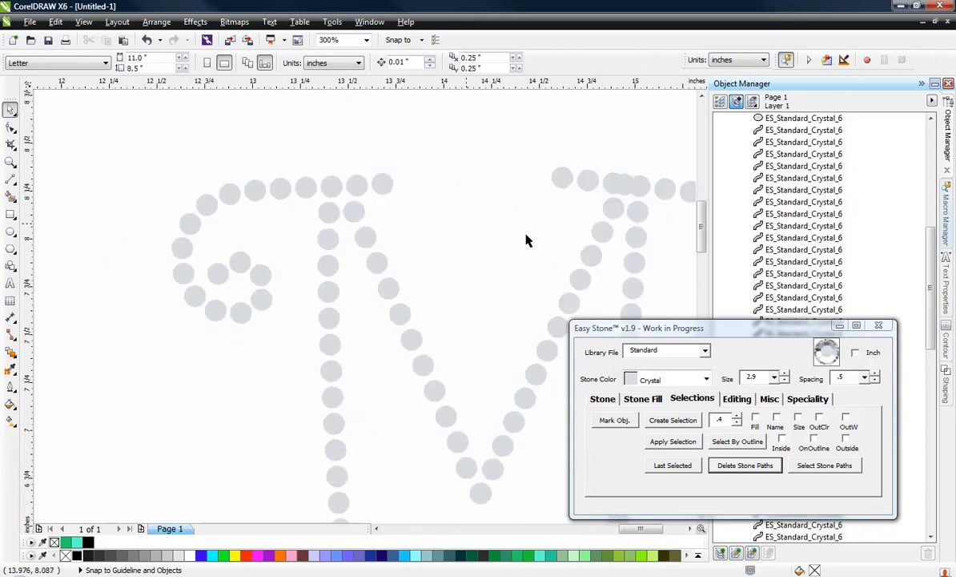
{"action": "left_click", "coordinate": [626, 188]}
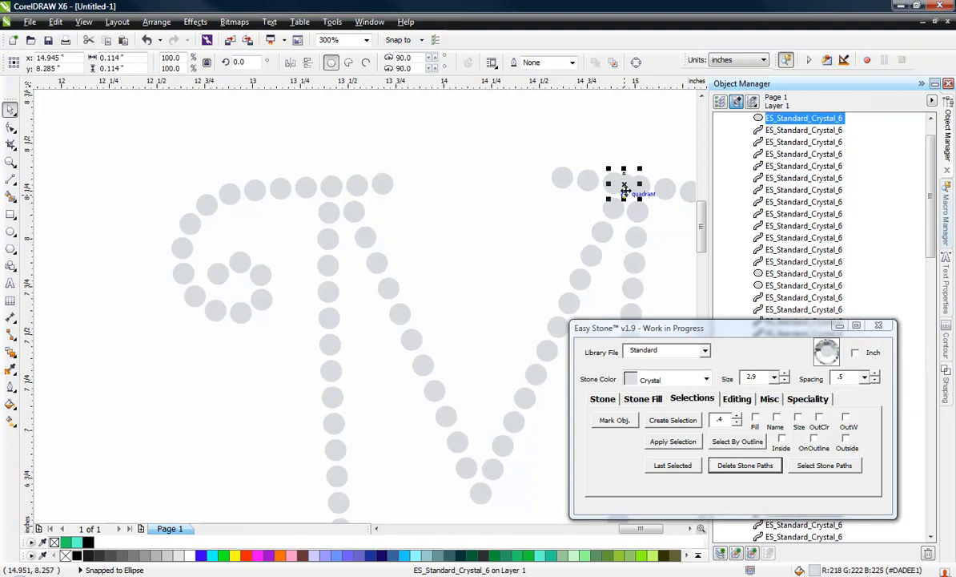
{"action": "key", "text": "Delete"}
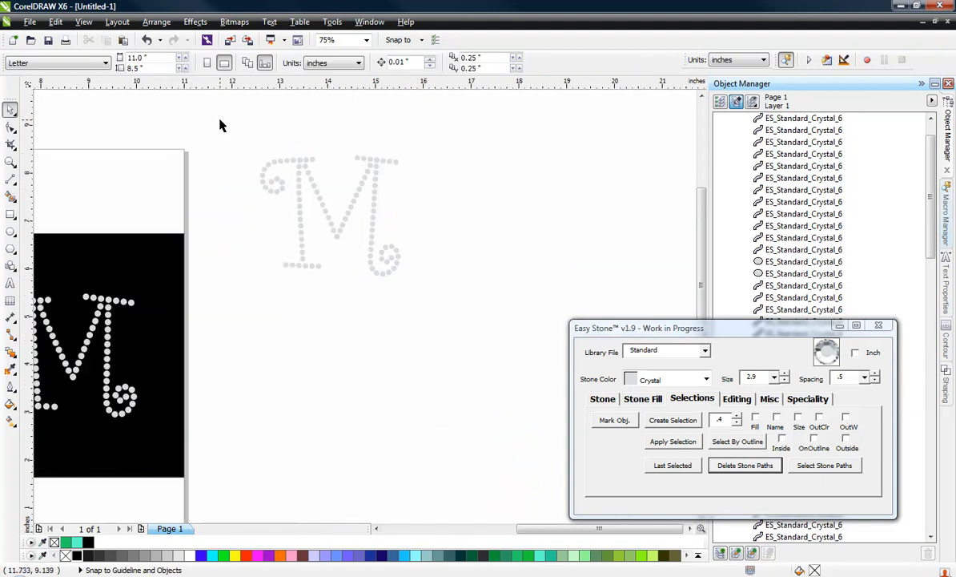
Run Check Spacing on all stones of the finished M to remove any overlapping duplicates
{"action": "scroll", "coordinate": [267, 145], "scroll_direction": "up", "scroll_amount": 2}
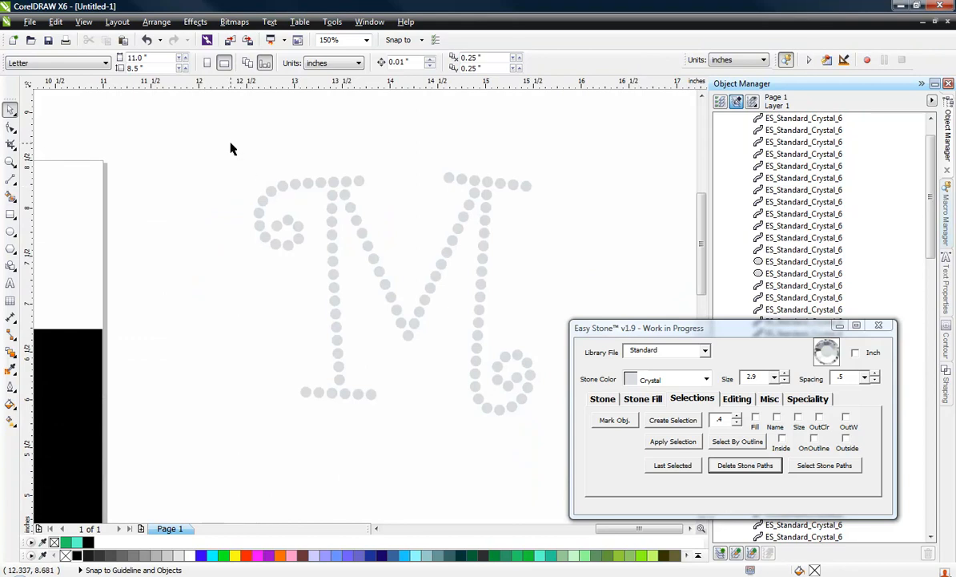
{"action": "left_click_drag", "start_coordinate": [231, 158], "coordinate": [563, 446]}
{"action": "left_click", "coordinate": [736, 399]}
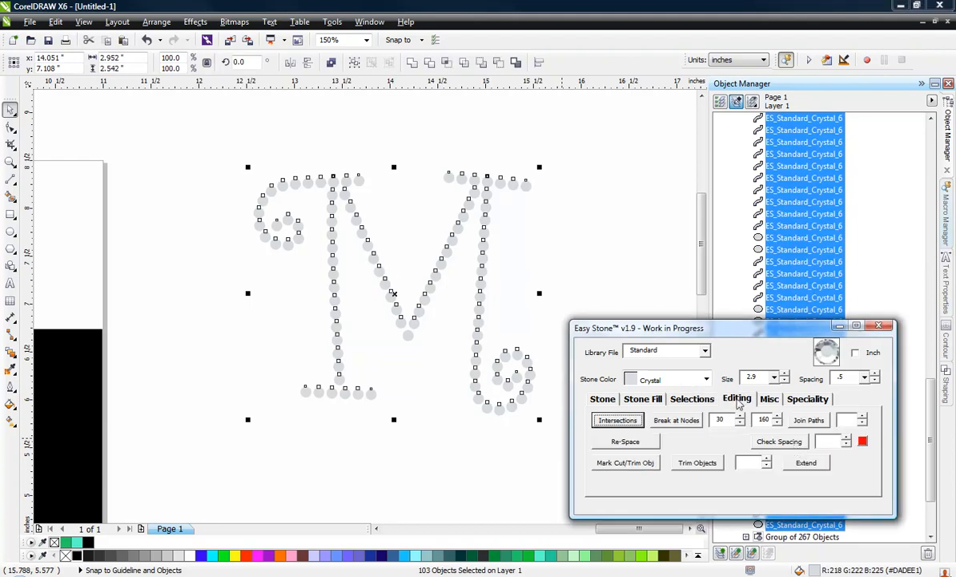
{"action": "left_click", "coordinate": [794, 445]}
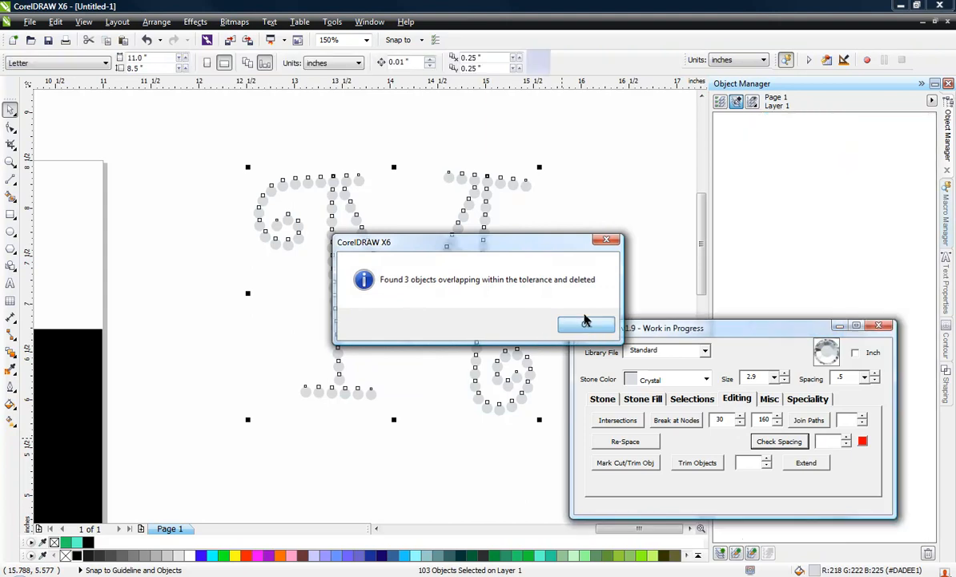
{"action": "left_click", "coordinate": [587, 325]}
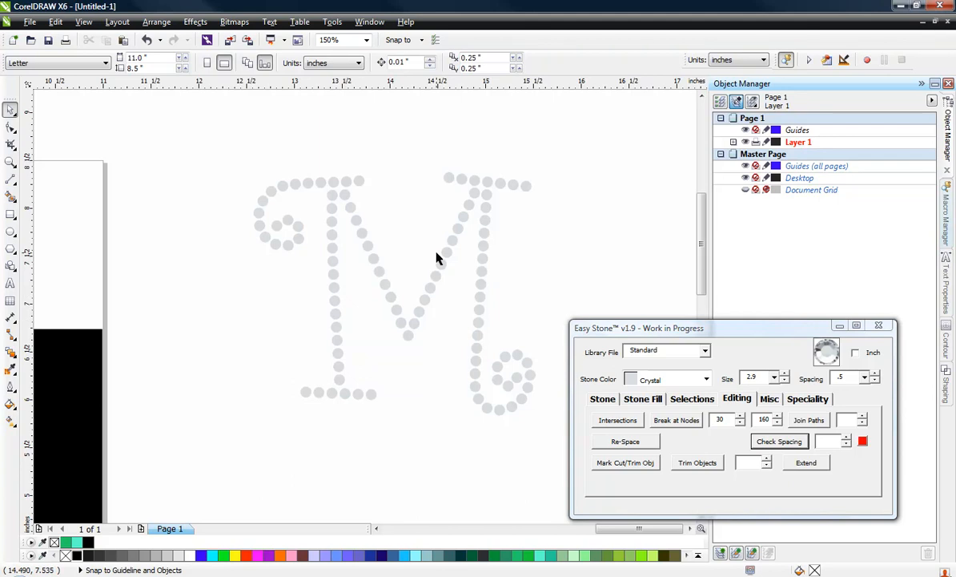
Compare the rebuilt M with the letters and the ring-shaped O of the original MOM design
{"action": "scroll", "coordinate": [436, 258], "scroll_direction": "down", "scroll_amount": 1}
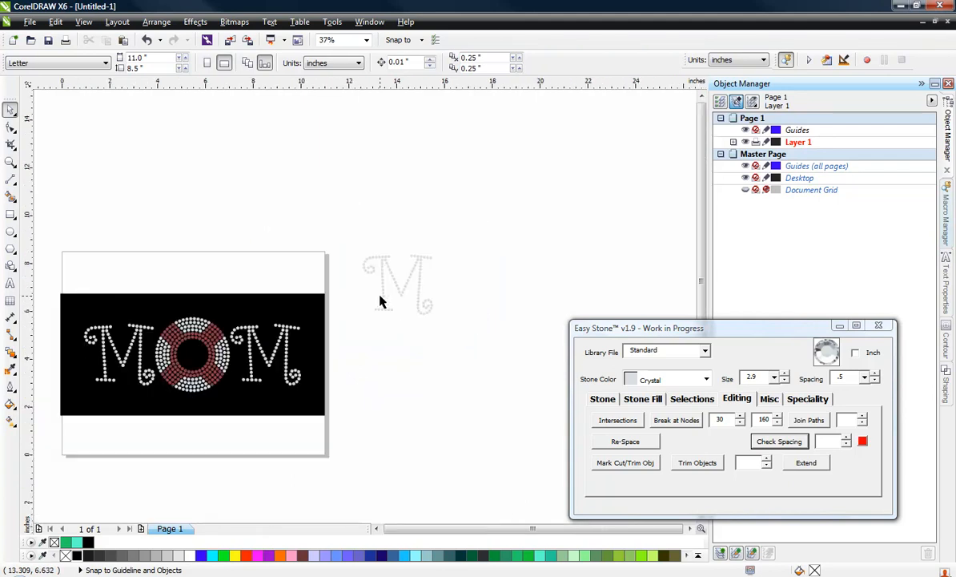
{"action": "scroll", "coordinate": [379, 299], "scroll_direction": "up", "scroll_amount": 1}
{"action": "scroll", "coordinate": [380, 258], "scroll_direction": "down", "scroll_amount": 1}
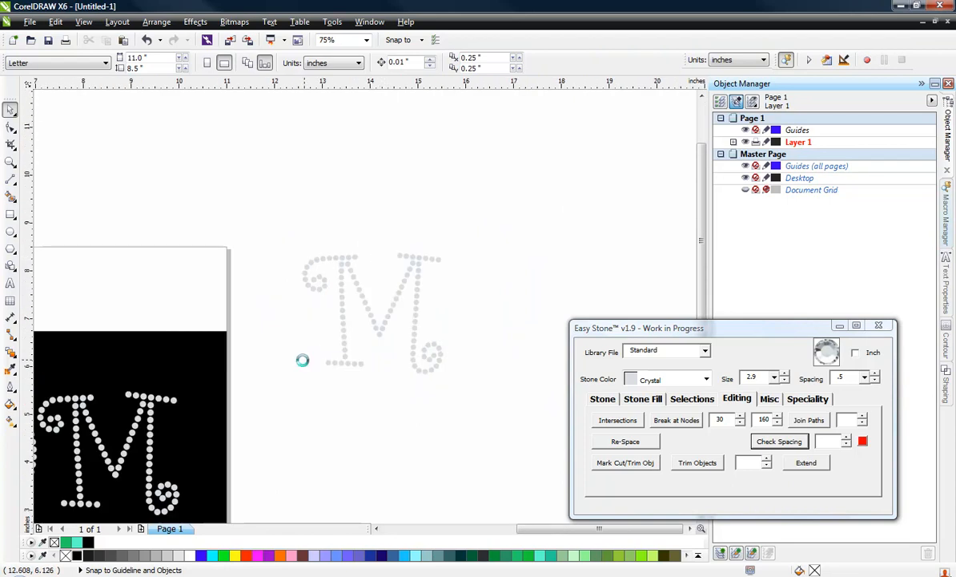
{"action": "scroll", "coordinate": [301, 359], "scroll_direction": "down", "scroll_amount": 1}
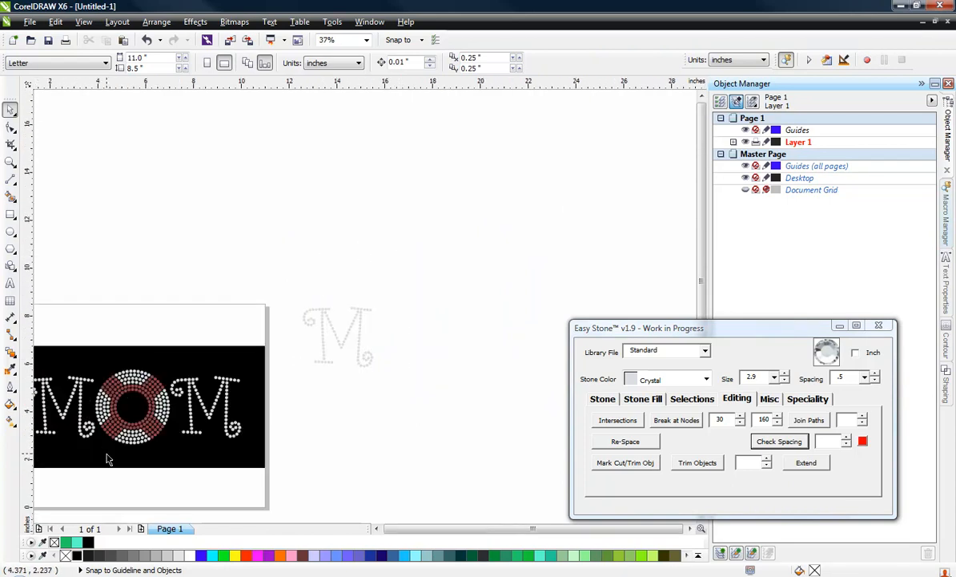
{"action": "scroll", "coordinate": [103, 431], "scroll_direction": "up", "scroll_amount": 1}
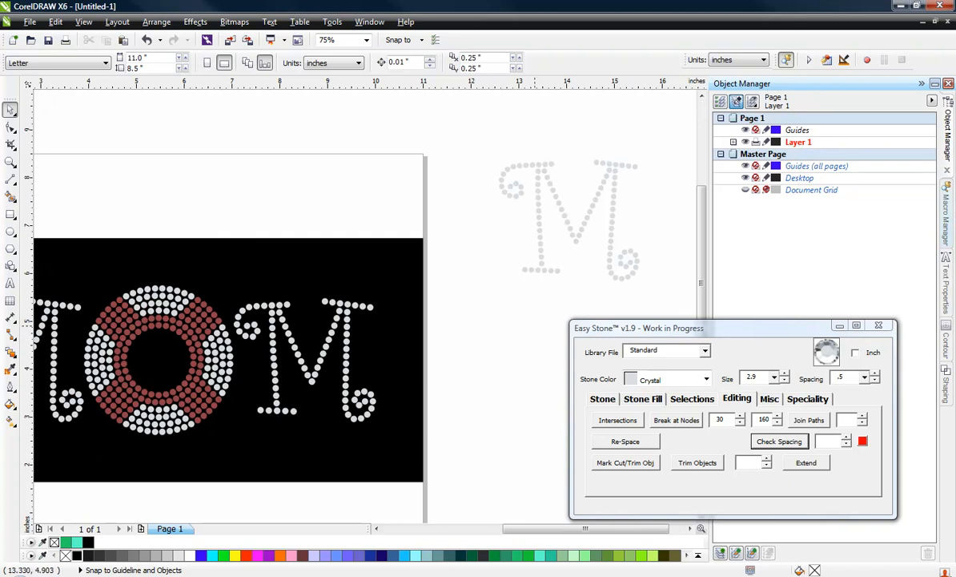
{"action": "left_click_drag", "start_coordinate": [535, 326], "coordinate": [380, 333]}
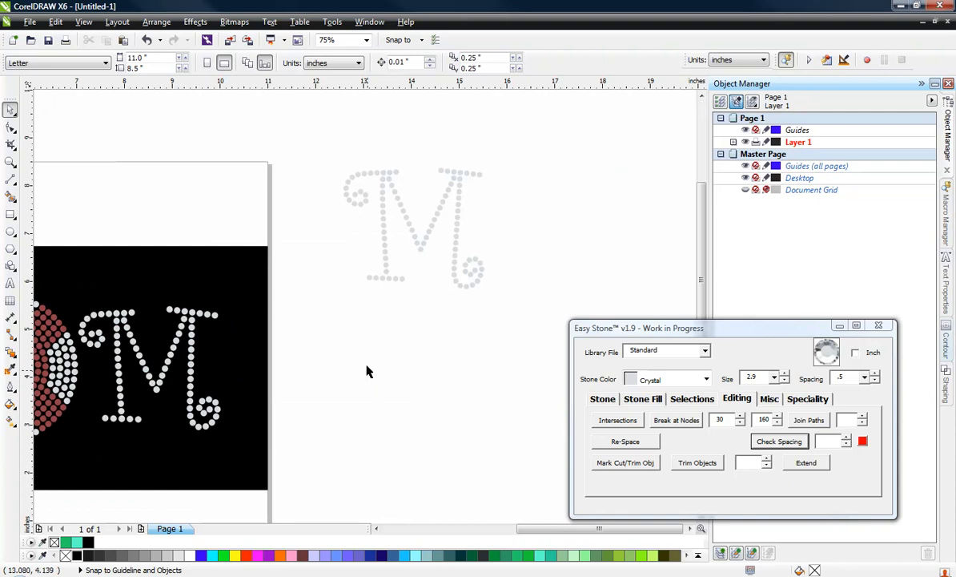
{"action": "scroll", "coordinate": [213, 277], "scroll_direction": "down", "scroll_amount": 4}
{"action": "scroll", "coordinate": [300, 261], "scroll_direction": "up", "scroll_amount": 2}
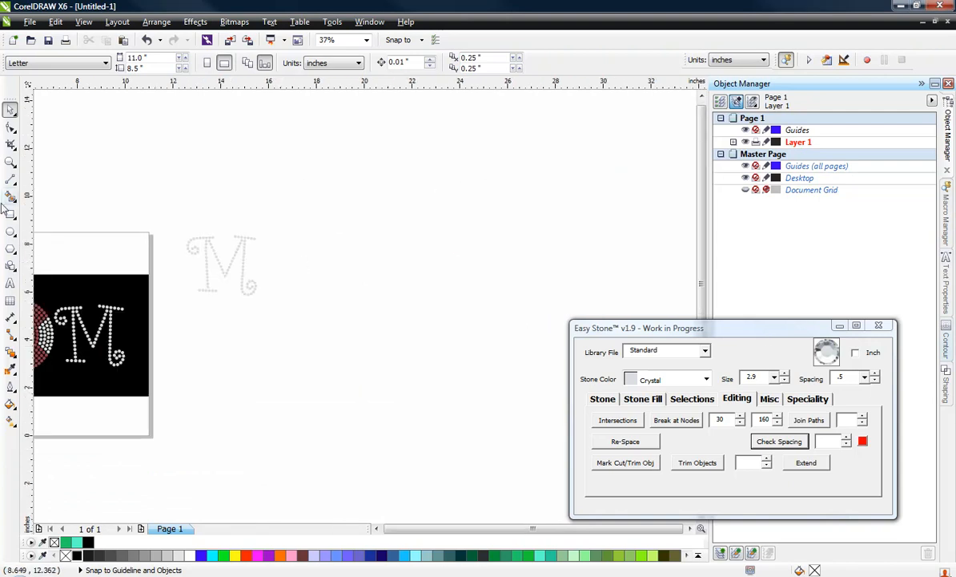
Draw a circle beside the rebuilt M and set its diameter to 3 inches
{"action": "left_click", "coordinate": [10, 231]}
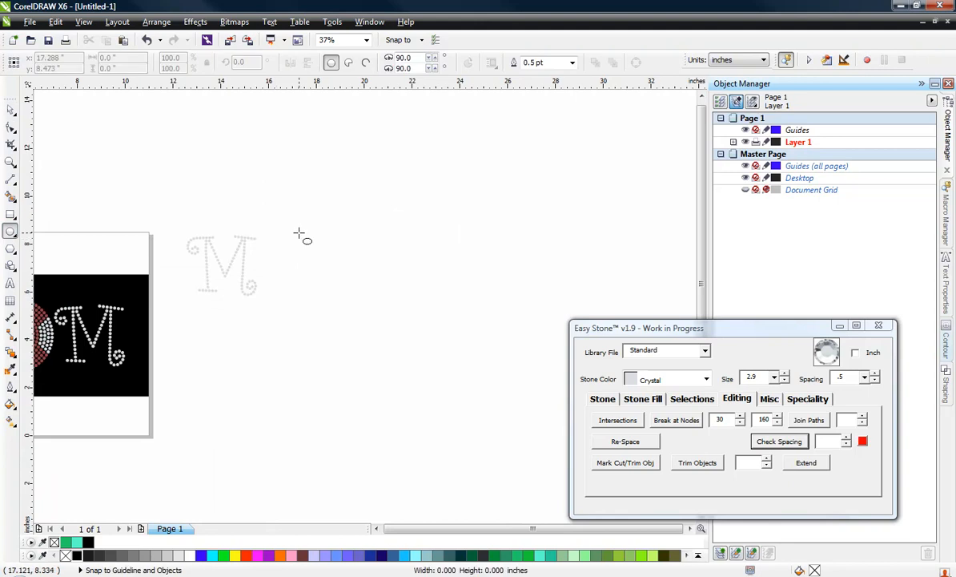
{"action": "left_click_drag", "start_coordinate": [298, 233], "coordinate": [352, 322]}
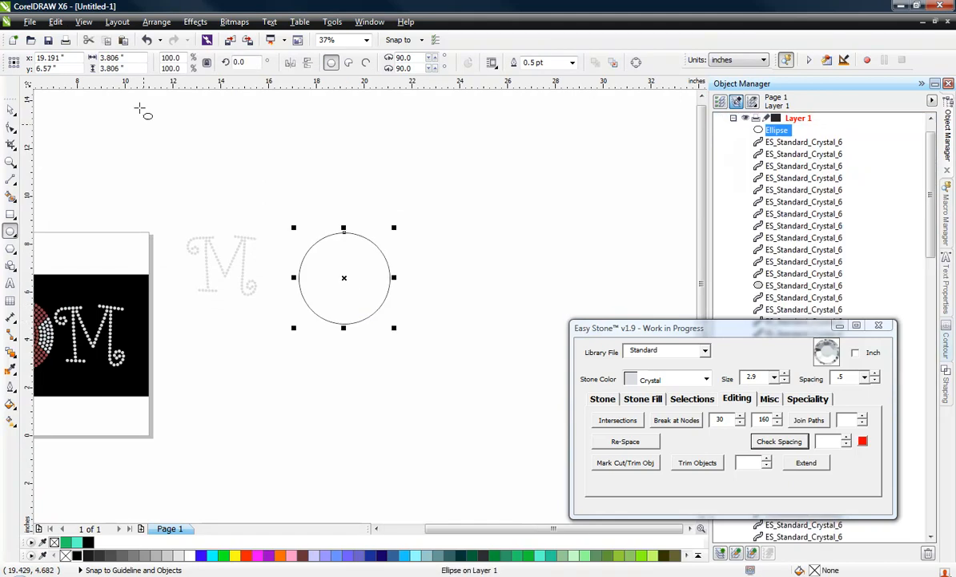
{"action": "left_click", "coordinate": [120, 68]}
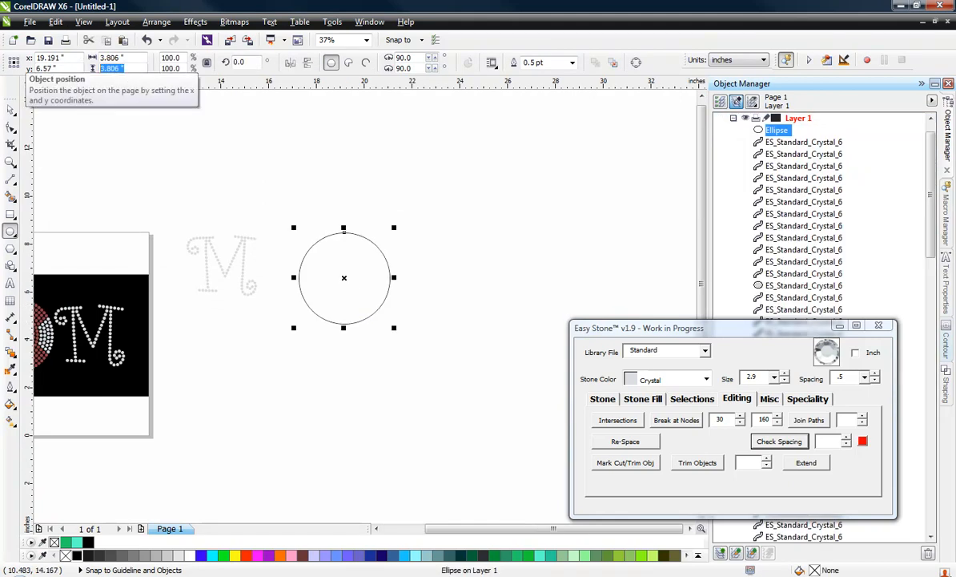
{"action": "type", "text": "3"}
{"action": "key", "text": "Return"}
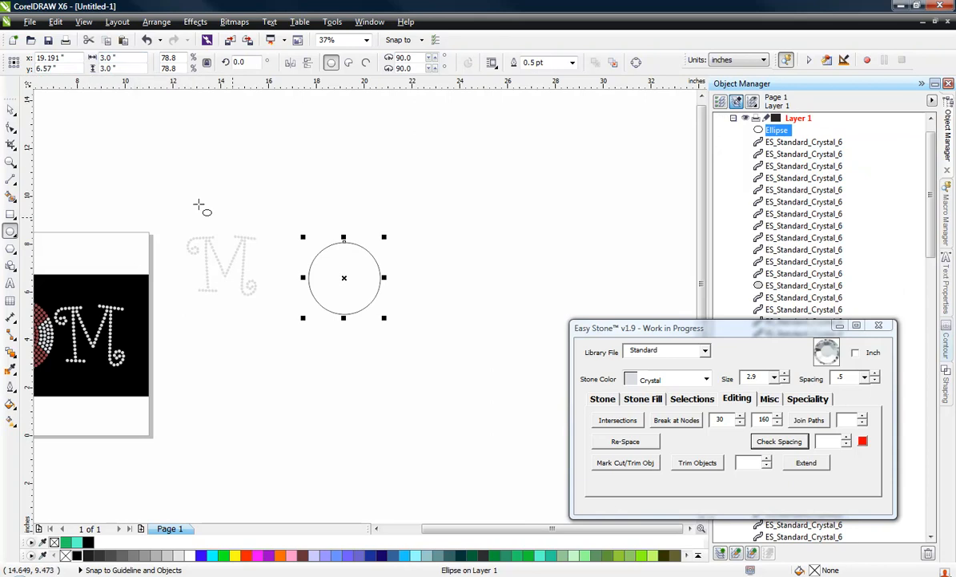
{"action": "left_click", "coordinate": [9, 106]}
{"action": "left_click", "coordinate": [316, 216]}
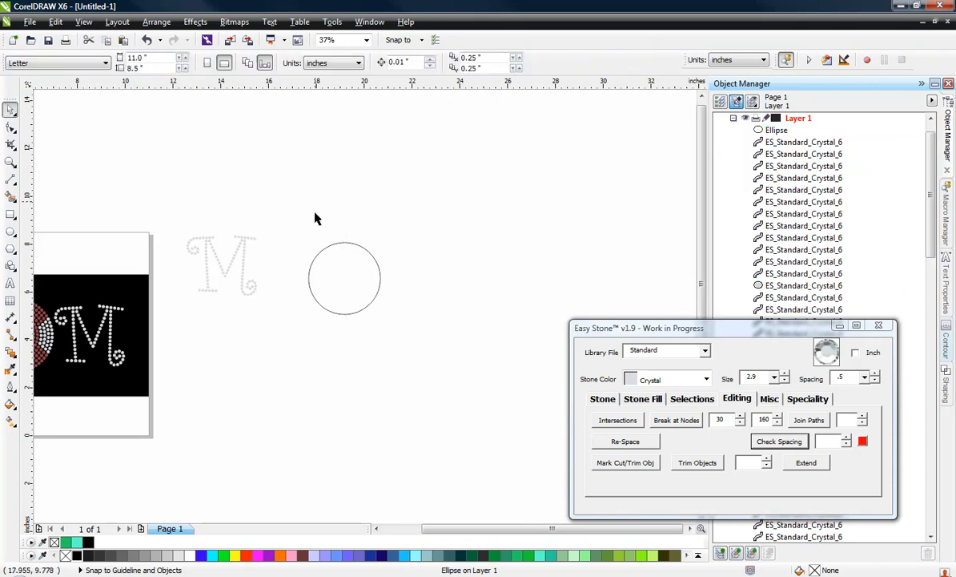
Set the stone size to 3.4 and apply an Island Fill with a 3.9 offset to the circle, creating concentric circles
{"action": "scroll", "coordinate": [312, 297], "scroll_direction": "up", "scroll_amount": 3}
{"action": "left_click", "coordinate": [385, 269]}
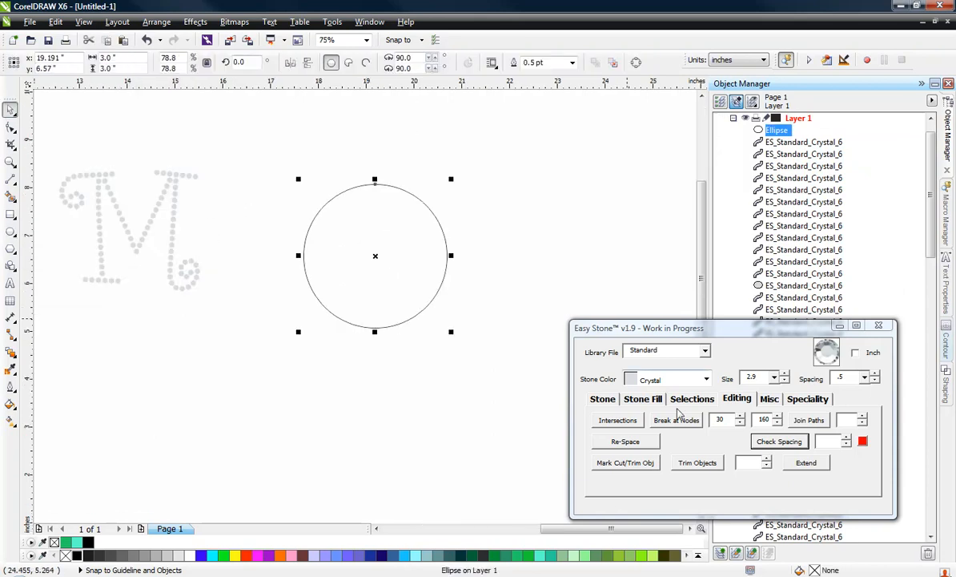
{"action": "left_click", "coordinate": [643, 398]}
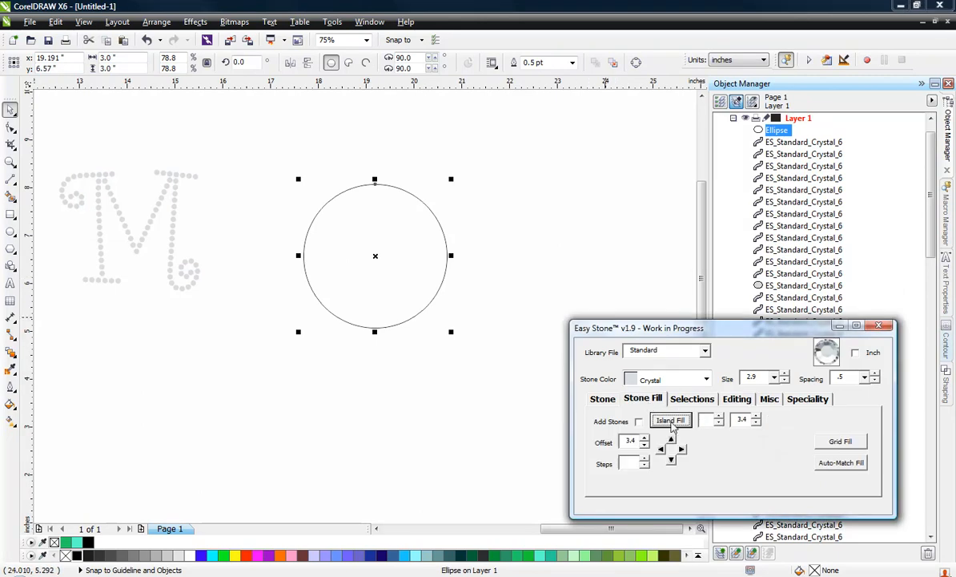
{"action": "left_click", "coordinate": [775, 378]}
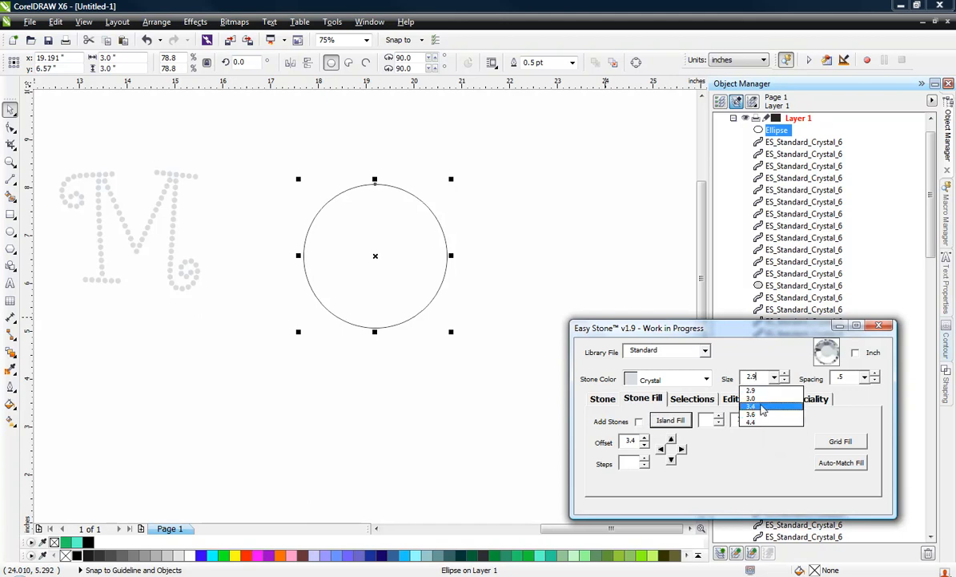
{"action": "left_click", "coordinate": [762, 408]}
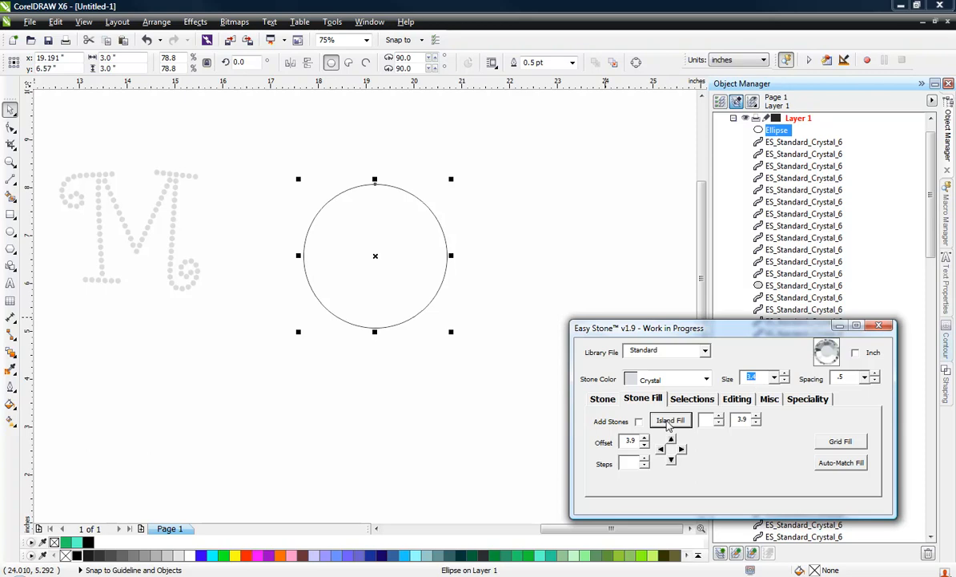
{"action": "left_click", "coordinate": [669, 423]}
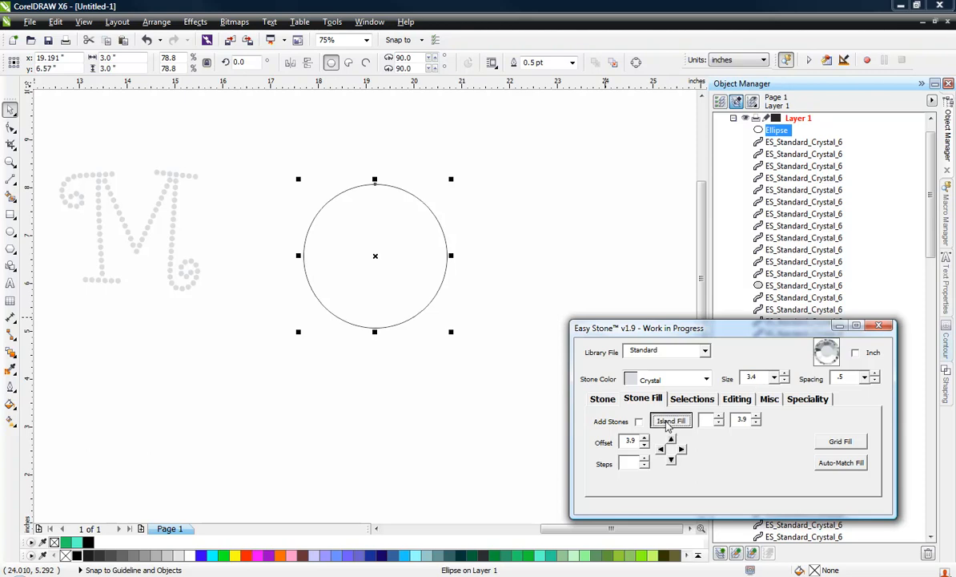
{"action": "left_click", "coordinate": [557, 237]}
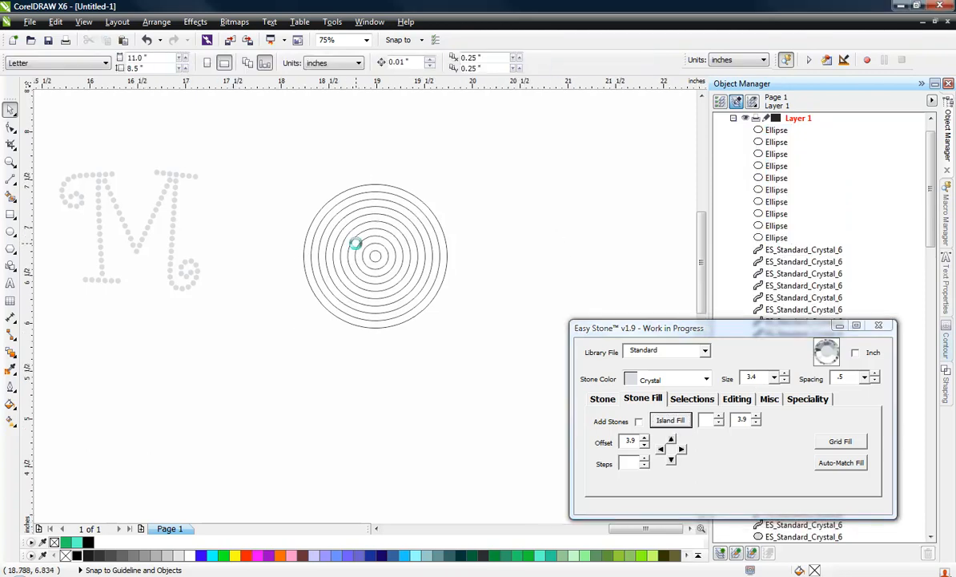
Delete the three innermost concentric circles to leave an open centre for the O
{"action": "scroll", "coordinate": [373, 255], "scroll_direction": "up", "scroll_amount": 2}
{"action": "left_click", "coordinate": [391, 266]}
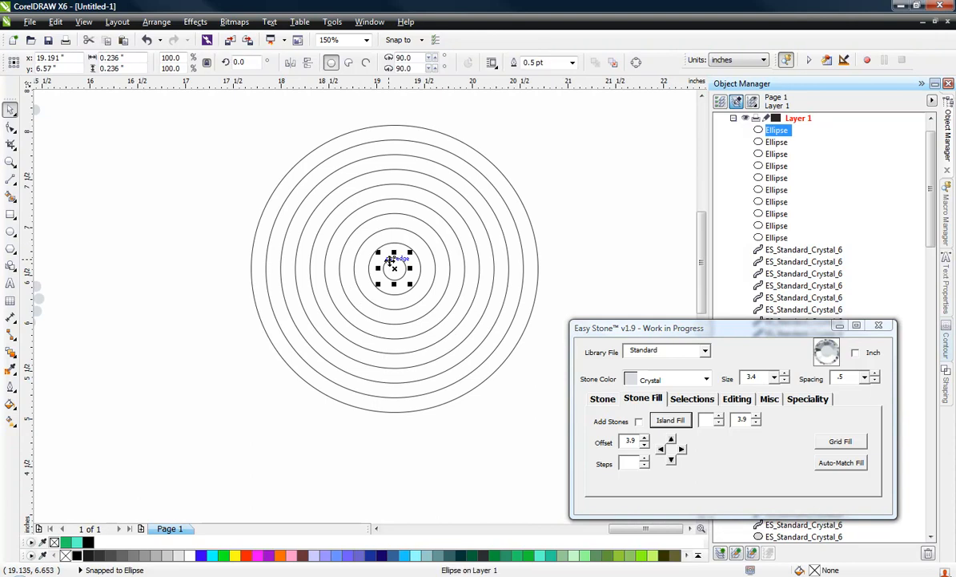
{"action": "key", "text": "Delete"}
{"action": "left_click", "coordinate": [387, 263]}
{"action": "key", "text": "Delete"}
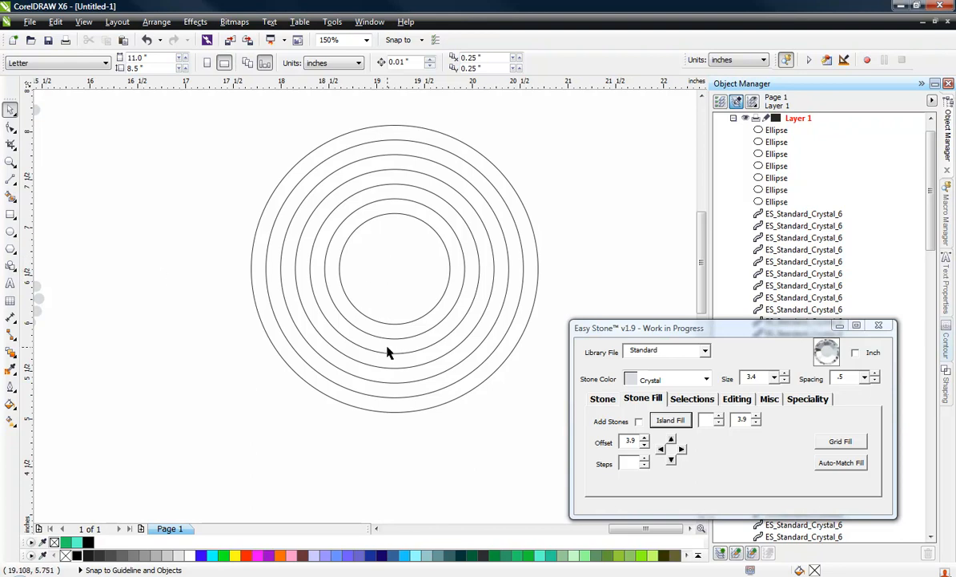
Compare the concentric circles with the O in the MOM design and bring up the stone placement options
{"action": "scroll", "coordinate": [474, 335], "scroll_direction": "down", "scroll_amount": 2}
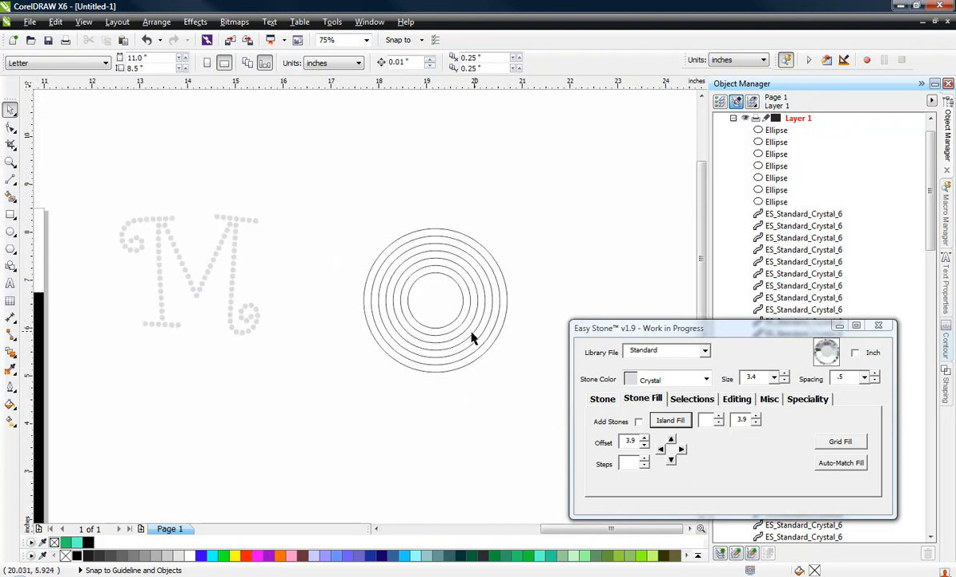
{"action": "scroll", "coordinate": [471, 337], "scroll_direction": "down", "scroll_amount": 2}
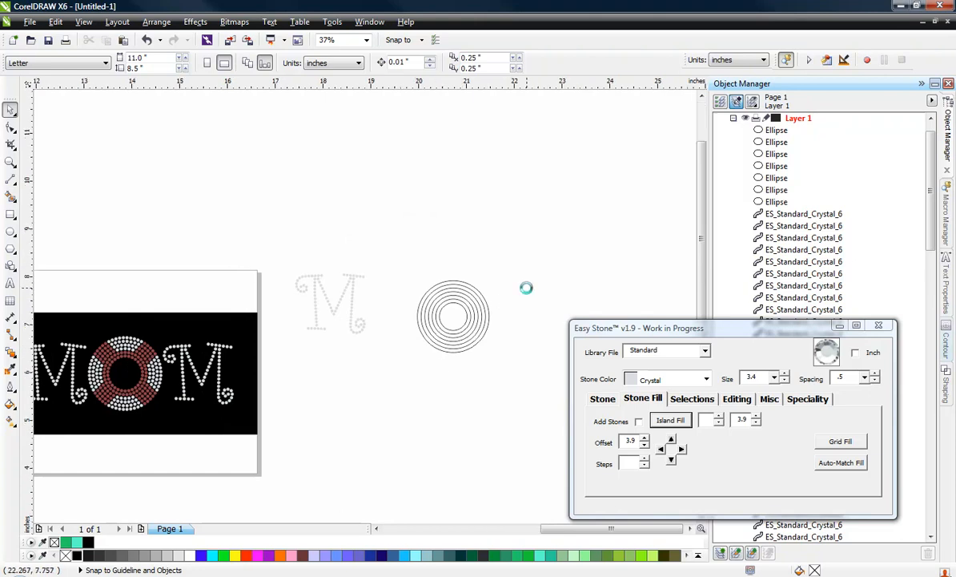
{"action": "scroll", "coordinate": [520, 284], "scroll_direction": "up", "scroll_amount": 2}
{"action": "scroll", "coordinate": [268, 228], "scroll_direction": "down", "scroll_amount": 2}
{"action": "scroll", "coordinate": [359, 303], "scroll_direction": "up", "scroll_amount": 2}
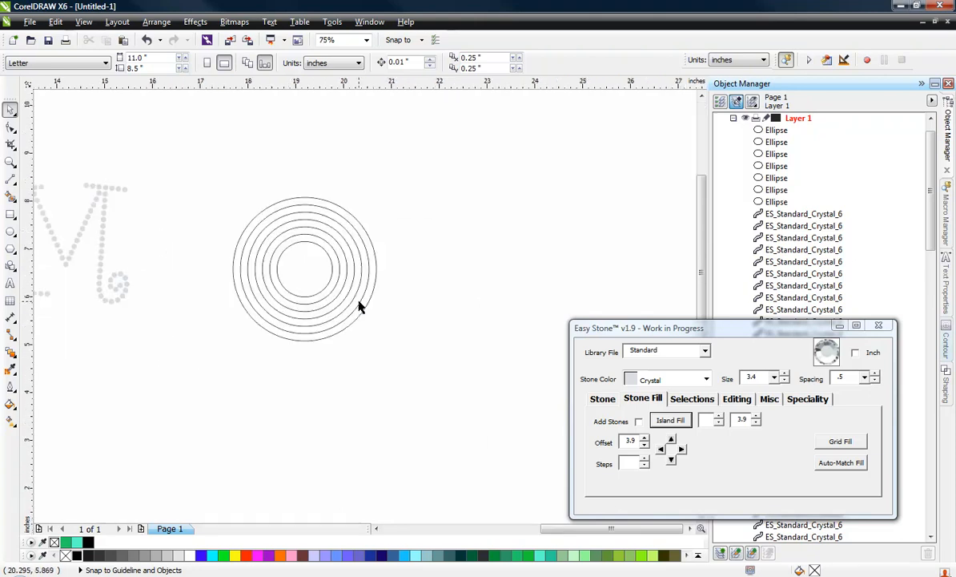
{"action": "left_click", "coordinate": [604, 399]}
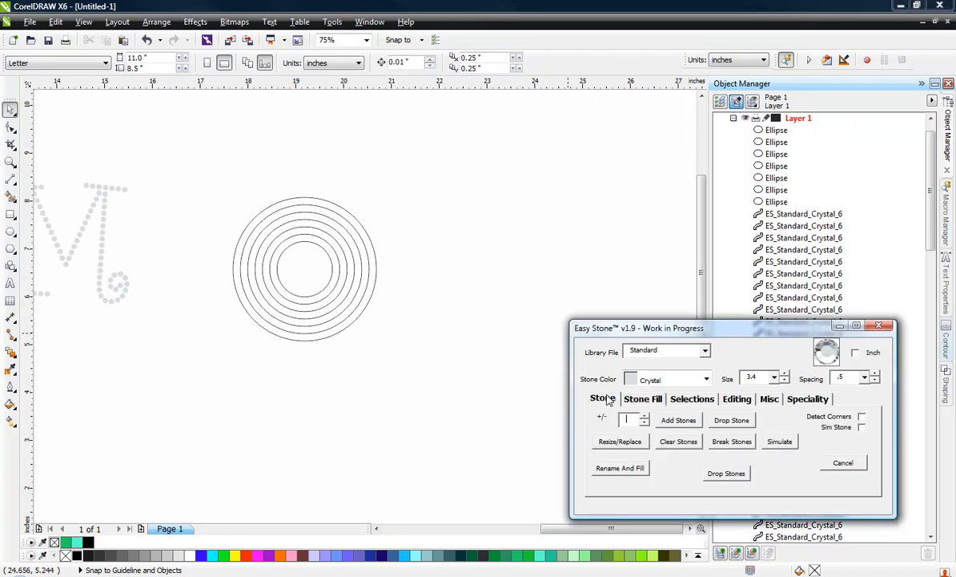
{"action": "left_click", "coordinate": [558, 250]}
Move the original MOM design with its black background down below the page
{"action": "scroll", "coordinate": [432, 291], "scroll_direction": "down", "scroll_amount": 2}
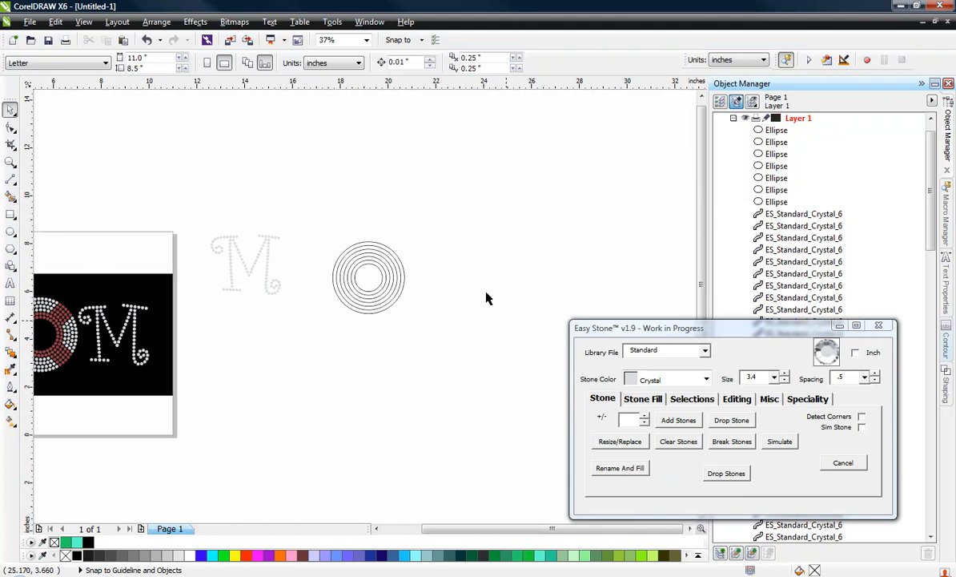
{"action": "scroll", "coordinate": [420, 231], "scroll_direction": "down", "scroll_amount": 2}
{"action": "left_click_drag", "start_coordinate": [141, 226], "coordinate": [314, 357]}
{"action": "left_click_drag", "start_coordinate": [248, 293], "coordinate": [251, 393]}
{"action": "left_click", "coordinate": [519, 362]}
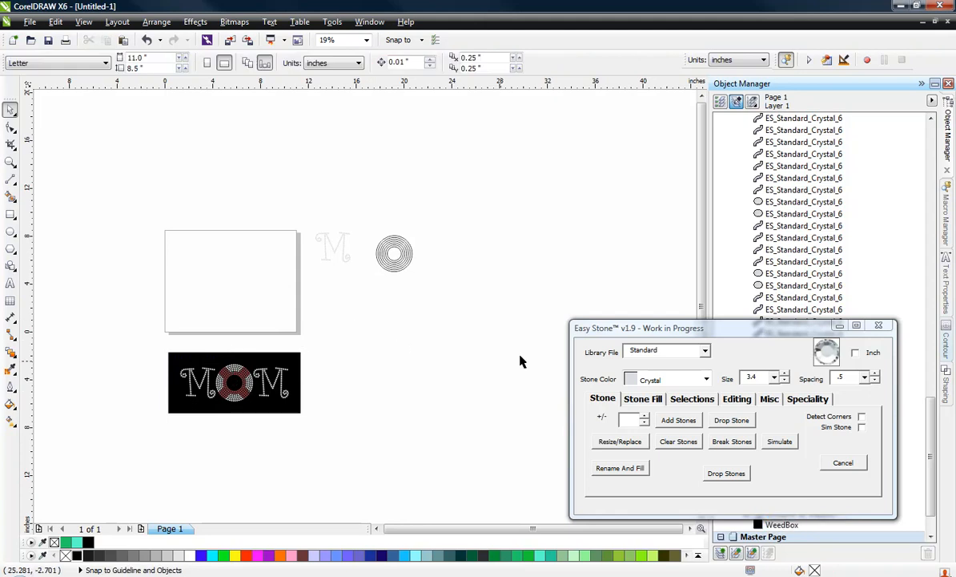
Drop a single size 3.4 stone in Capri Blue onto the page
{"action": "left_click", "coordinate": [679, 380]}
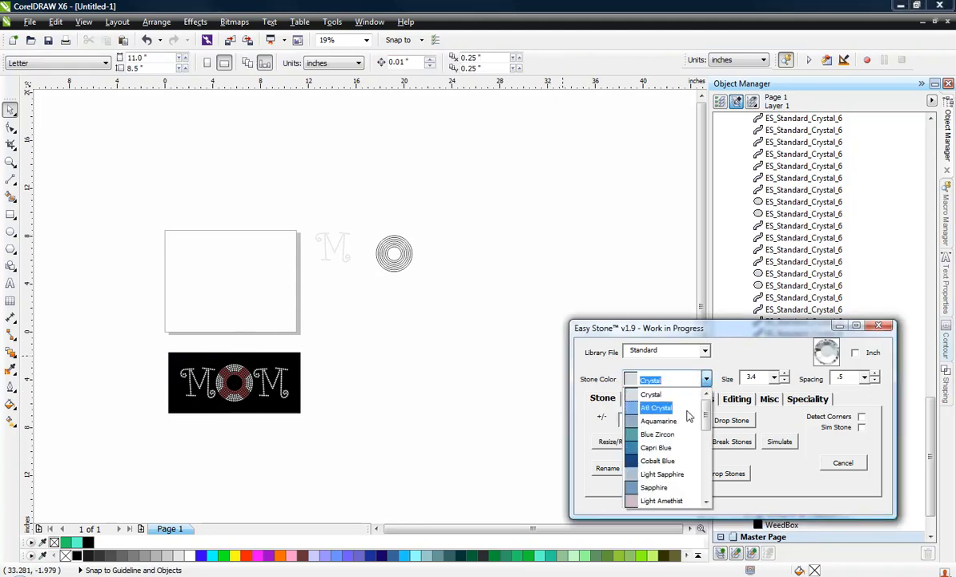
{"action": "left_click", "coordinate": [677, 447]}
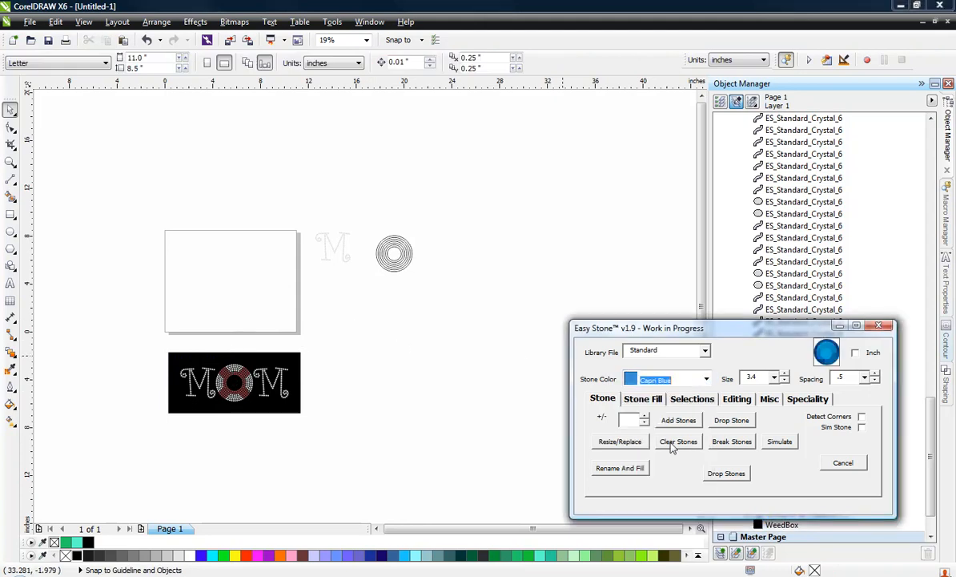
{"action": "left_click", "coordinate": [732, 423]}
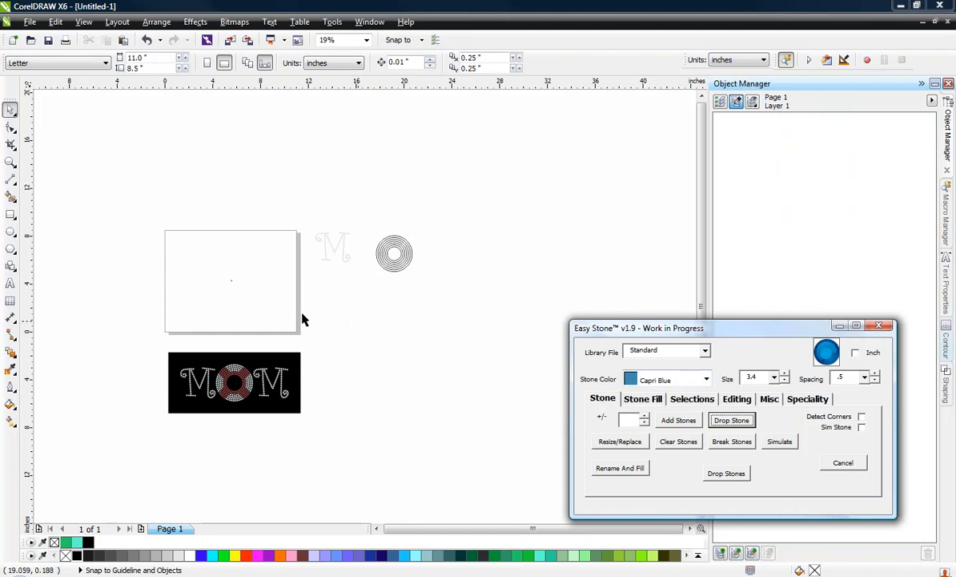
Repeat the Capri Blue stone four times to the right with a 3.9 offset, making a row of five stones
{"action": "scroll", "coordinate": [277, 258], "scroll_direction": "up", "scroll_amount": 4}
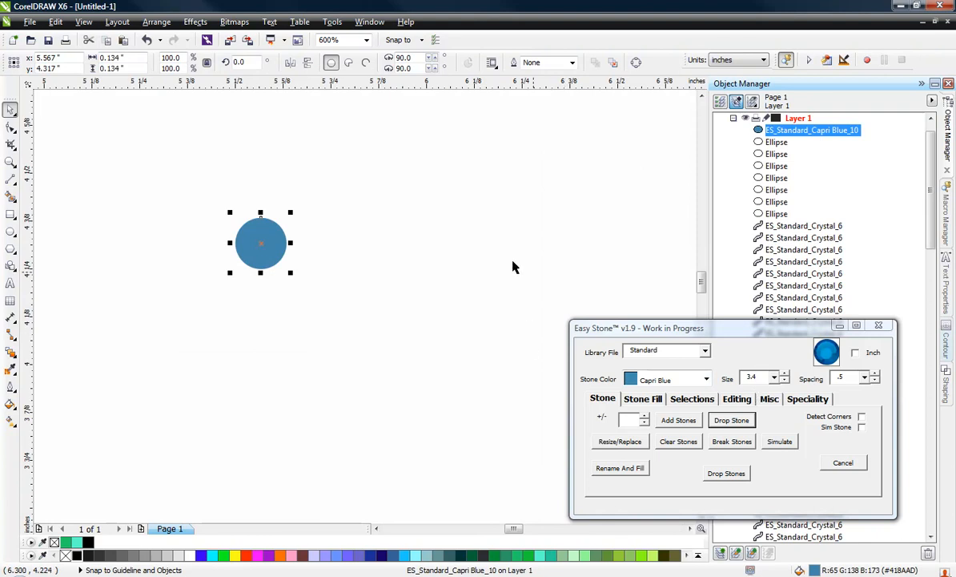
{"action": "left_click", "coordinate": [644, 400]}
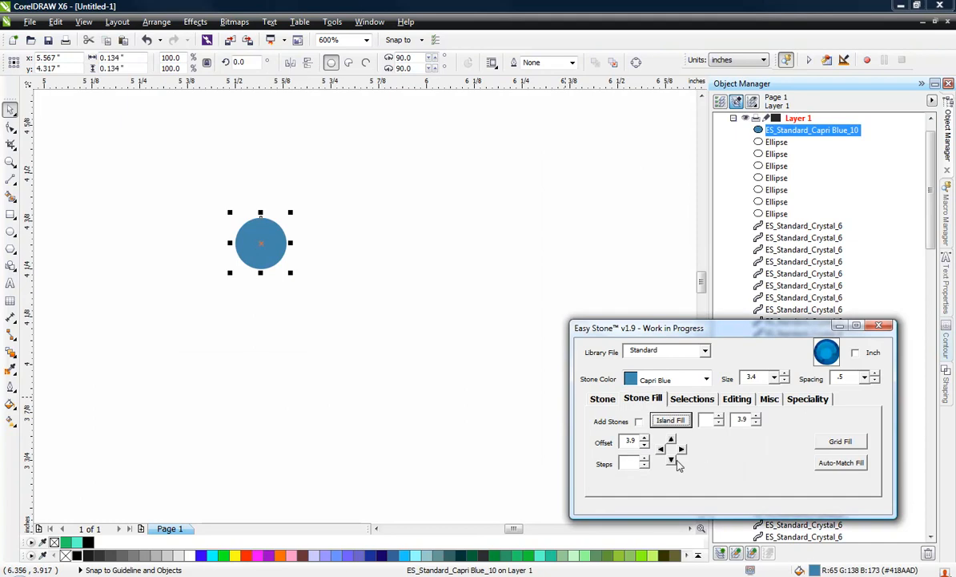
{"action": "left_click", "coordinate": [681, 451]}
{"action": "left_click", "coordinate": [681, 451]}
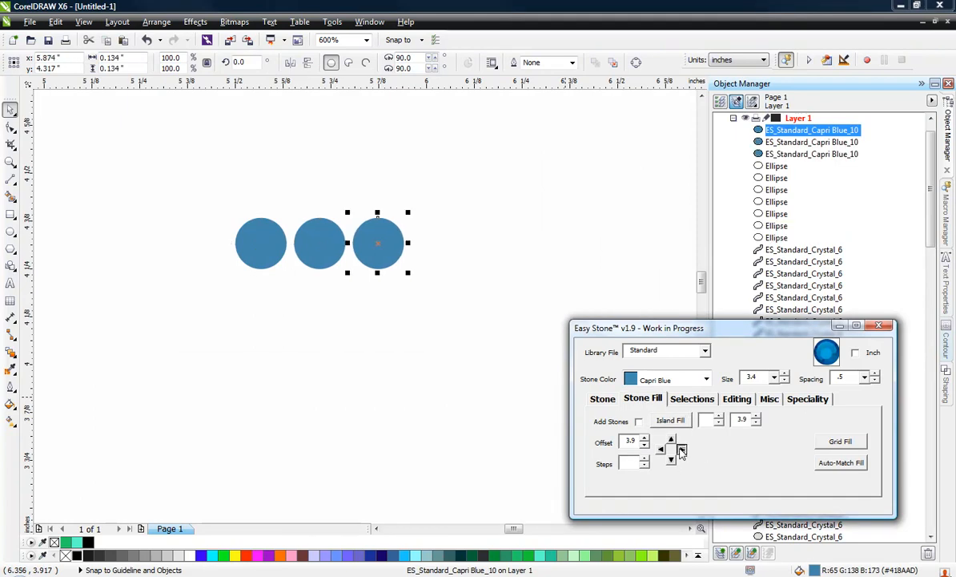
{"action": "left_click", "coordinate": [681, 451]}
{"action": "left_click", "coordinate": [681, 451]}
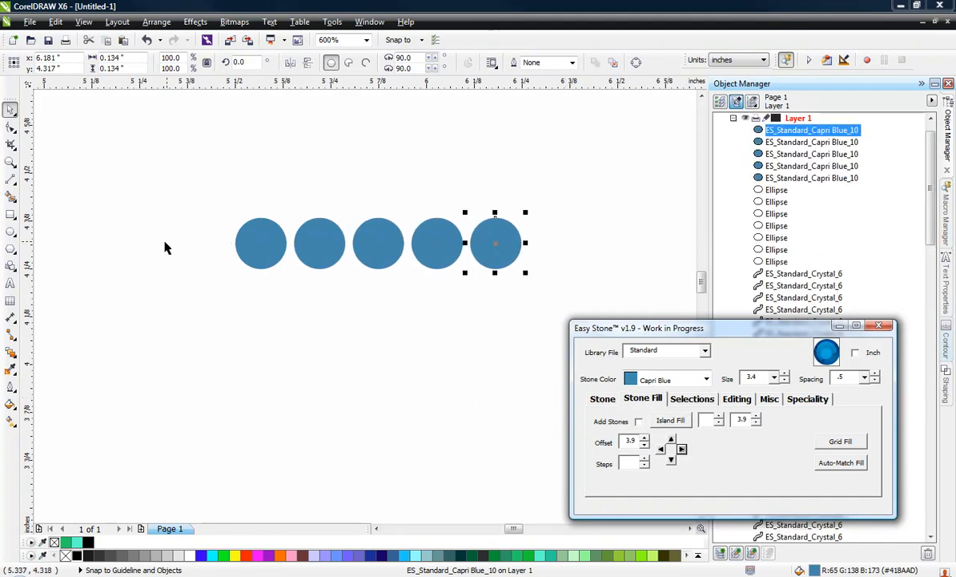
{"action": "left_click", "coordinate": [410, 307]}
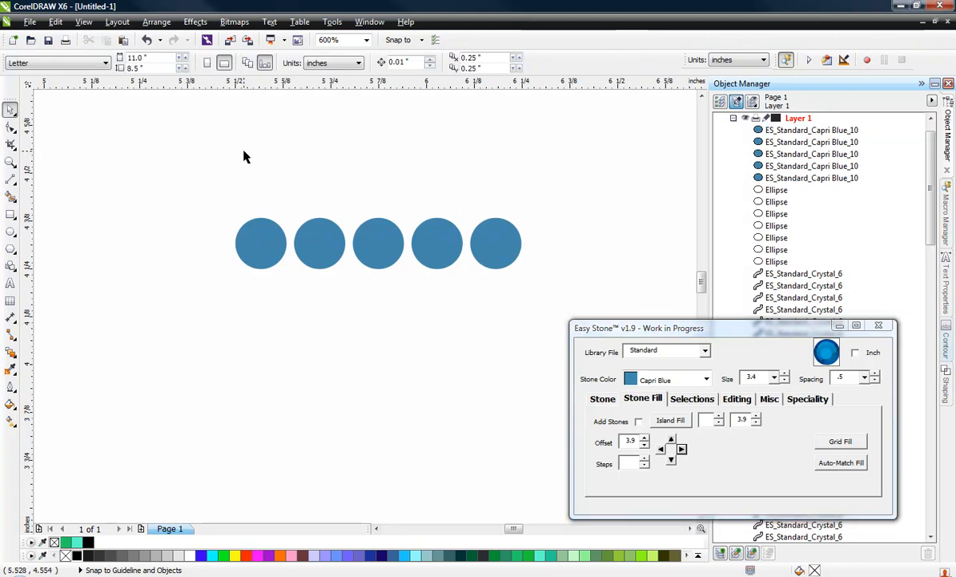
Draw a rectangle about 0.61 inches wide, spanning from the centre of the first stone to the centre of the fifth
{"action": "left_click", "coordinate": [11, 214]}
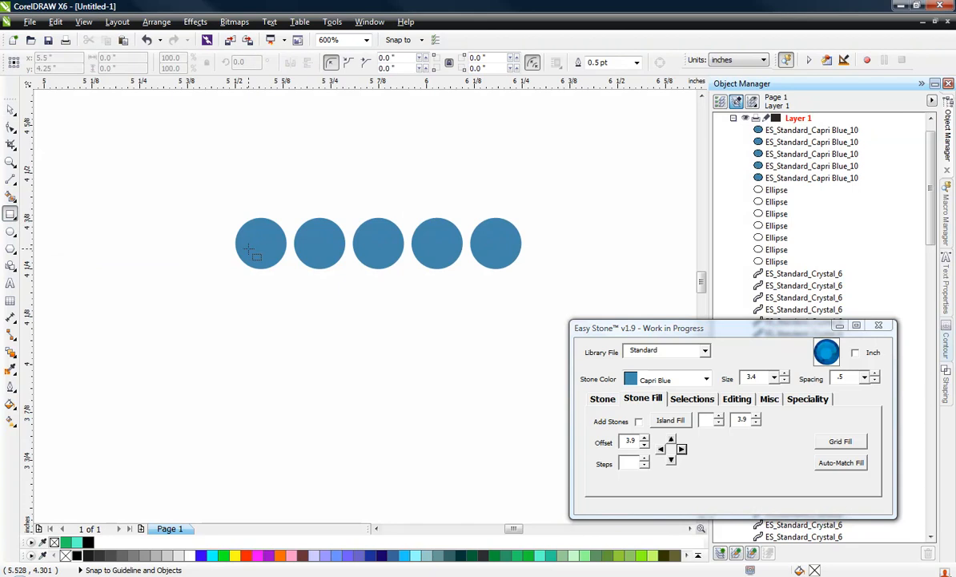
{"action": "left_click_drag", "start_coordinate": [261, 242], "coordinate": [394, 464]}
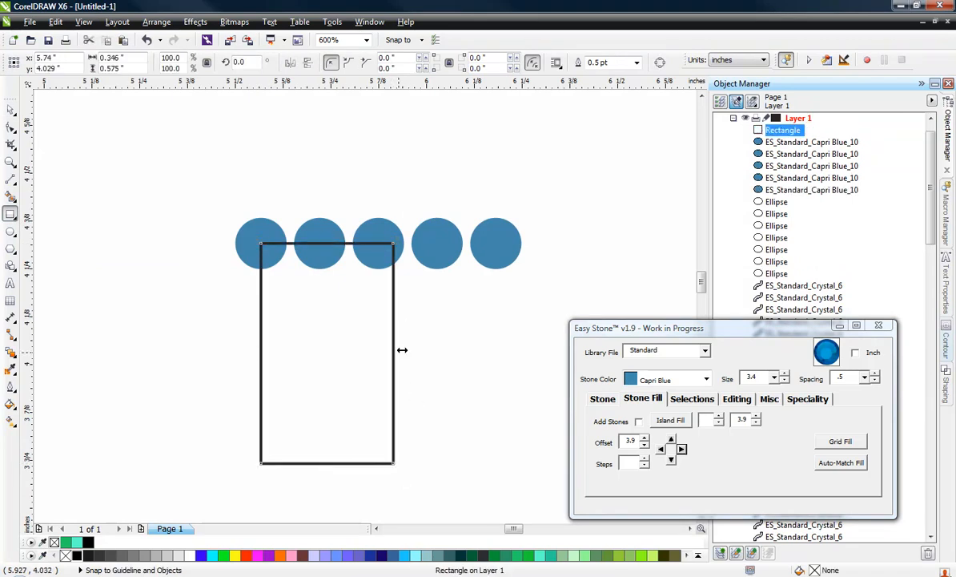
{"action": "left_click_drag", "start_coordinate": [397, 352], "coordinate": [497, 242]}
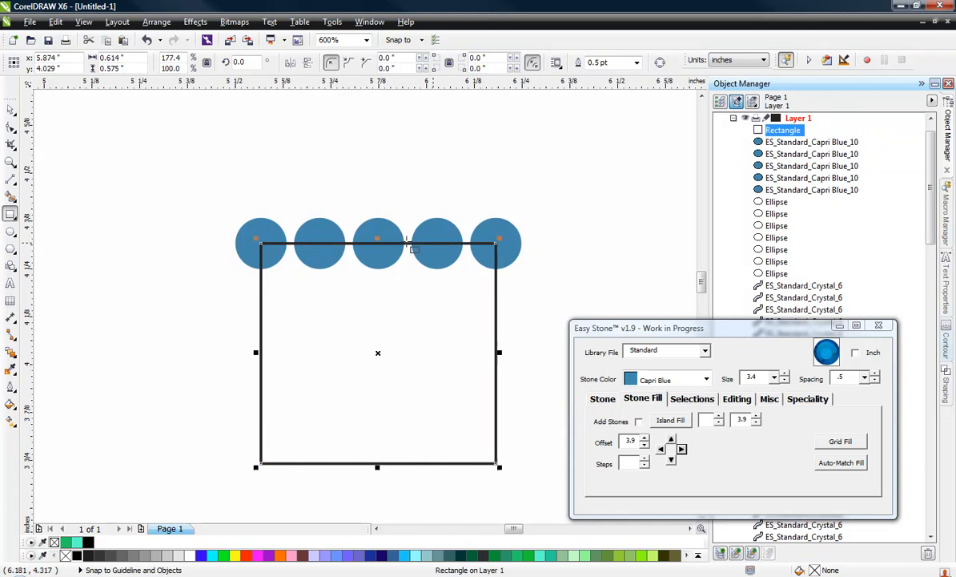
{"action": "left_click", "coordinate": [11, 109]}
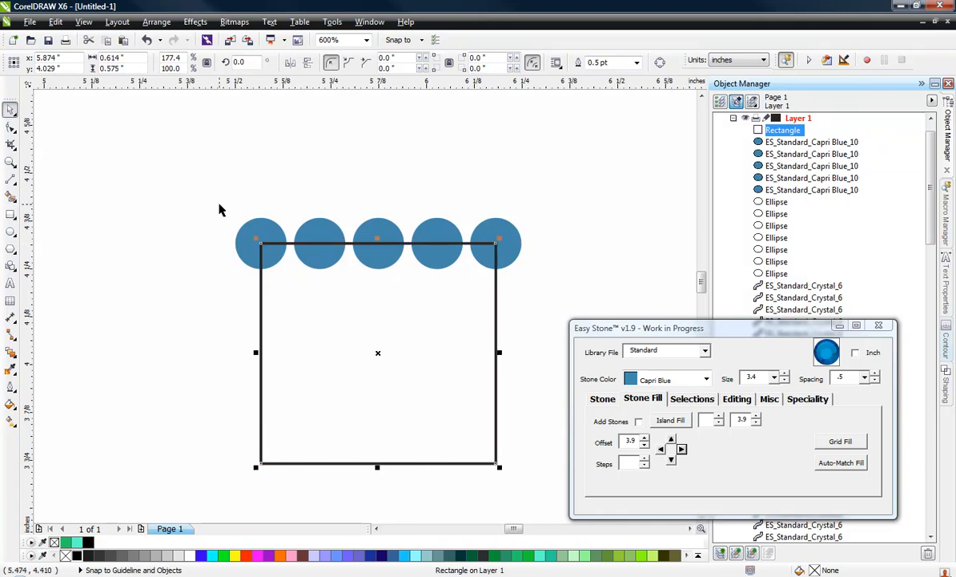
Lengthen the five-stone rectangle downward to about 6 inches tall and move it between the M and the concentric circles
{"action": "left_click", "coordinate": [337, 157]}
{"action": "scroll", "coordinate": [424, 166], "scroll_direction": "down", "scroll_amount": 2}
{"action": "left_click", "coordinate": [391, 202]}
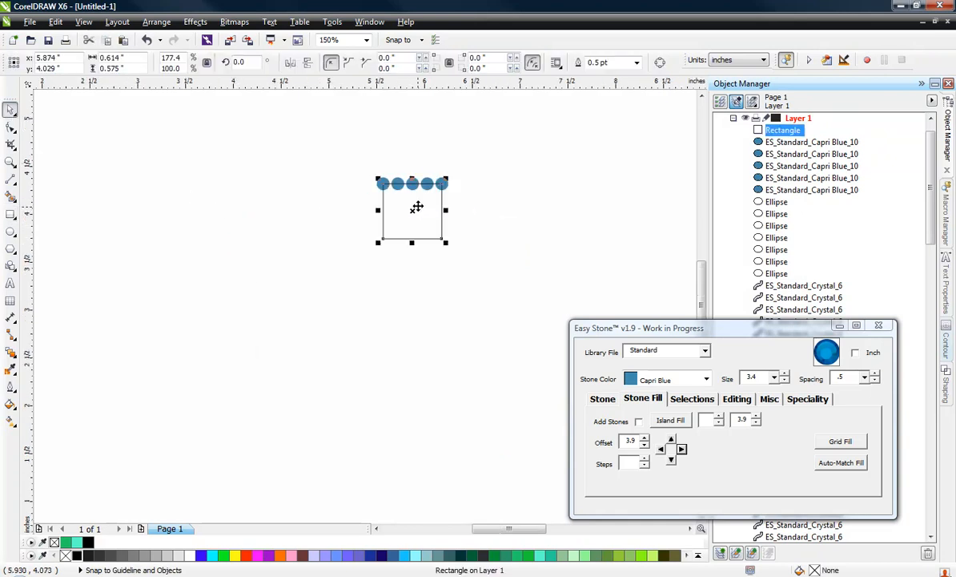
{"action": "scroll", "coordinate": [418, 201], "scroll_direction": "down", "scroll_amount": 1}
{"action": "left_click_drag", "start_coordinate": [416, 225], "coordinate": [425, 480]}
{"action": "left_click", "coordinate": [299, 273]}
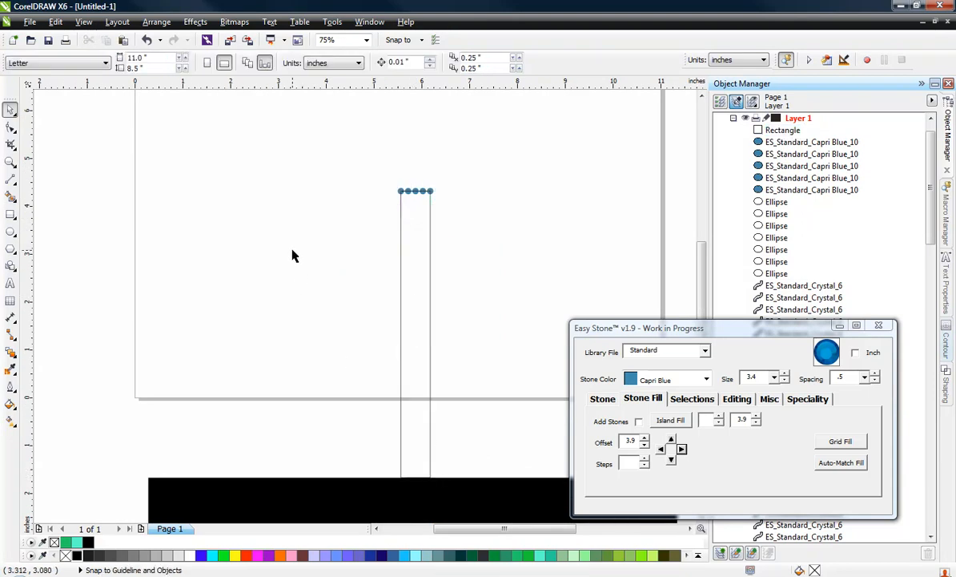
{"action": "scroll", "coordinate": [290, 255], "scroll_direction": "down", "scroll_amount": 1}
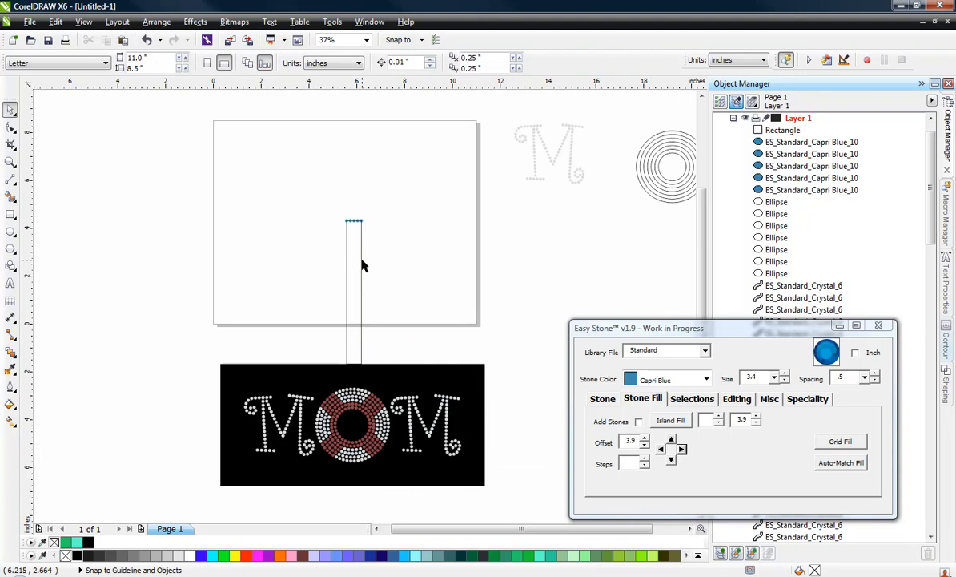
{"action": "left_click_drag", "start_coordinate": [354, 239], "coordinate": [608, 155]}
Check the width of the red bands on the original O and add a sixth Capri Blue stone to the row's right end
{"action": "scroll", "coordinate": [373, 412], "scroll_direction": "up", "scroll_amount": 2}
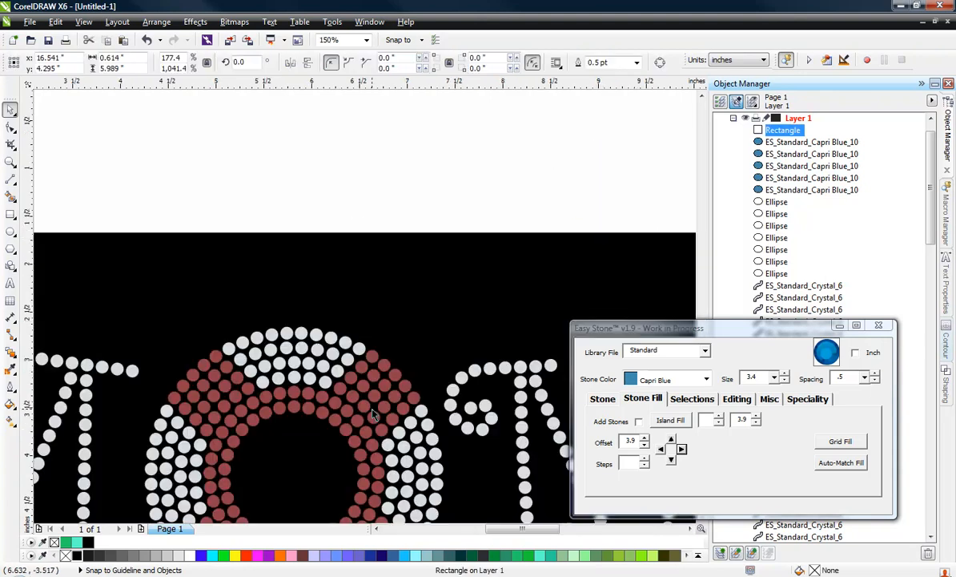
{"action": "scroll", "coordinate": [392, 377], "scroll_direction": "up", "scroll_amount": 1}
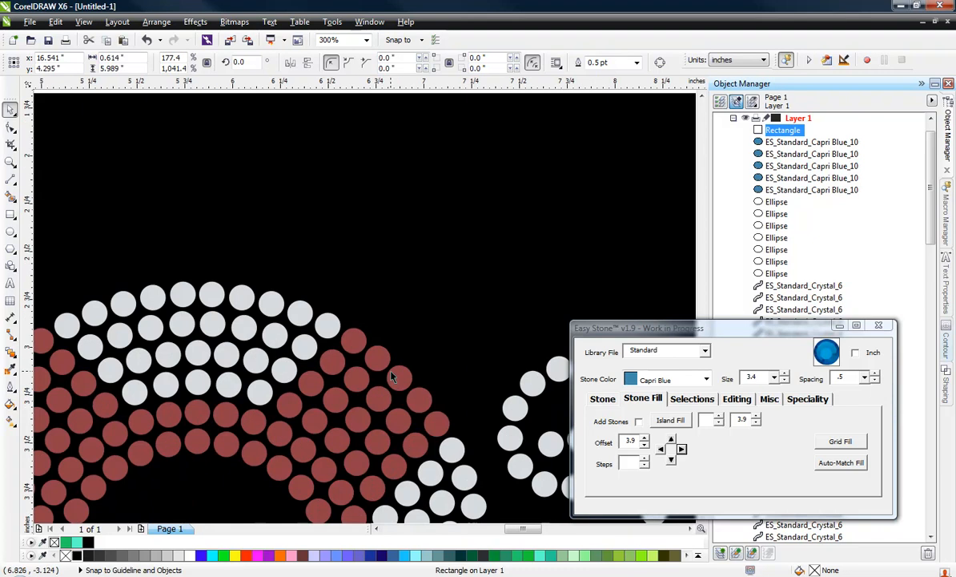
{"action": "scroll", "coordinate": [379, 414], "scroll_direction": "down", "scroll_amount": 4}
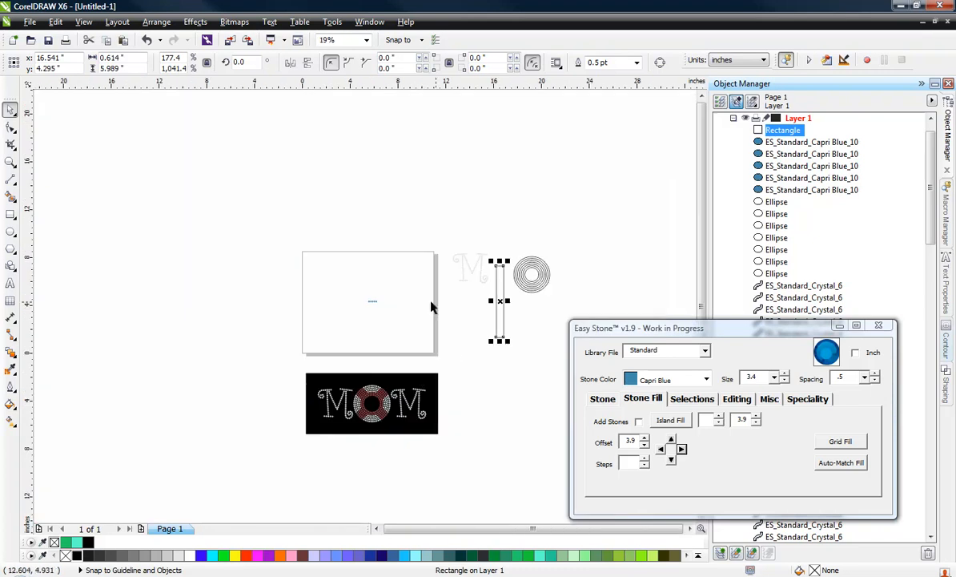
{"action": "scroll", "coordinate": [431, 307], "scroll_direction": "up", "scroll_amount": 1}
{"action": "scroll", "coordinate": [321, 308], "scroll_direction": "up", "scroll_amount": 2}
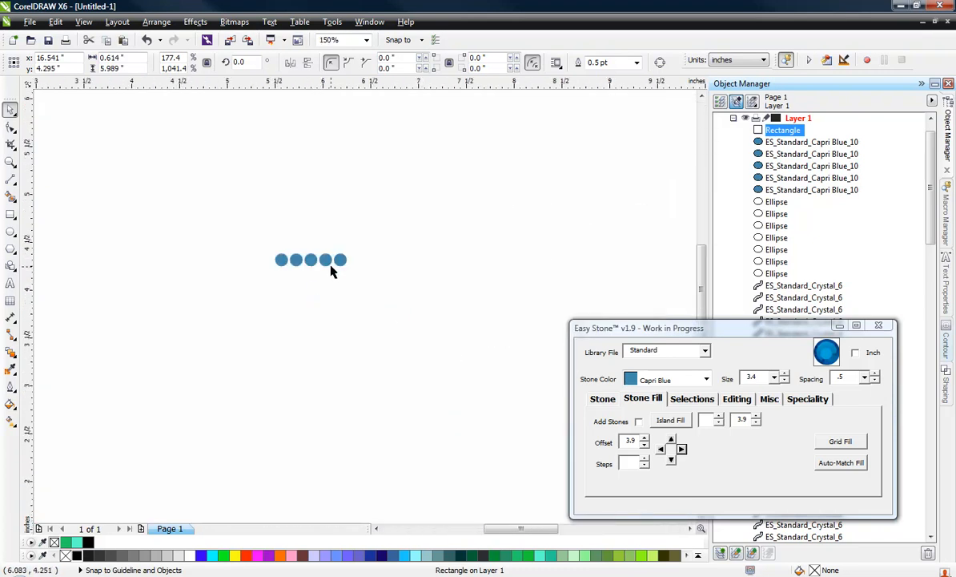
{"action": "left_click", "coordinate": [341, 259]}
{"action": "left_click", "coordinate": [682, 449]}
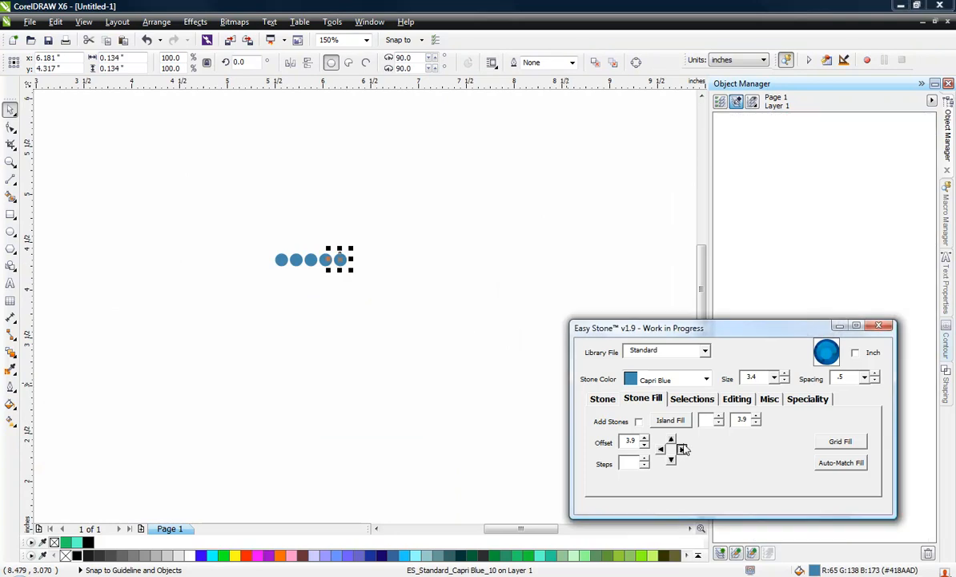
{"action": "left_click", "coordinate": [225, 251]}
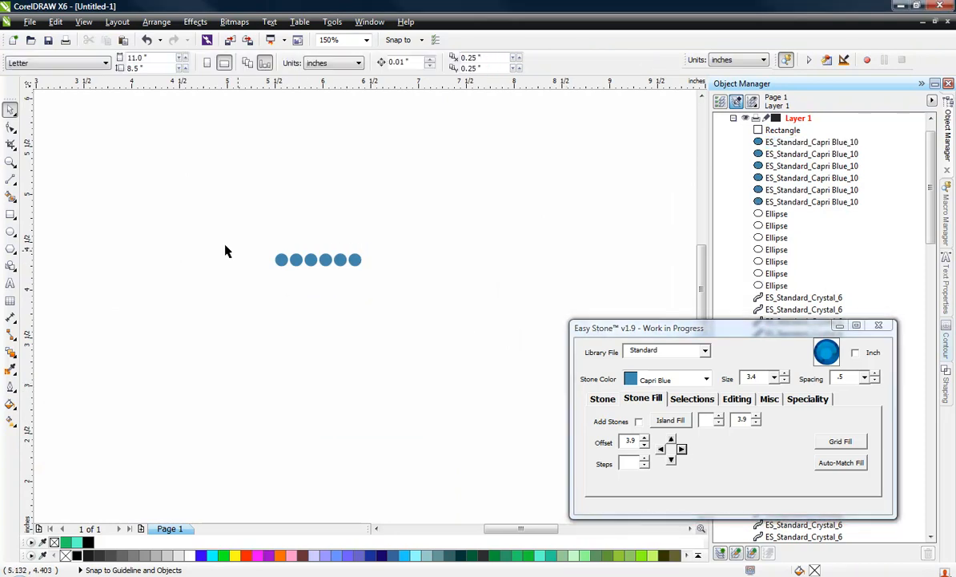
Draw a rectangle about 0.77 inches wide between the first and sixth stone centres and lengthen it to about 6.56 inches
{"action": "left_click", "coordinate": [11, 214]}
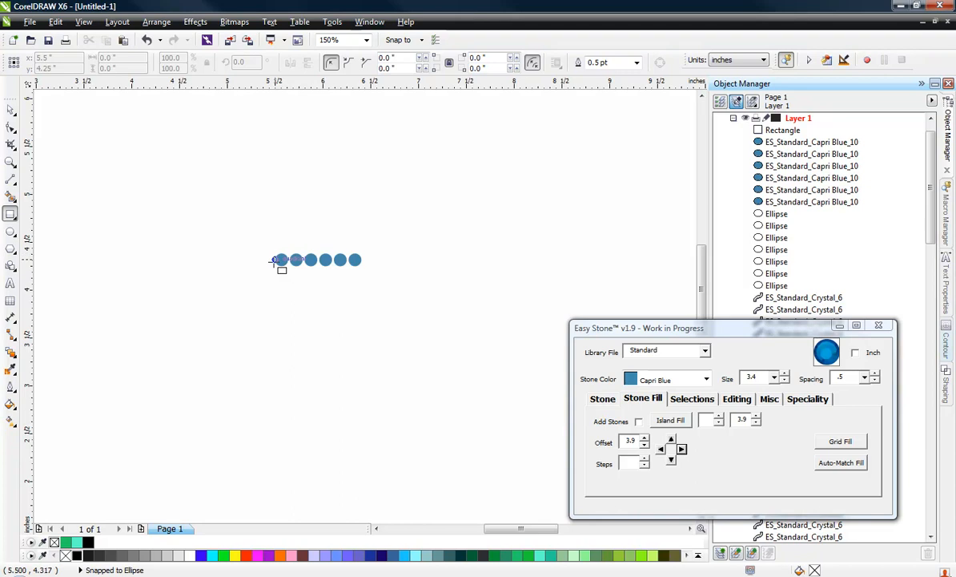
{"action": "left_click_drag", "start_coordinate": [276, 254], "coordinate": [338, 370]}
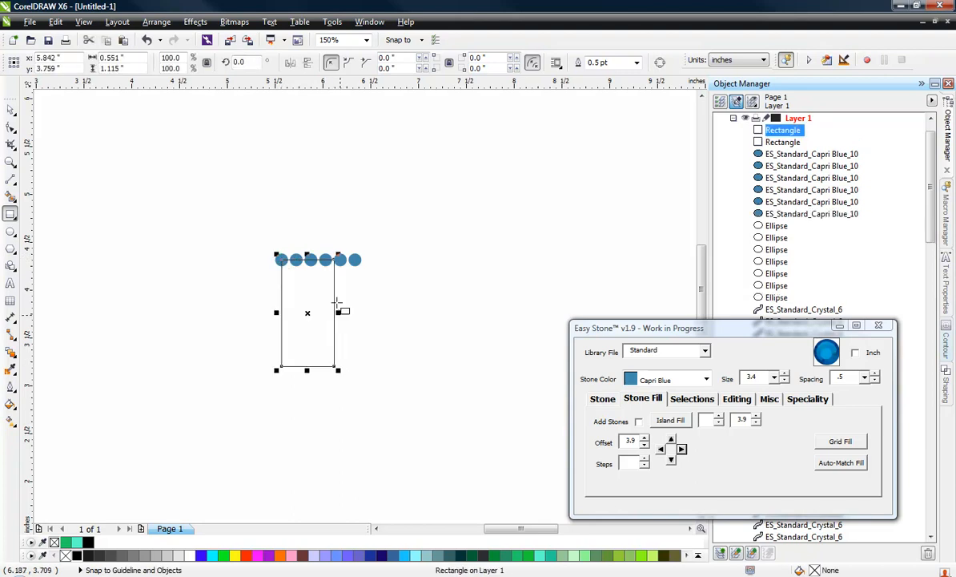
{"action": "scroll", "coordinate": [338, 312], "scroll_direction": "up", "scroll_amount": 2}
{"action": "left_click_drag", "start_coordinate": [328, 312], "coordinate": [371, 205]}
{"action": "scroll", "coordinate": [421, 144], "scroll_direction": "down", "scroll_amount": 2}
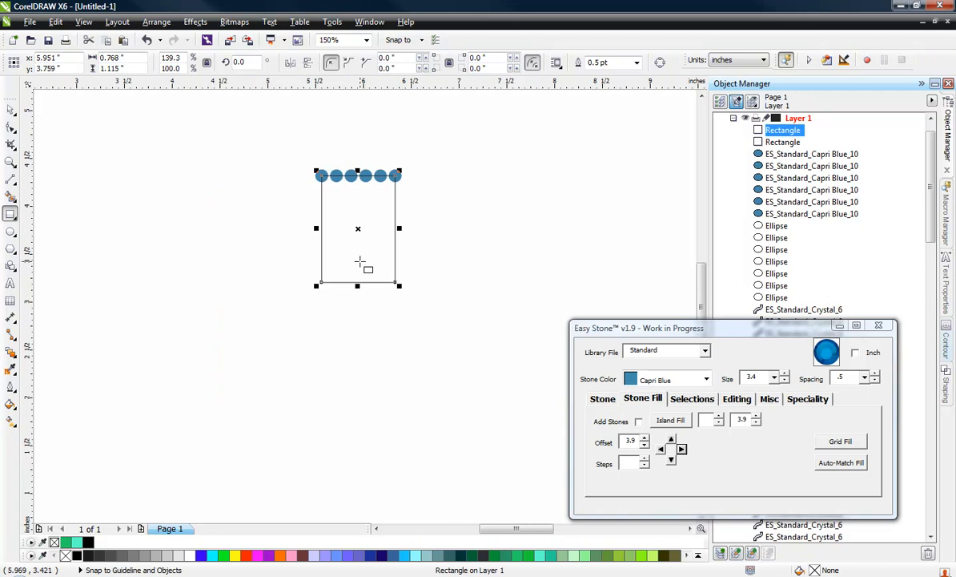
{"action": "scroll", "coordinate": [358, 297], "scroll_direction": "down", "scroll_amount": 2}
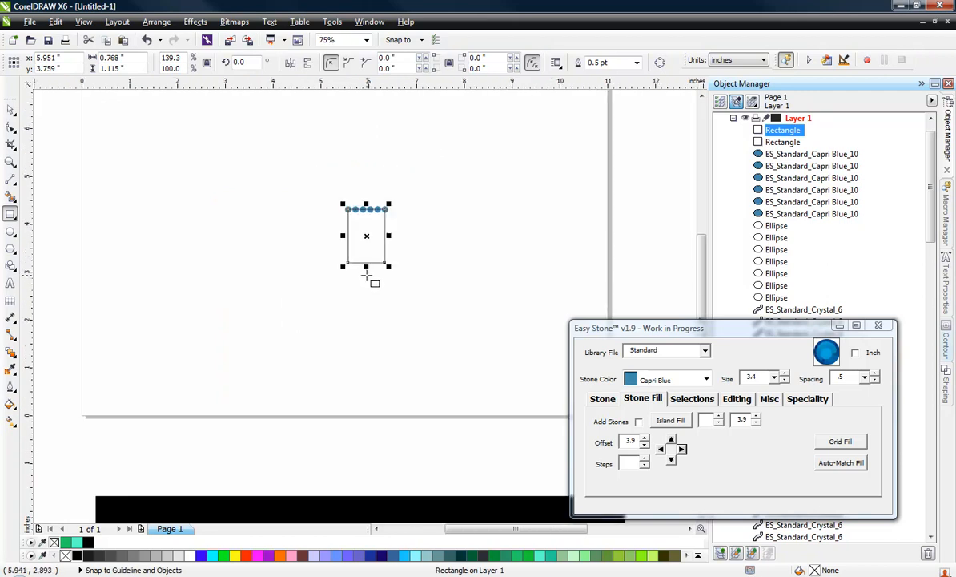
{"action": "left_click_drag", "start_coordinate": [366, 271], "coordinate": [380, 457]}
{"action": "scroll", "coordinate": [96, 317], "scroll_direction": "down", "scroll_amount": 2}
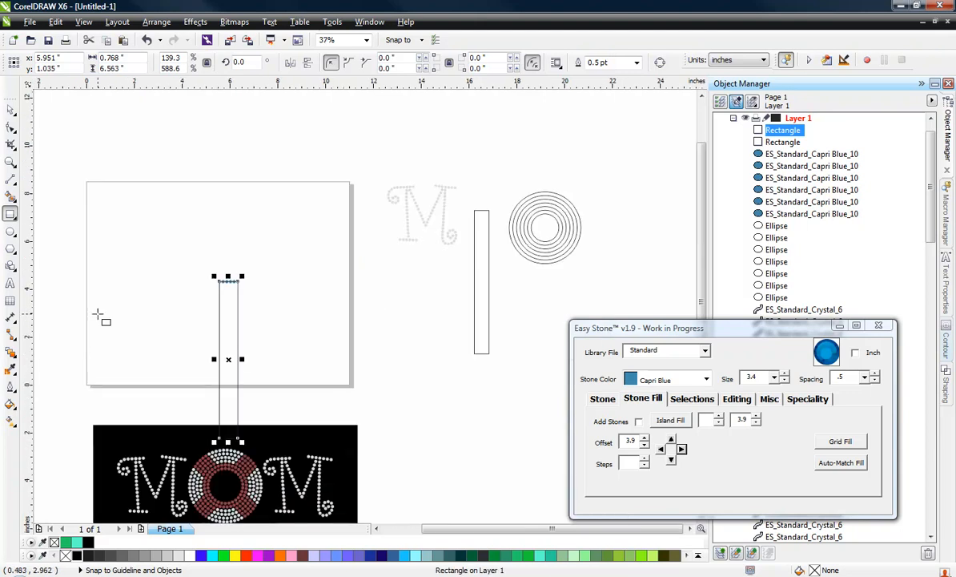
Move the six-stone rectangle below the concentric circles and delete the narrower five-stone rectangle
{"action": "left_click", "coordinate": [11, 106]}
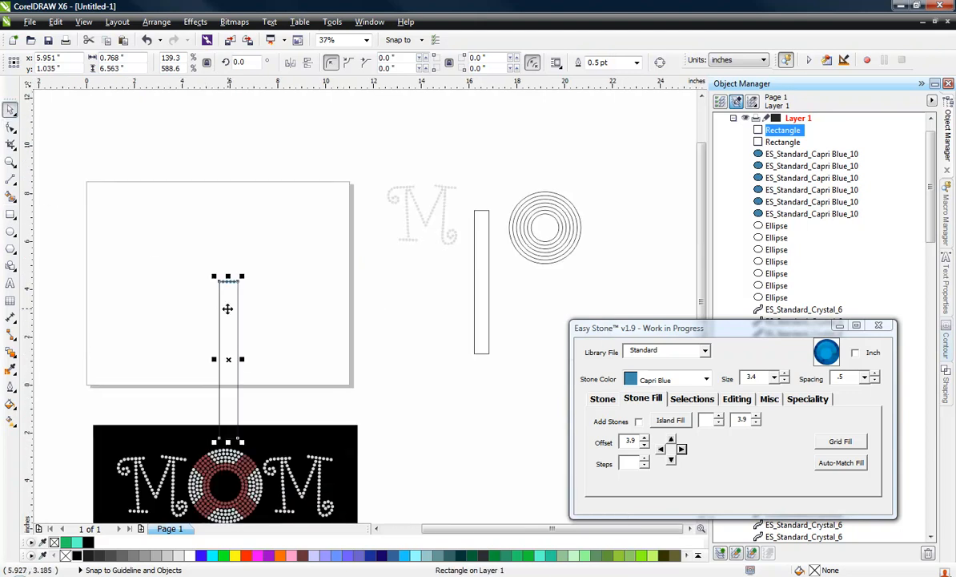
{"action": "left_click_drag", "start_coordinate": [227, 309], "coordinate": [532, 341]}
{"action": "left_click", "coordinate": [484, 317]}
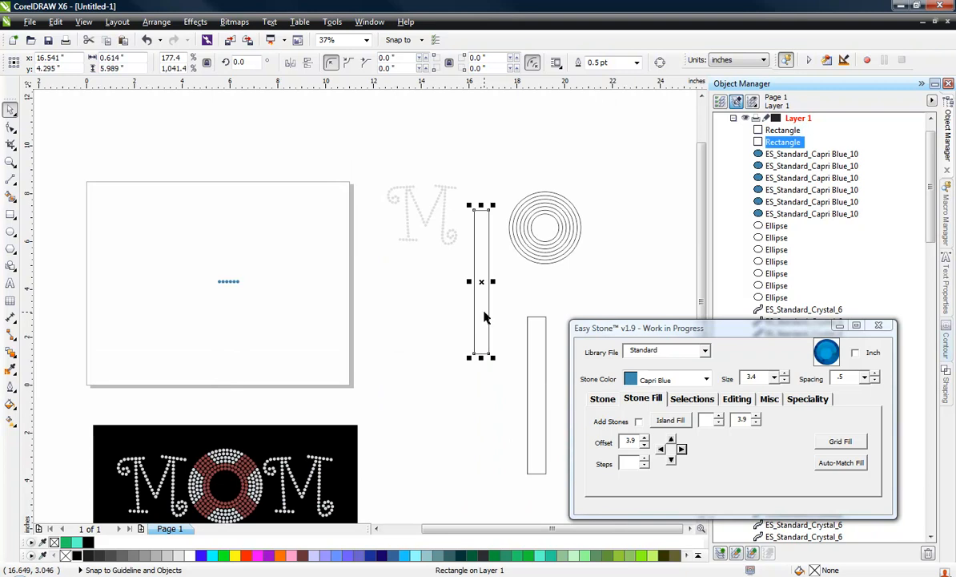
{"action": "key", "text": "Delete"}
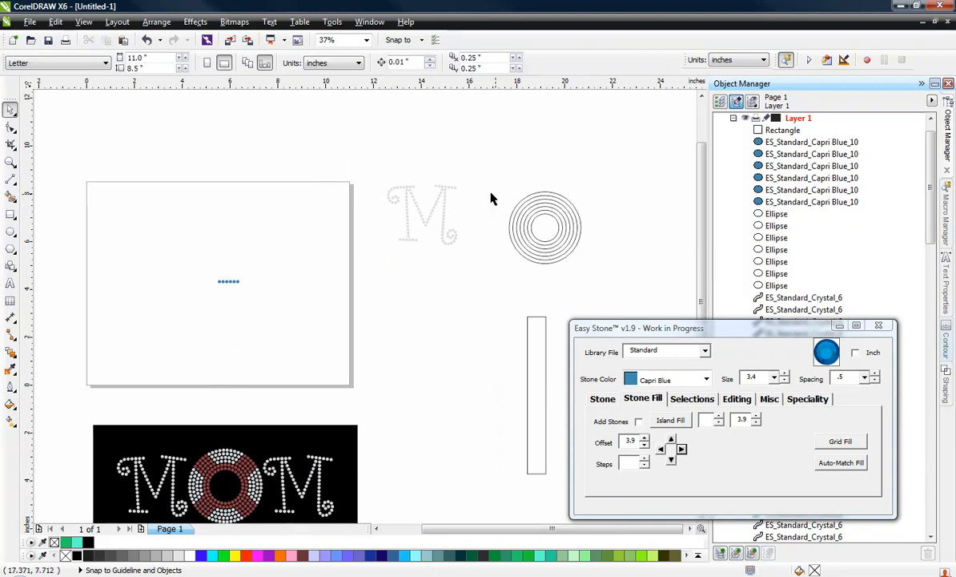
Group the seven concentric circles of the O into one object
{"action": "scroll", "coordinate": [489, 197], "scroll_direction": "down", "scroll_amount": 2}
{"action": "scroll", "coordinate": [574, 199], "scroll_direction": "up", "scroll_amount": 2}
{"action": "left_click_drag", "start_coordinate": [642, 154], "coordinate": [507, 294]}
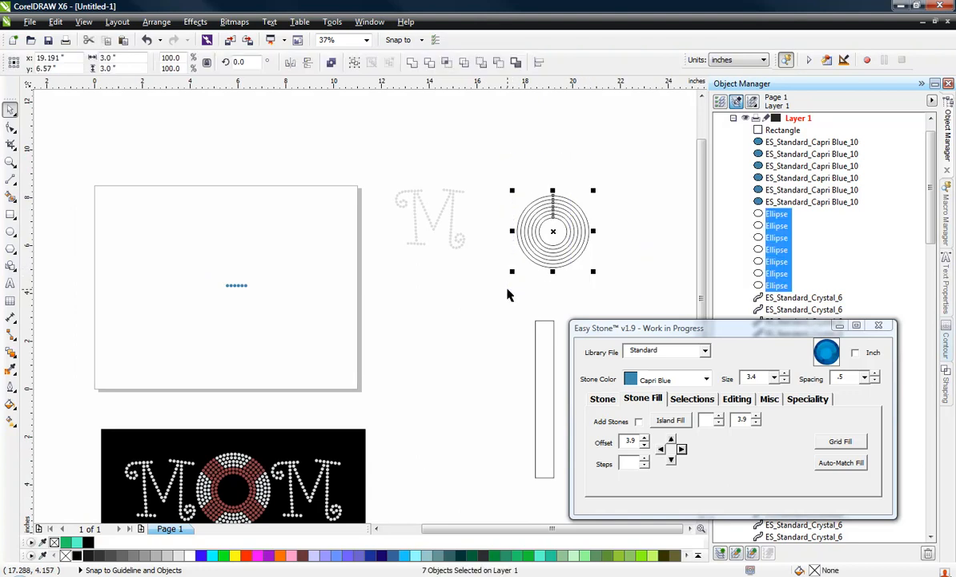
{"action": "key", "text": "ctrl+g"}
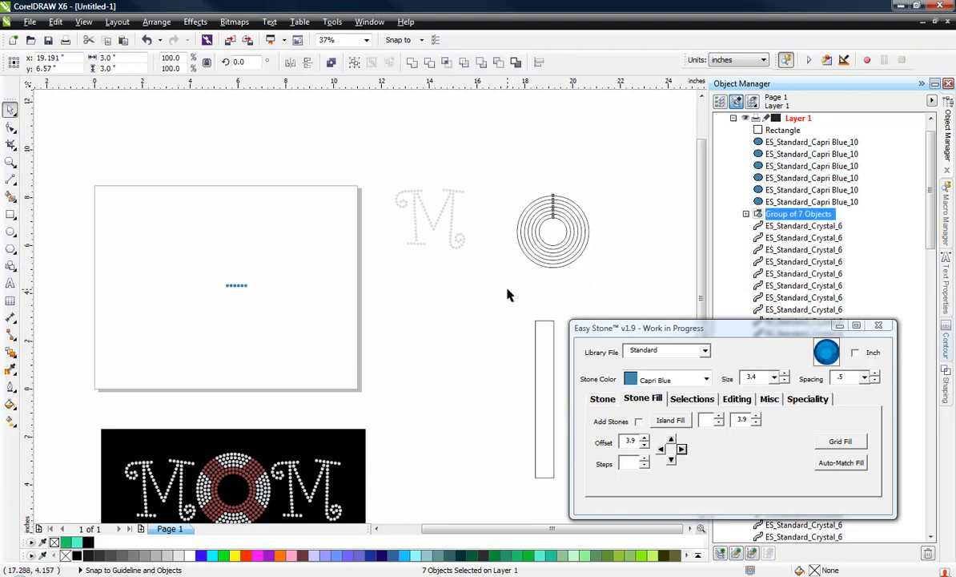
{"action": "left_click", "coordinate": [507, 295]}
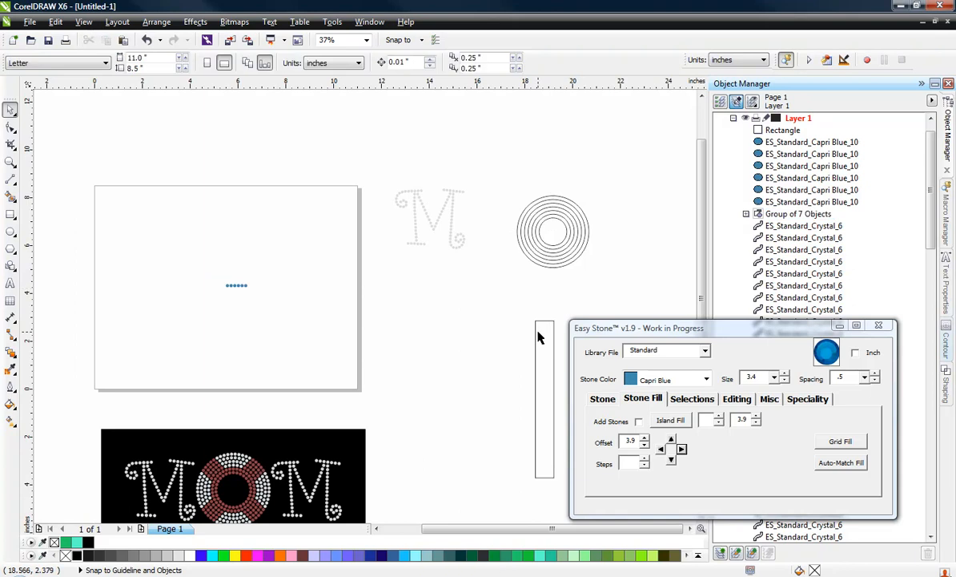
Move the long rectangle to the lower left of the concentric circles and rotate it 45 degrees
{"action": "left_click", "coordinate": [538, 337]}
{"action": "left_click_drag", "start_coordinate": [545, 352], "coordinate": [503, 300]}
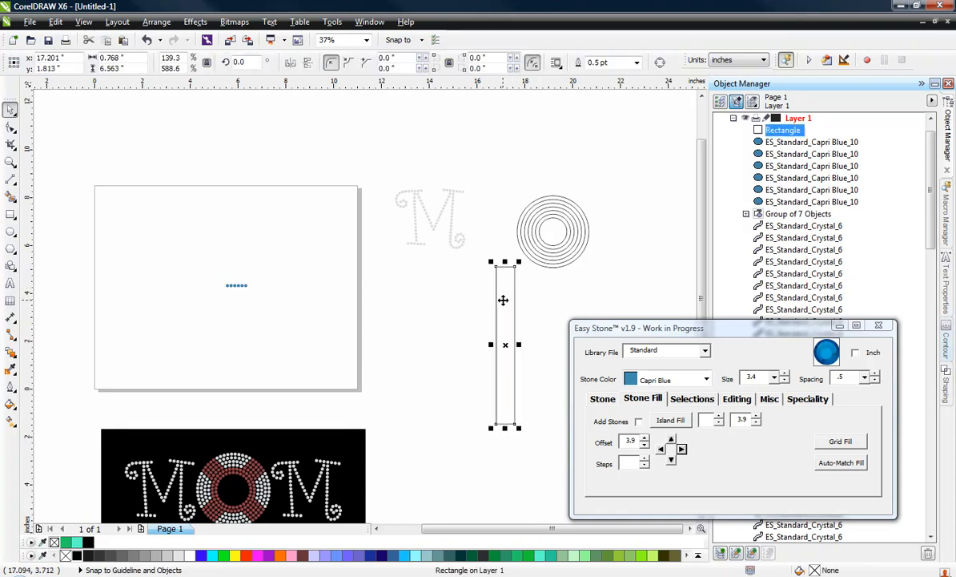
{"action": "left_click", "coordinate": [239, 61]}
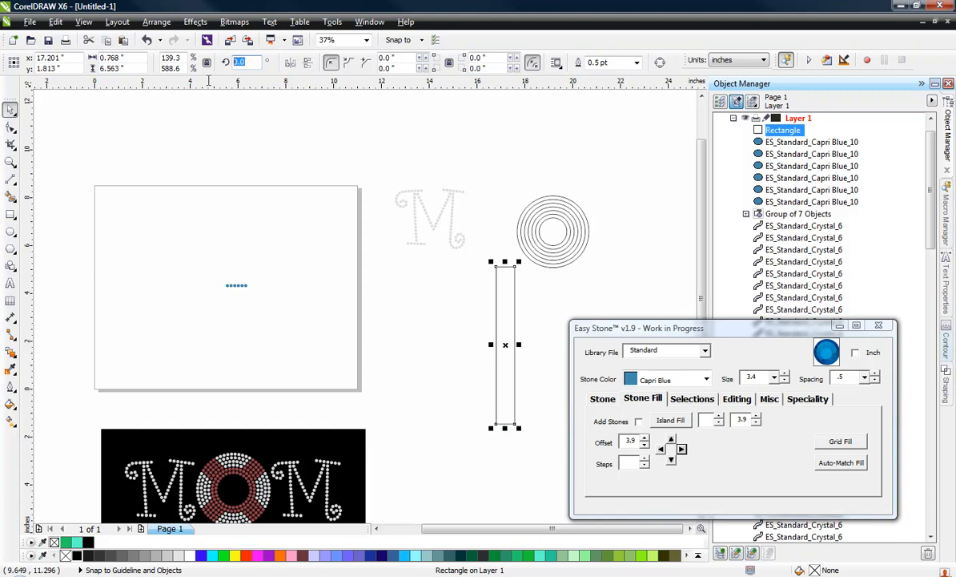
{"action": "type", "text": "45"}
{"action": "key", "text": "Return"}
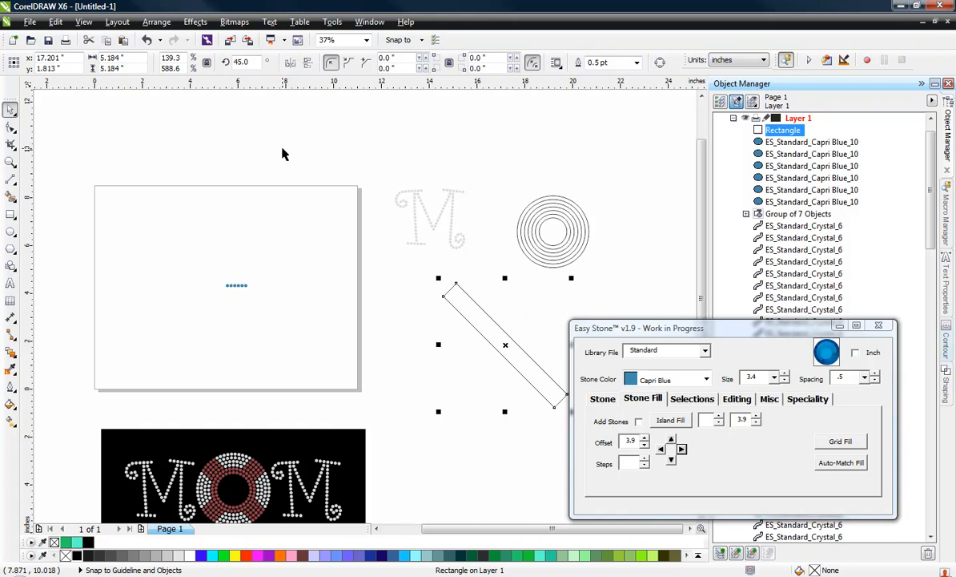
Duplicate the rotated rectangle in place and mirror the copy horizontally to form an X
{"action": "key", "text": "KP_Add"}
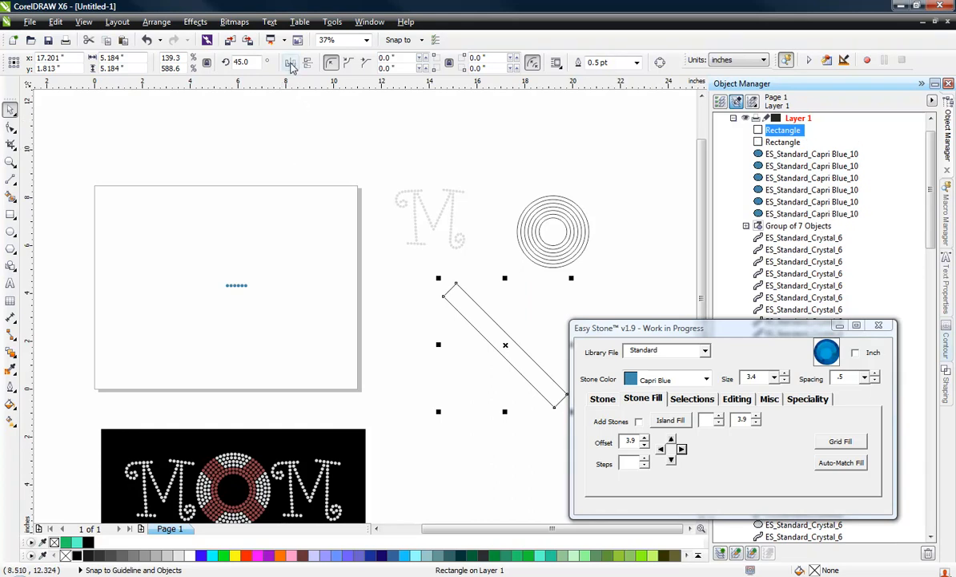
{"action": "left_click", "coordinate": [291, 64]}
{"action": "left_click", "coordinate": [376, 302]}
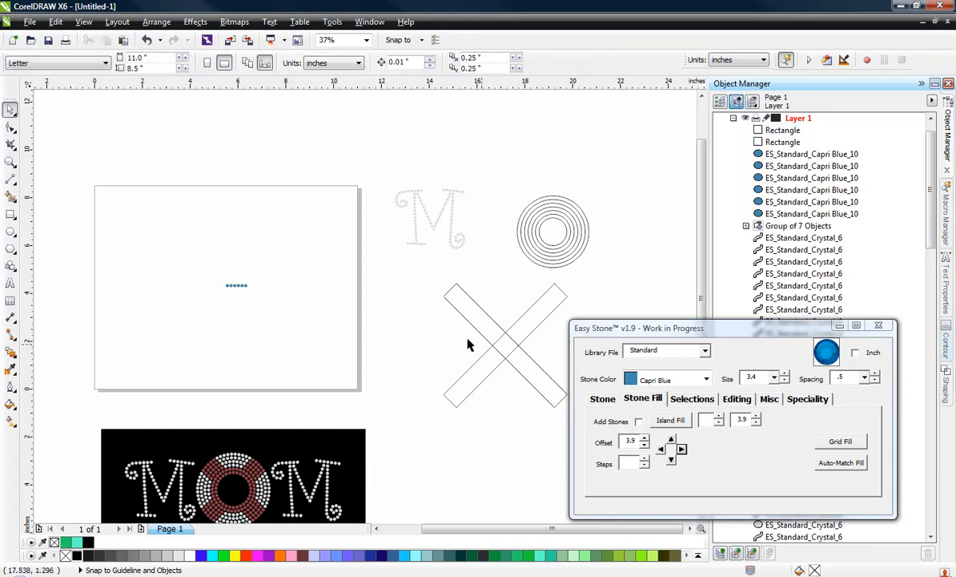
Group the two crossed rectangles into one object
{"action": "scroll", "coordinate": [477, 336], "scroll_direction": "down", "scroll_amount": 3}
{"action": "scroll", "coordinate": [500, 341], "scroll_direction": "up", "scroll_amount": 3}
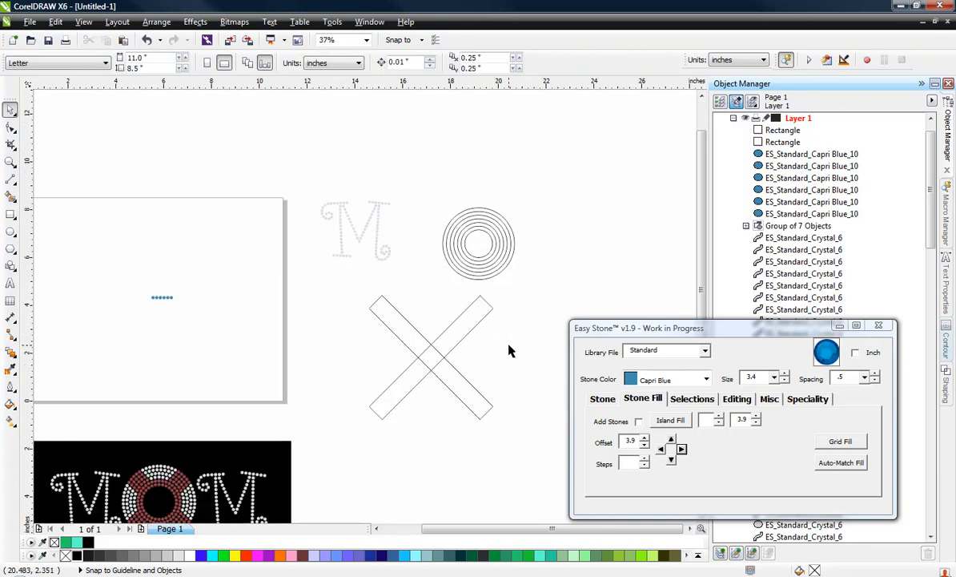
{"action": "left_click", "coordinate": [464, 338]}
{"action": "left_click", "coordinate": [481, 399], "text": "shift"}
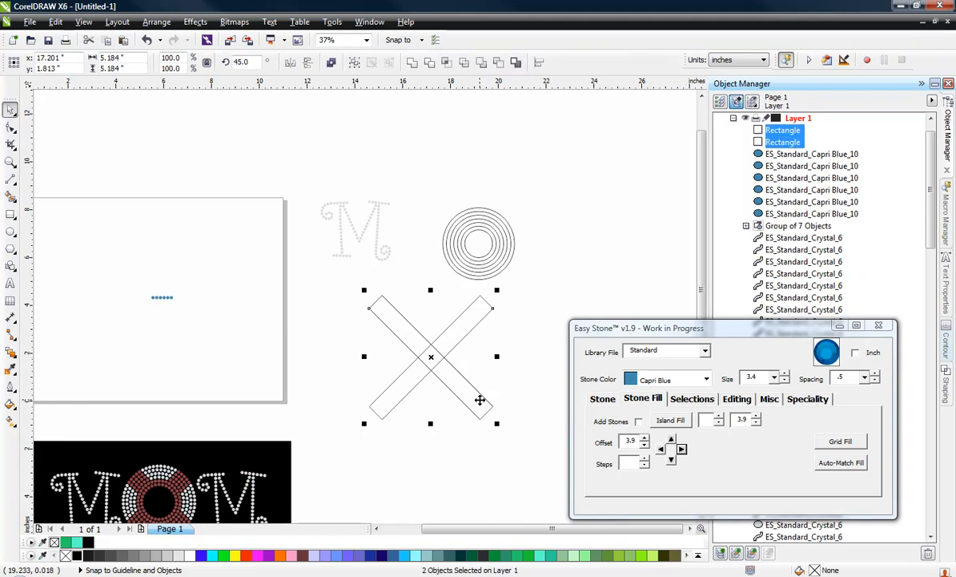
{"action": "key", "text": "ctrl+g"}
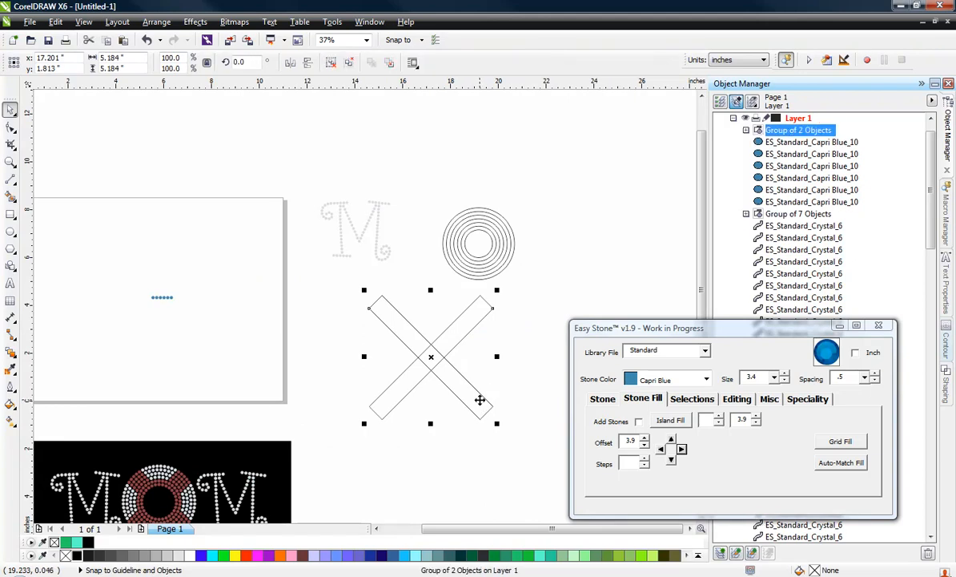
Align the crossed-rectangle group horizontally and vertically to the centre of the concentric circles
{"action": "left_click", "coordinate": [479, 244], "text": "shift"}
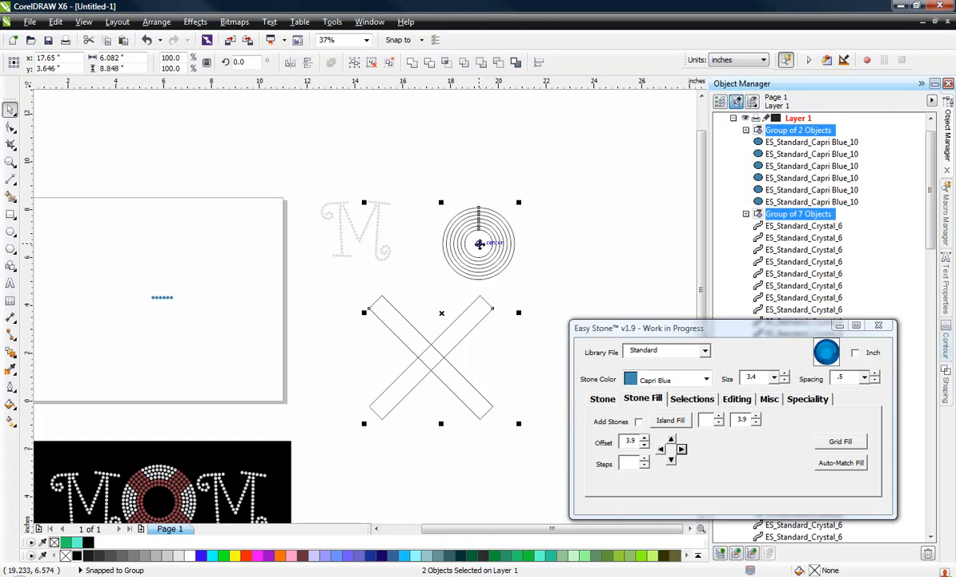
{"action": "key", "text": "c"}
{"action": "key", "text": "e"}
{"action": "left_click", "coordinate": [475, 346]}
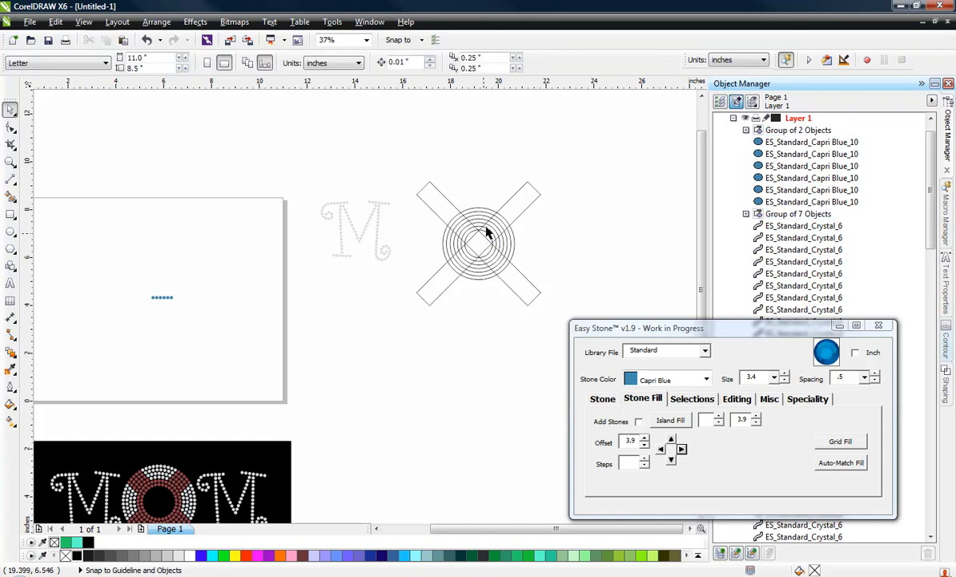
{"action": "scroll", "coordinate": [485, 232], "scroll_direction": "up", "scroll_amount": 5}
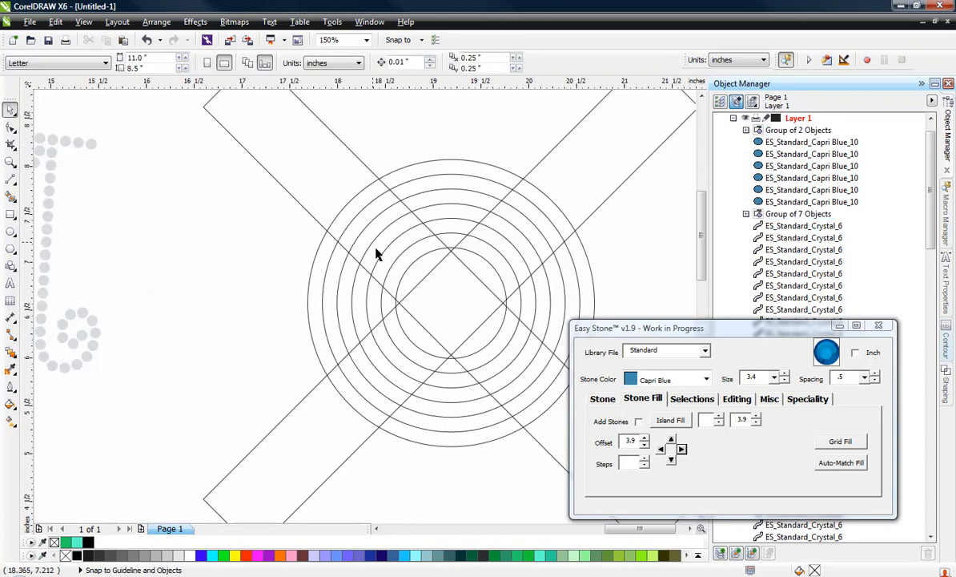
{"action": "scroll", "coordinate": [443, 254], "scroll_direction": "down", "scroll_amount": 2}
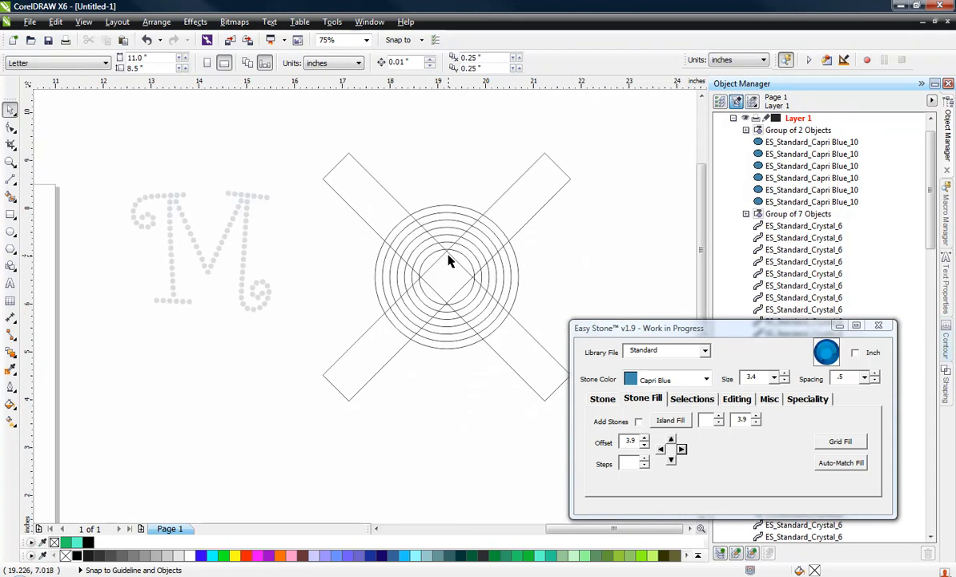
{"action": "scroll", "coordinate": [492, 280], "scroll_direction": "up", "scroll_amount": 2}
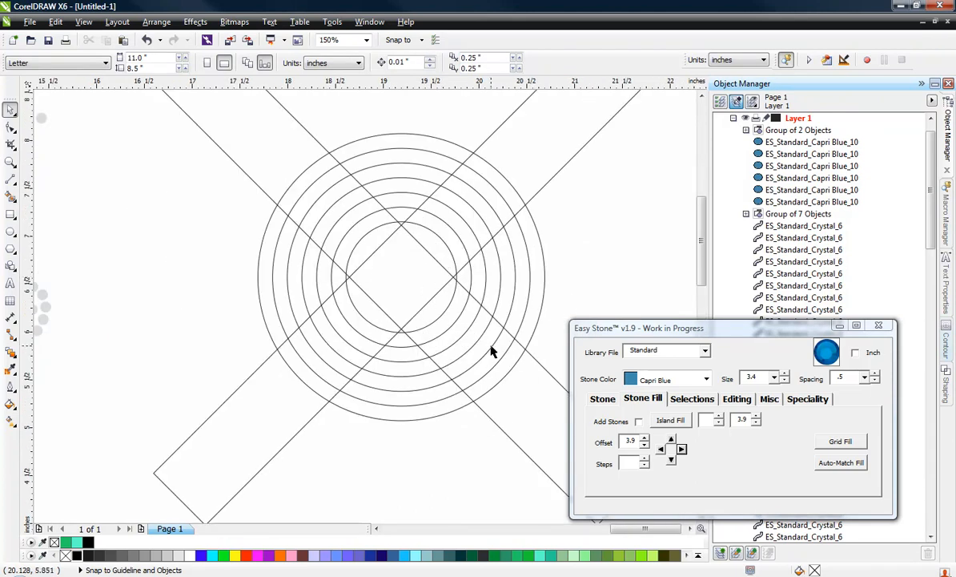
{"action": "scroll", "coordinate": [490, 289], "scroll_direction": "down", "scroll_amount": 2}
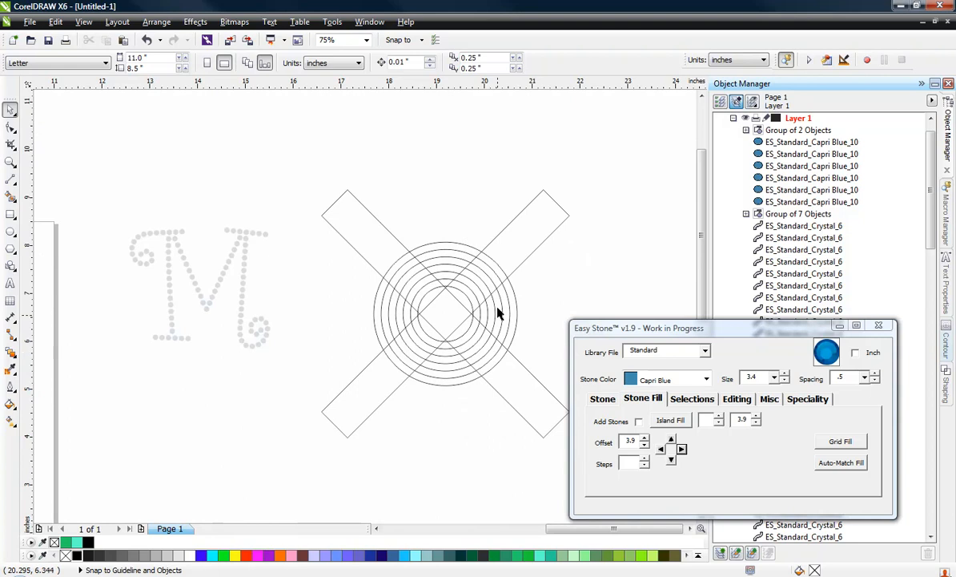
Ungroup the crossed rectangles and the concentric circles completely into individual objects
{"action": "left_click", "coordinate": [506, 249]}
{"action": "right_click", "coordinate": [508, 247]}
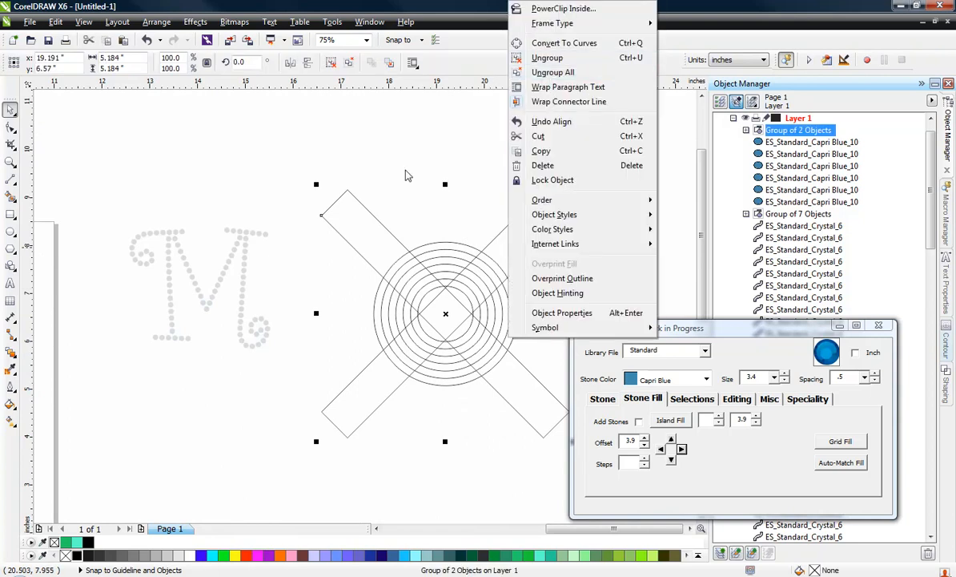
{"action": "left_click", "coordinate": [354, 162]}
{"action": "left_click_drag", "start_coordinate": [281, 131], "coordinate": [660, 497]}
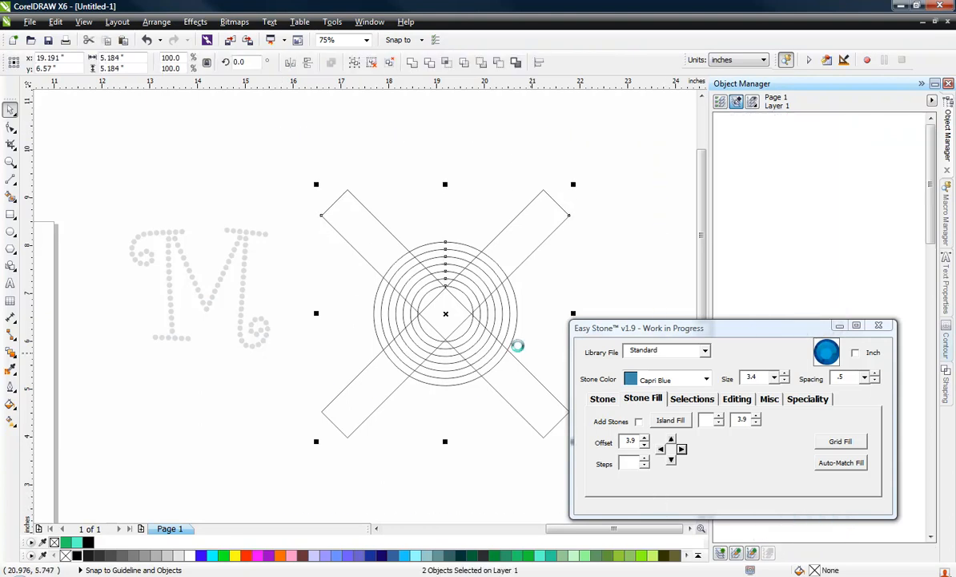
{"action": "left_click", "coordinate": [473, 310]}
{"action": "right_click", "coordinate": [464, 318]}
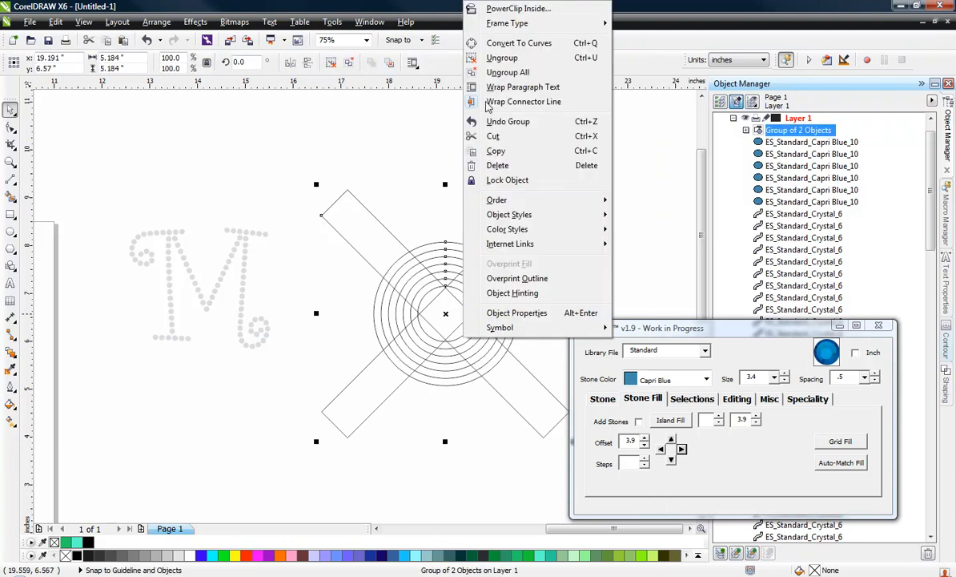
{"action": "left_click", "coordinate": [494, 72]}
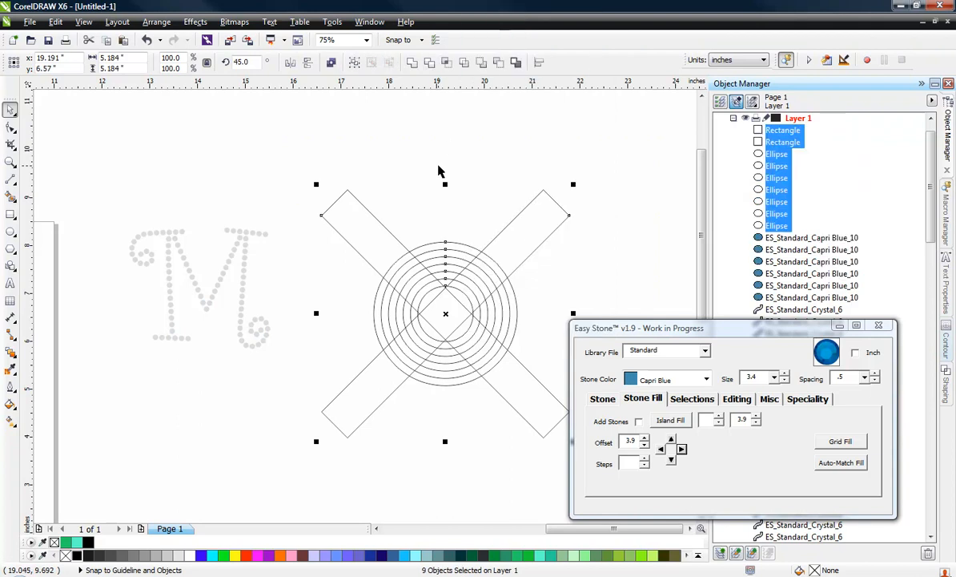
{"action": "left_click", "coordinate": [438, 171]}
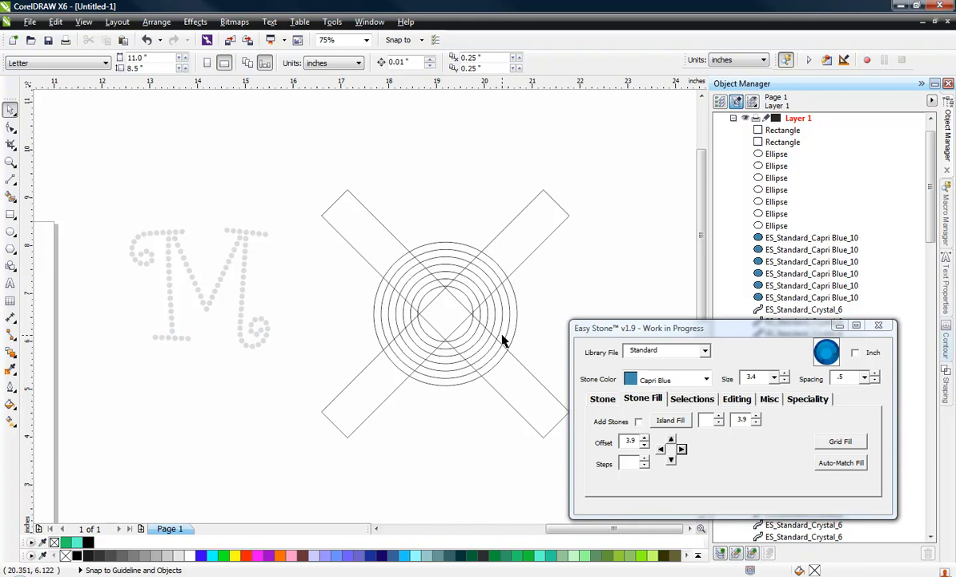
Give the two rectangles and the four outer circles a light blue outline, leaving out the three innermost circles
{"action": "key", "text": "F3"}
{"action": "scroll", "coordinate": [451, 313], "scroll_direction": "up", "scroll_amount": 1}
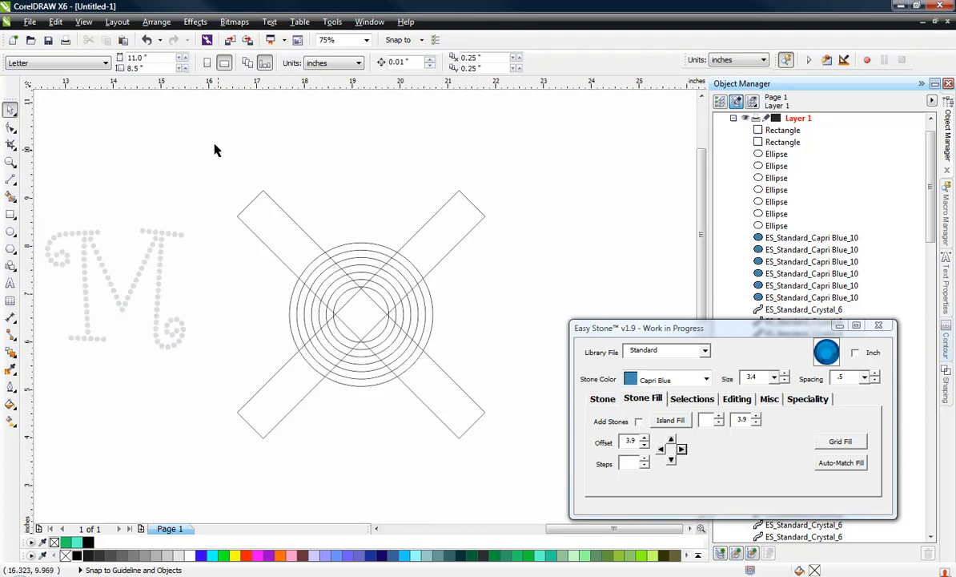
{"action": "left_click_drag", "start_coordinate": [212, 132], "coordinate": [545, 489]}
{"action": "scroll", "coordinate": [353, 379], "scroll_direction": "up", "scroll_amount": 2}
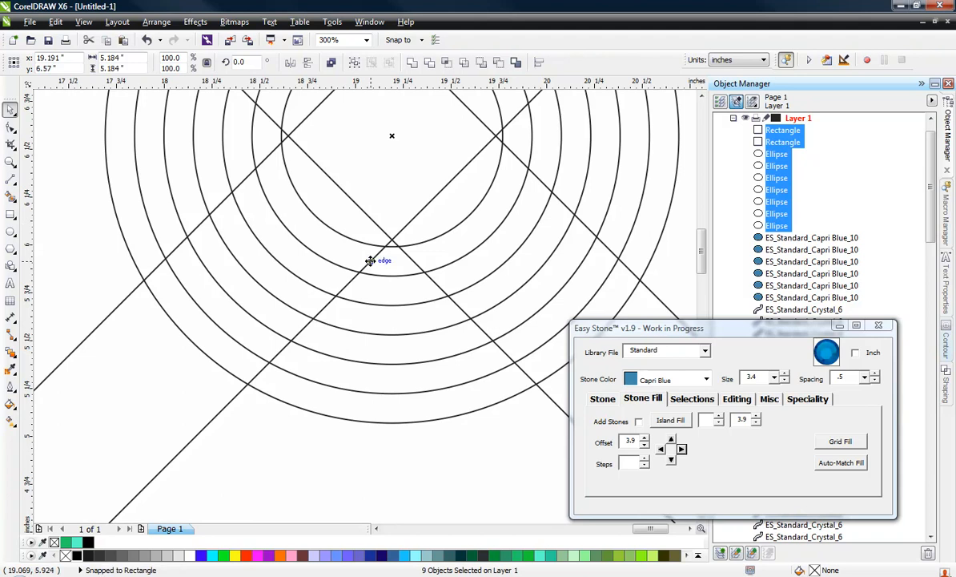
{"action": "scroll", "coordinate": [369, 261], "scroll_direction": "up", "scroll_amount": 1}
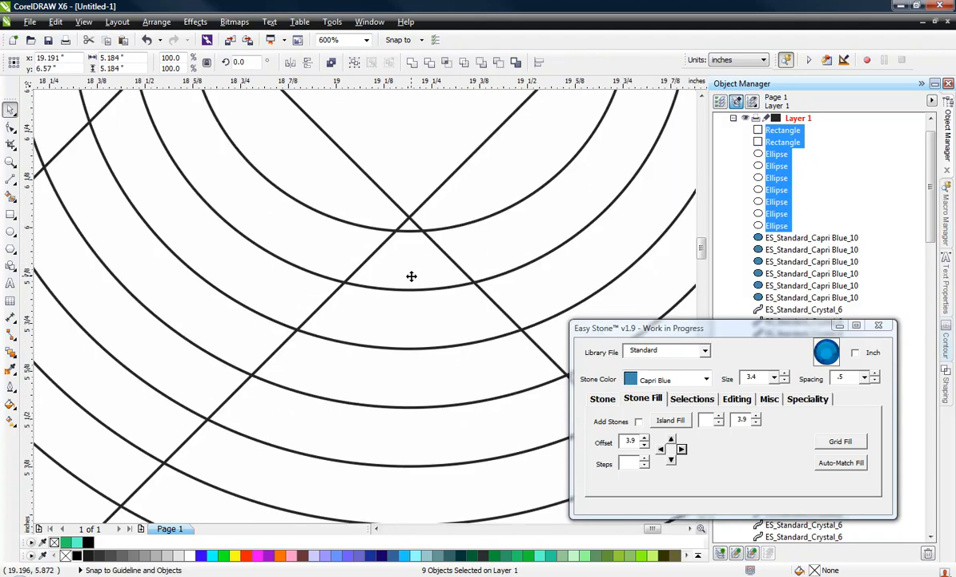
{"action": "left_click", "coordinate": [411, 276], "text": "shift"}
{"action": "left_click", "coordinate": [418, 306], "text": "shift"}
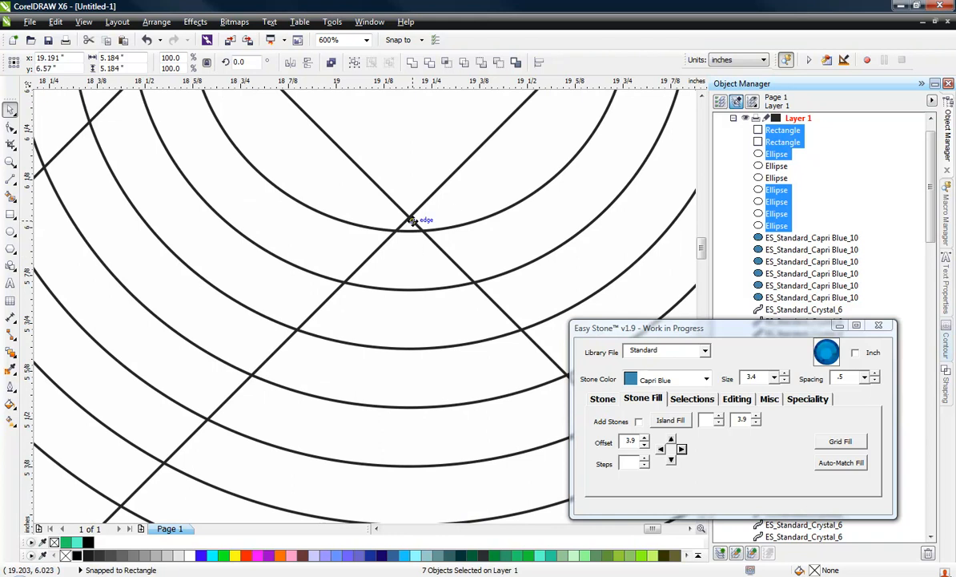
{"action": "left_click", "coordinate": [410, 229], "text": "shift"}
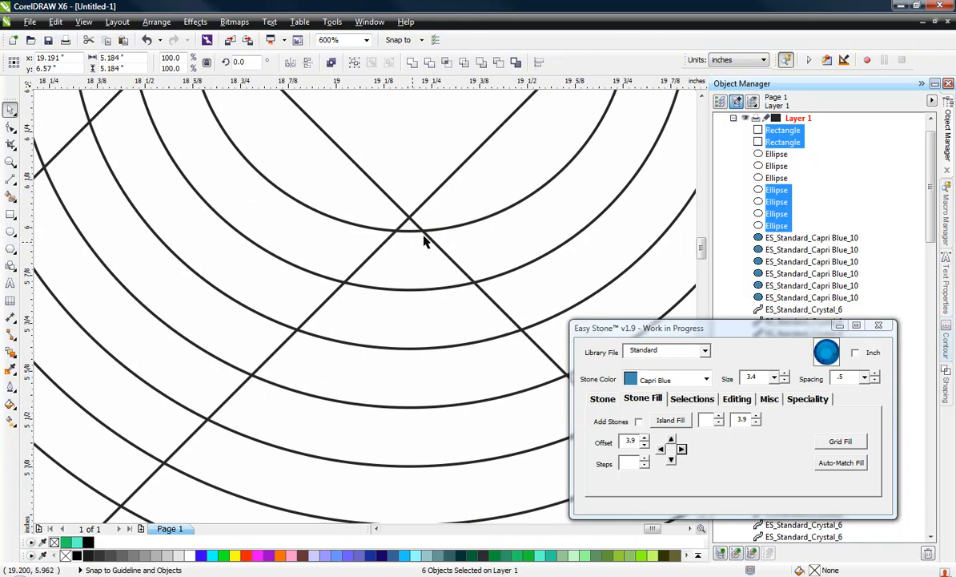
{"action": "scroll", "coordinate": [395, 277], "scroll_direction": "down", "scroll_amount": 2}
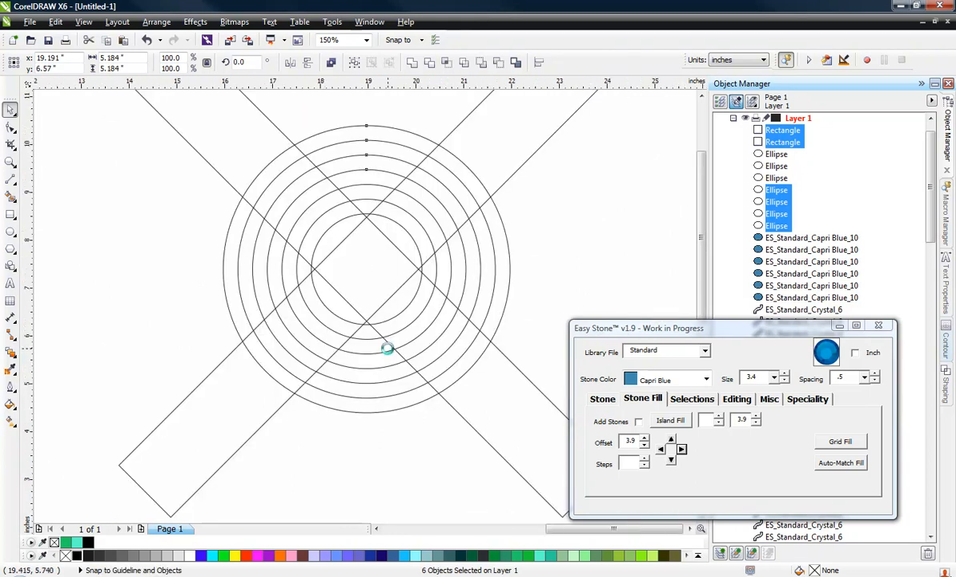
{"action": "scroll", "coordinate": [387, 353], "scroll_direction": "down", "scroll_amount": 1}
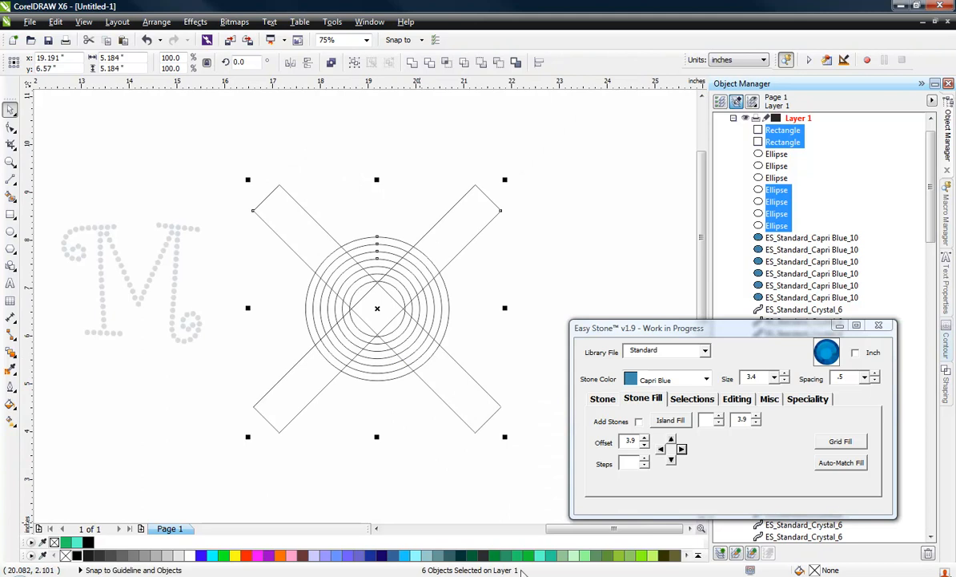
{"action": "right_click", "coordinate": [591, 557]}
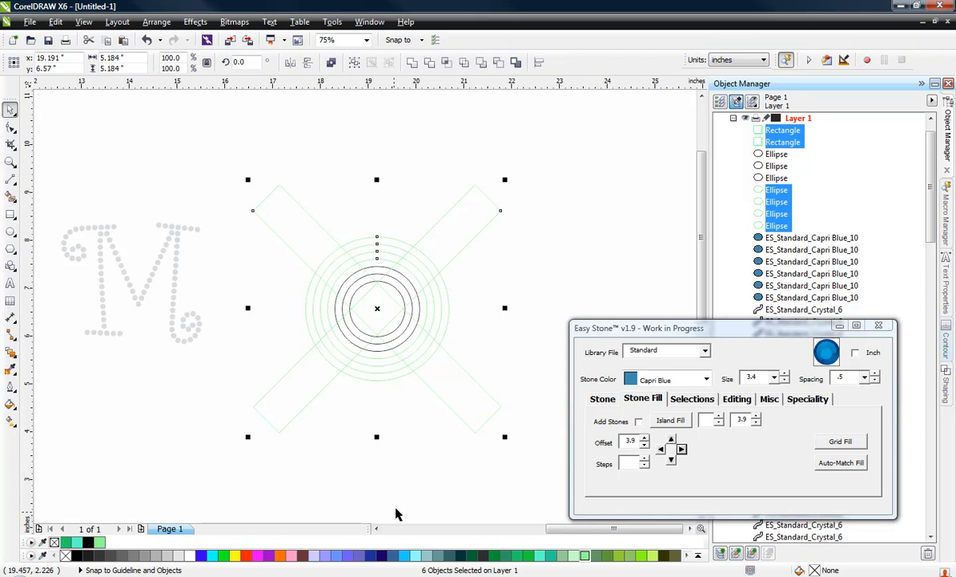
{"action": "right_click", "coordinate": [405, 556]}
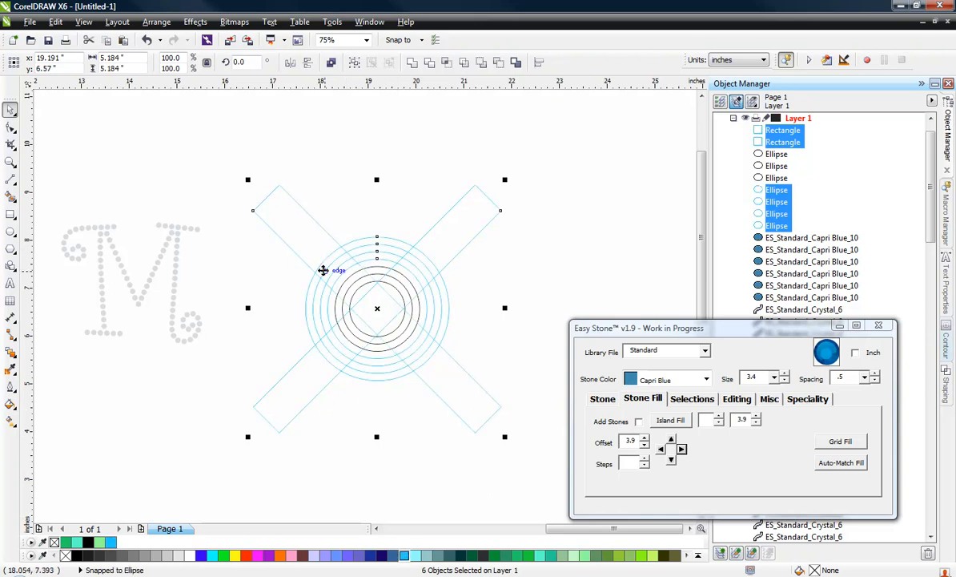
Split the light blue rectangles and circles where they cross, using the Intersections function
{"action": "left_click", "coordinate": [737, 399]}
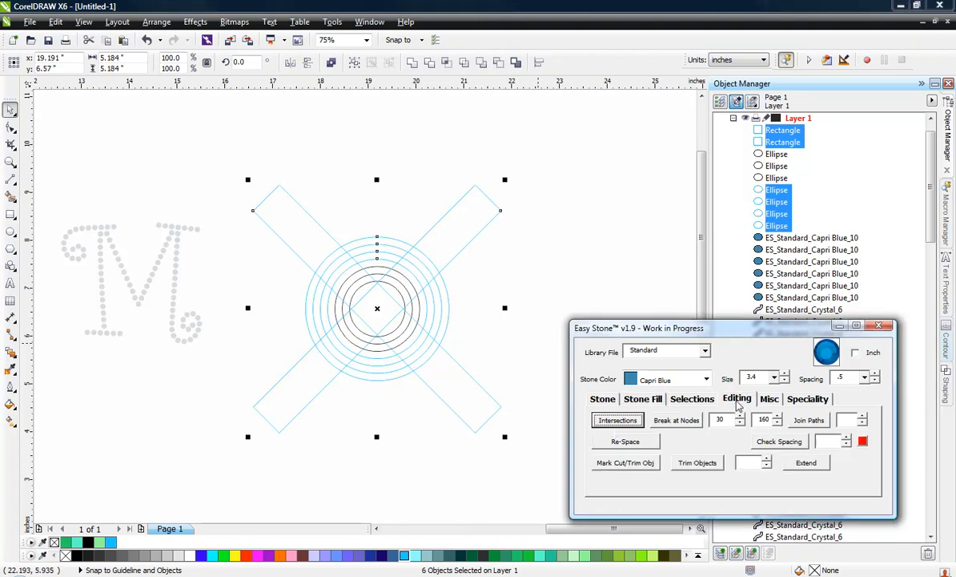
{"action": "left_click", "coordinate": [613, 427]}
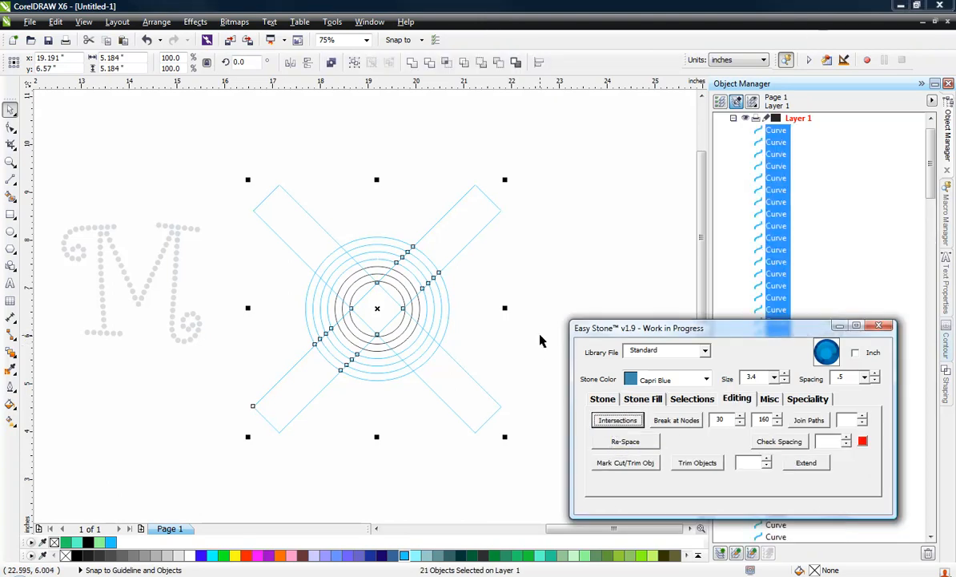
{"action": "left_click", "coordinate": [490, 336]}
Delete the rectangle ends that stick out beyond the outermost circle at the upper right, upper left and lower left
{"action": "left_click", "coordinate": [471, 233]}
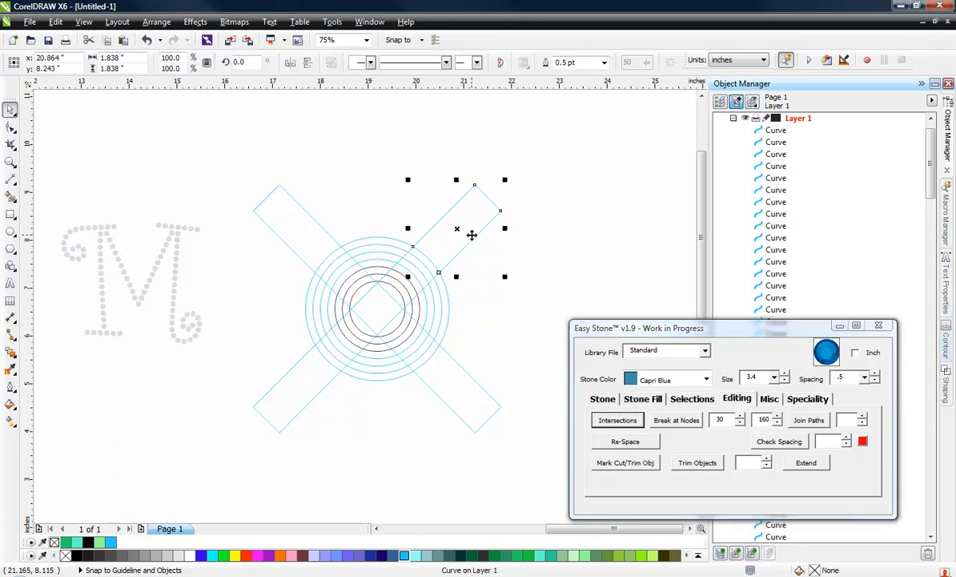
{"action": "key", "text": "Delete"}
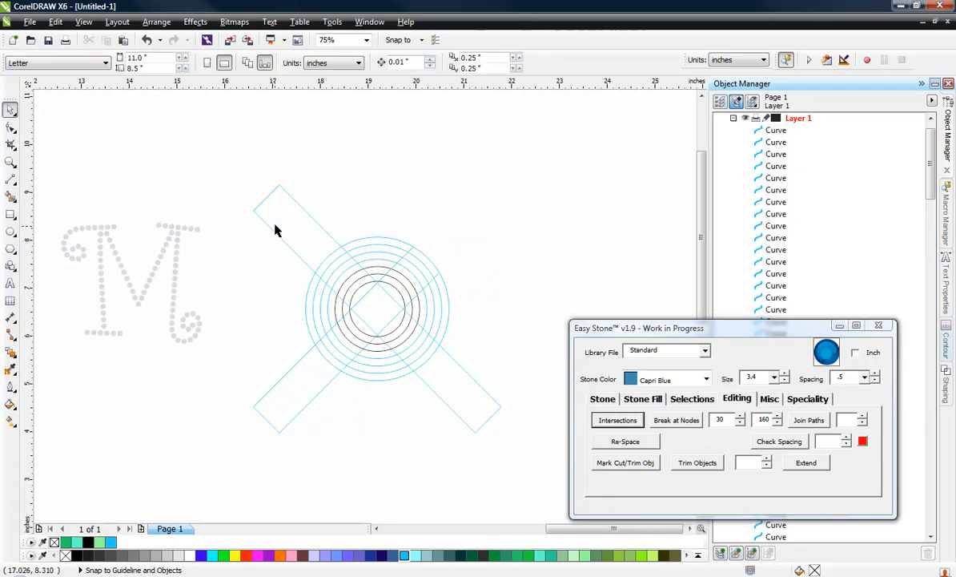
{"action": "left_click", "coordinate": [284, 251]}
{"action": "key", "text": "Delete"}
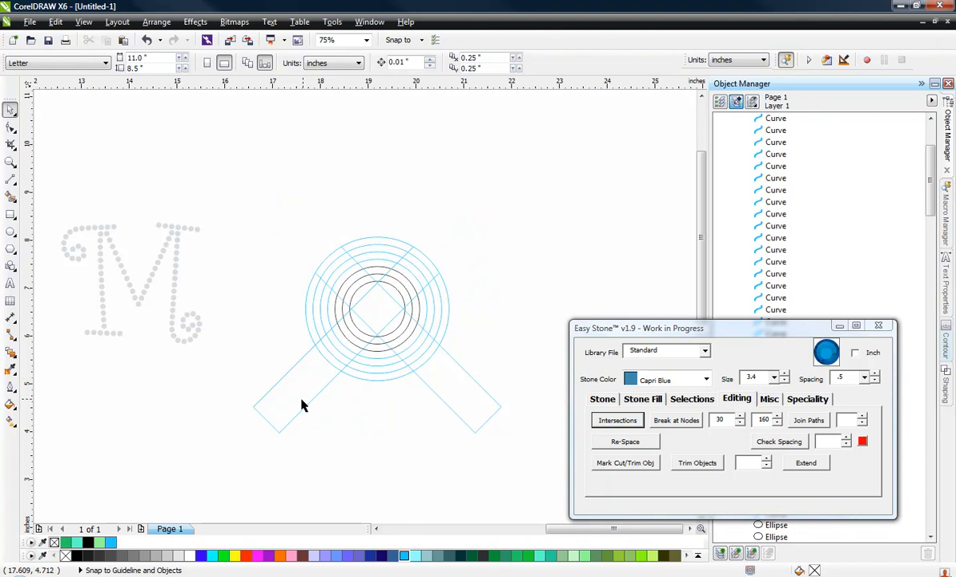
{"action": "left_click", "coordinate": [301, 405]}
{"action": "key", "text": "Delete"}
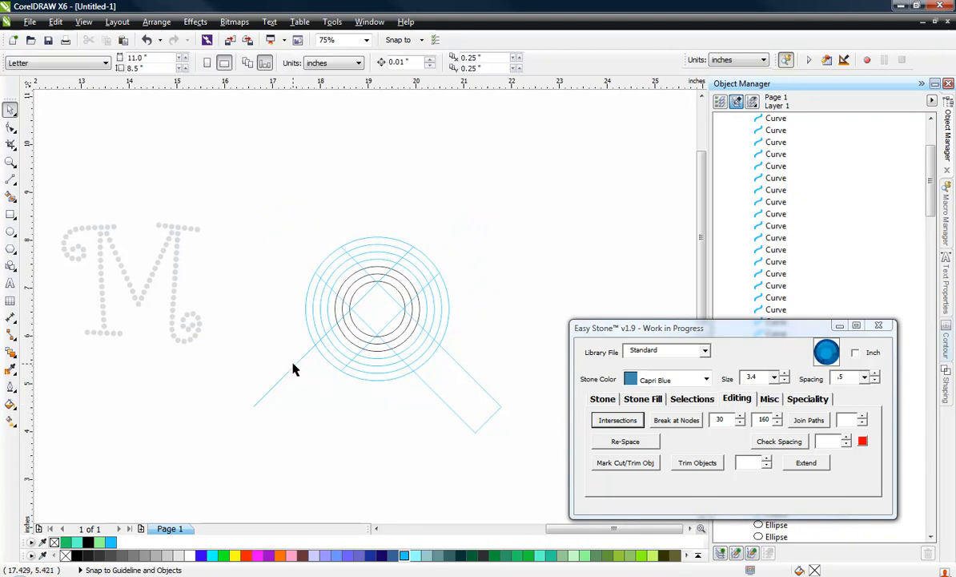
{"action": "left_click", "coordinate": [292, 372]}
{"action": "key", "text": "Delete"}
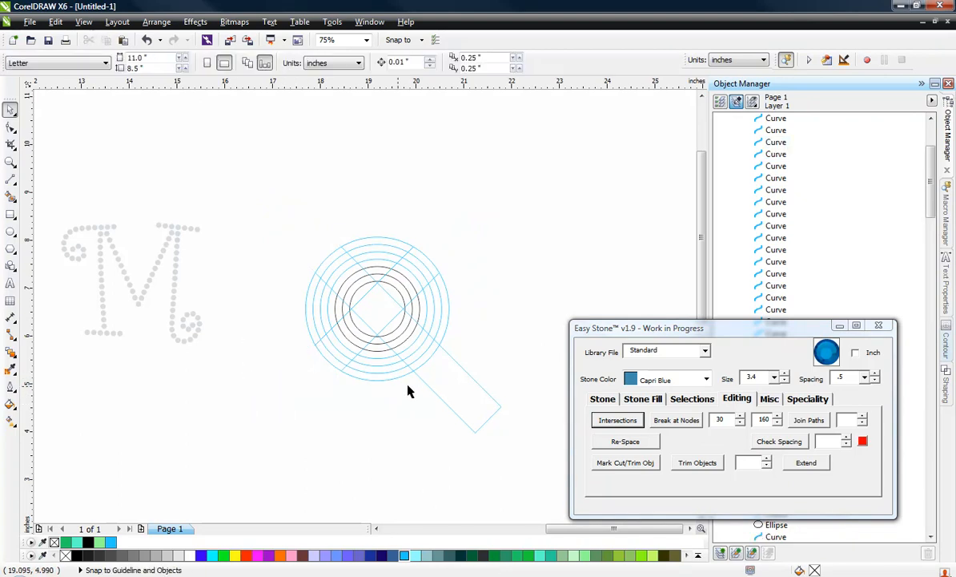
Delete the remaining rectangle end segments outside the outermost circle at the lower right
{"action": "left_click", "coordinate": [440, 399]}
{"action": "key", "text": "Delete"}
{"action": "left_click", "coordinate": [467, 372]}
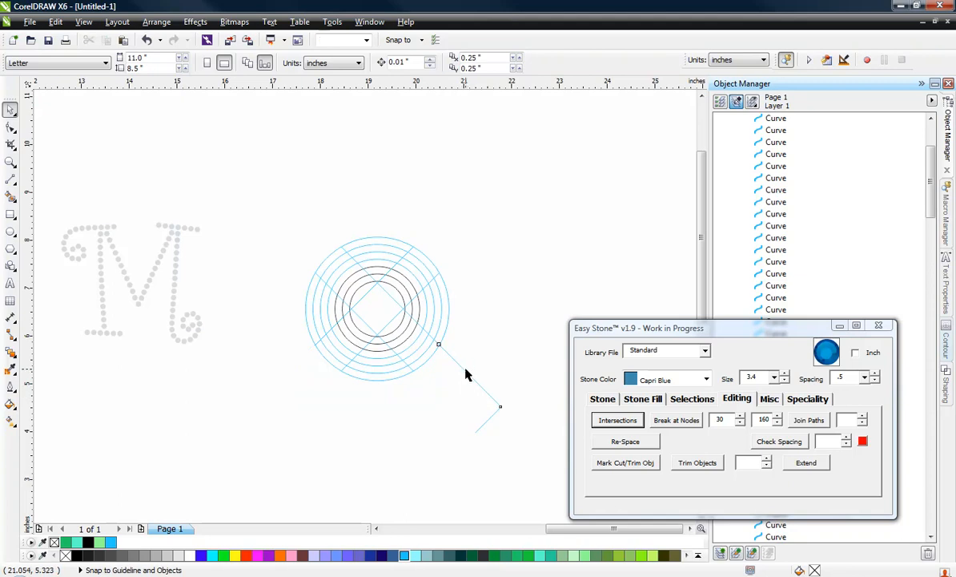
{"action": "key", "text": "Delete"}
{"action": "left_click_drag", "start_coordinate": [524, 363], "coordinate": [451, 472]}
{"action": "key", "text": "Delete"}
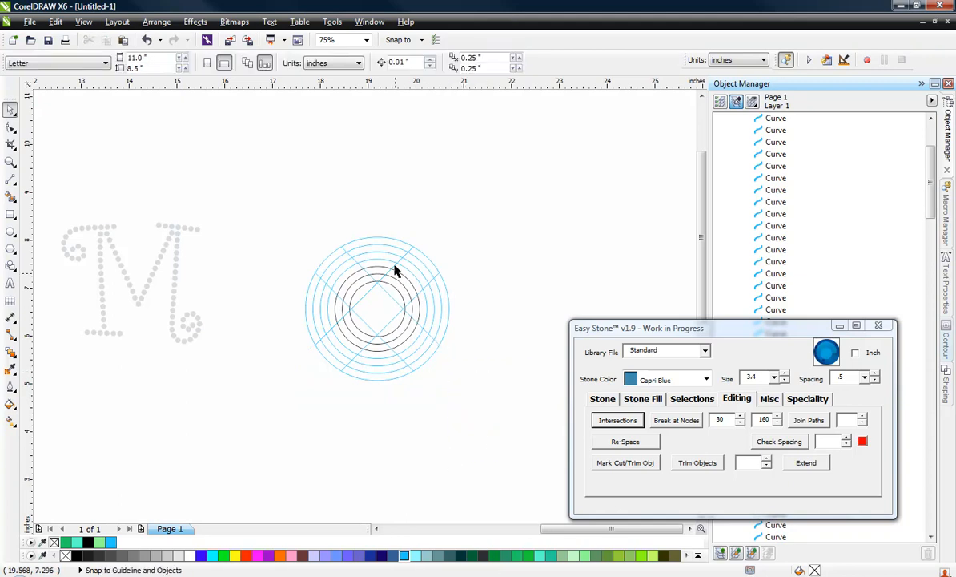
{"action": "scroll", "coordinate": [402, 303], "scroll_direction": "up", "scroll_amount": 2}
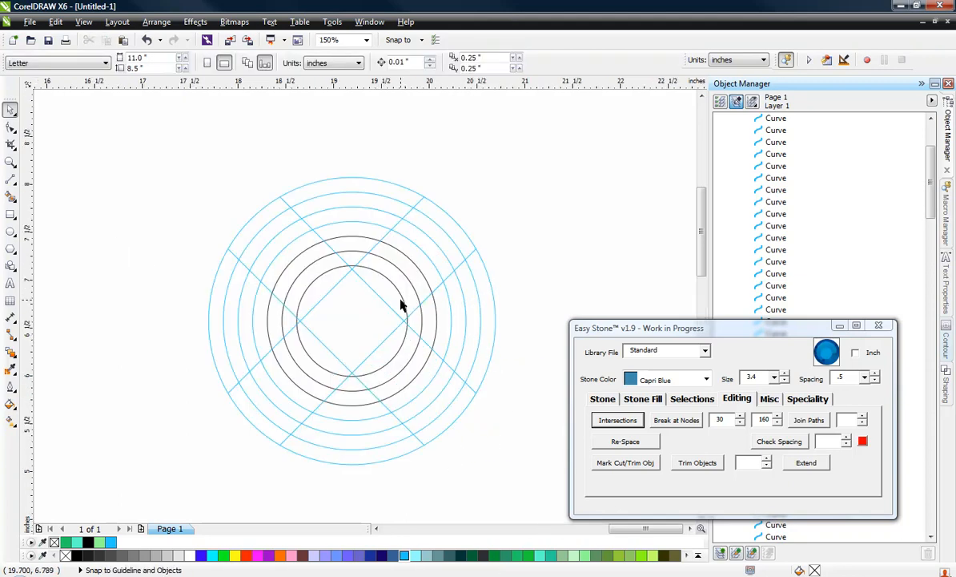
Delete the innermost black circle and add Light Siam stones along the two remaining black circles
{"action": "left_click", "coordinate": [317, 291]}
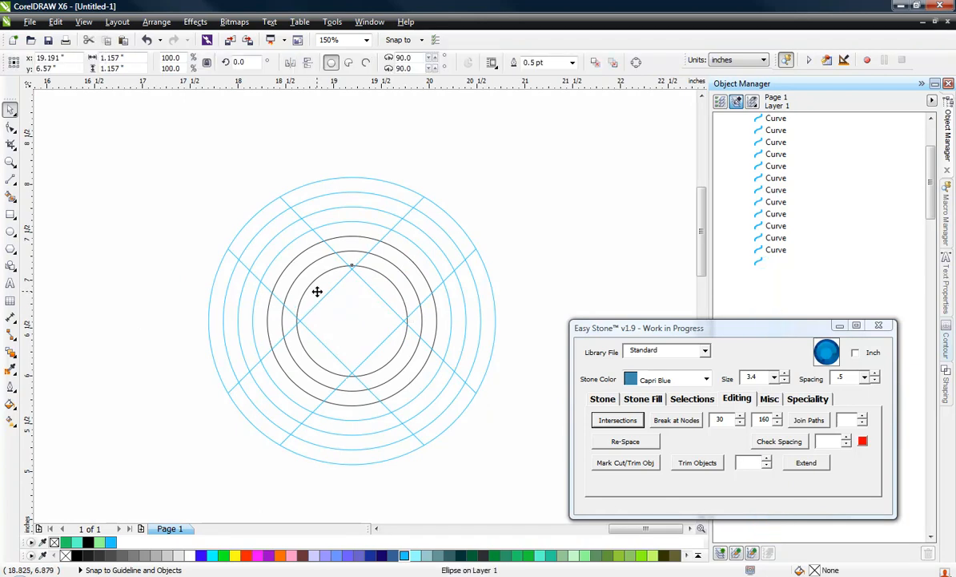
{"action": "left_click", "coordinate": [317, 297]}
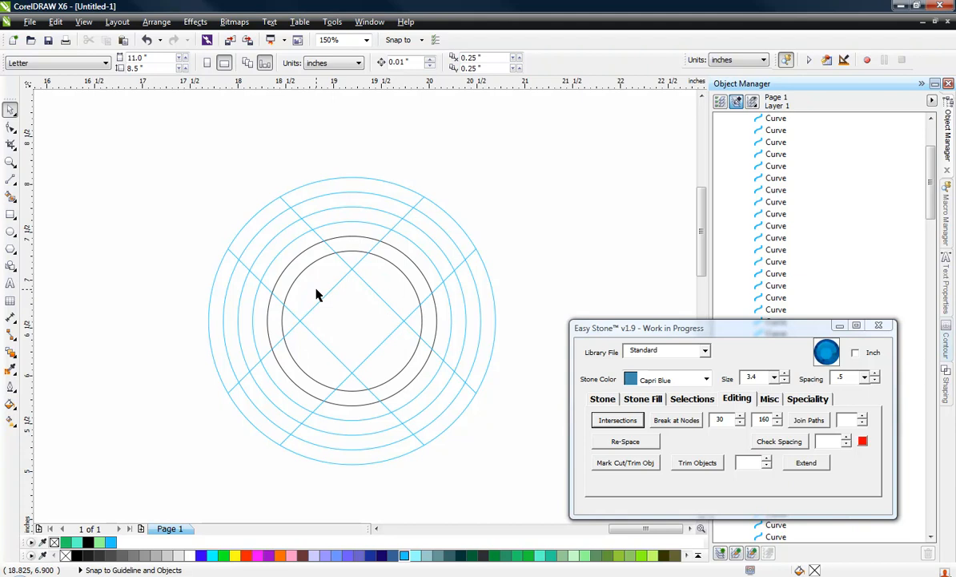
{"action": "left_click", "coordinate": [353, 388]}
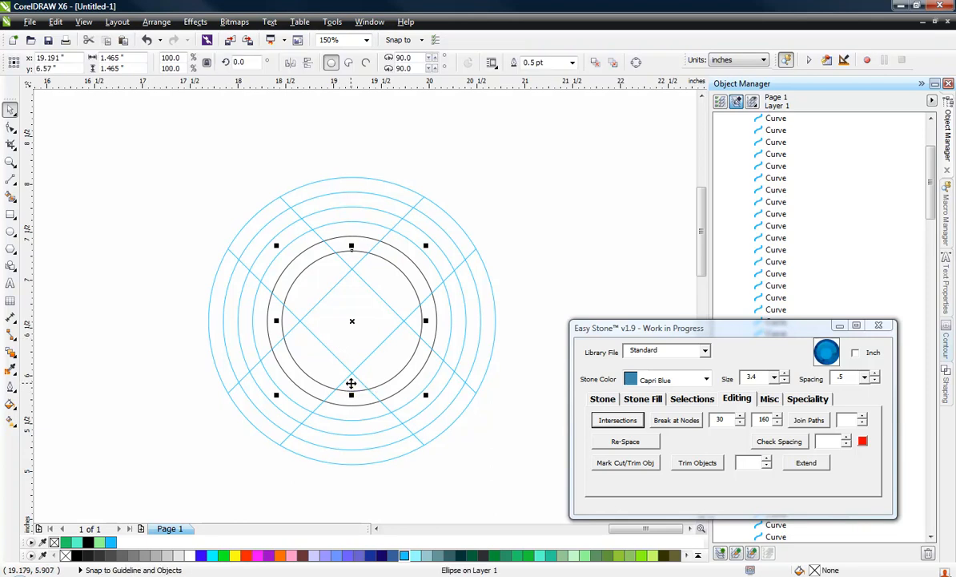
{"action": "left_click", "coordinate": [341, 407], "text": "shift"}
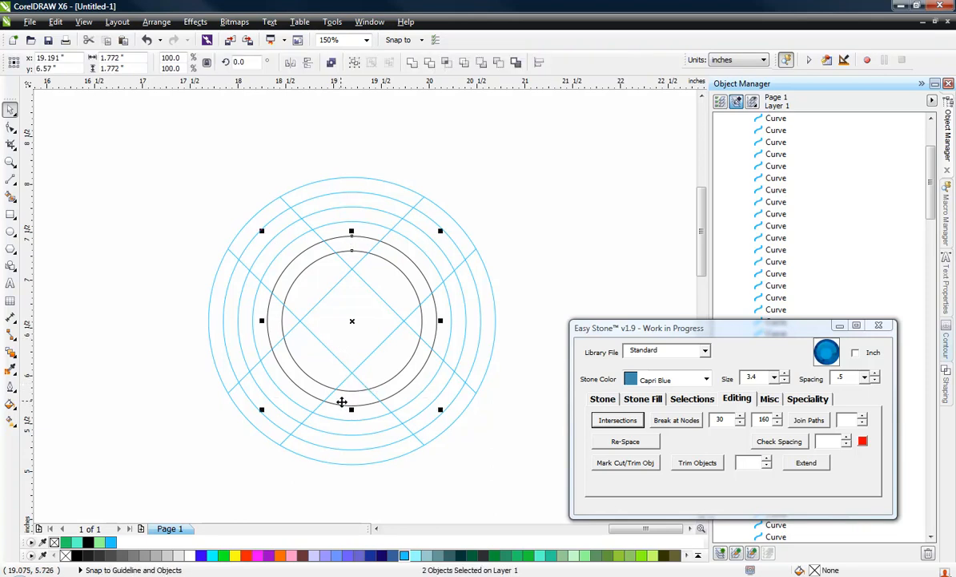
{"action": "left_click", "coordinate": [707, 380]}
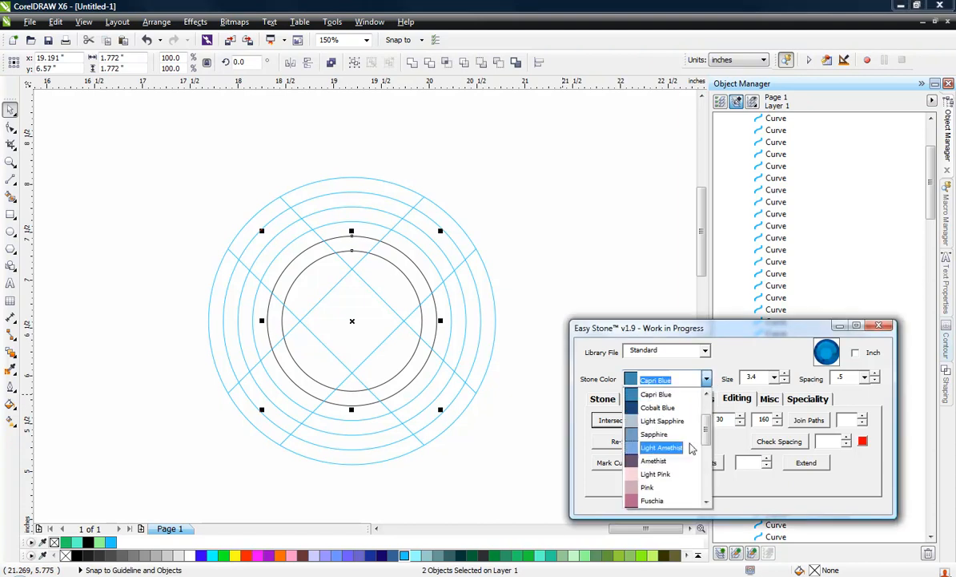
{"action": "scroll", "coordinate": [693, 450], "scroll_direction": "down", "scroll_amount": 4}
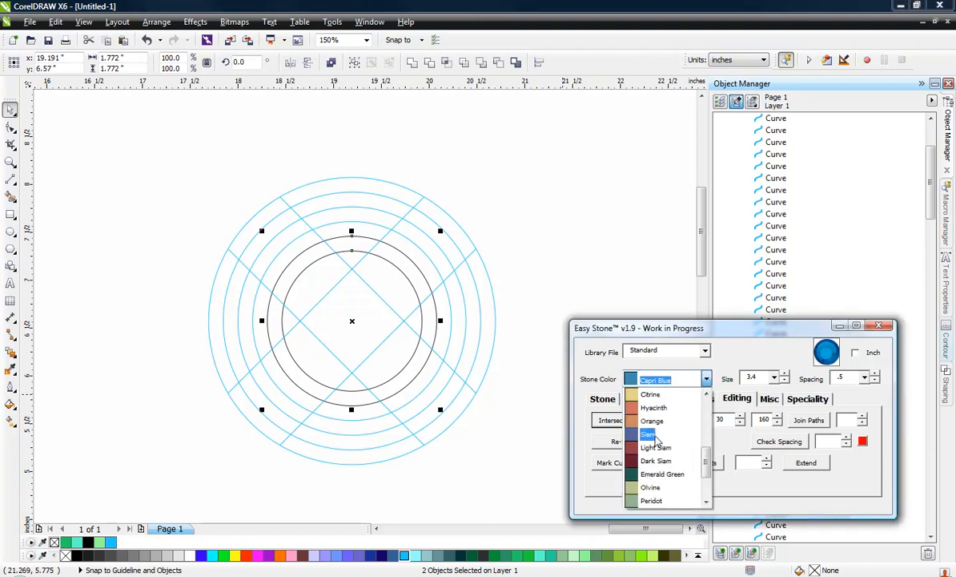
{"action": "left_click", "coordinate": [643, 447]}
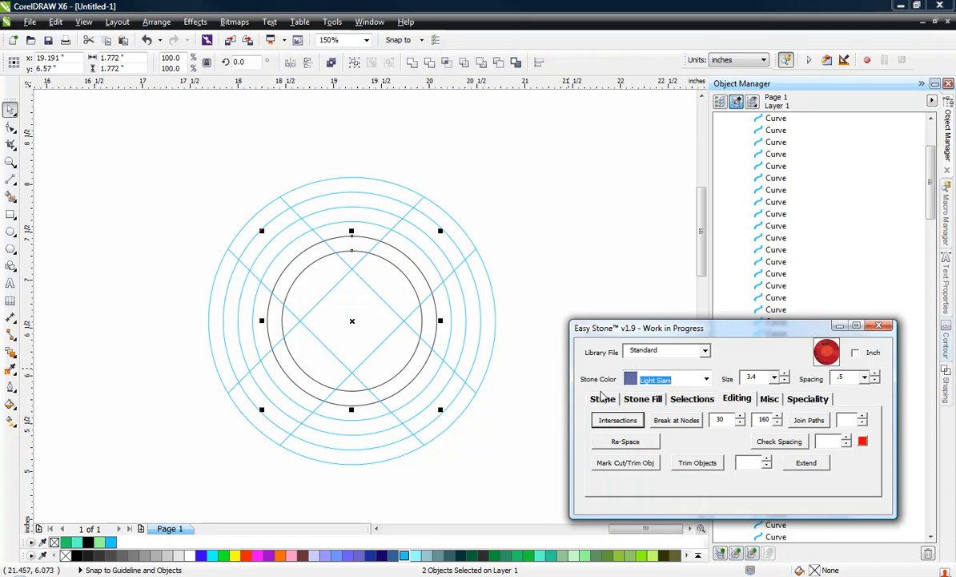
{"action": "left_click", "coordinate": [602, 399]}
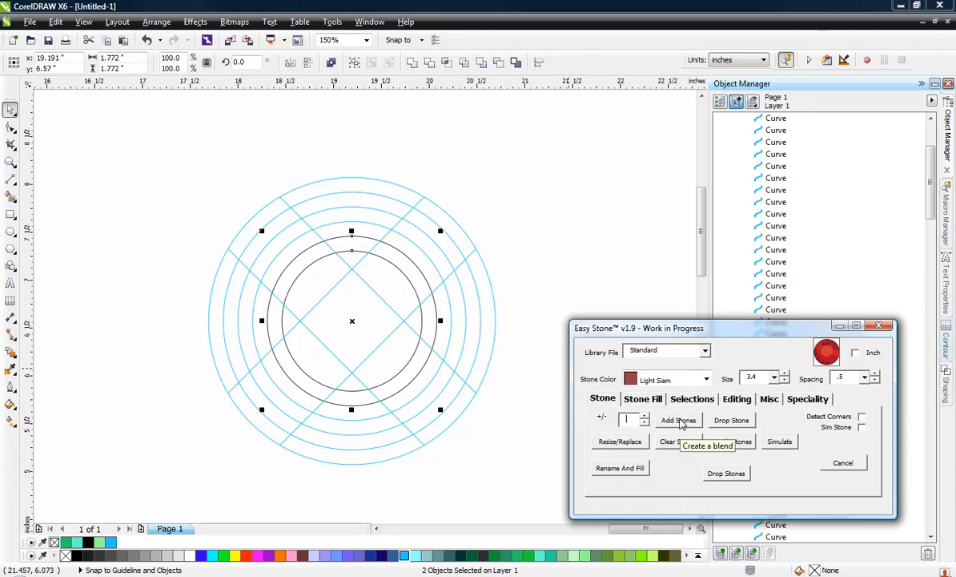
{"action": "left_click", "coordinate": [678, 425]}
{"action": "left_click", "coordinate": [568, 255]}
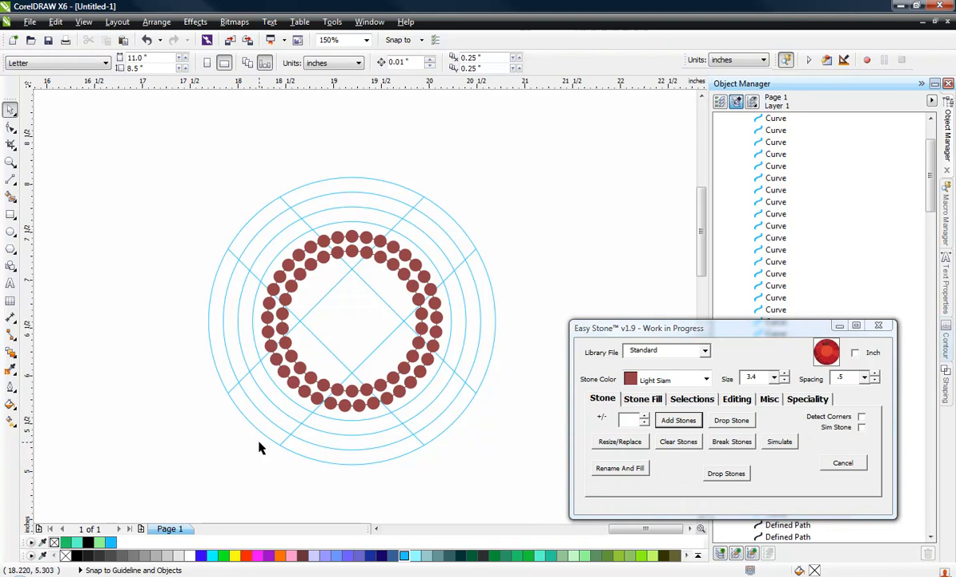
Give the four upper-left arc segments between the crossed lines a green outline and add Light Siam stones along them
{"action": "scroll", "coordinate": [237, 232], "scroll_direction": "up", "scroll_amount": 4}
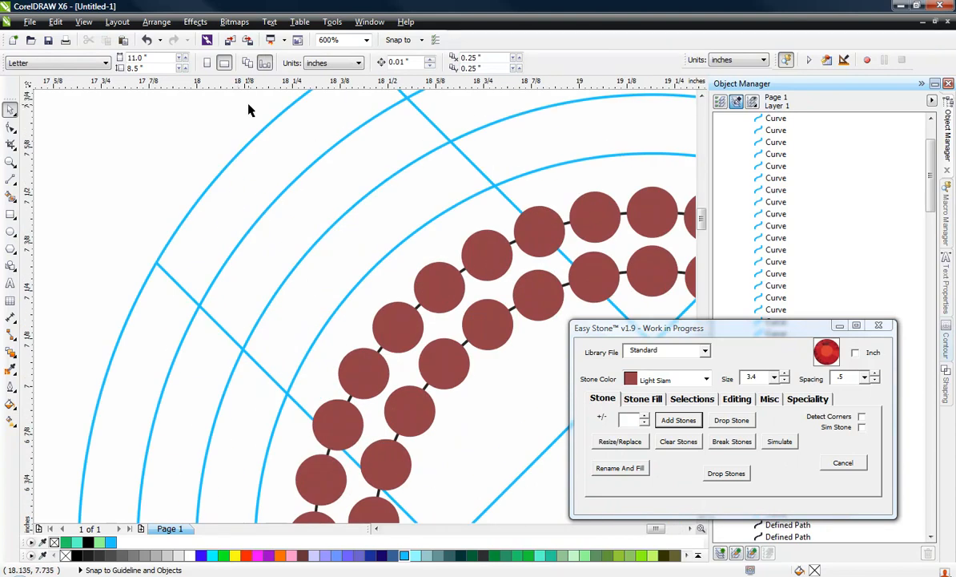
{"action": "left_click_drag", "start_coordinate": [249, 105], "coordinate": [330, 298]}
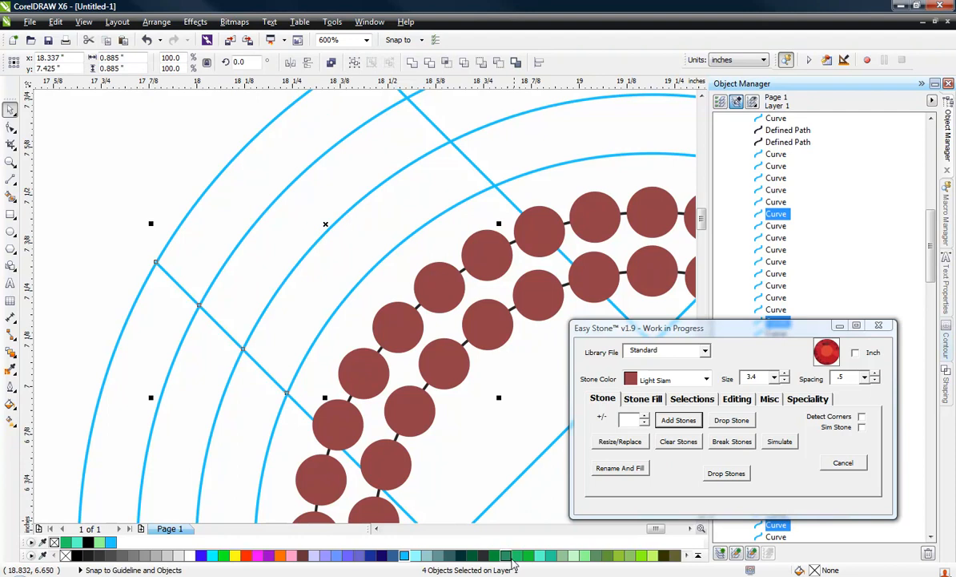
{"action": "right_click", "coordinate": [516, 554]}
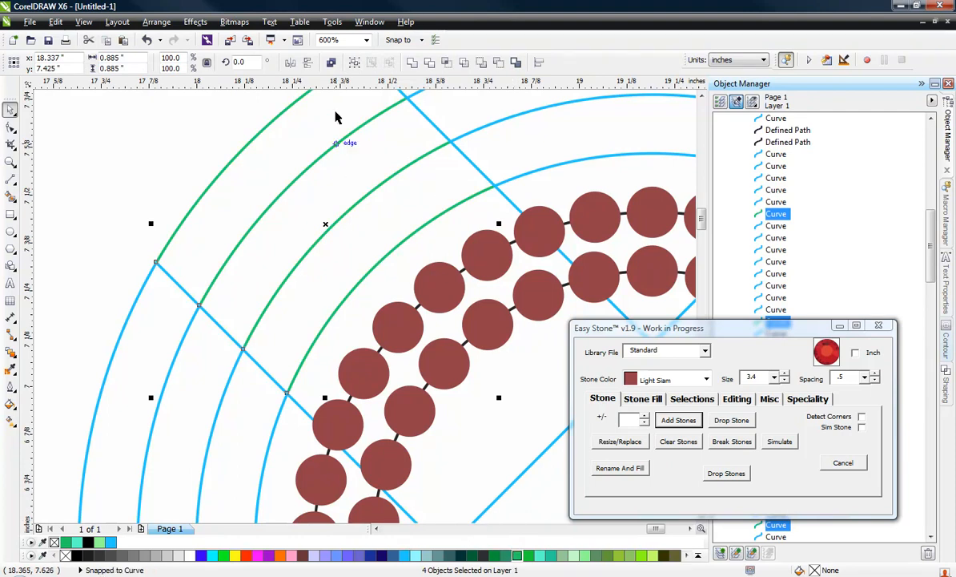
{"action": "scroll", "coordinate": [254, 289], "scroll_direction": "down", "scroll_amount": 1}
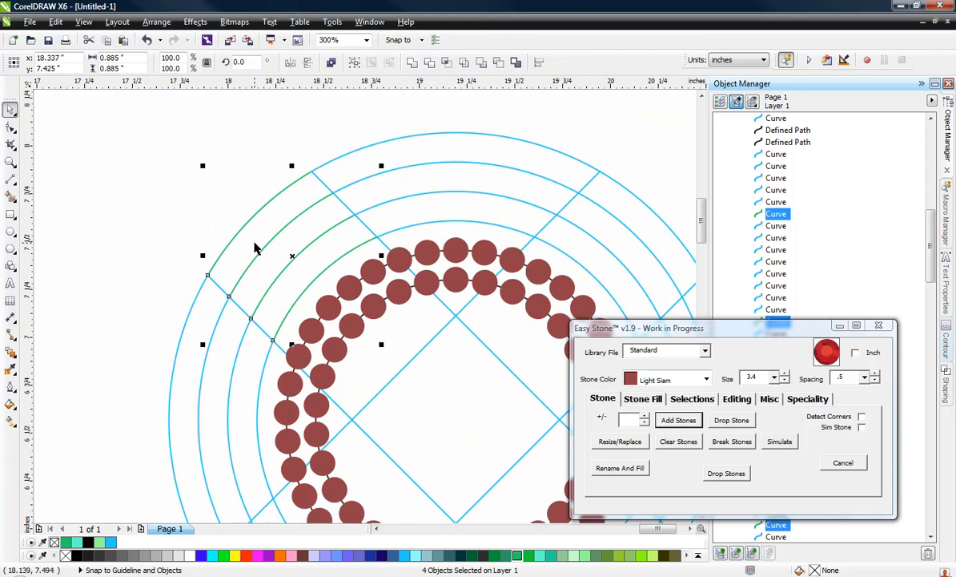
{"action": "left_click", "coordinate": [707, 380]}
{"action": "scroll", "coordinate": [708, 380], "scroll_direction": "up", "scroll_amount": 1}
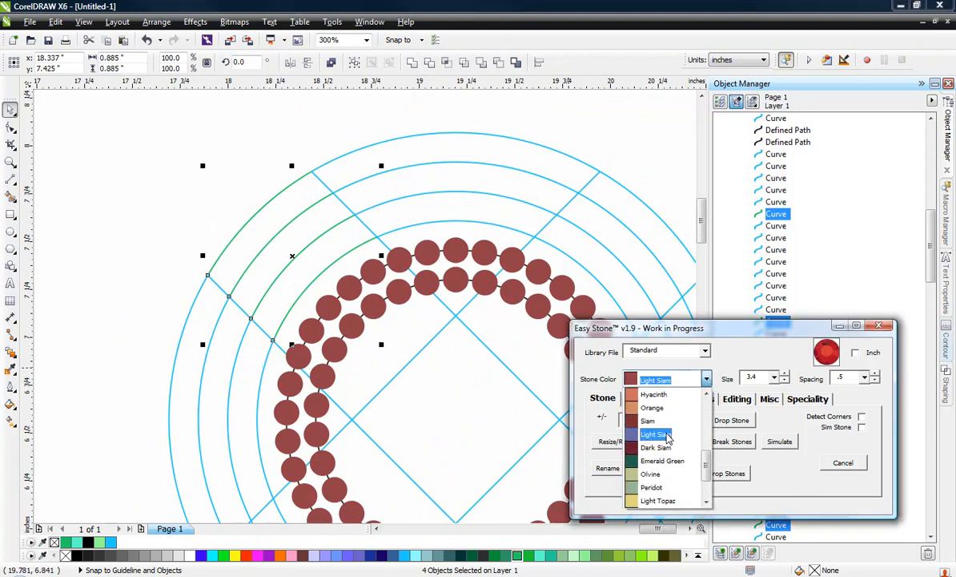
{"action": "left_click", "coordinate": [667, 433]}
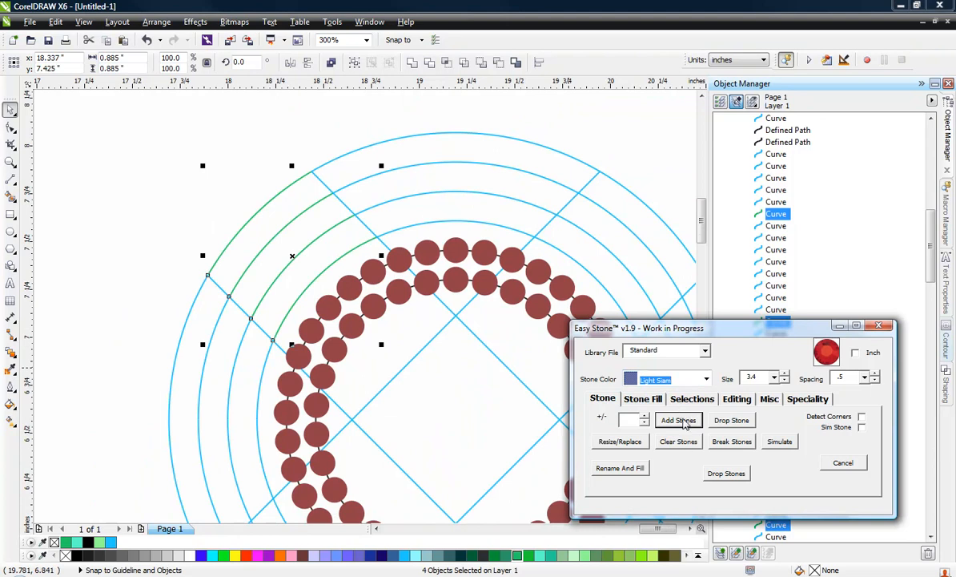
{"action": "left_click", "coordinate": [679, 421]}
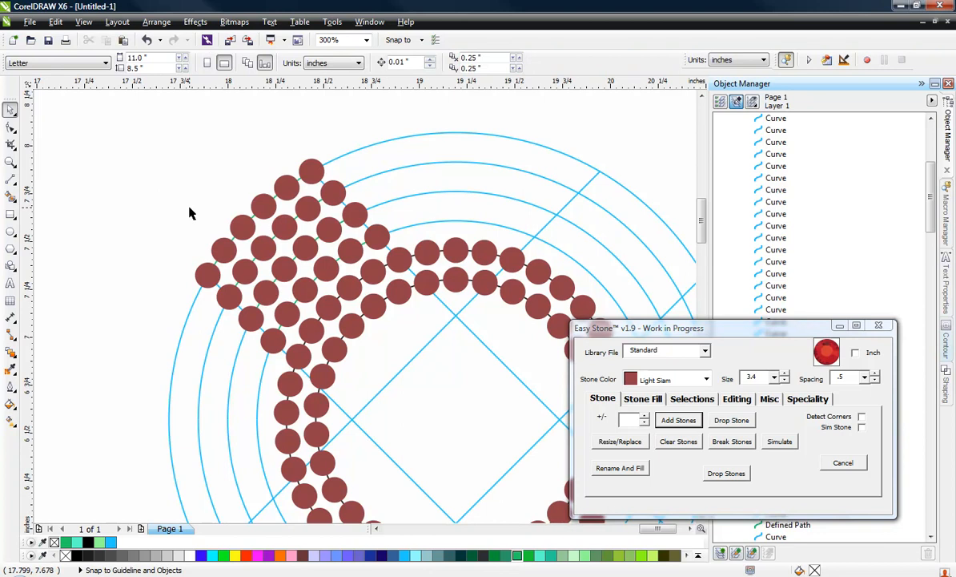
Outline the four upper-right diagonal arc segments in the same green and add Light Siam stones to them
{"action": "scroll", "coordinate": [190, 212], "scroll_direction": "down", "scroll_amount": 2}
{"action": "scroll", "coordinate": [439, 233], "scroll_direction": "up", "scroll_amount": 2}
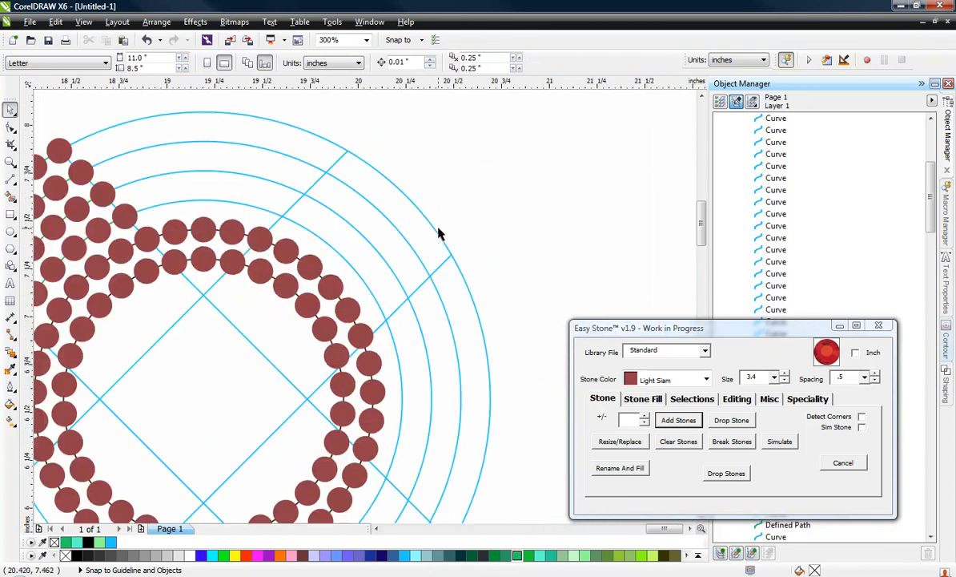
{"action": "left_click_drag", "start_coordinate": [433, 170], "coordinate": [343, 269]}
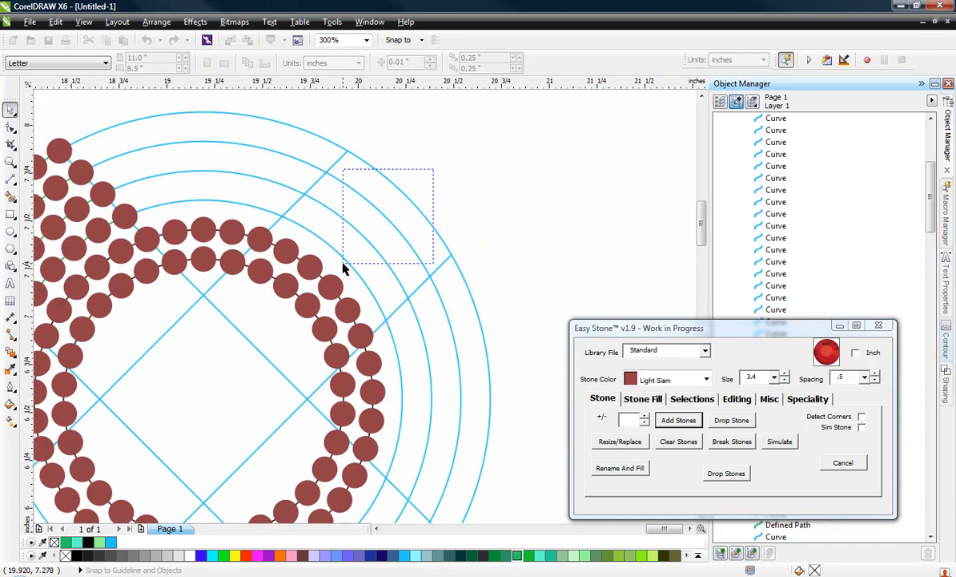
{"action": "mouse_move", "coordinate": [345, 267]}
{"action": "left_mouse_down"}
{"action": "mouse_move", "coordinate": [365, 215]}
{"action": "mouse_move", "coordinate": [345, 262]}
{"action": "left_mouse_up"}
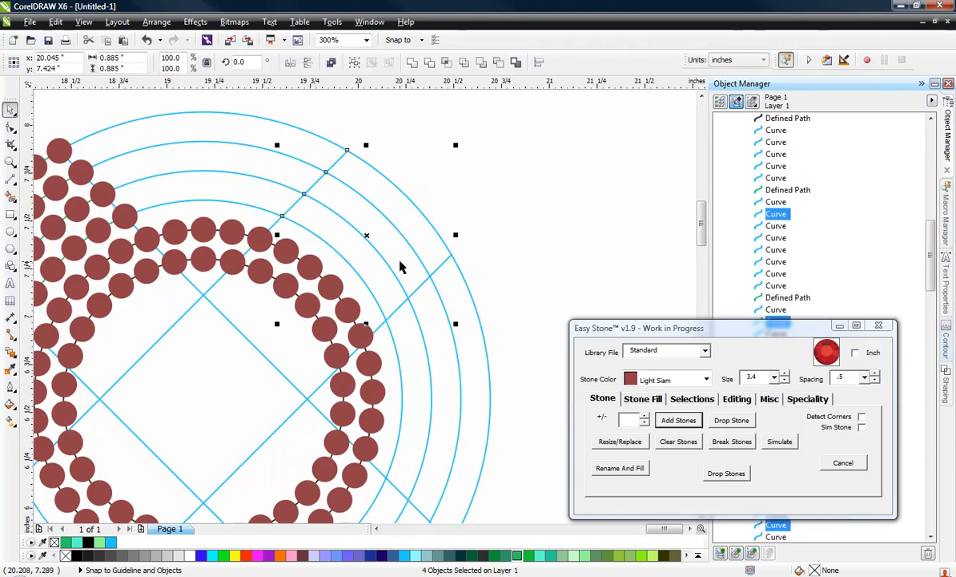
{"action": "right_click", "coordinate": [517, 556]}
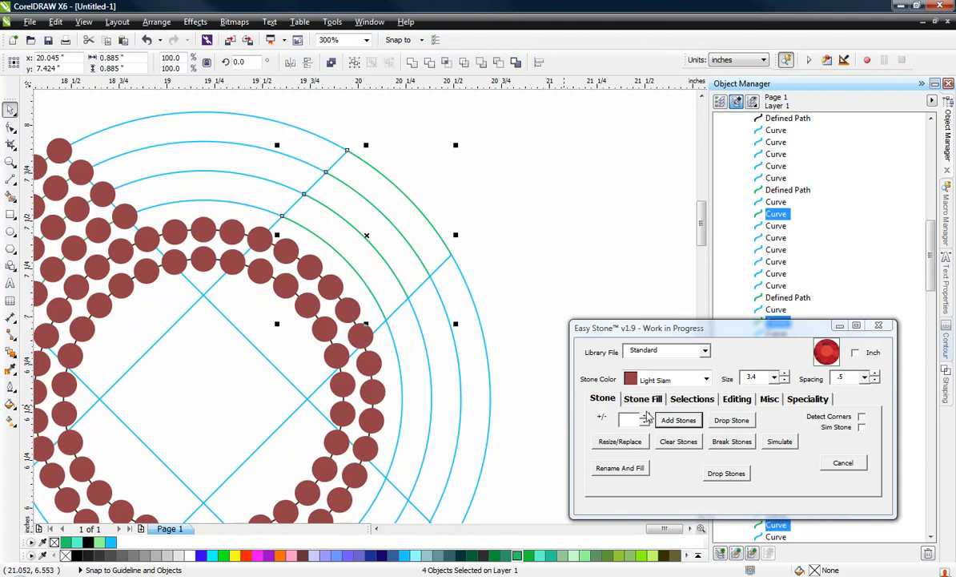
{"action": "left_click", "coordinate": [679, 420]}
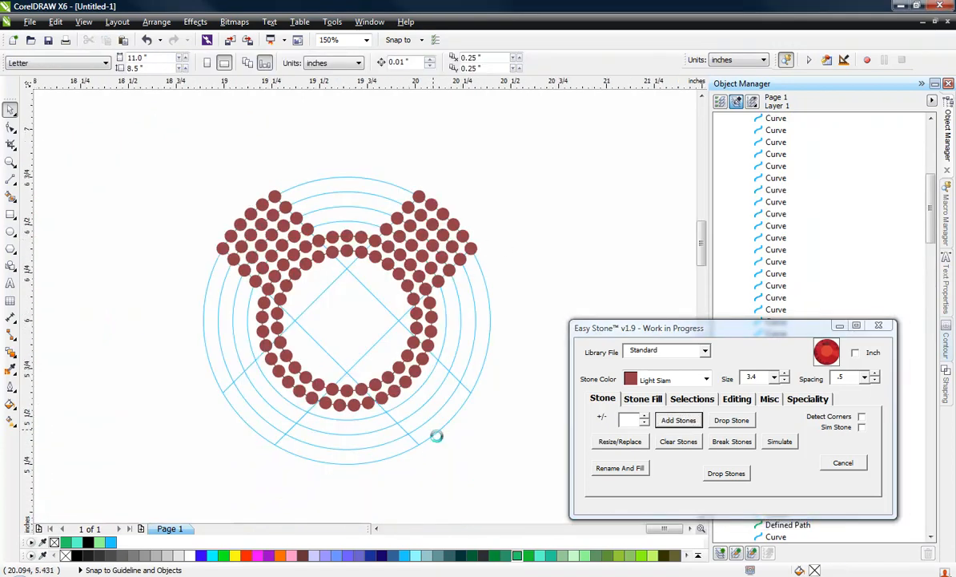
Give the four lower-right diagonal arc segments the green outline and add Light Siam stones along them
{"action": "scroll", "coordinate": [438, 436], "scroll_direction": "up", "scroll_amount": 1}
{"action": "left_click_drag", "start_coordinate": [461, 451], "coordinate": [423, 325]}
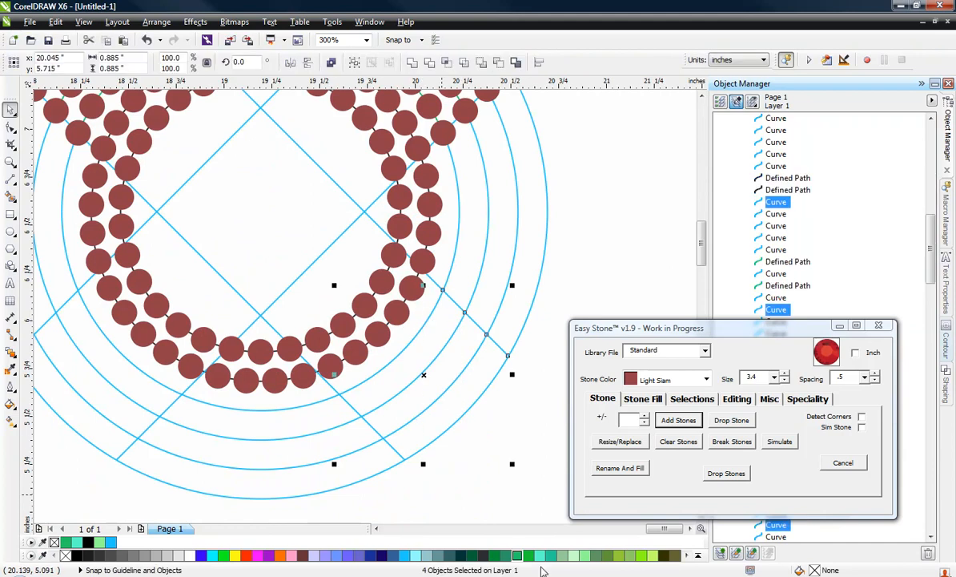
{"action": "right_click", "coordinate": [519, 556]}
{"action": "left_click", "coordinate": [680, 421]}
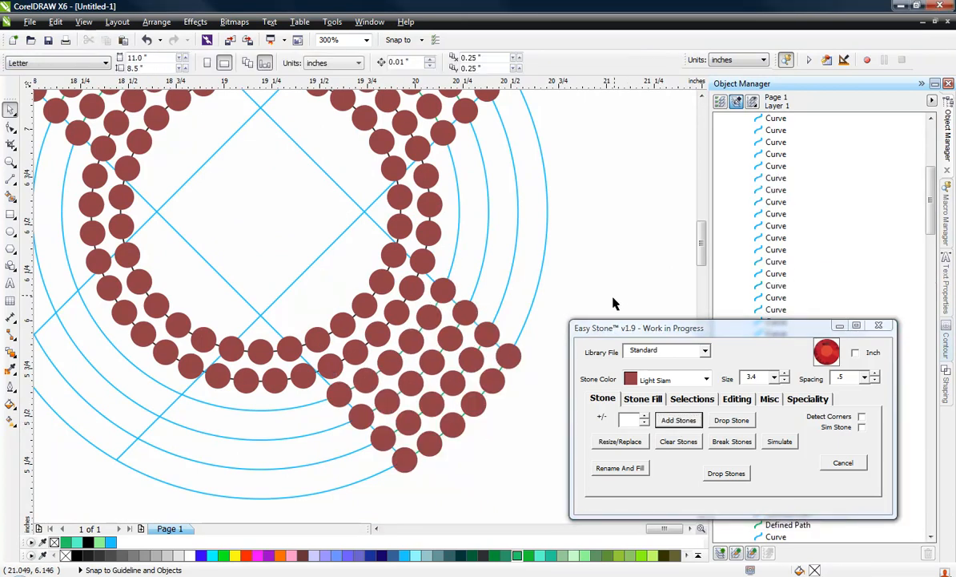
Add Light Siam stones along the four lower-left diagonal arc segments of the O
{"action": "scroll", "coordinate": [617, 301], "scroll_direction": "down", "scroll_amount": 2}
{"action": "scroll", "coordinate": [407, 310], "scroll_direction": "up", "scroll_amount": 2}
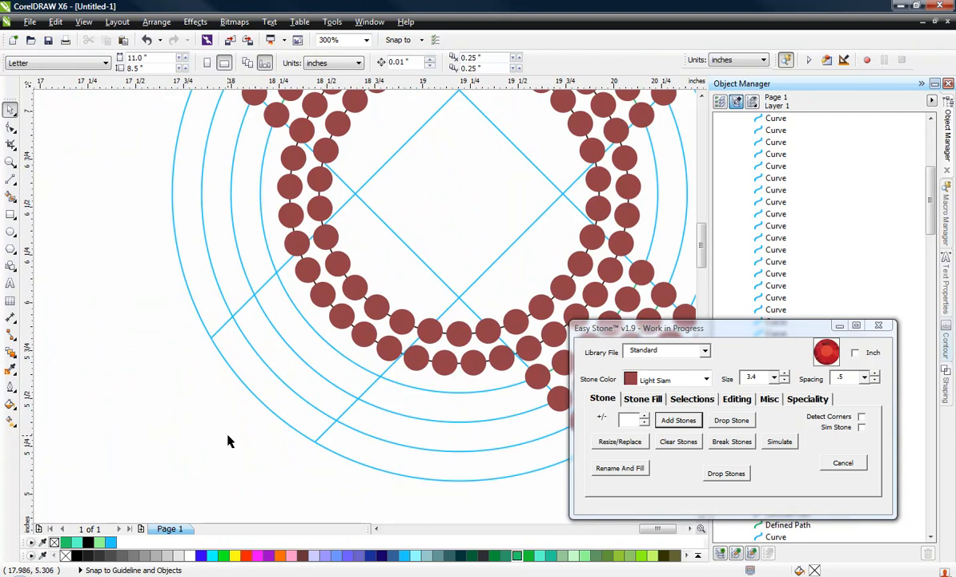
{"action": "left_click_drag", "start_coordinate": [281, 440], "coordinate": [302, 317]}
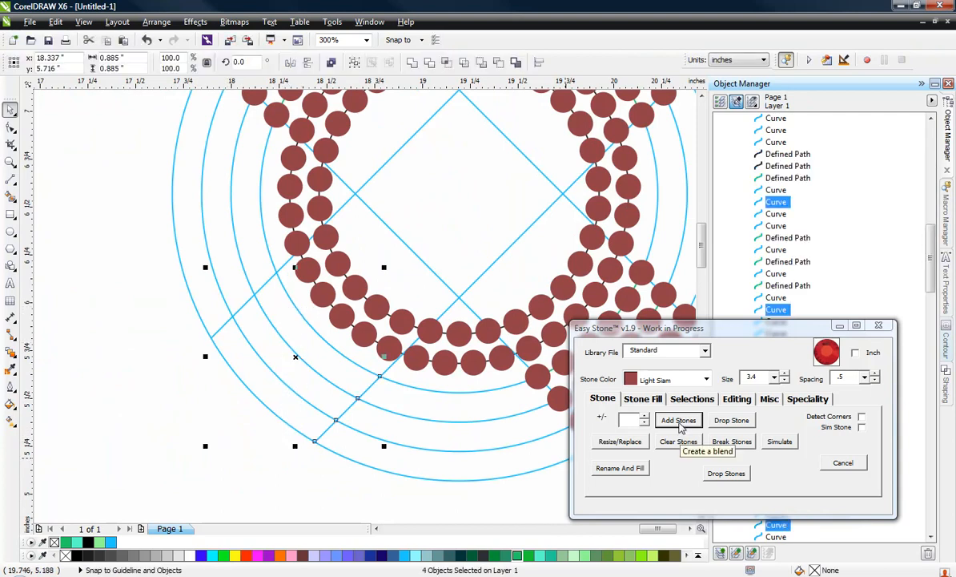
{"action": "left_click", "coordinate": [679, 419]}
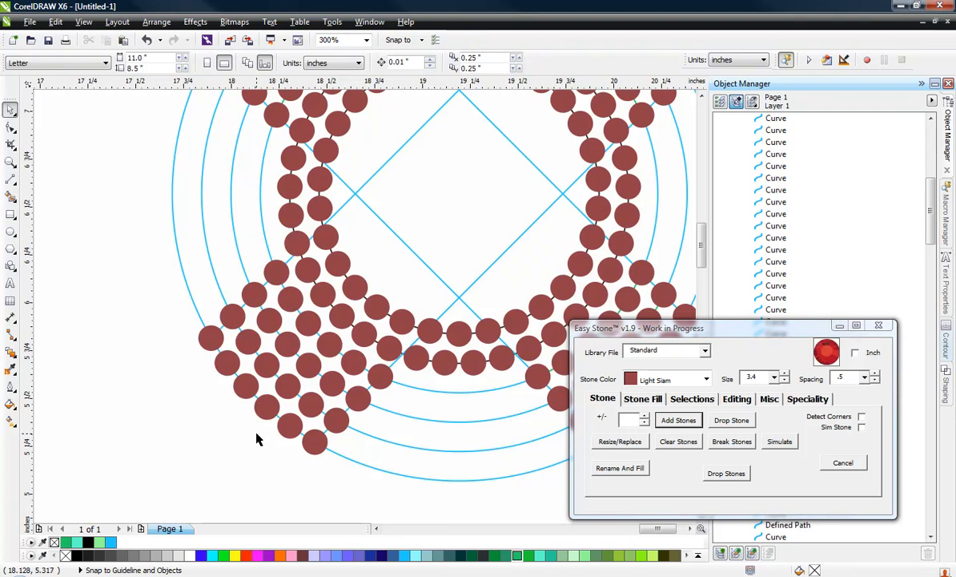
Switch the stone colour to Crystal and add stones along the four light blue arc segments at the top of the O
{"action": "scroll", "coordinate": [256, 438], "scroll_direction": "down", "scroll_amount": 2}
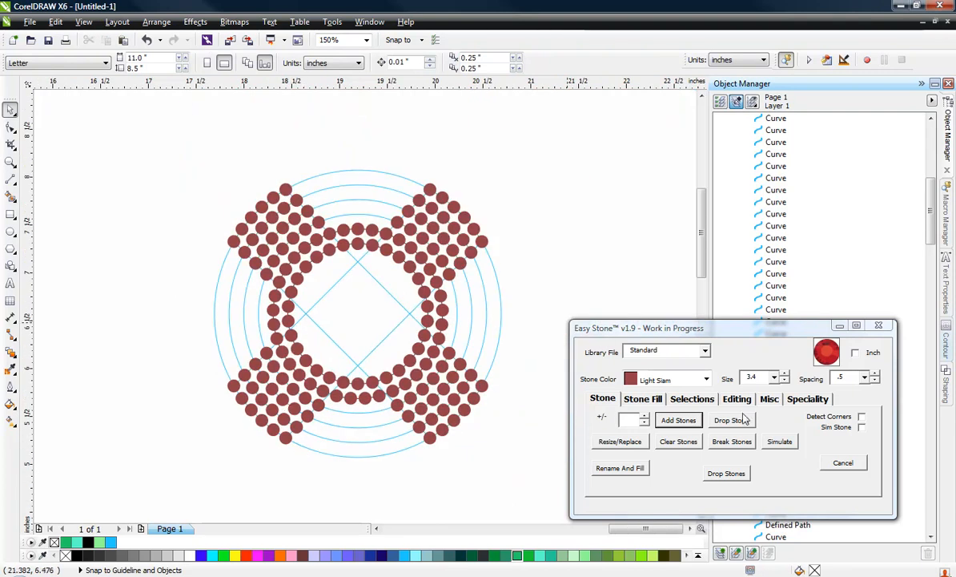
{"action": "left_click", "coordinate": [686, 378]}
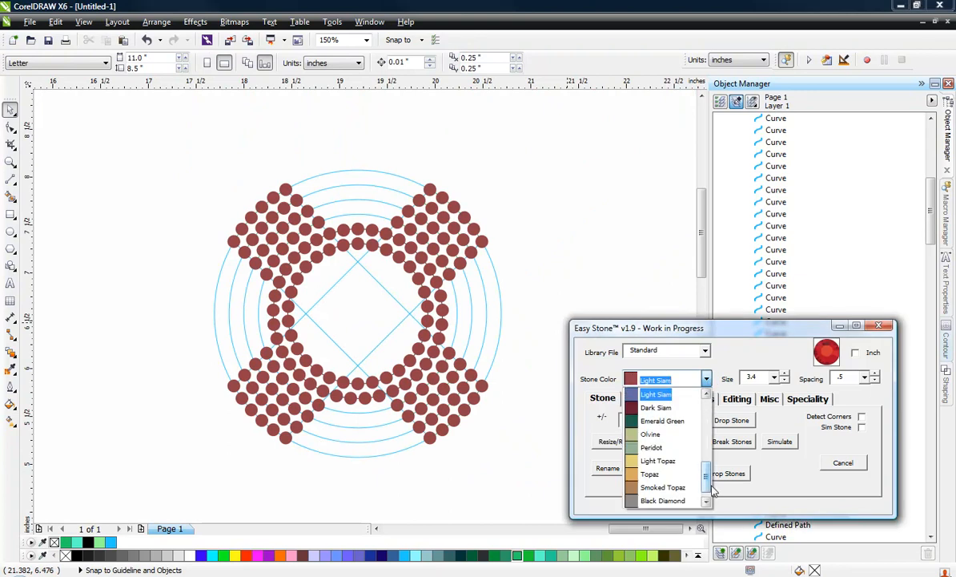
{"action": "scroll", "coordinate": [706, 479], "scroll_direction": "up", "scroll_amount": 5}
{"action": "left_click", "coordinate": [657, 393]}
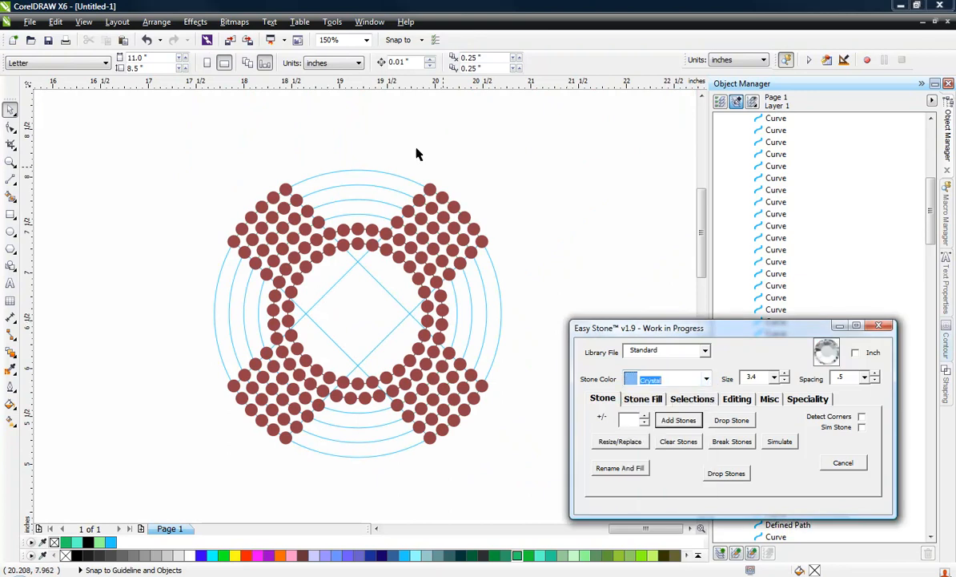
{"action": "scroll", "coordinate": [366, 159], "scroll_direction": "up", "scroll_amount": 2}
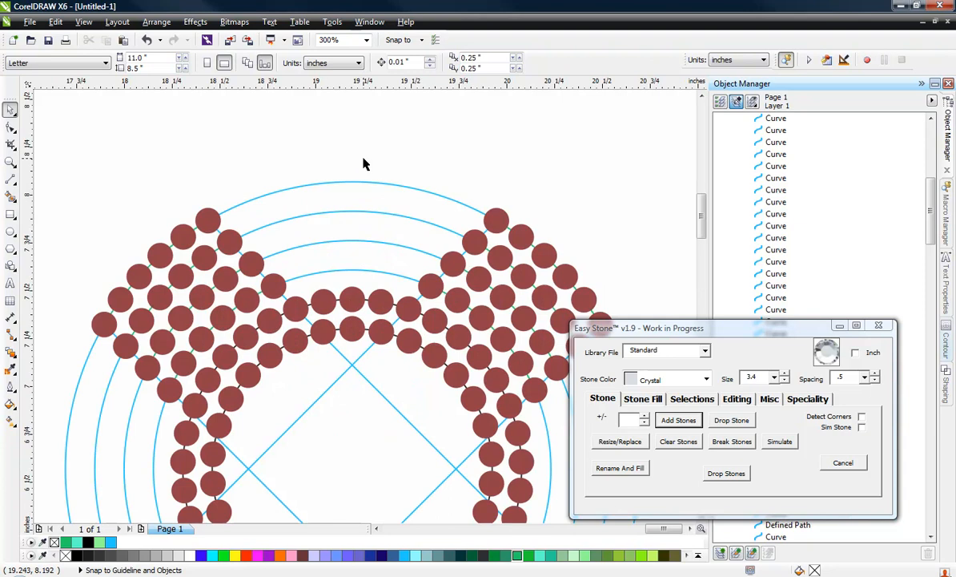
{"action": "left_click_drag", "start_coordinate": [340, 154], "coordinate": [359, 276]}
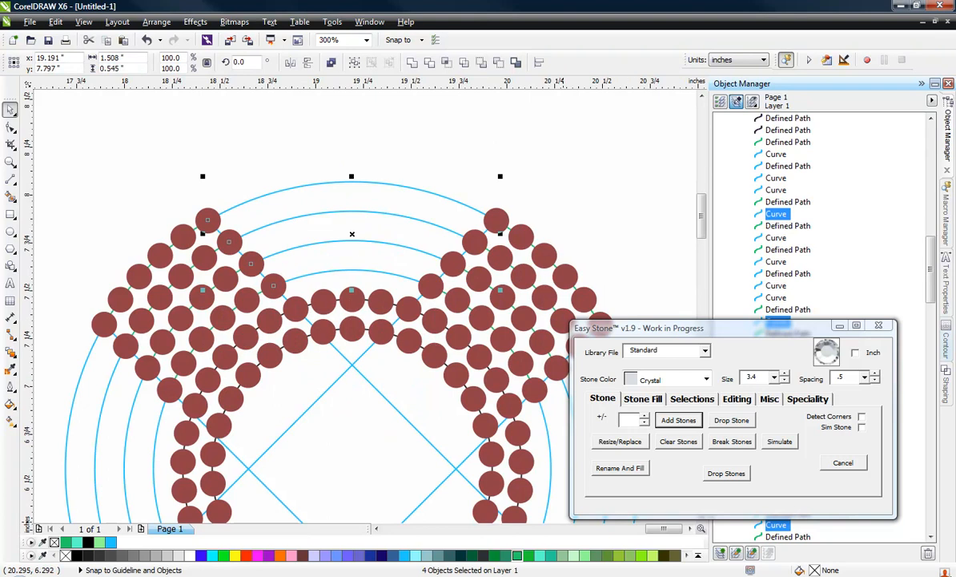
{"action": "left_click", "coordinate": [679, 422]}
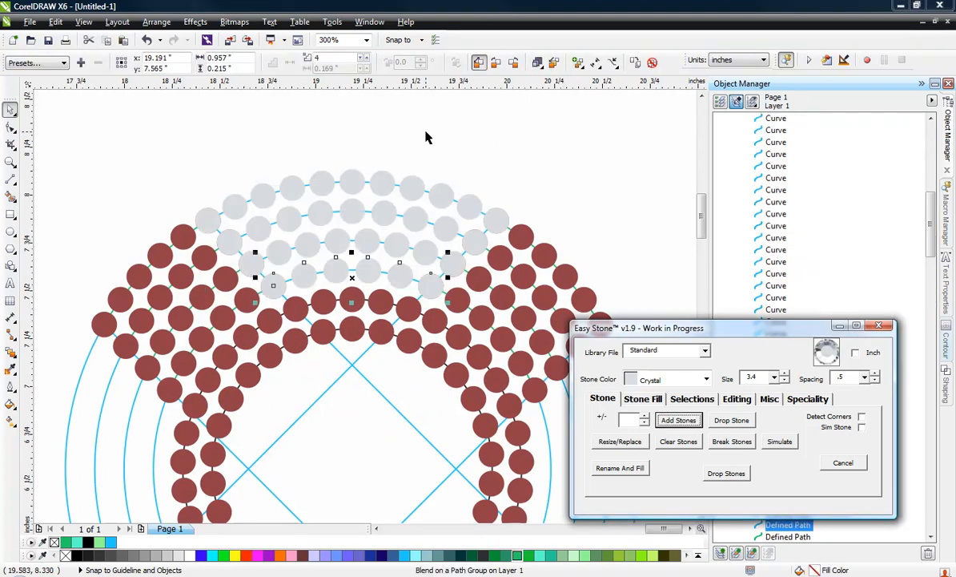
{"action": "left_click", "coordinate": [357, 130]}
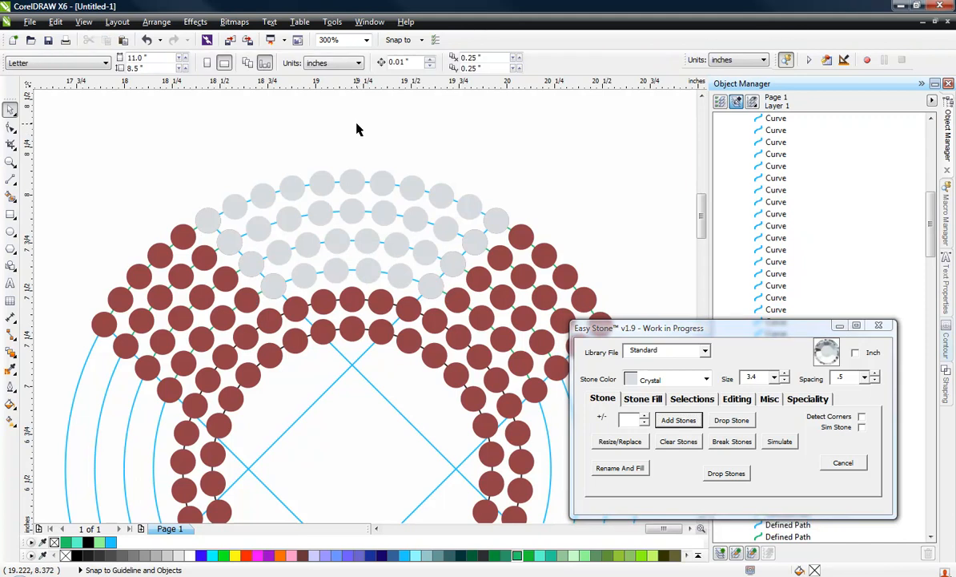
Select the Crystal stones on the four top arc segments
{"action": "left_click_drag", "start_coordinate": [314, 140], "coordinate": [405, 273]}
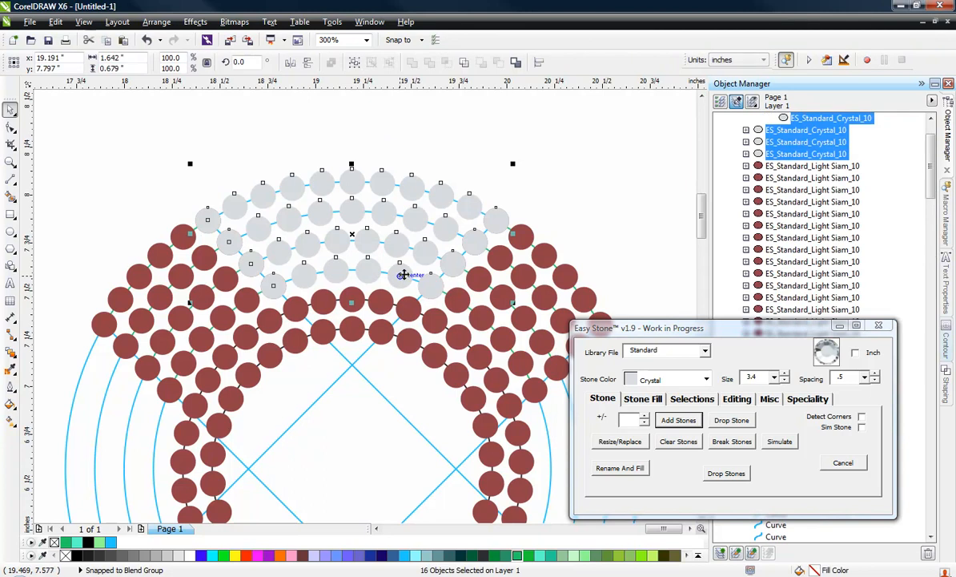
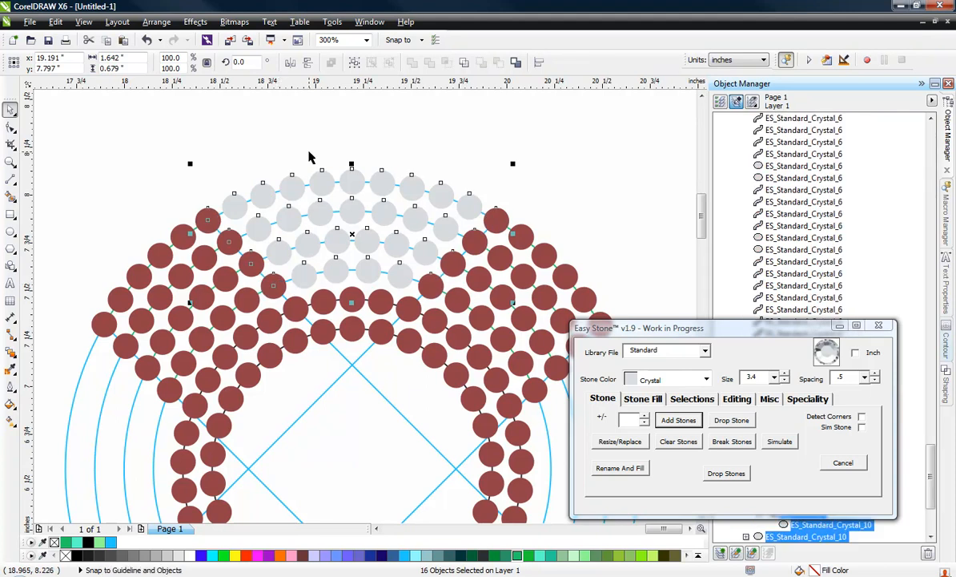
Add Crystal stones along the four light blue arc segments at the bottom of the O and place them behind the Light Siam stones
{"action": "left_click", "coordinate": [345, 150]}
{"action": "scroll", "coordinate": [358, 184], "scroll_direction": "down", "scroll_amount": 2}
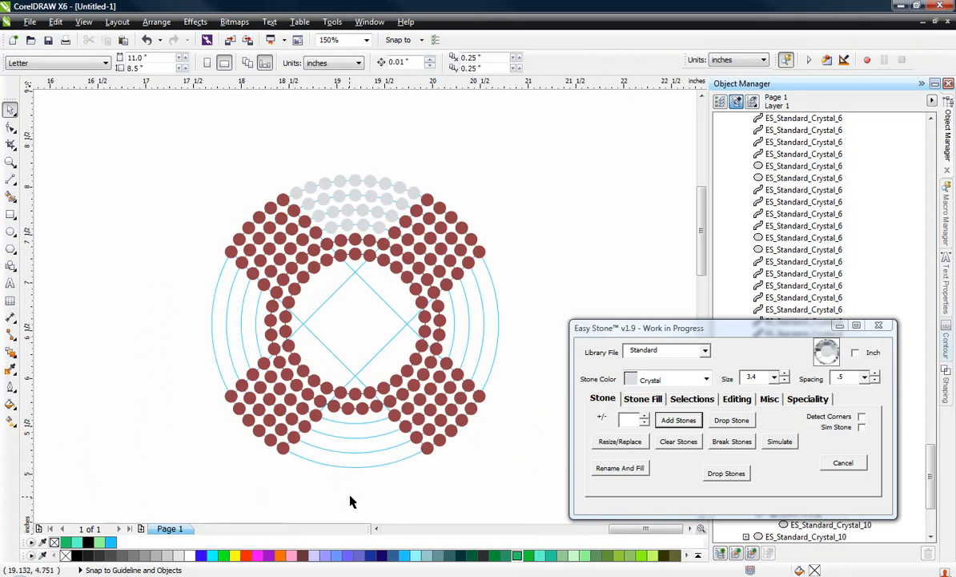
{"action": "left_click_drag", "start_coordinate": [352, 493], "coordinate": [357, 422]}
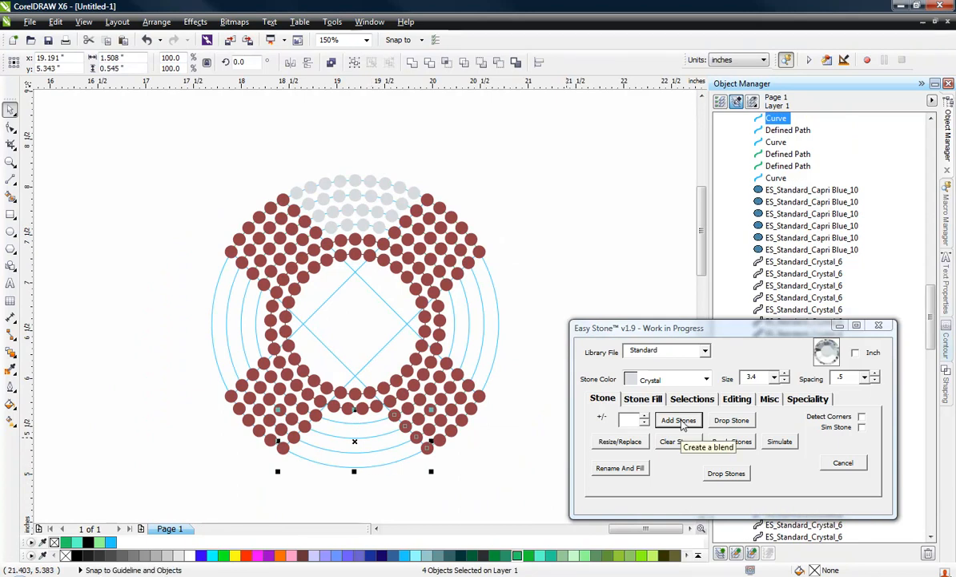
{"action": "left_click", "coordinate": [680, 423]}
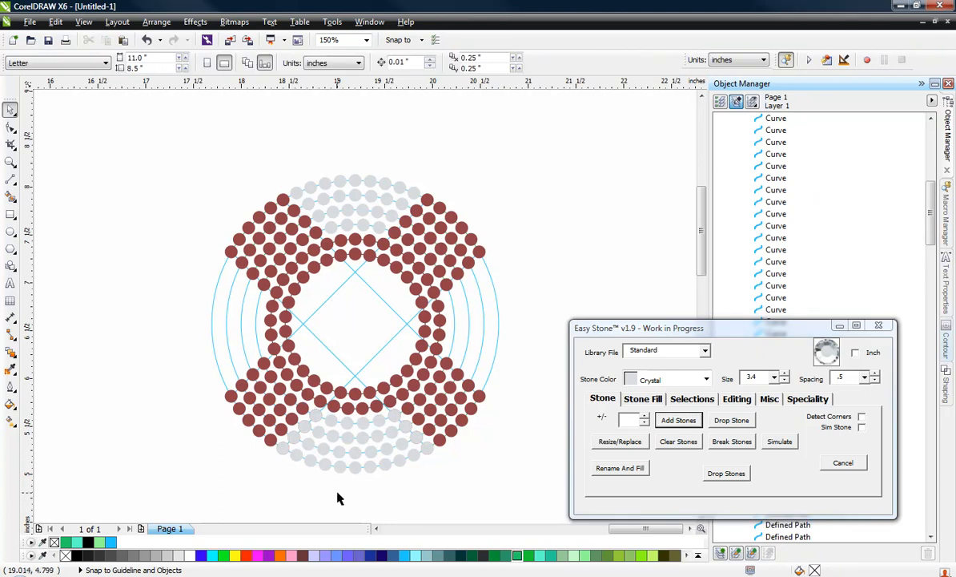
{"action": "left_click_drag", "start_coordinate": [342, 495], "coordinate": [359, 422]}
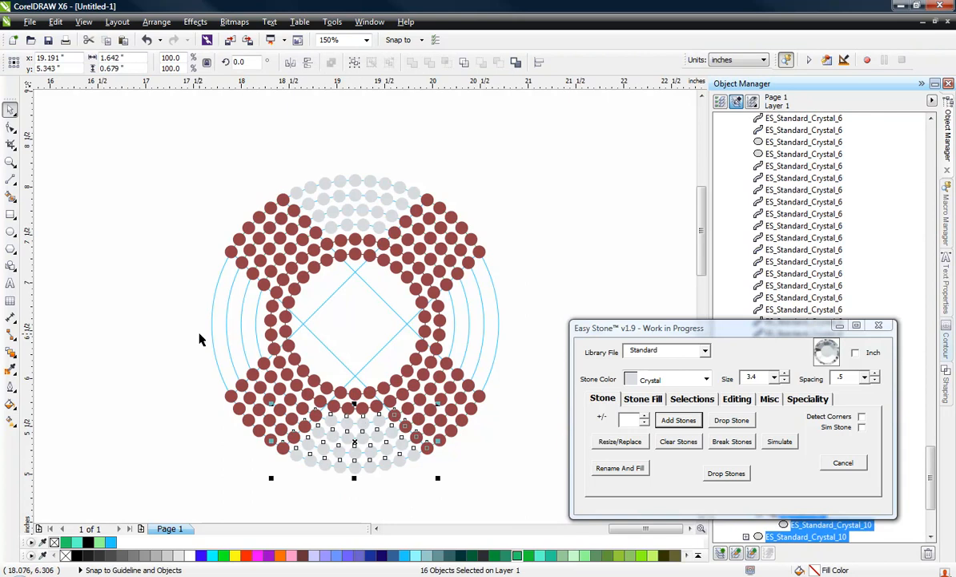
{"action": "left_click", "coordinate": [176, 314]}
Check the light blue arc segments on the left side of the O one by one for curves split into two pieces
{"action": "scroll", "coordinate": [179, 313], "scroll_direction": "up", "scroll_amount": 2}
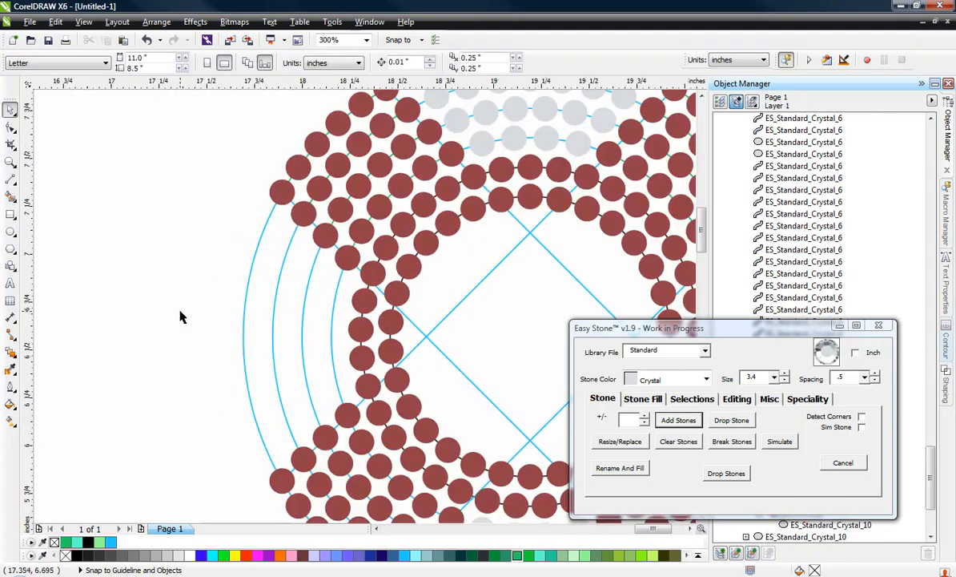
{"action": "left_click_drag", "start_coordinate": [189, 272], "coordinate": [333, 371]}
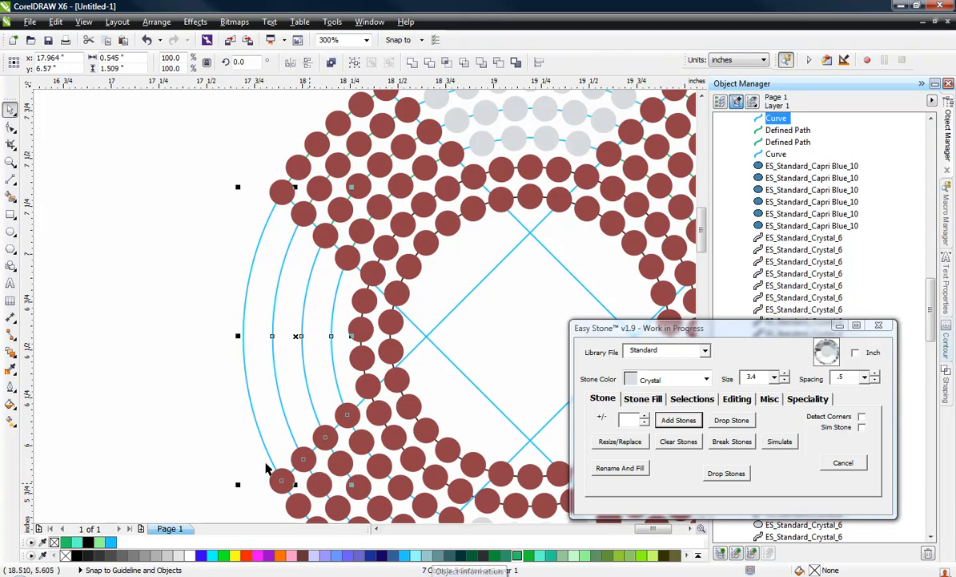
{"action": "left_click", "coordinate": [192, 361]}
{"action": "left_click", "coordinate": [273, 361]}
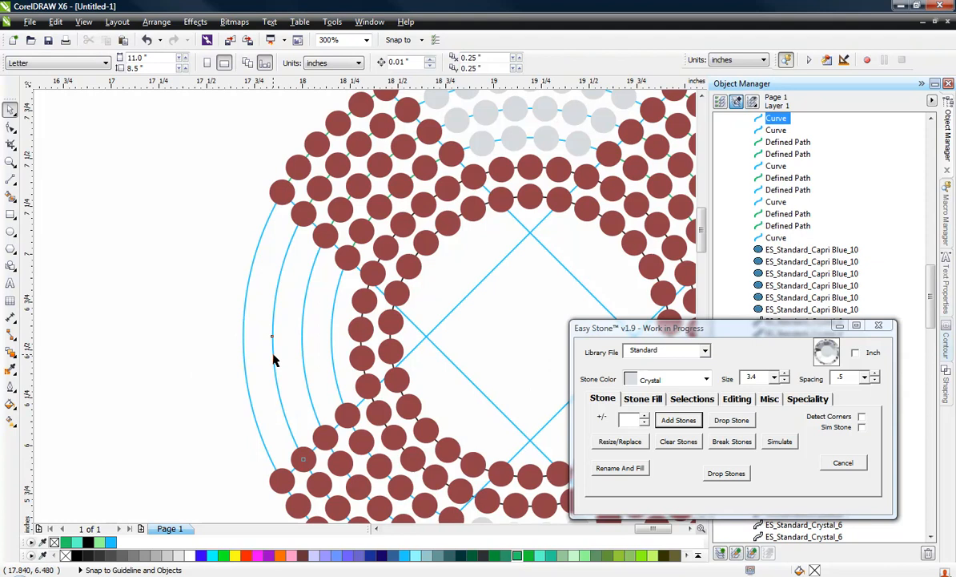
{"action": "left_click", "coordinate": [273, 302]}
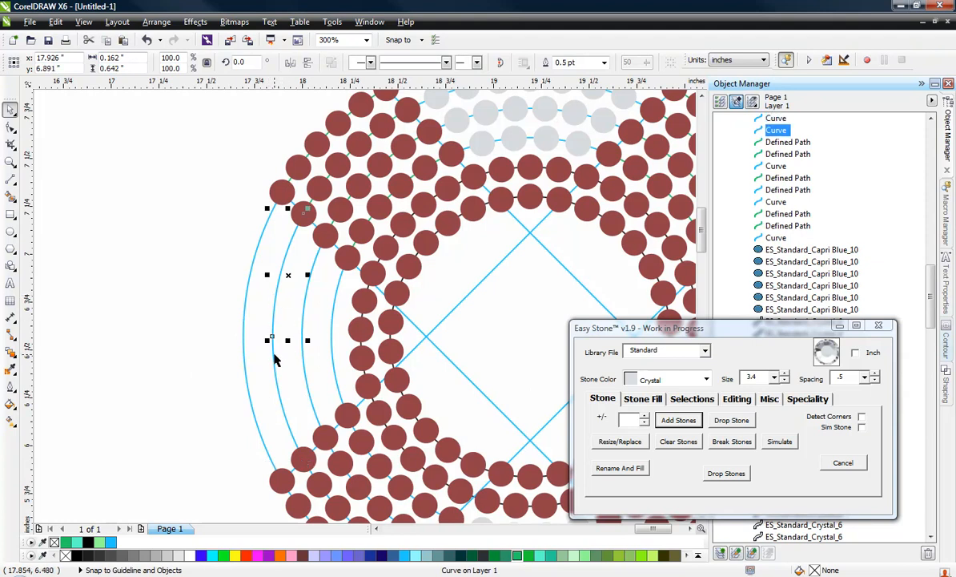
{"action": "left_click", "coordinate": [205, 330]}
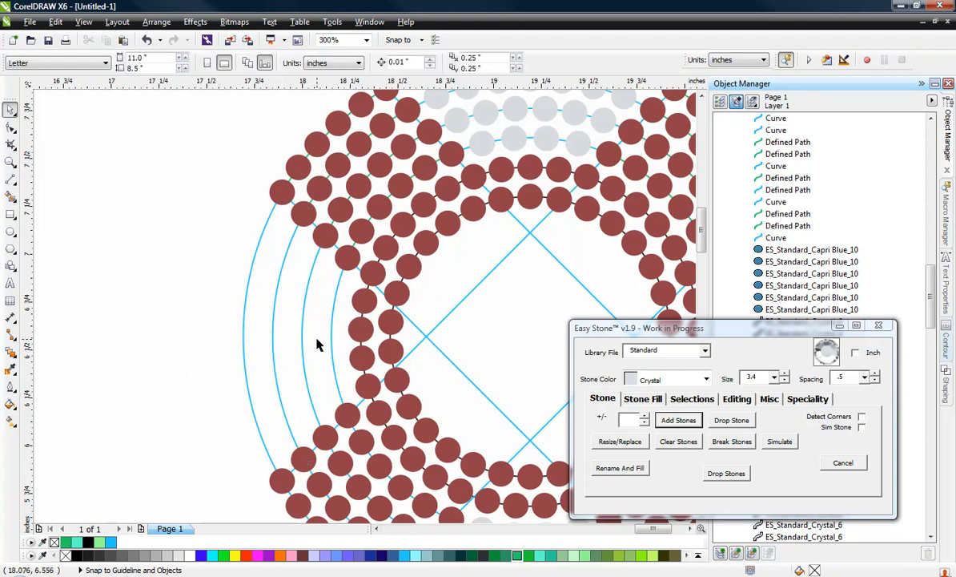
{"action": "left_click", "coordinate": [335, 361]}
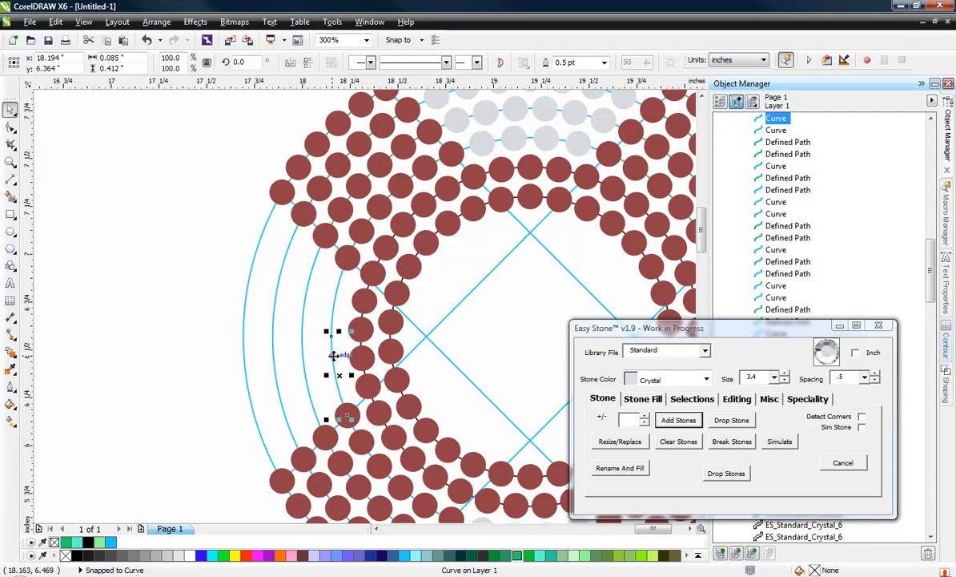
{"action": "left_click", "coordinate": [60, 284]}
{"action": "left_click", "coordinate": [247, 330]}
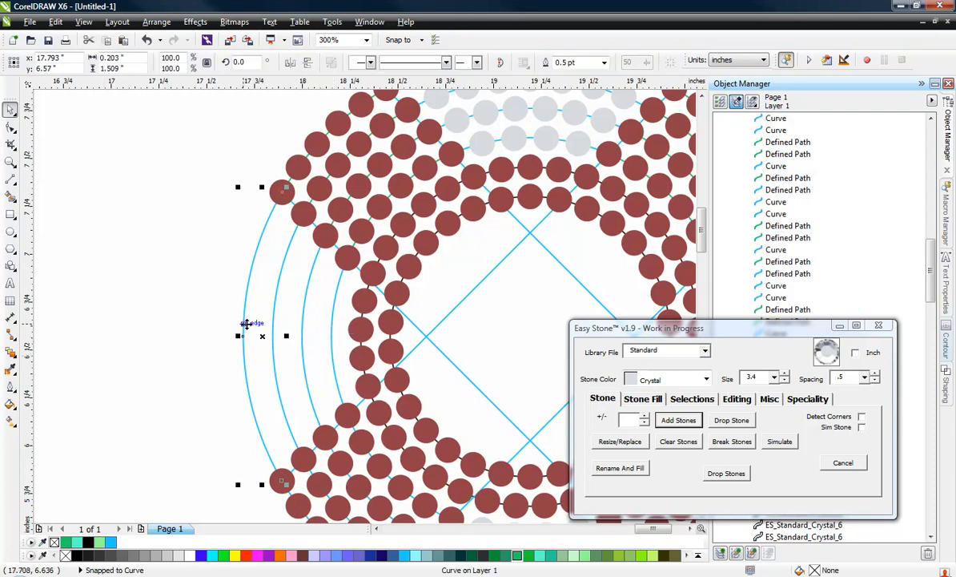
{"action": "left_click", "coordinate": [200, 312]}
Add Crystal stones along all the left arc segments of the O and send them behind the Light Siam stones
{"action": "left_click_drag", "start_coordinate": [208, 293], "coordinate": [338, 367]}
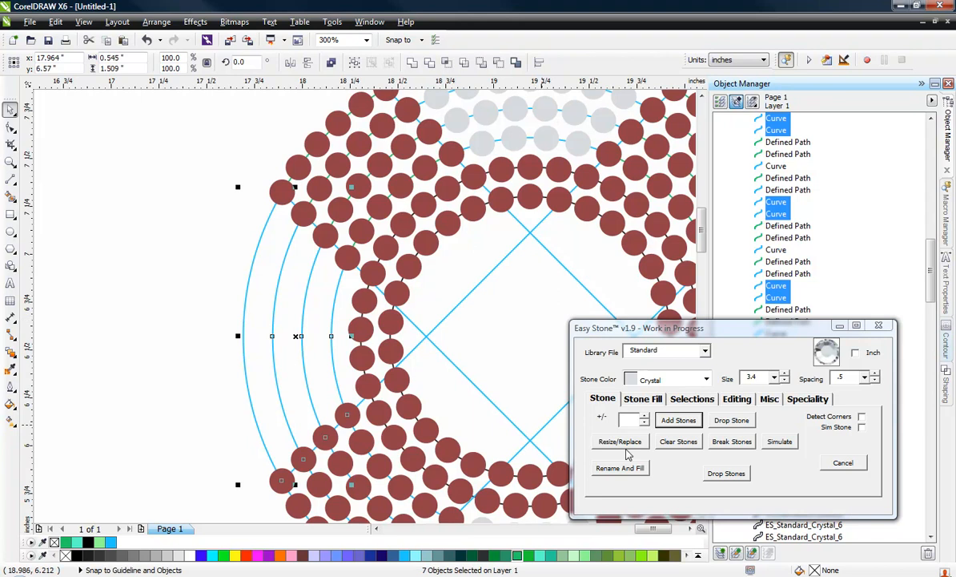
{"action": "left_click", "coordinate": [675, 420]}
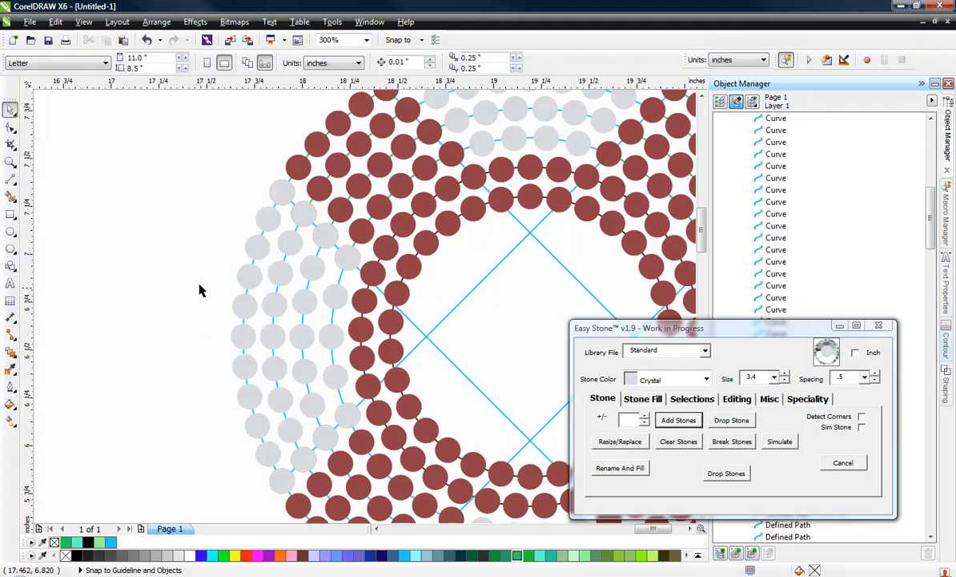
{"action": "left_click_drag", "start_coordinate": [194, 267], "coordinate": [337, 382]}
{"action": "key", "text": "shift+Page_Down"}
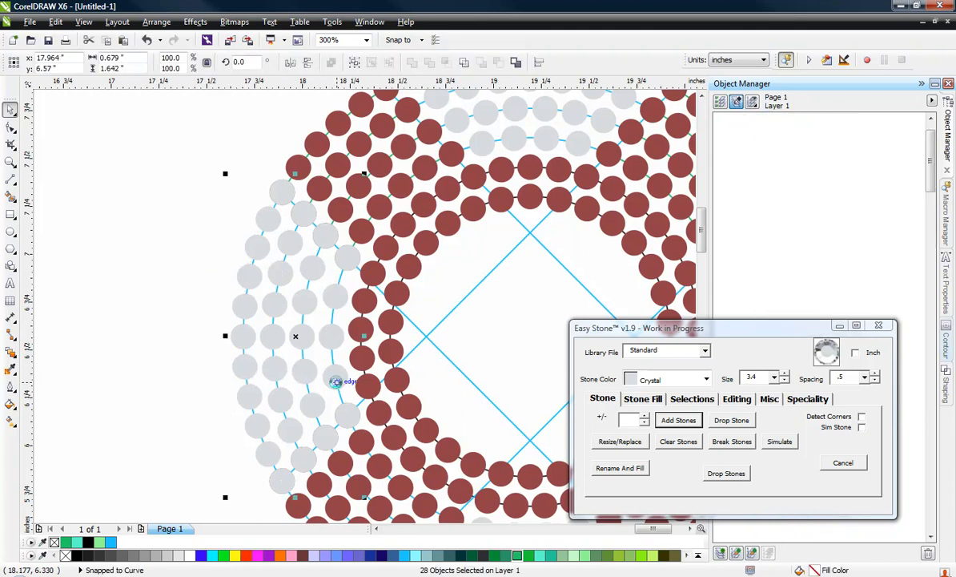
{"action": "left_click", "coordinate": [201, 282]}
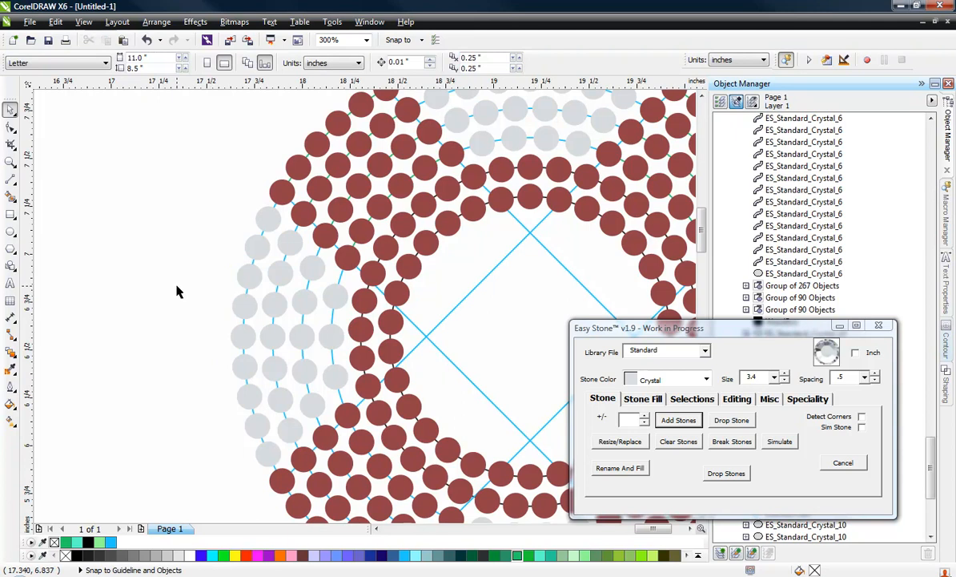
Add Crystal stones along the four right arc segments of the O and place them behind the Light Siam stones
{"action": "scroll", "coordinate": [193, 280], "scroll_direction": "down", "scroll_amount": 1}
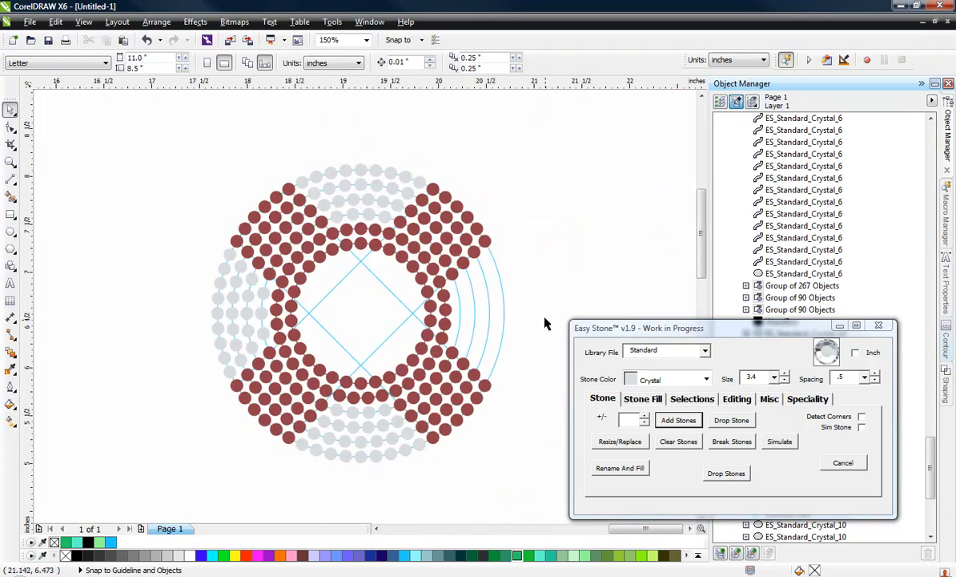
{"action": "scroll", "coordinate": [544, 317], "scroll_direction": "up", "scroll_amount": 1}
{"action": "left_click_drag", "start_coordinate": [507, 257], "coordinate": [367, 352]}
{"action": "left_click", "coordinate": [679, 420]}
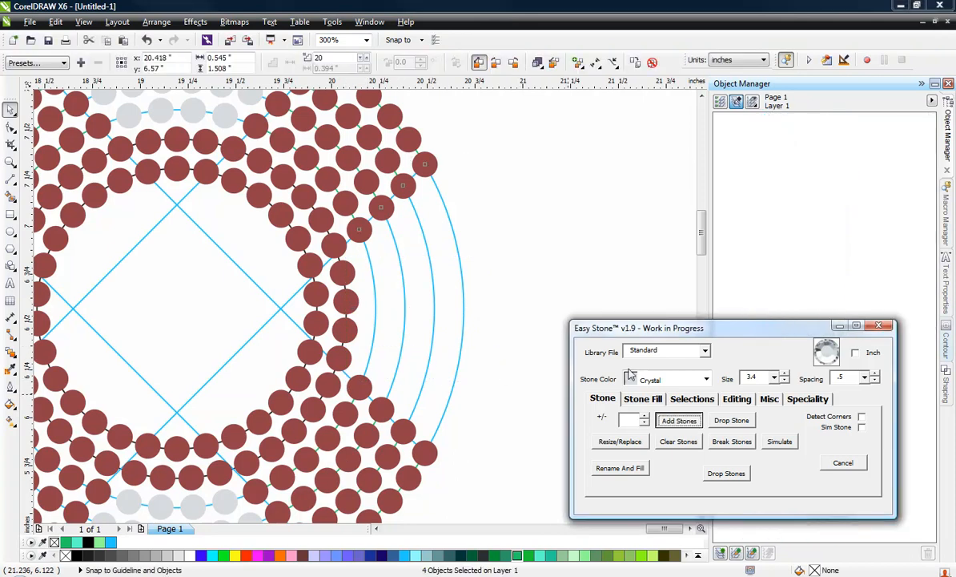
{"action": "left_click_drag", "start_coordinate": [494, 286], "coordinate": [369, 359]}
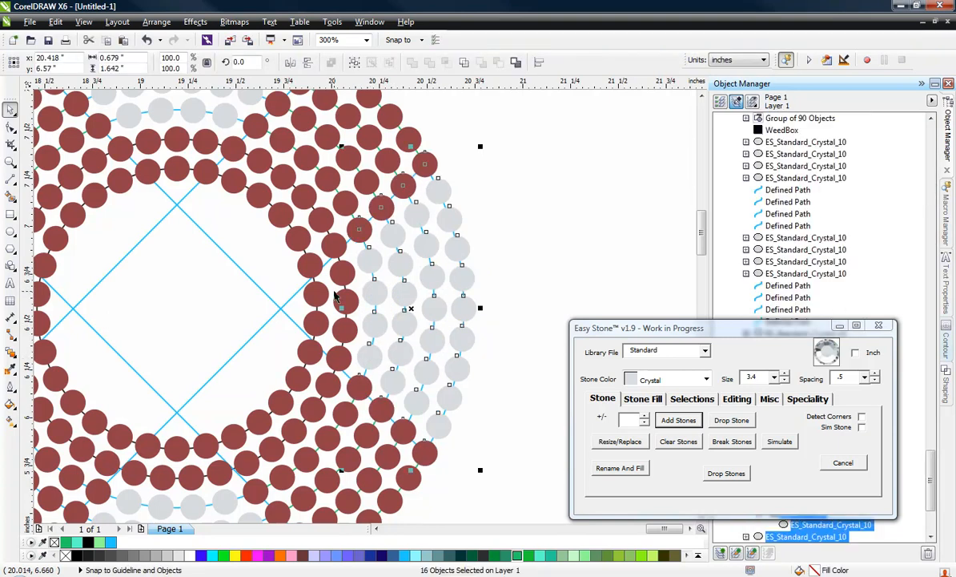
{"action": "left_click", "coordinate": [543, 202]}
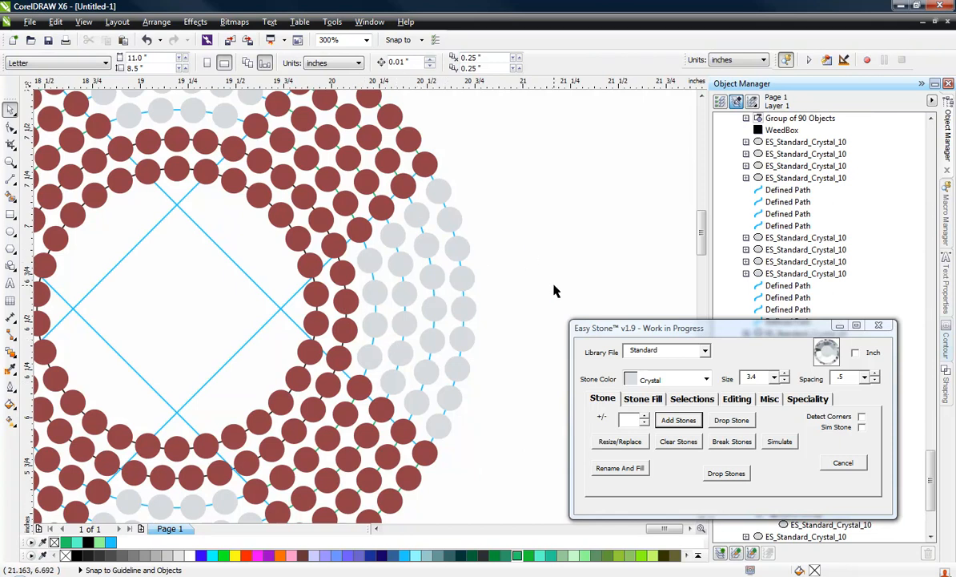
Compare the Crystal stone spacing on the O's left and right sides, inspecting the individual blends in the innermost left row
{"action": "scroll", "coordinate": [553, 290], "scroll_direction": "down", "scroll_amount": 1}
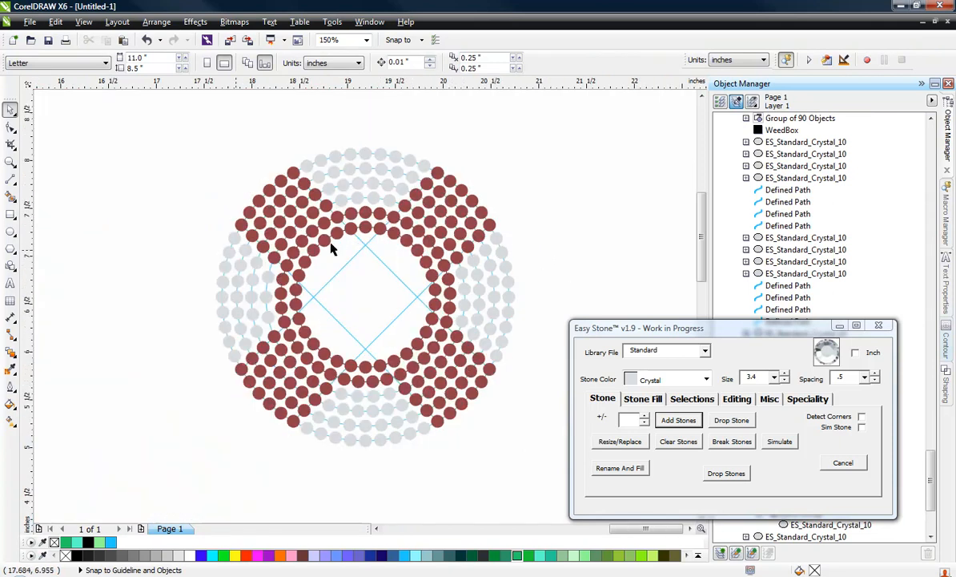
{"action": "scroll", "coordinate": [229, 304], "scroll_direction": "up", "scroll_amount": 1}
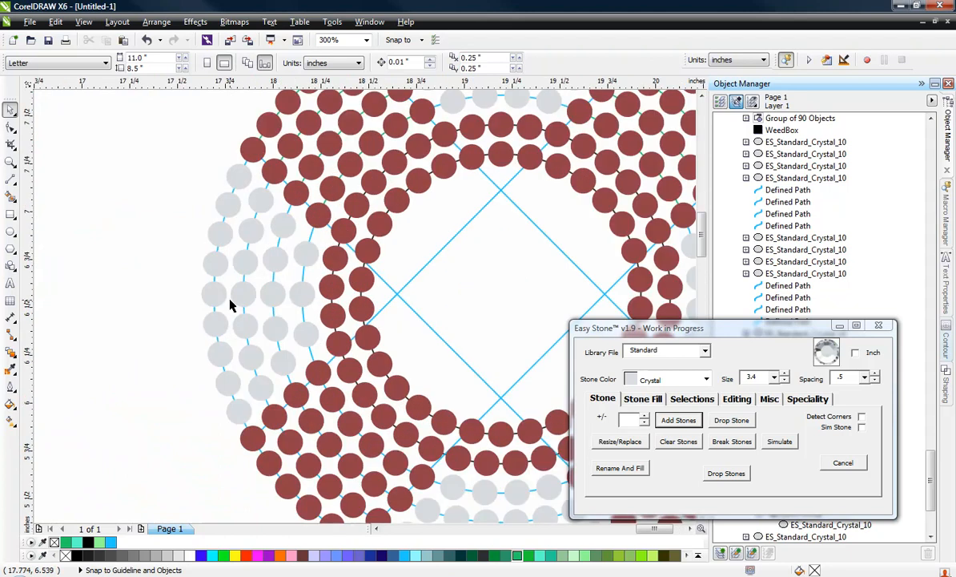
{"action": "scroll", "coordinate": [229, 304], "scroll_direction": "down", "scroll_amount": 1}
{"action": "scroll", "coordinate": [455, 280], "scroll_direction": "up", "scroll_amount": 1}
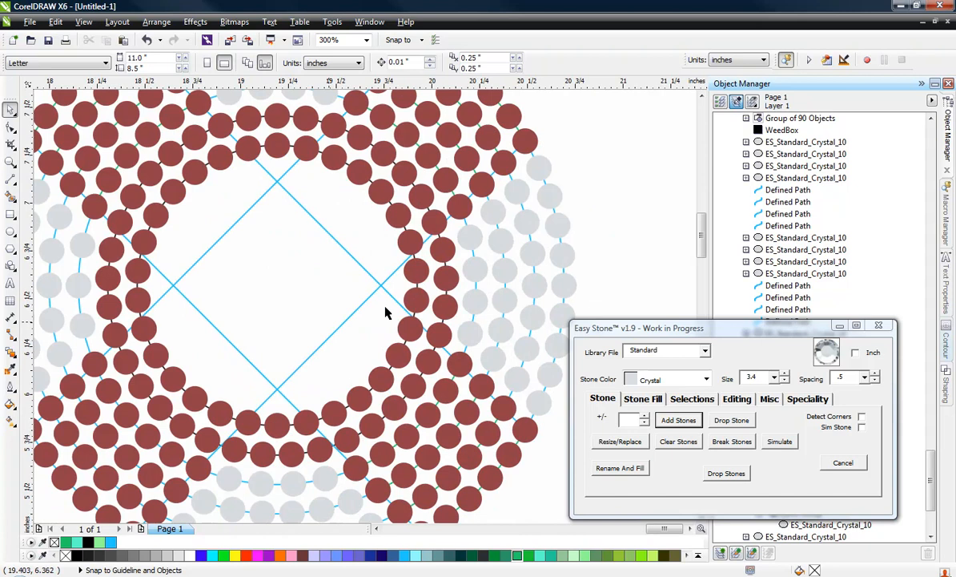
{"action": "scroll", "coordinate": [495, 314], "scroll_direction": "down", "scroll_amount": 1}
{"action": "scroll", "coordinate": [215, 292], "scroll_direction": "up", "scroll_amount": 1}
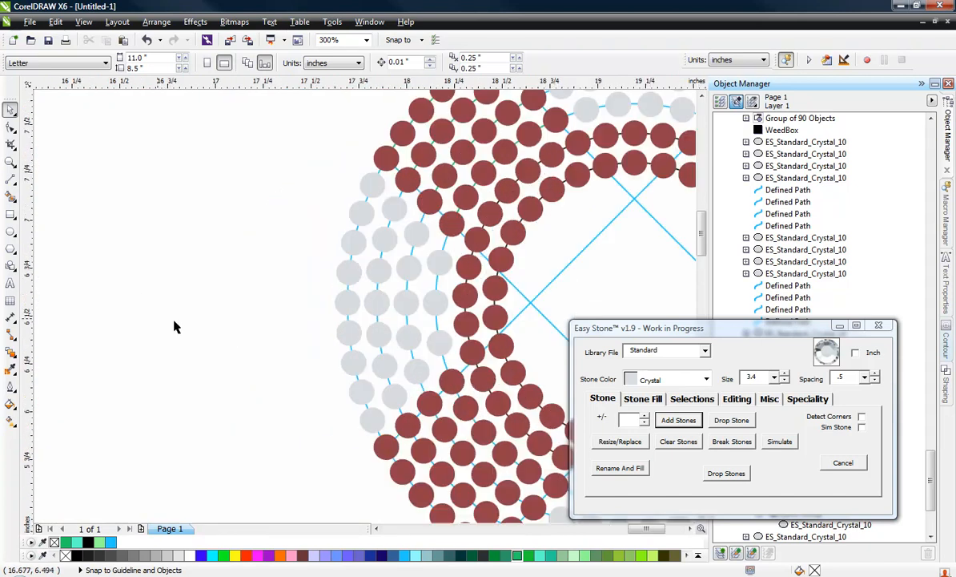
{"action": "left_click", "coordinate": [439, 303]}
{"action": "scroll", "coordinate": [439, 303], "scroll_direction": "up", "scroll_amount": 2}
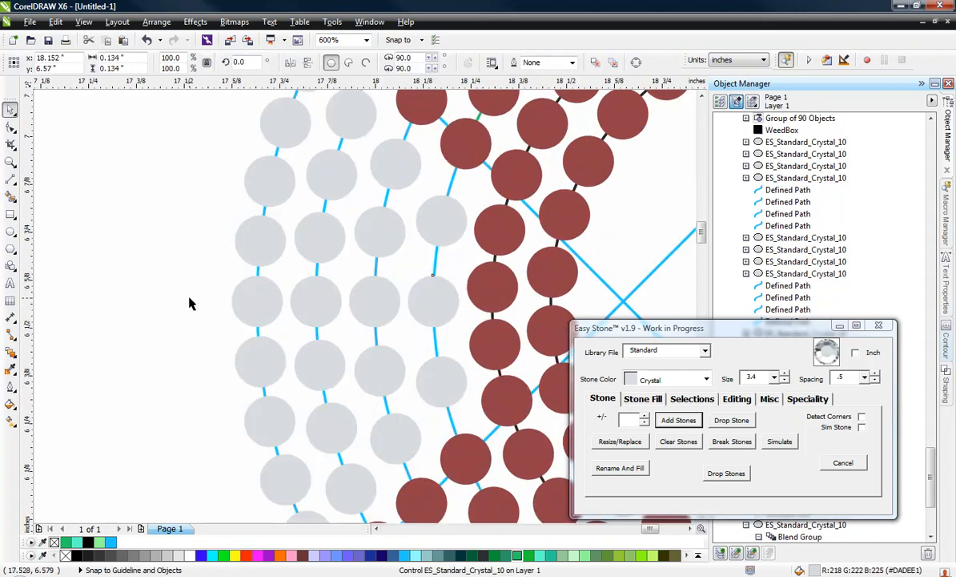
{"action": "key", "text": "Escape"}
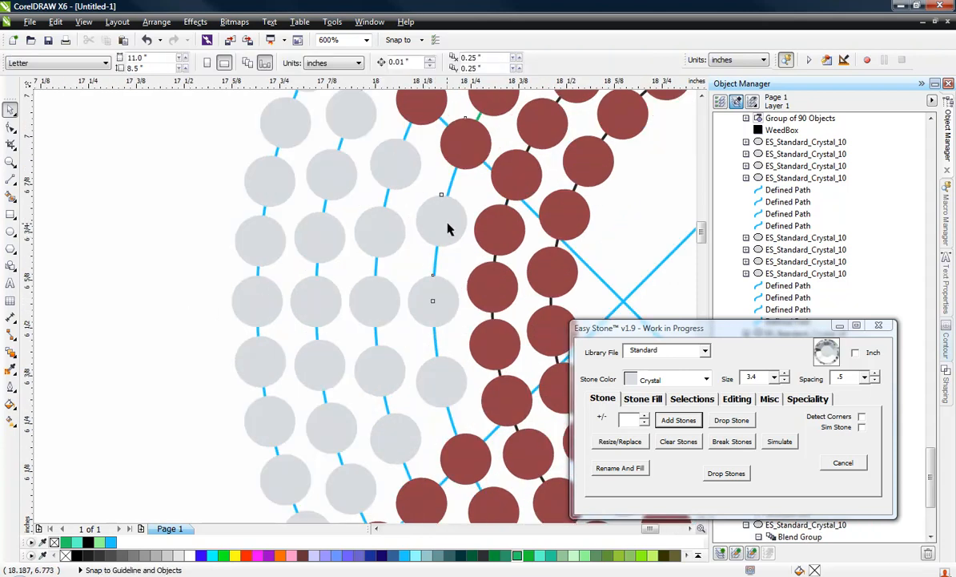
{"action": "left_click", "coordinate": [448, 223]}
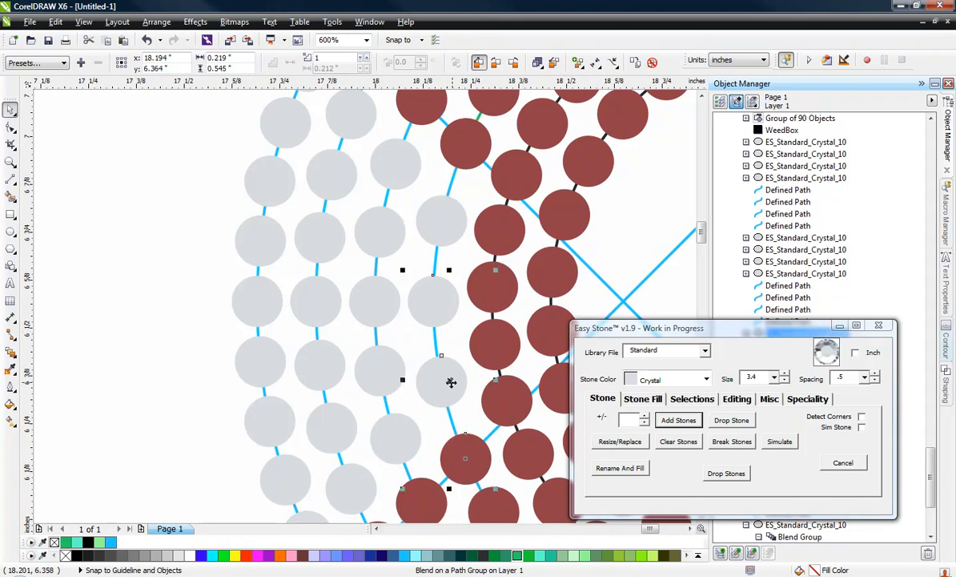
{"action": "left_click", "coordinate": [126, 274]}
{"action": "scroll", "coordinate": [128, 277], "scroll_direction": "down", "scroll_amount": 4}
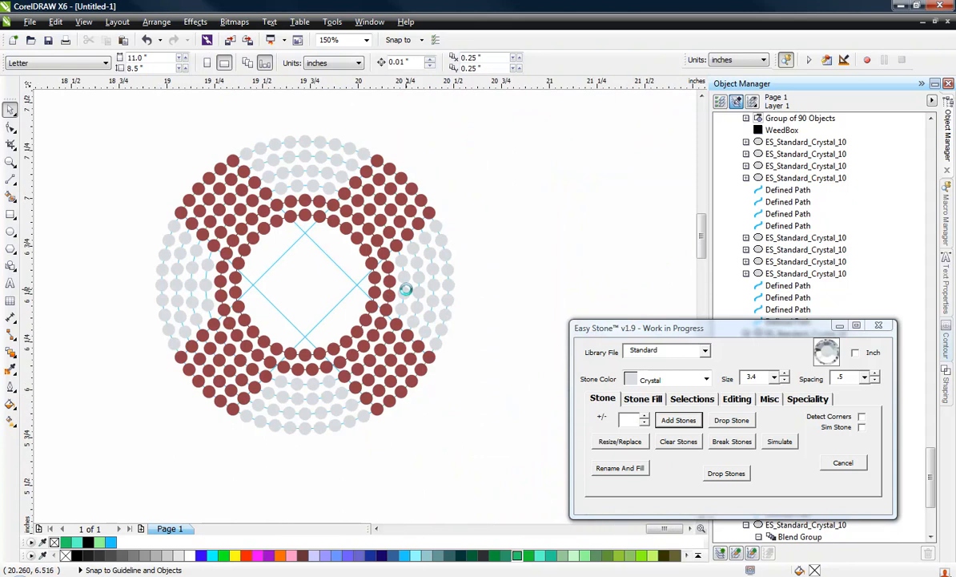
Move the innermost Crystal row on the right side of the O outward as a test and undo the move
{"action": "scroll", "coordinate": [406, 290], "scroll_direction": "up", "scroll_amount": 4}
{"action": "left_click", "coordinate": [407, 294]}
{"action": "left_click_drag", "start_coordinate": [407, 294], "coordinate": [467, 293]}
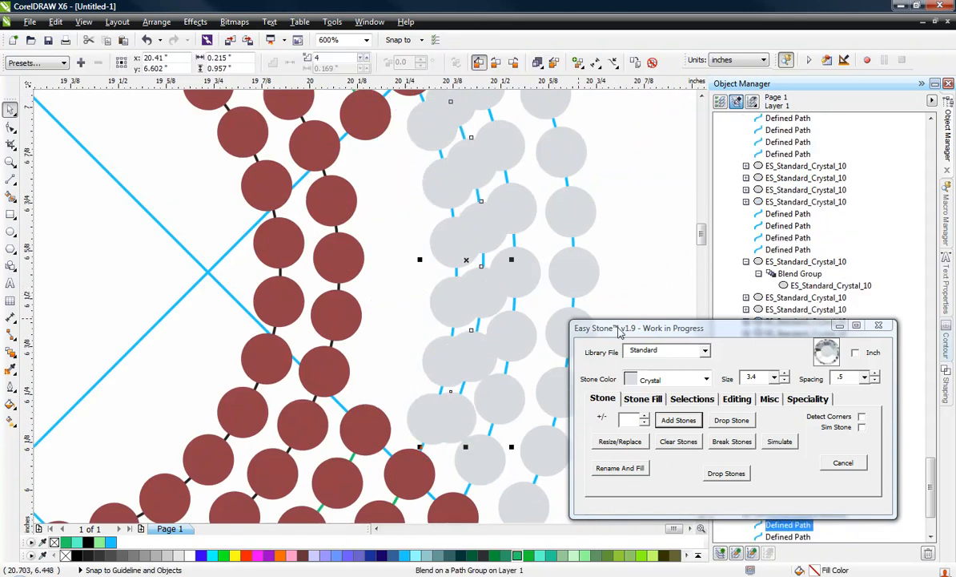
{"action": "key", "text": "ctrl+z"}
Move the lower half of the innermost left Crystal row outside the O to check the split, and undo the move
{"action": "scroll", "coordinate": [466, 298], "scroll_direction": "down", "scroll_amount": 4}
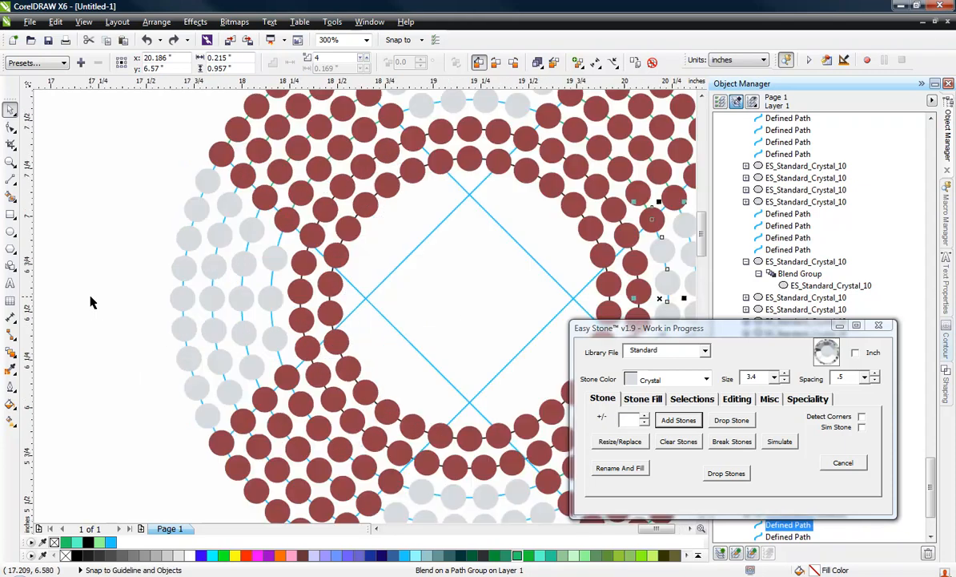
{"action": "scroll", "coordinate": [82, 292], "scroll_direction": "up", "scroll_amount": 2}
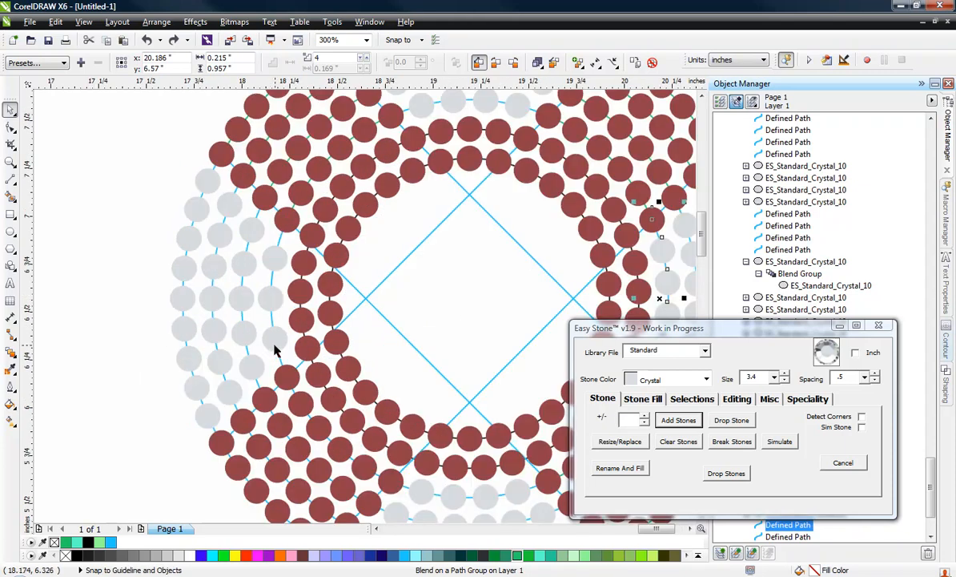
{"action": "left_click_drag", "start_coordinate": [274, 350], "coordinate": [151, 391]}
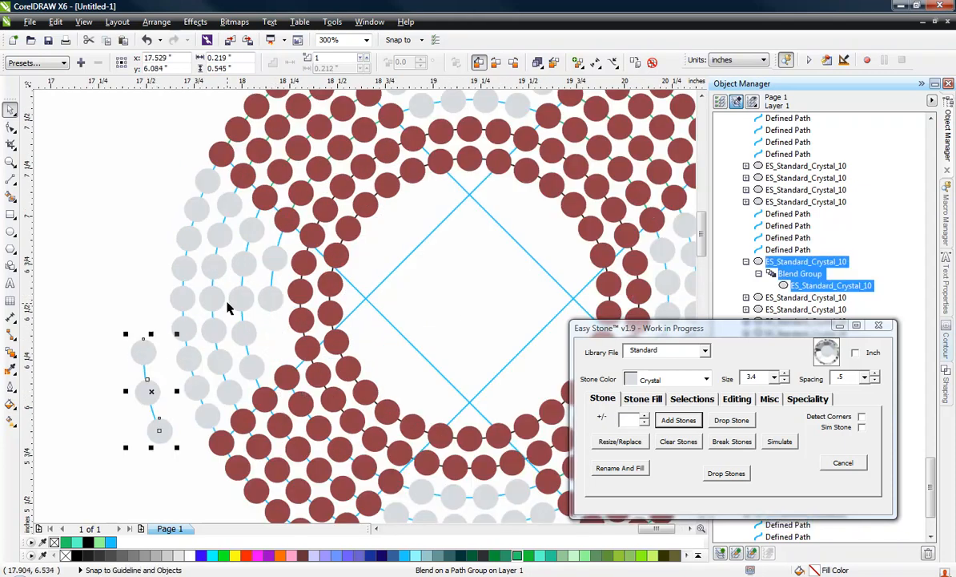
{"action": "left_click", "coordinate": [278, 261]}
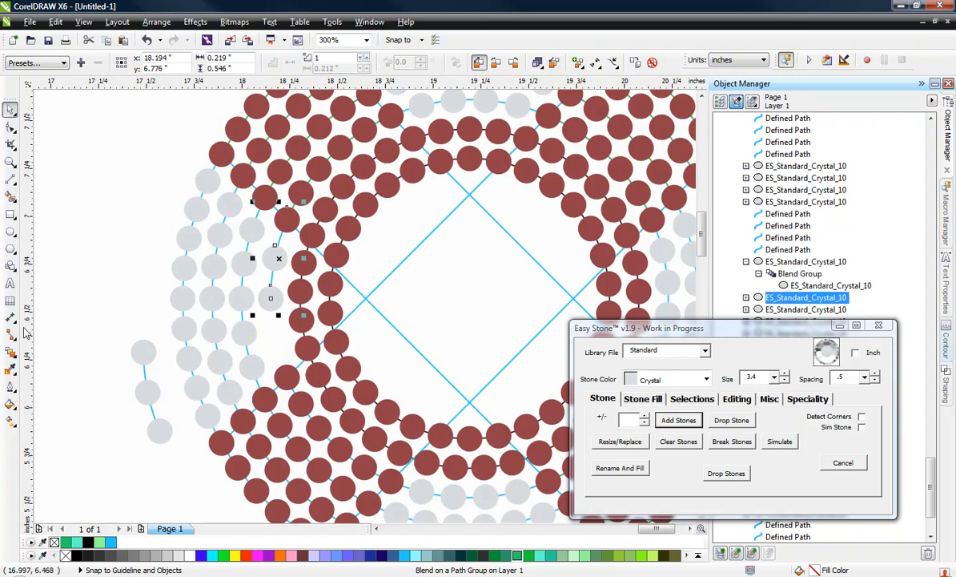
{"action": "key", "text": "ctrl+z"}
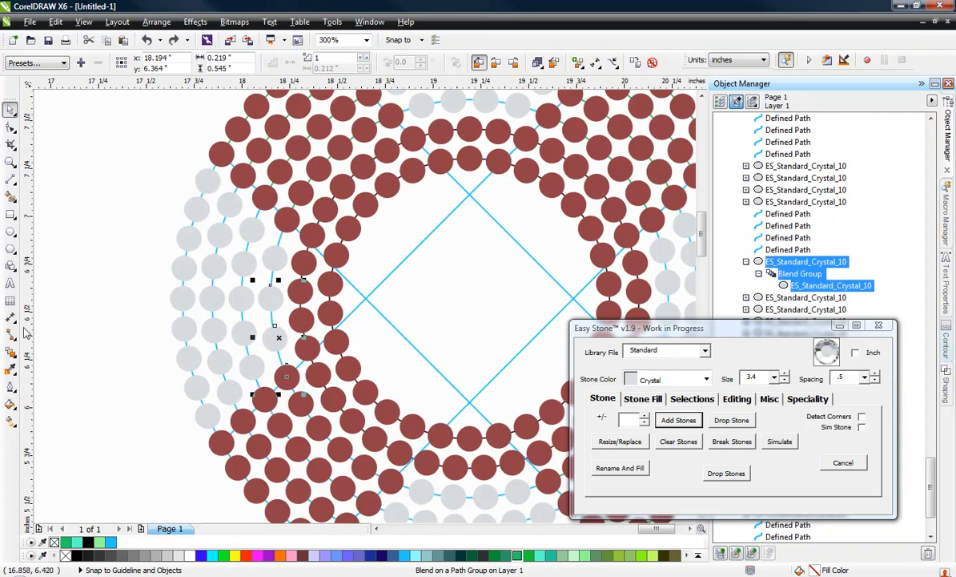
{"action": "left_click", "coordinate": [90, 314]}
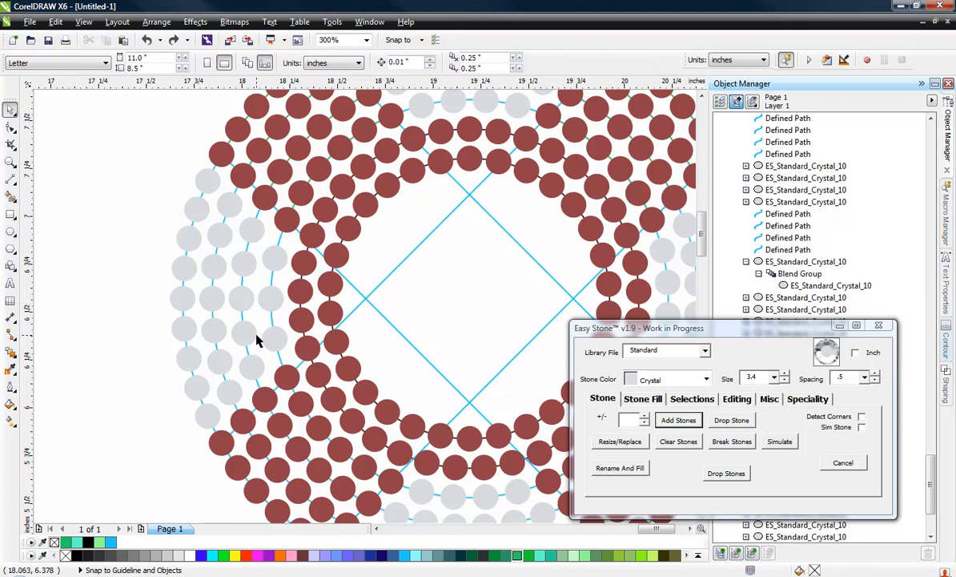
{"action": "scroll", "coordinate": [257, 341], "scroll_direction": "down", "scroll_amount": 2}
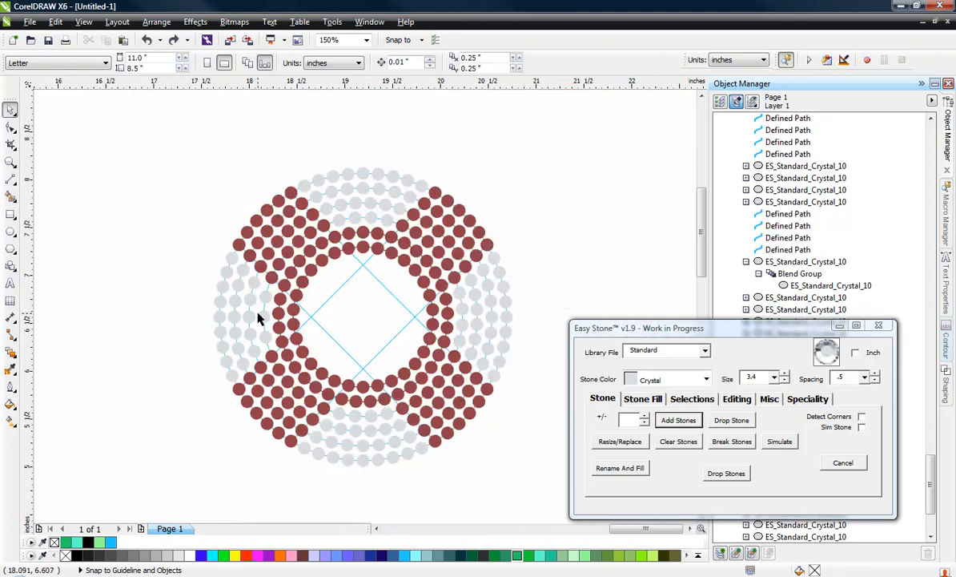
Delete the uneven Crystal stone rows and their arc paths from the left segment of the O
{"action": "scroll", "coordinate": [258, 319], "scroll_direction": "up", "scroll_amount": 1}
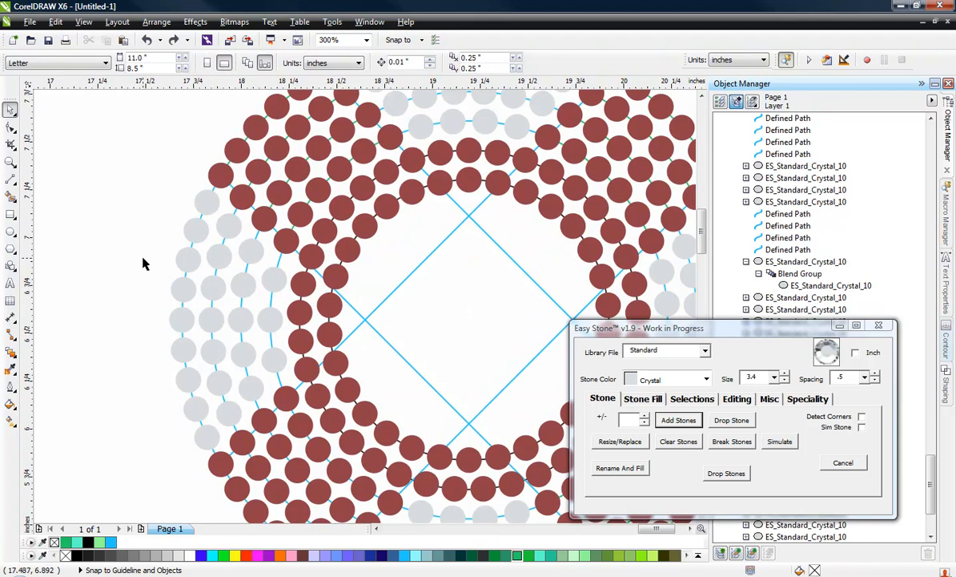
{"action": "left_click_drag", "start_coordinate": [143, 259], "coordinate": [275, 350]}
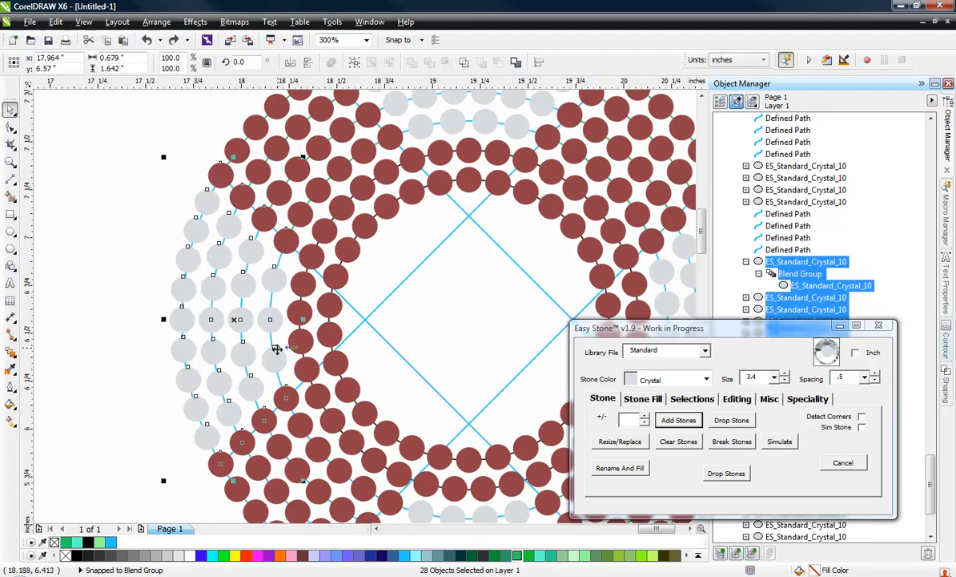
{"action": "key", "text": "Delete"}
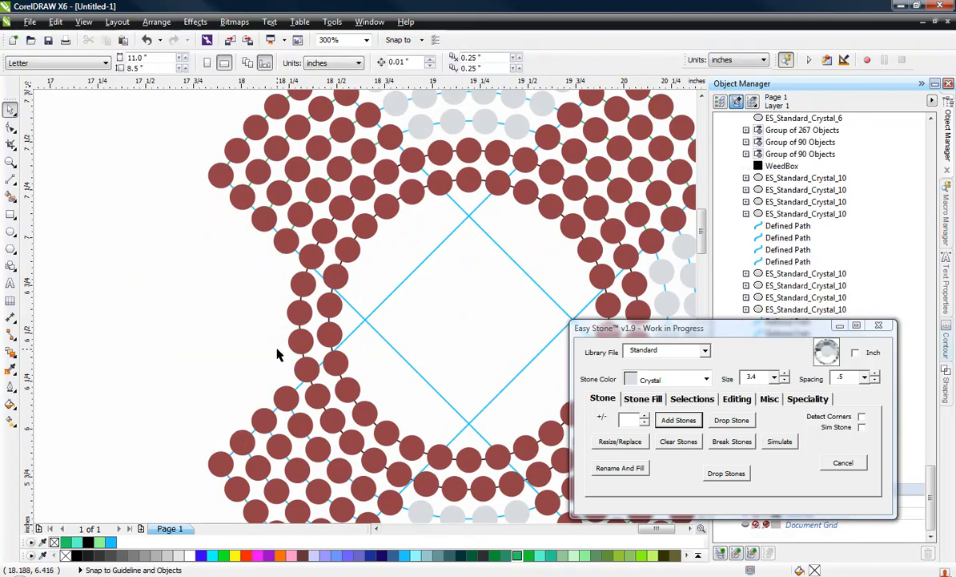
Copy the Crystal rows of the O's right segment to the left of the O and mirror the copy horizontally
{"action": "scroll", "coordinate": [282, 267], "scroll_direction": "down", "scroll_amount": 3}
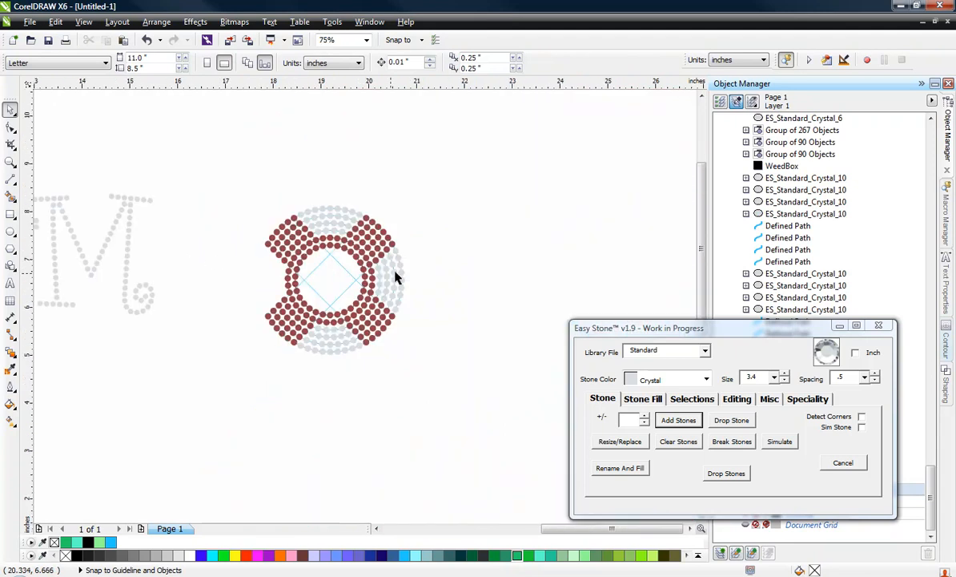
{"action": "scroll", "coordinate": [397, 273], "scroll_direction": "up", "scroll_amount": 3}
{"action": "left_click_drag", "start_coordinate": [476, 267], "coordinate": [320, 343]}
{"action": "scroll", "coordinate": [491, 275], "scroll_direction": "down", "scroll_amount": 2}
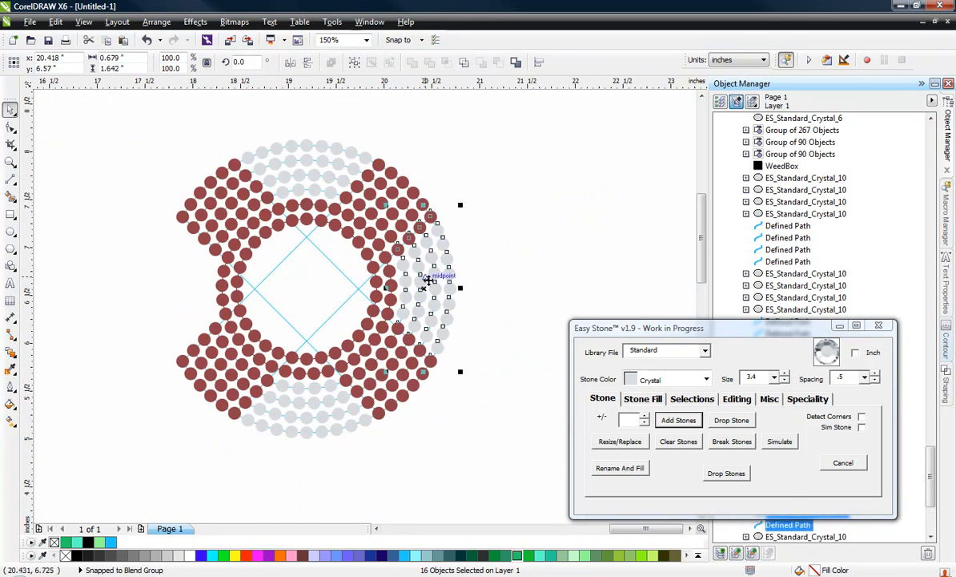
{"action": "left_click_drag", "start_coordinate": [427, 278], "coordinate": [120, 290]}
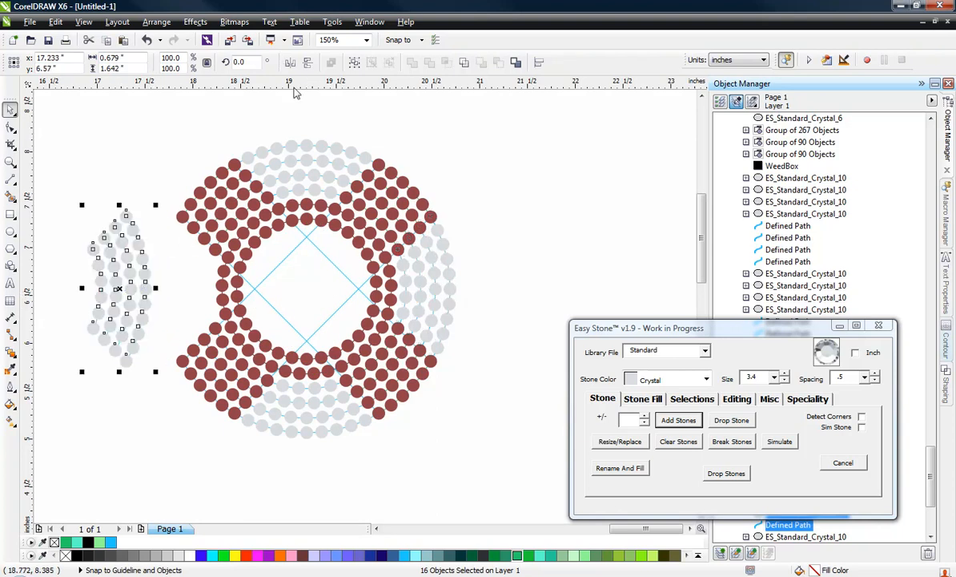
{"action": "left_click", "coordinate": [290, 62]}
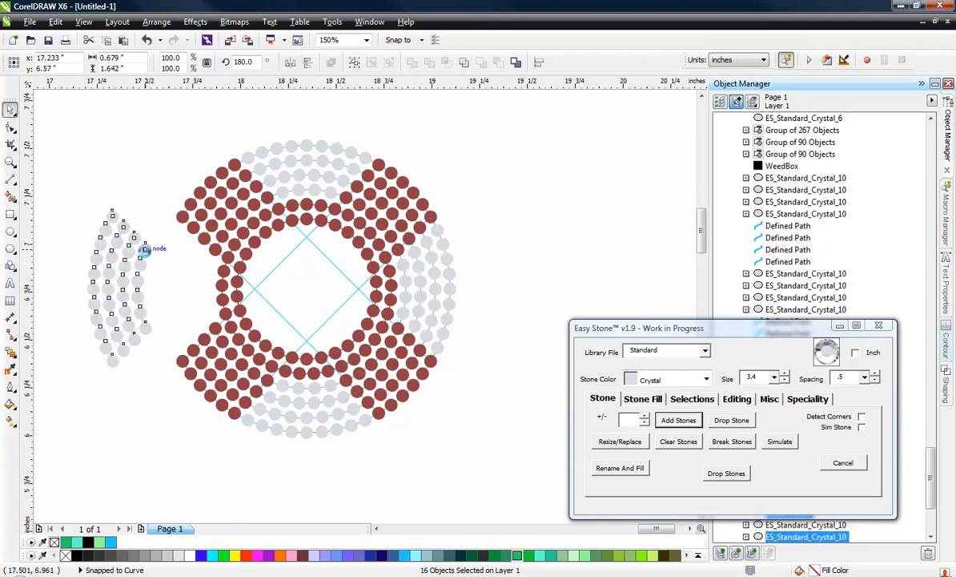
Snap the mirrored Crystal rows into the O's empty left segment, aligning their upper end stones with the Light Siam stones
{"action": "scroll", "coordinate": [145, 249], "scroll_direction": "up", "scroll_amount": 2}
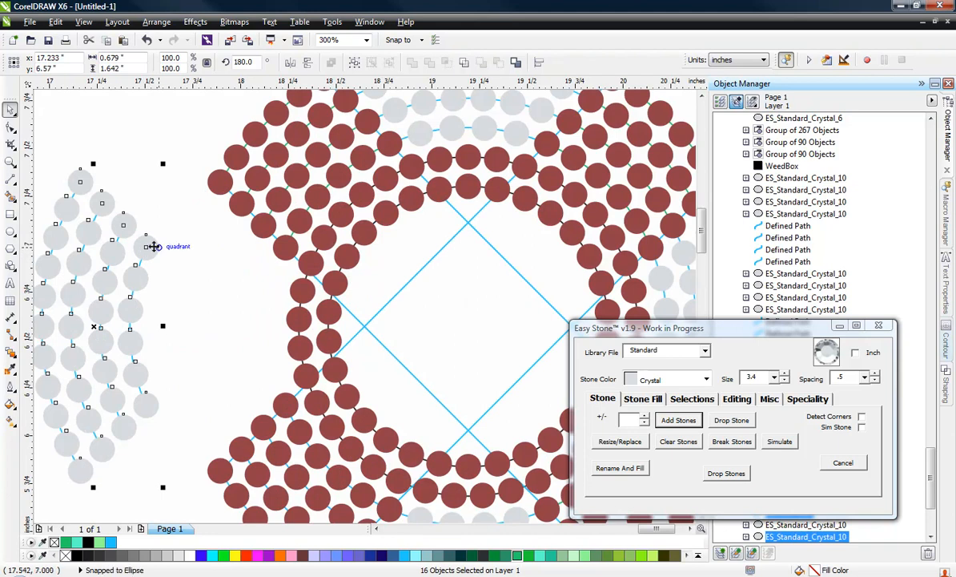
{"action": "left_click_drag", "start_coordinate": [146, 248], "coordinate": [285, 249]}
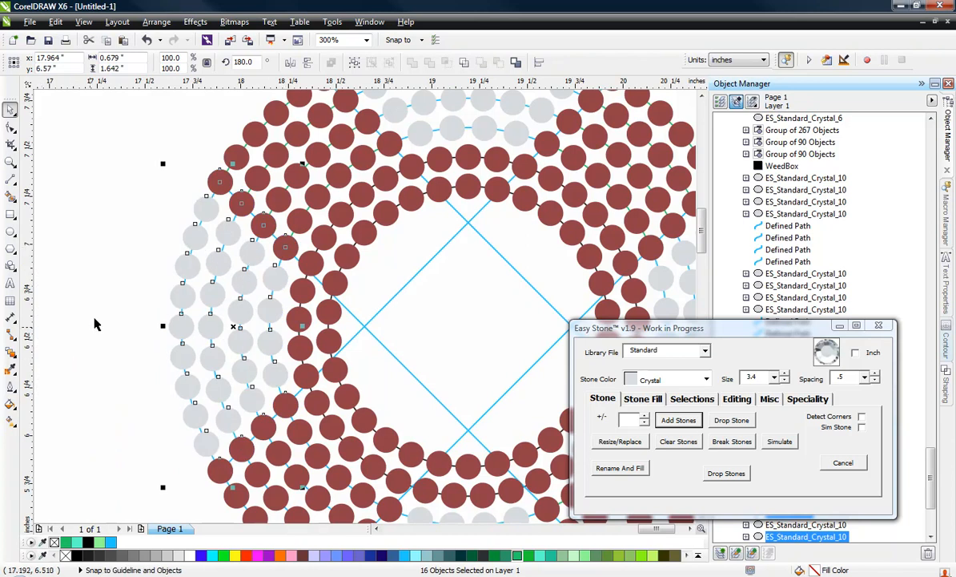
{"action": "left_click", "coordinate": [103, 293]}
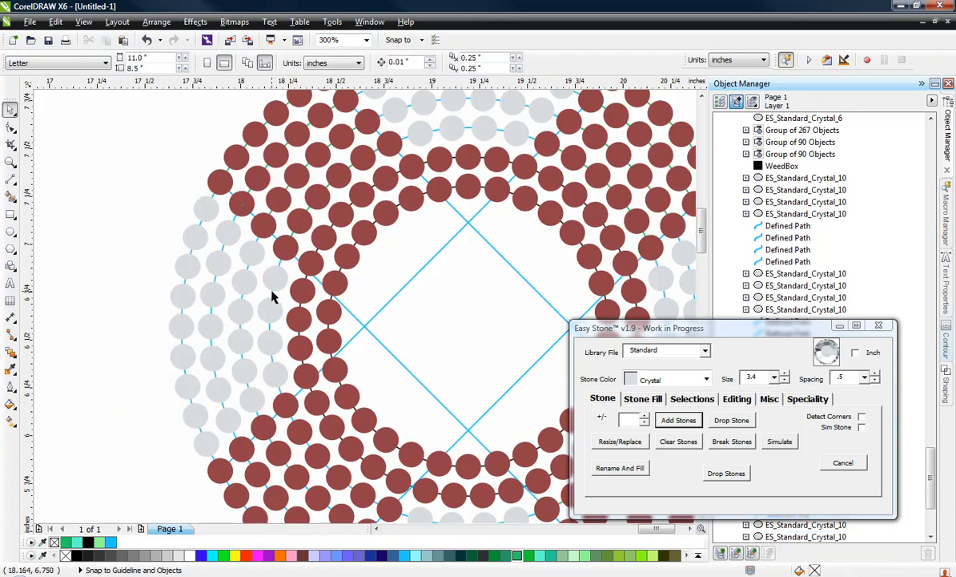
Select the entire O and break its stone blends apart into individual stones
{"action": "scroll", "coordinate": [272, 302], "scroll_direction": "down", "scroll_amount": 2}
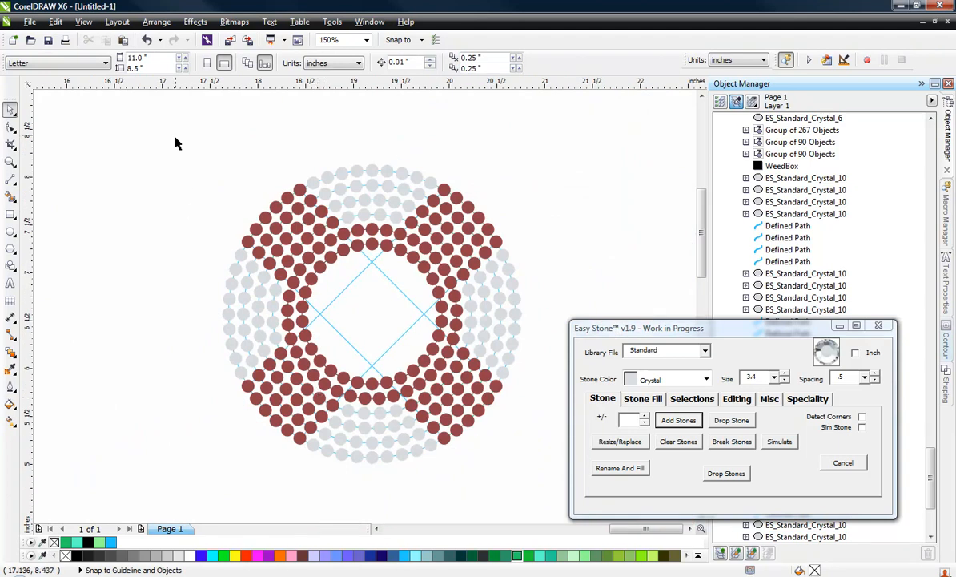
{"action": "left_click_drag", "start_coordinate": [169, 129], "coordinate": [551, 510]}
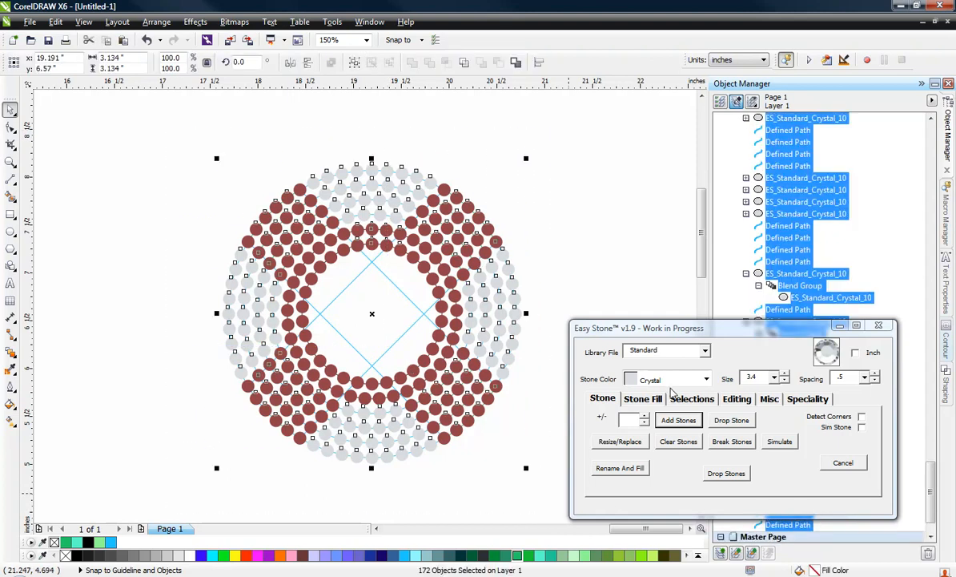
{"action": "left_click", "coordinate": [730, 443]}
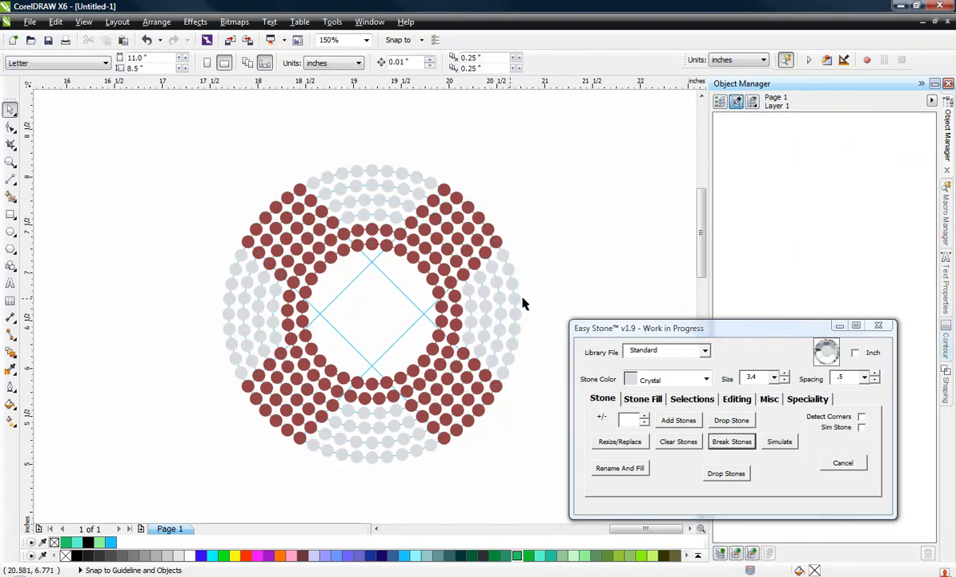
Move two Crystal stones at the O's right edge outward to test that they are separate, and undo both moves
{"action": "scroll", "coordinate": [522, 302], "scroll_direction": "up", "scroll_amount": 2}
{"action": "left_click_drag", "start_coordinate": [482, 306], "coordinate": [534, 291]}
{"action": "left_click_drag", "start_coordinate": [495, 238], "coordinate": [523, 220]}
{"action": "key", "text": "ctrl+z"}
{"action": "key", "text": "ctrl+z"}
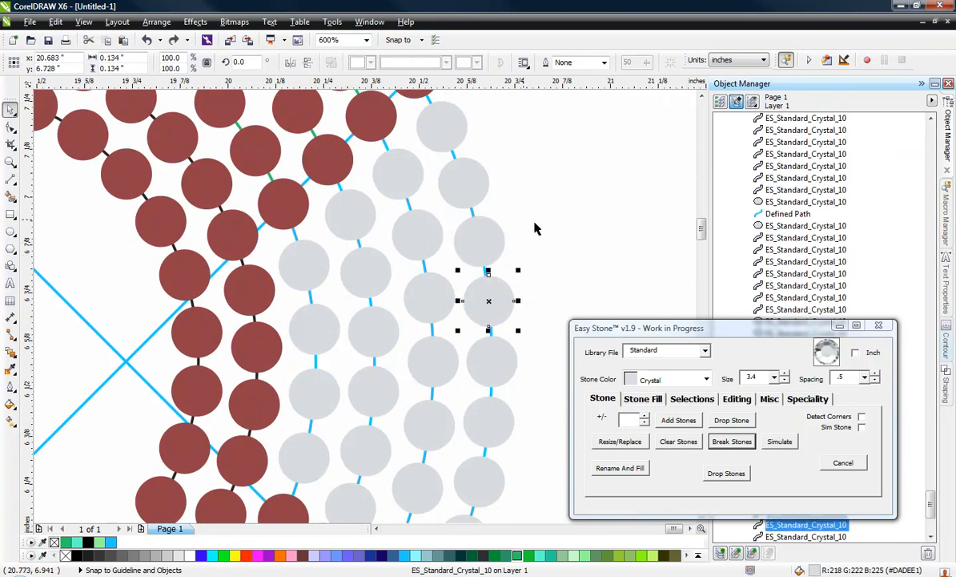
{"action": "left_click", "coordinate": [522, 224]}
Mark one Crystal stone and the adjacent Light Siam stone as the reference objects for a selection
{"action": "scroll", "coordinate": [501, 336], "scroll_direction": "down", "scroll_amount": 1}
{"action": "scroll", "coordinate": [460, 216], "scroll_direction": "up", "scroll_amount": 1}
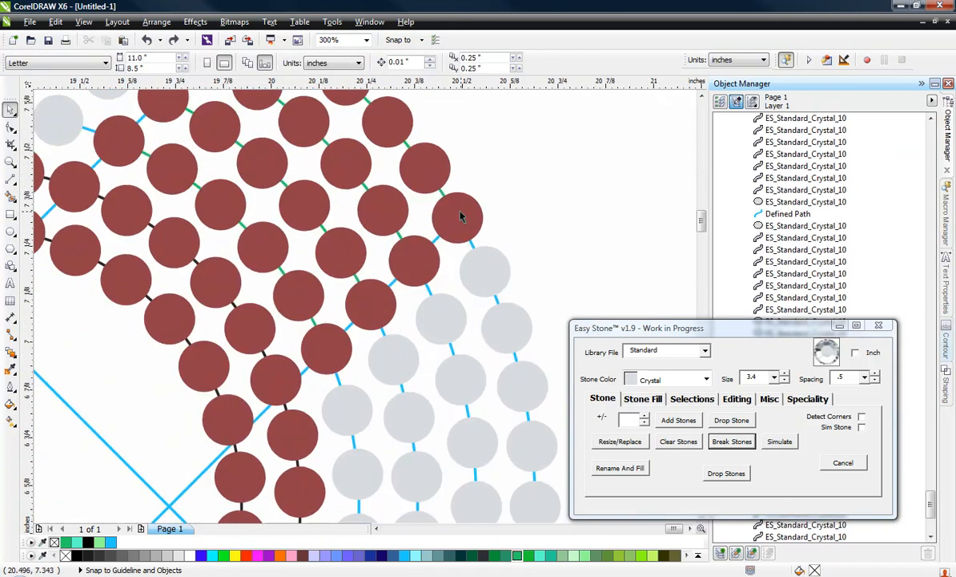
{"action": "left_click", "coordinate": [500, 270]}
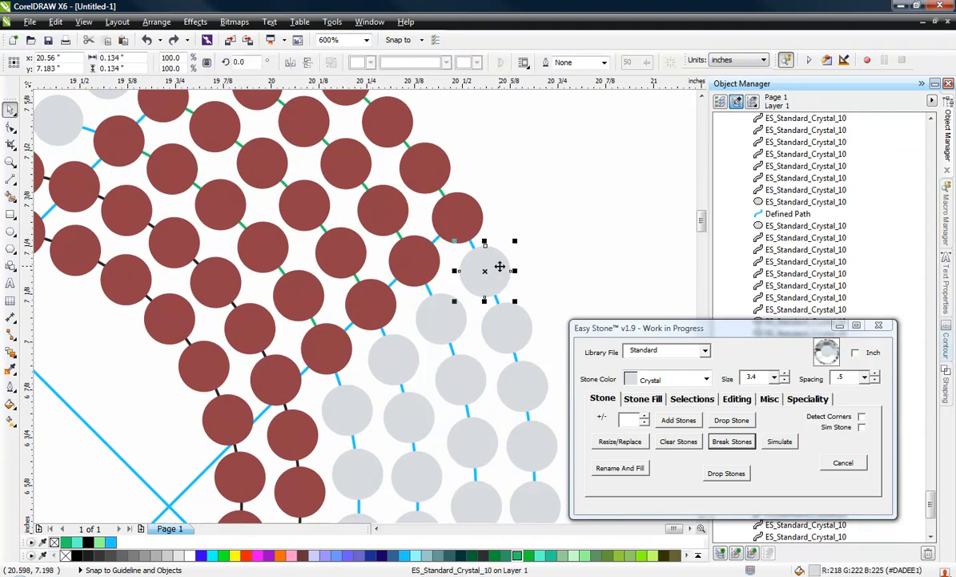
{"action": "left_click", "coordinate": [476, 222], "text": "shift"}
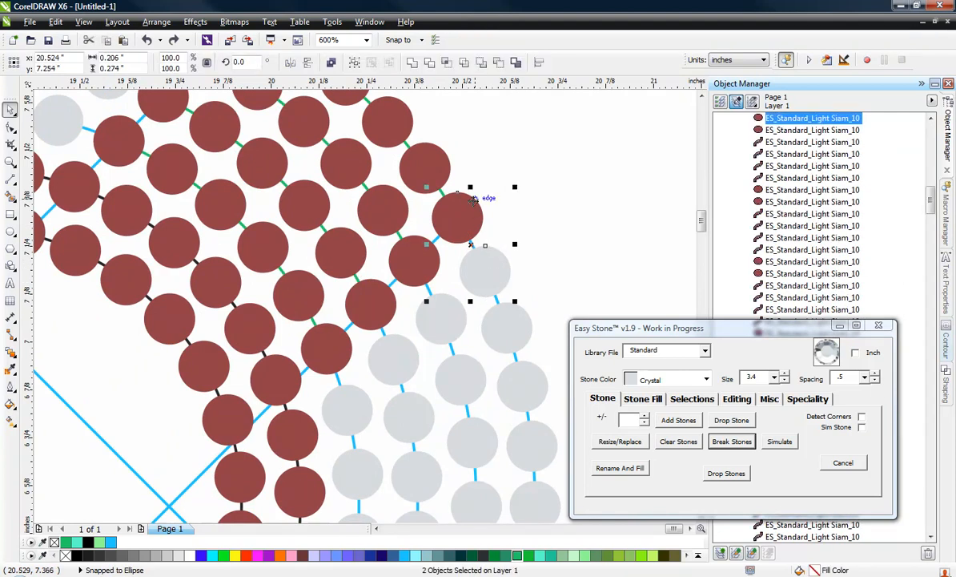
{"action": "left_click", "coordinate": [694, 399]}
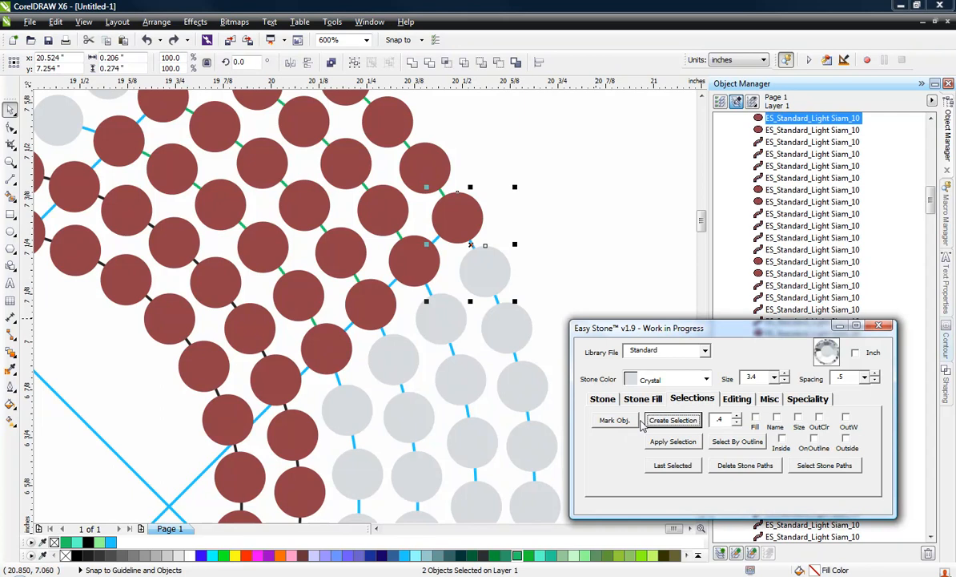
{"action": "left_click", "coordinate": [614, 419]}
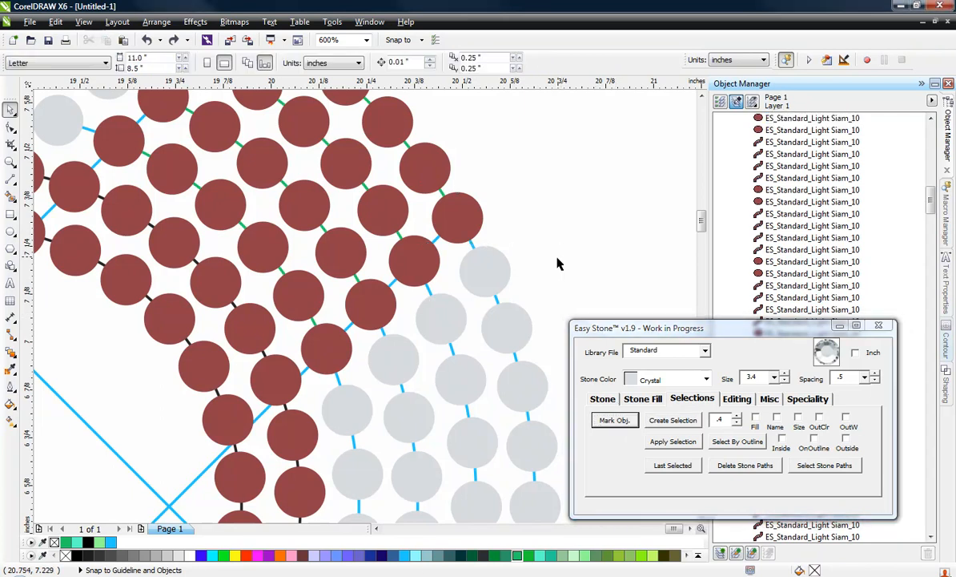
Create a selection of all stones in the O that match the marked objects by fill
{"action": "left_click_drag", "start_coordinate": [182, 147], "coordinate": [574, 500]}
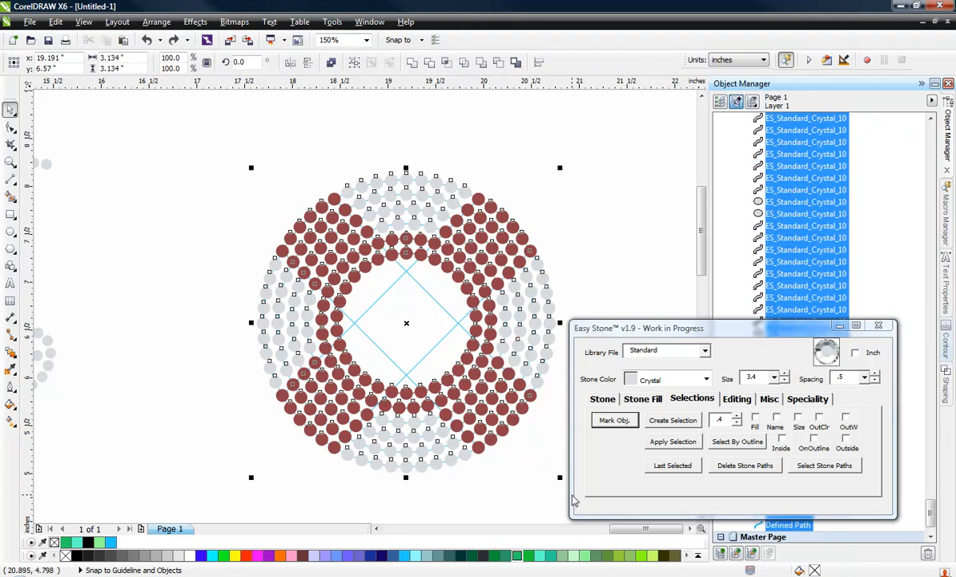
{"action": "left_click", "coordinate": [754, 418]}
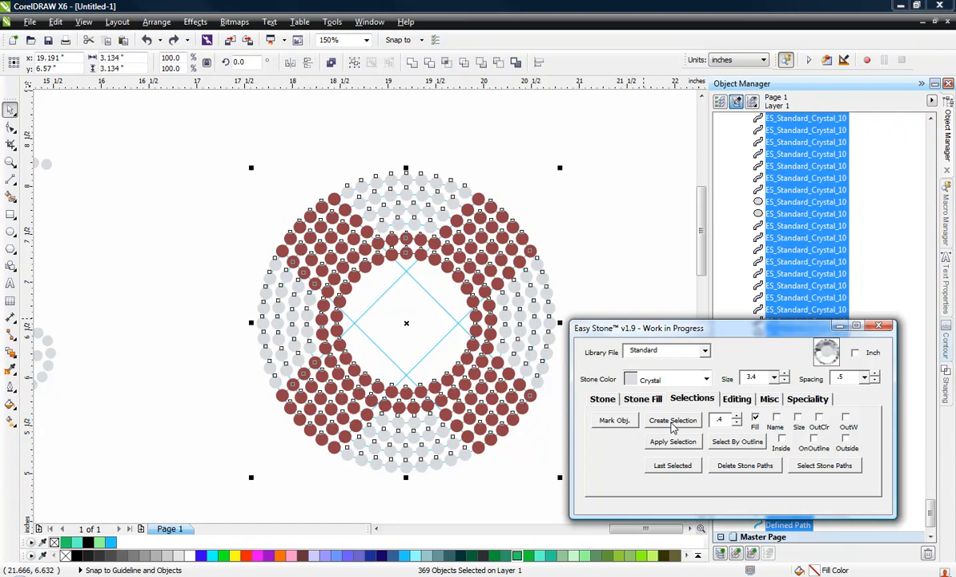
{"action": "left_click", "coordinate": [673, 420]}
Move the selected stones off their guide paths to an empty area below the M, centred at about X 16.441, Y 3.001 inches
{"action": "scroll", "coordinate": [383, 176], "scroll_direction": "down", "scroll_amount": 2}
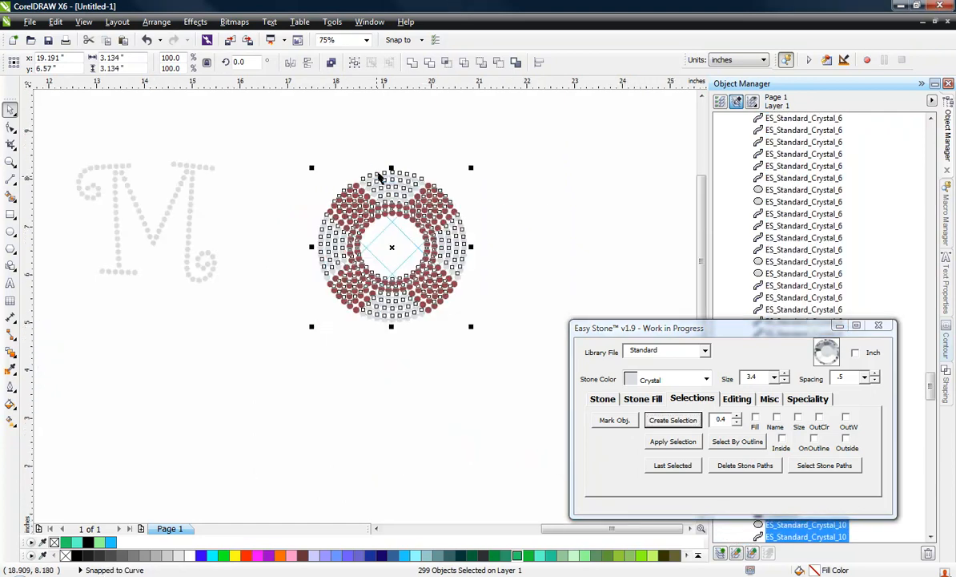
{"action": "scroll", "coordinate": [380, 177], "scroll_direction": "down", "scroll_amount": 2}
{"action": "scroll", "coordinate": [384, 213], "scroll_direction": "up", "scroll_amount": 2}
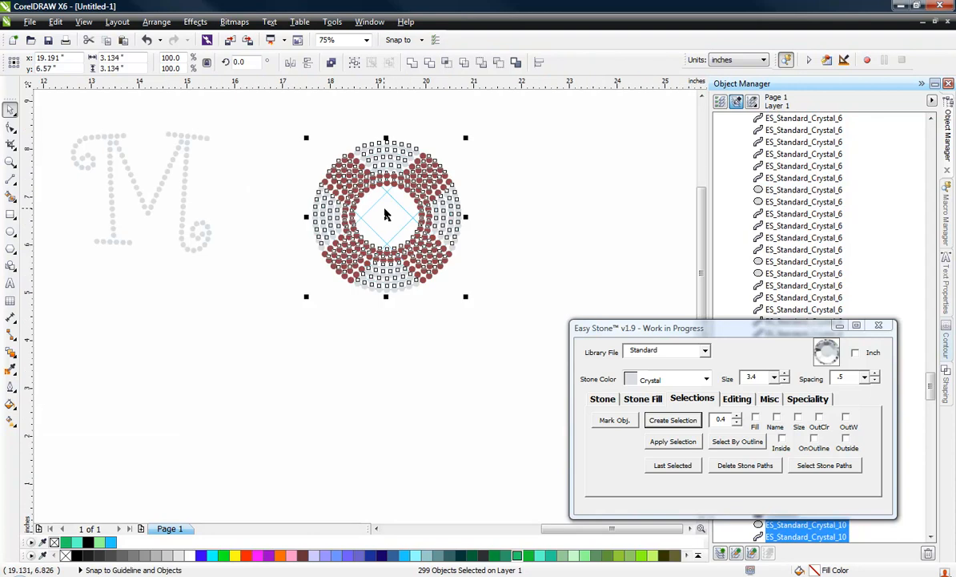
{"action": "left_click_drag", "start_coordinate": [384, 215], "coordinate": [255, 388]}
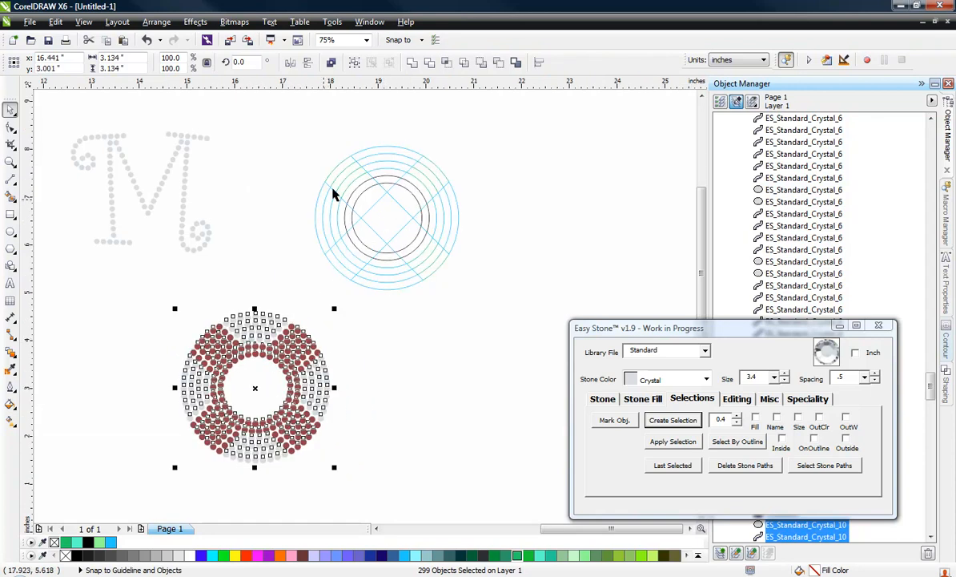
Delete the leftover concentric circles, arcs and dividing lines of the O
{"action": "left_click", "coordinate": [278, 176]}
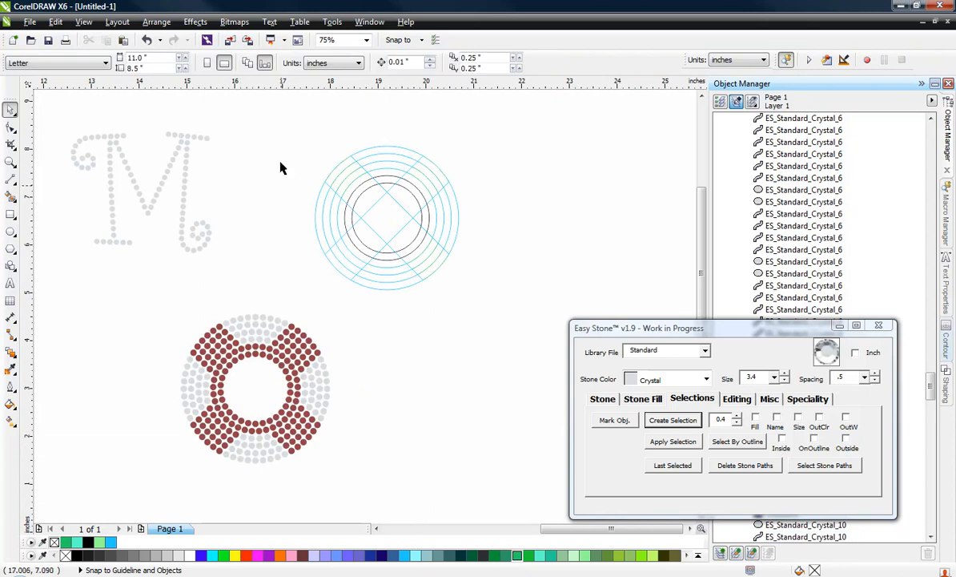
{"action": "left_click_drag", "start_coordinate": [281, 122], "coordinate": [513, 313]}
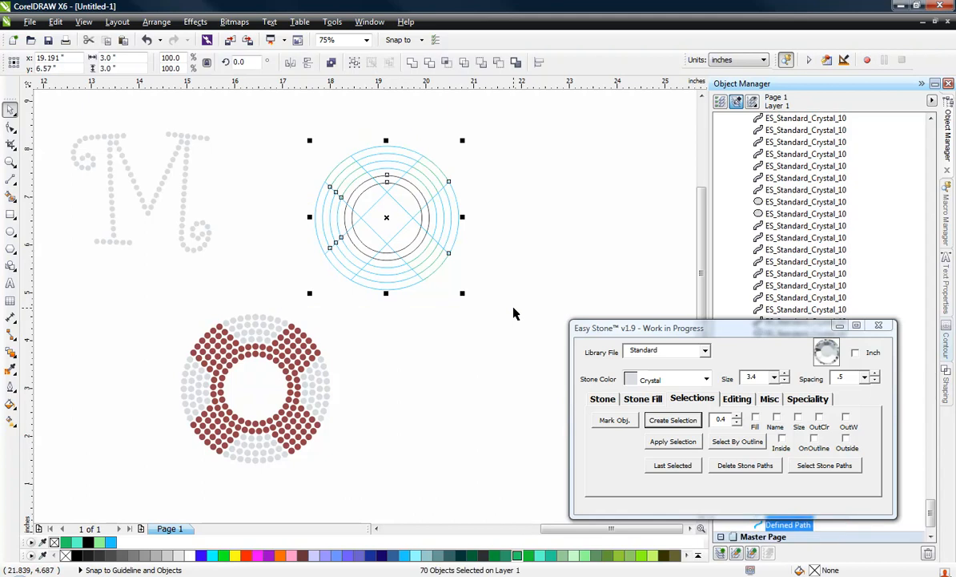
{"action": "key", "text": "Delete"}
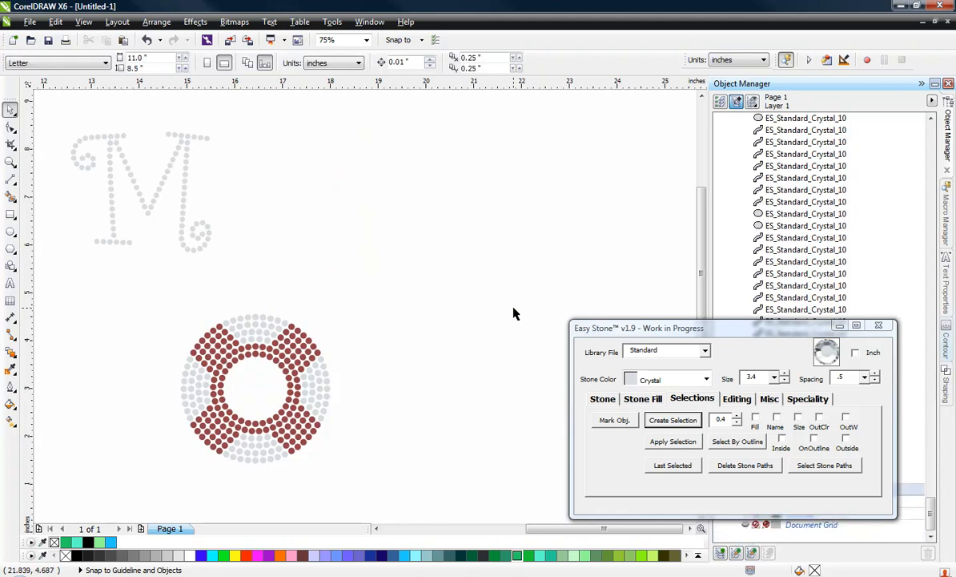
Run Check Spacing on all stones of the O to remove the overlapping duplicates
{"action": "scroll", "coordinate": [224, 400], "scroll_direction": "up", "scroll_amount": 1}
{"action": "scroll", "coordinate": [255, 366], "scroll_direction": "down", "scroll_amount": 1}
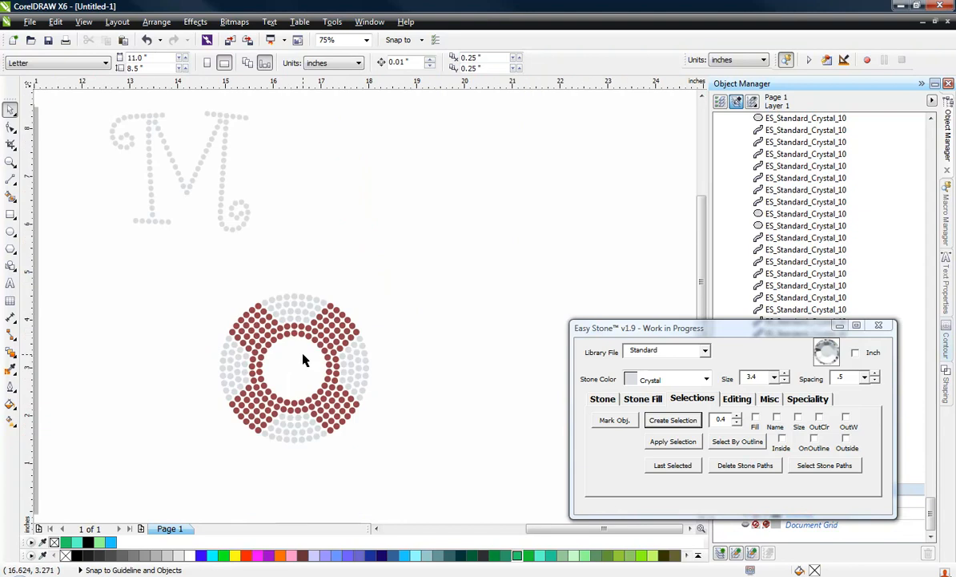
{"action": "scroll", "coordinate": [270, 442], "scroll_direction": "up", "scroll_amount": 1}
{"action": "left_click_drag", "start_coordinate": [123, 110], "coordinate": [543, 491]}
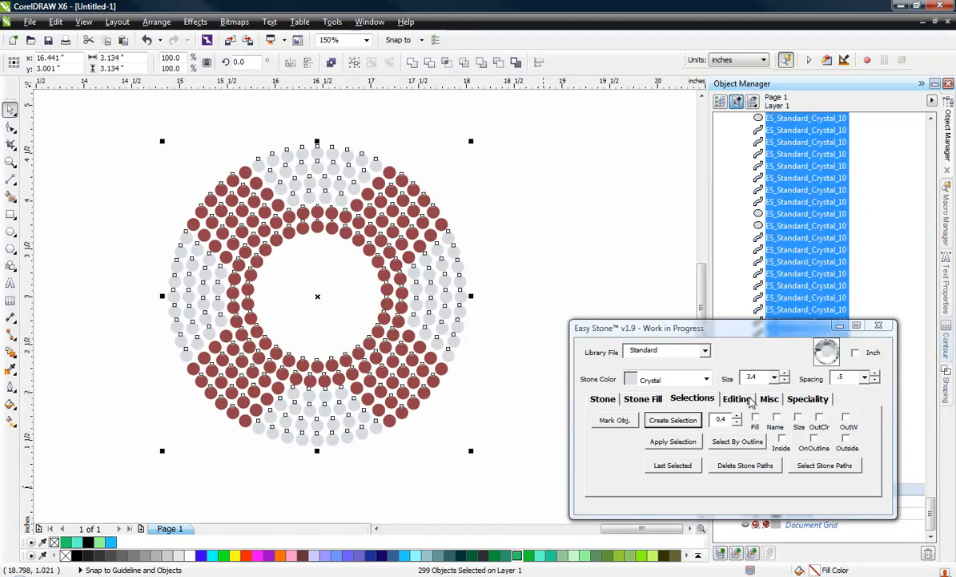
{"action": "left_click", "coordinate": [738, 399]}
{"action": "left_click", "coordinate": [790, 443]}
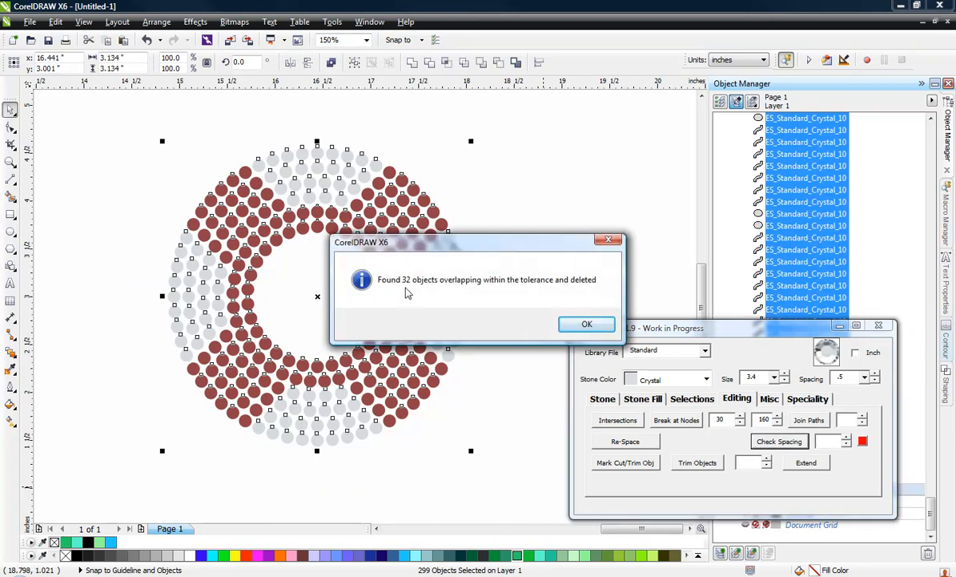
{"action": "left_click", "coordinate": [581, 325]}
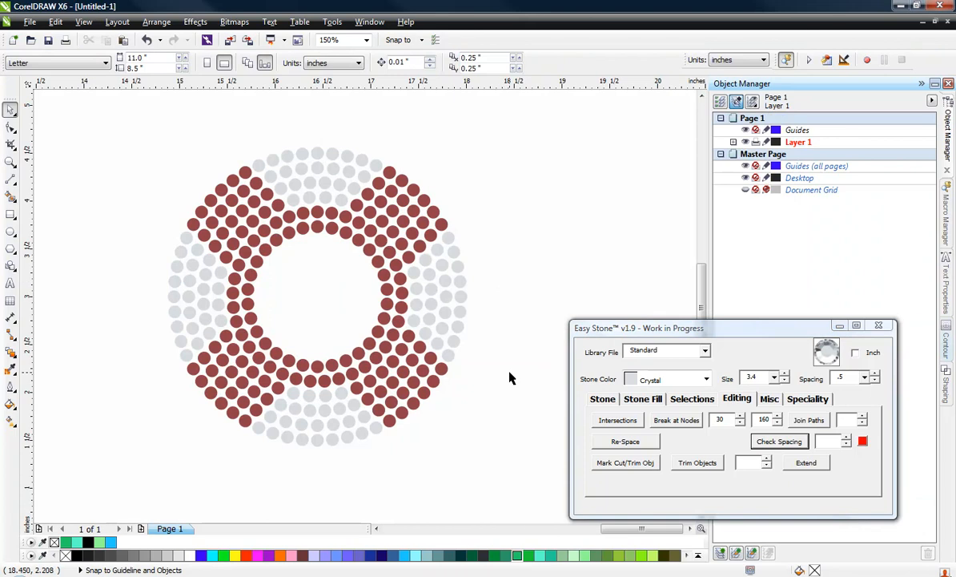
Reselect all the O's stones and check their spacing again for remaining overlaps
{"action": "left_click_drag", "start_coordinate": [124, 129], "coordinate": [497, 490]}
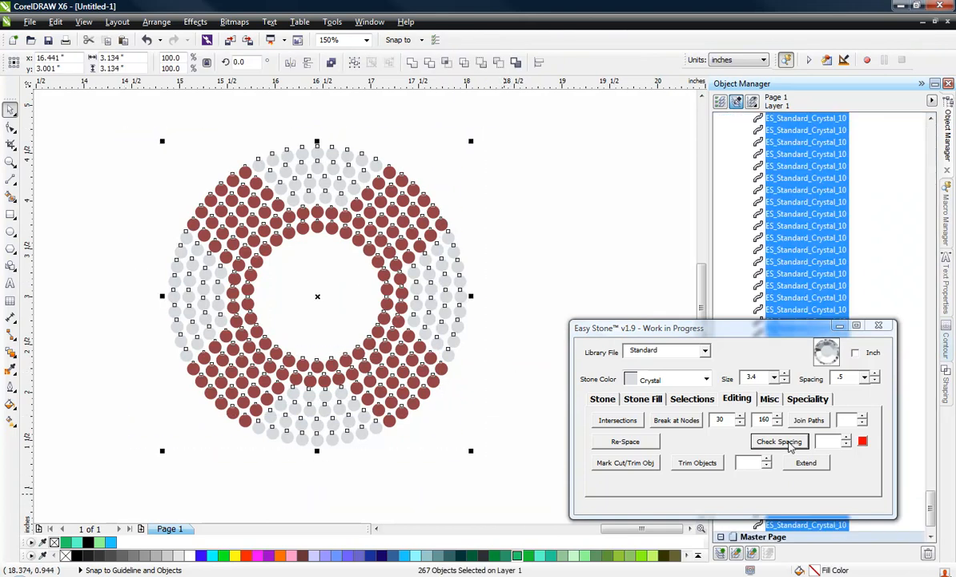
{"action": "left_click", "coordinate": [778, 441]}
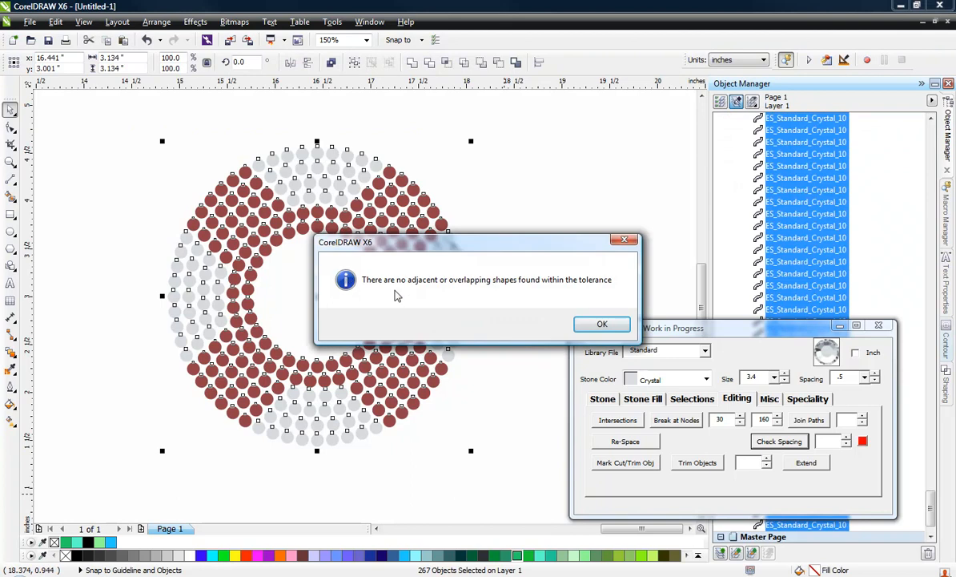
{"action": "left_click", "coordinate": [592, 325]}
Group all the Light Siam and Crystal stones of the O into one object
{"action": "scroll", "coordinate": [418, 391], "scroll_direction": "down", "scroll_amount": 1}
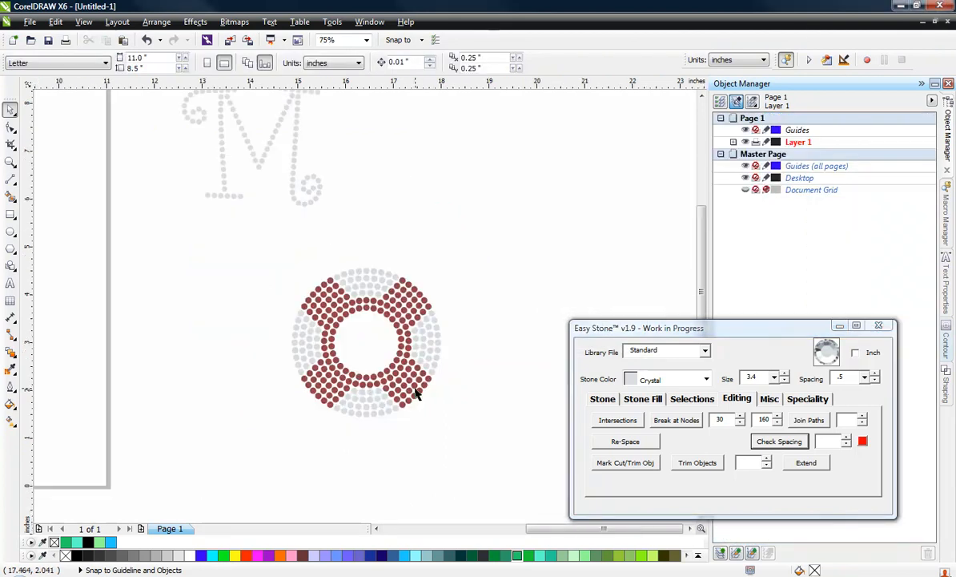
{"action": "left_click_drag", "start_coordinate": [260, 242], "coordinate": [492, 424]}
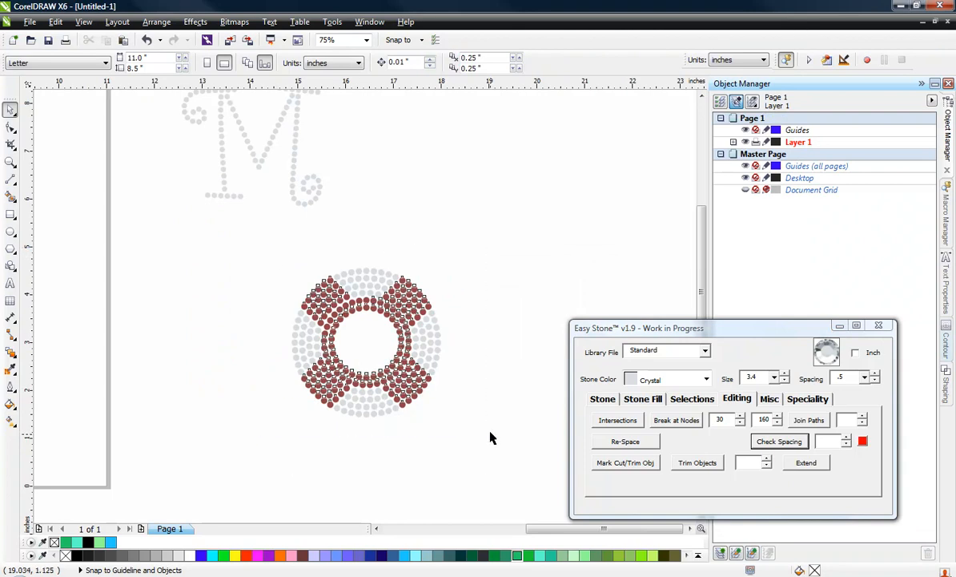
{"action": "key", "text": "ctrl+g"}
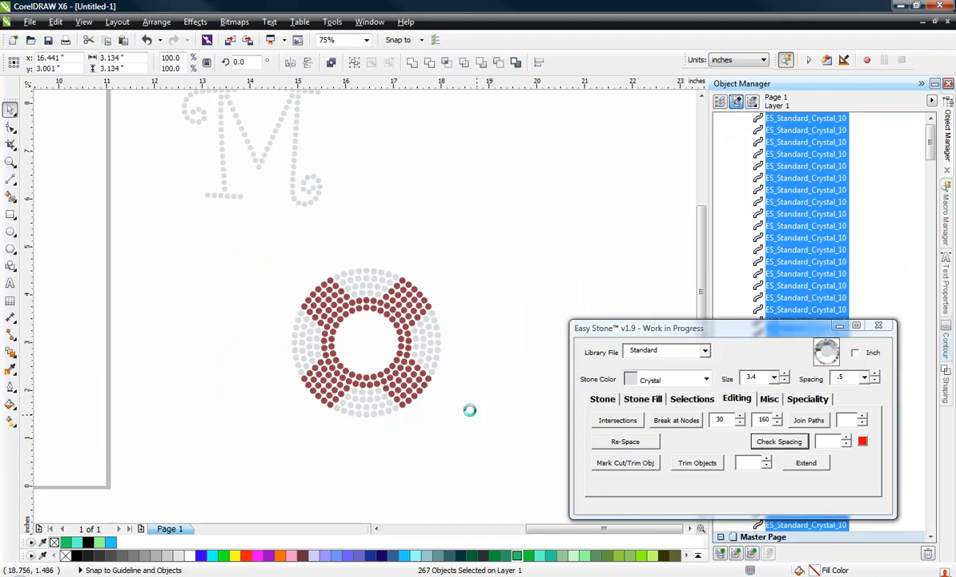
{"action": "scroll", "coordinate": [403, 400], "scroll_direction": "down", "scroll_amount": 1}
{"action": "scroll", "coordinate": [370, 345], "scroll_direction": "up", "scroll_amount": 1}
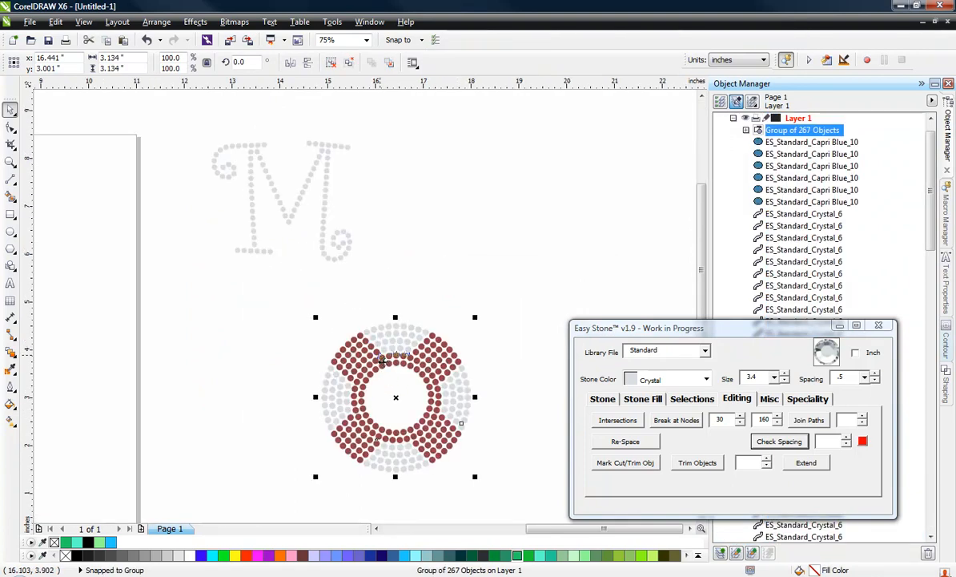
Group all the Crystal stones of the letter M into one object
{"action": "left_click", "coordinate": [321, 240]}
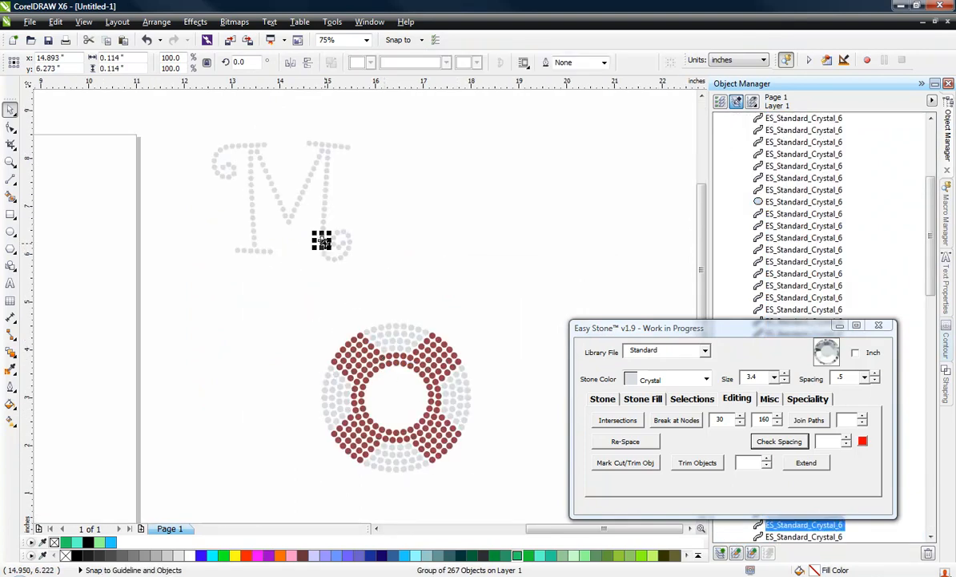
{"action": "left_click", "coordinate": [266, 261]}
{"action": "left_click_drag", "start_coordinate": [191, 117], "coordinate": [381, 283]}
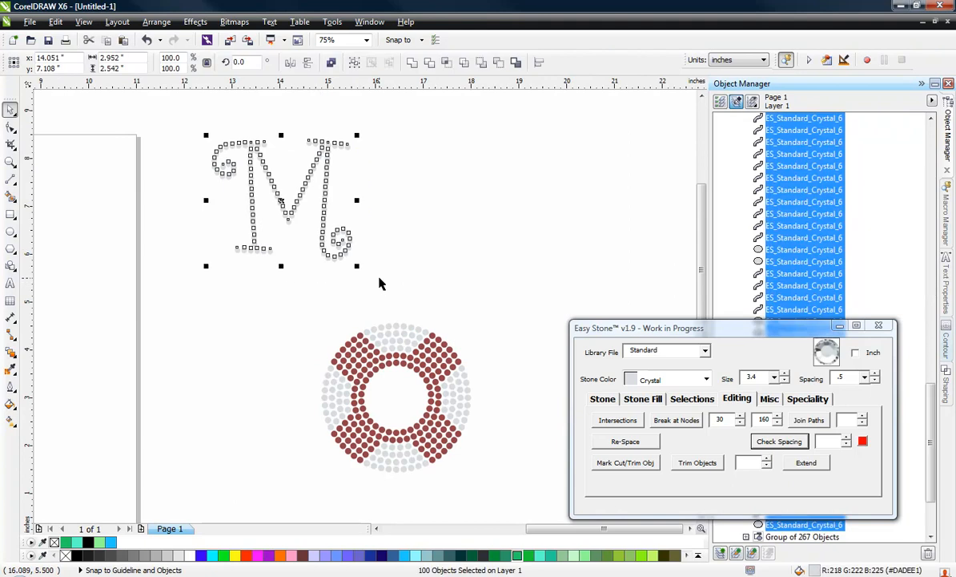
{"action": "key", "text": "ctrl+g"}
Move the O group up beside the M's right edge and align the two groups horizontally by their centres
{"action": "left_click_drag", "start_coordinate": [386, 327], "coordinate": [408, 132]}
{"action": "left_click", "coordinate": [327, 163], "text": "shift"}
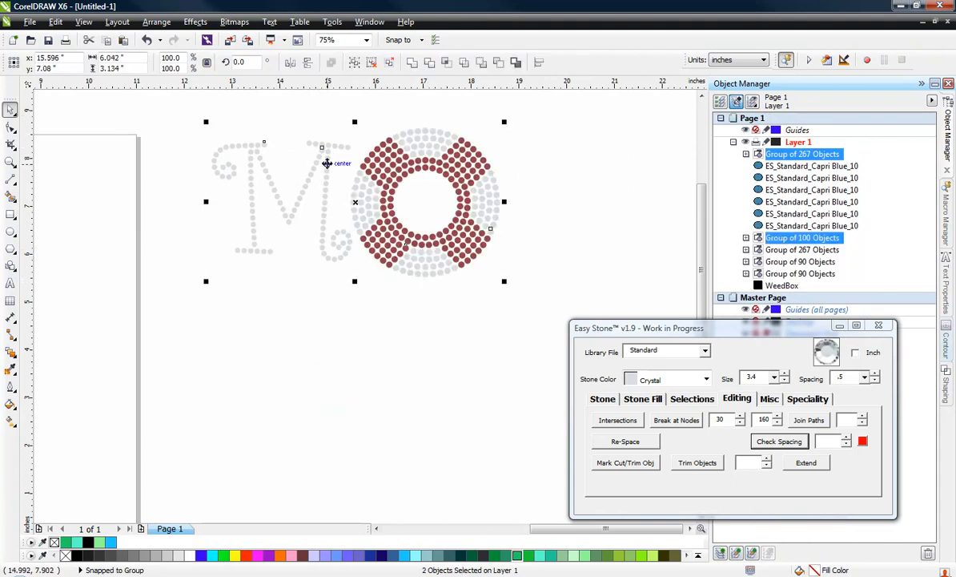
{"action": "key", "text": "e"}
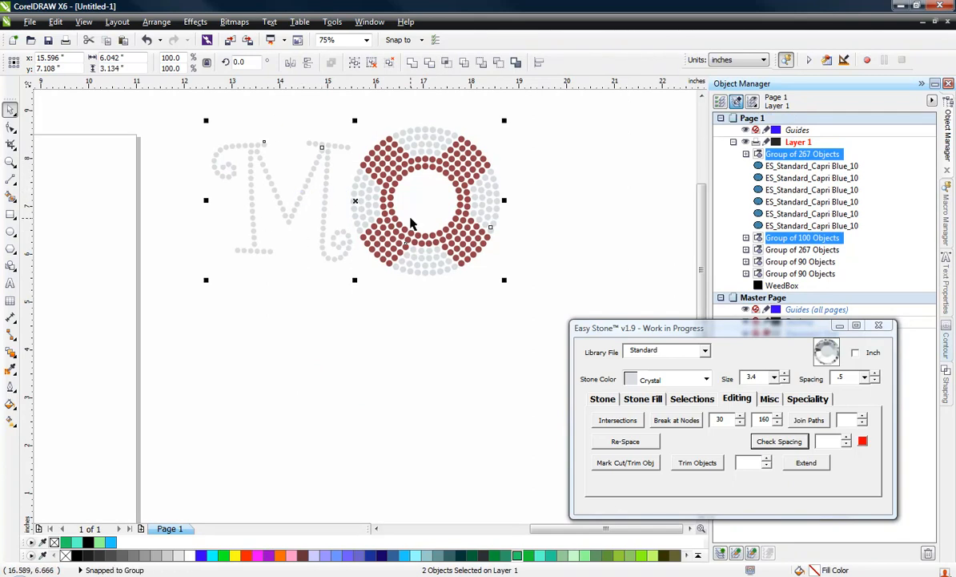
{"action": "left_click", "coordinate": [315, 301]}
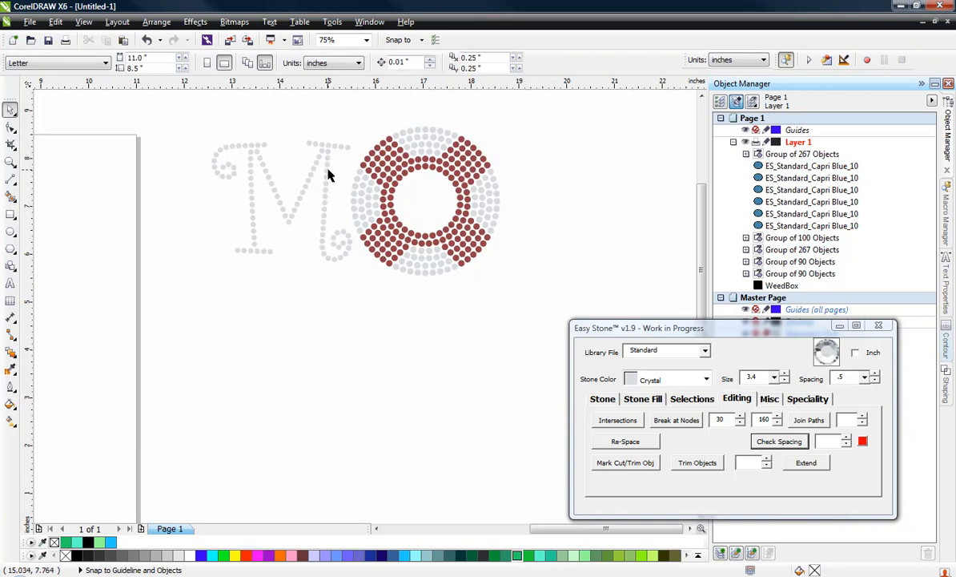
Place a copy of the M group to the right of the O at the same height, centred at about X 20.171 inches
{"action": "left_click", "coordinate": [329, 169]}
{"action": "left_click_drag", "start_coordinate": [278, 198], "coordinate": [572, 214]}
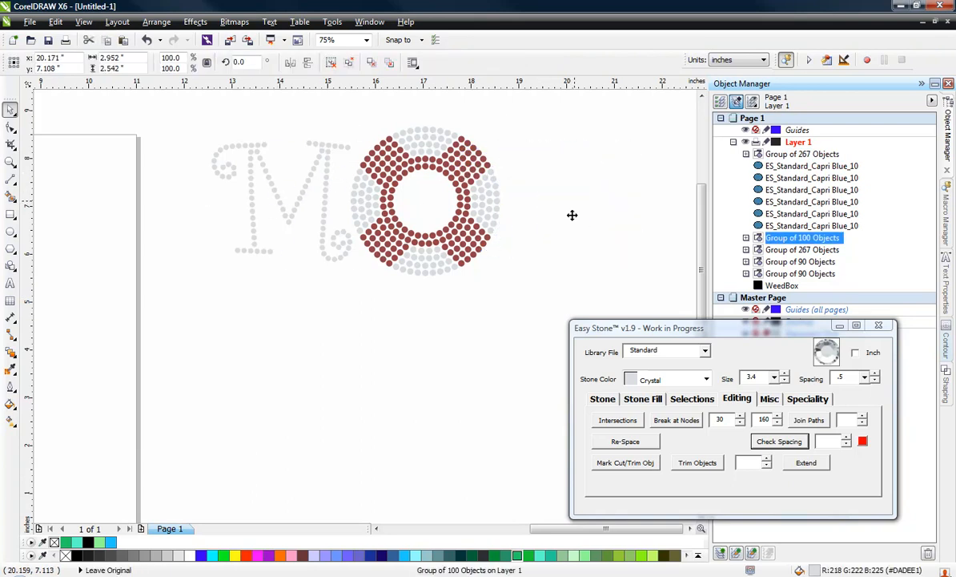
{"action": "left_click", "coordinate": [320, 272]}
Shift the second M slightly left so that it sits closer to the O
{"action": "scroll", "coordinate": [519, 209], "scroll_direction": "up", "scroll_amount": 4}
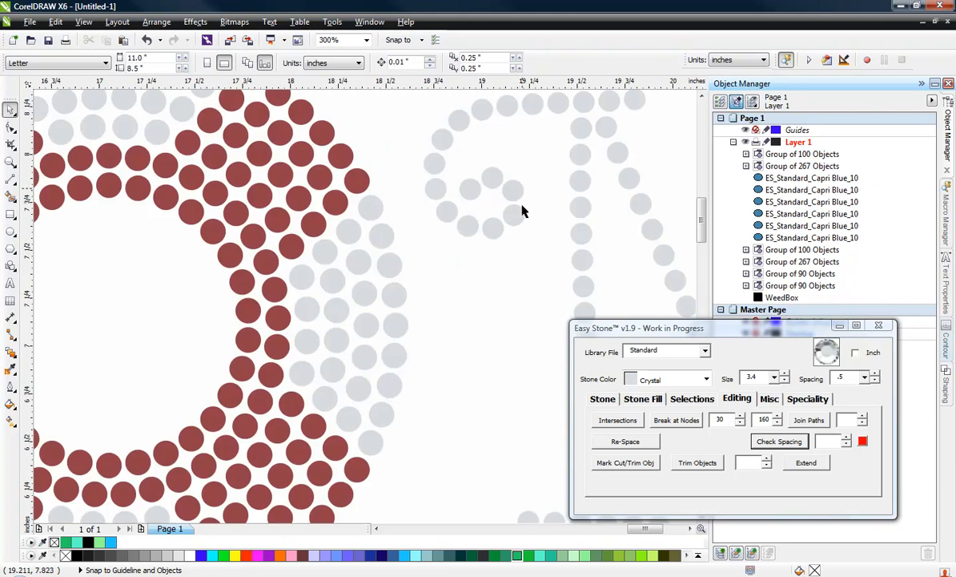
{"action": "left_click", "coordinate": [514, 208]}
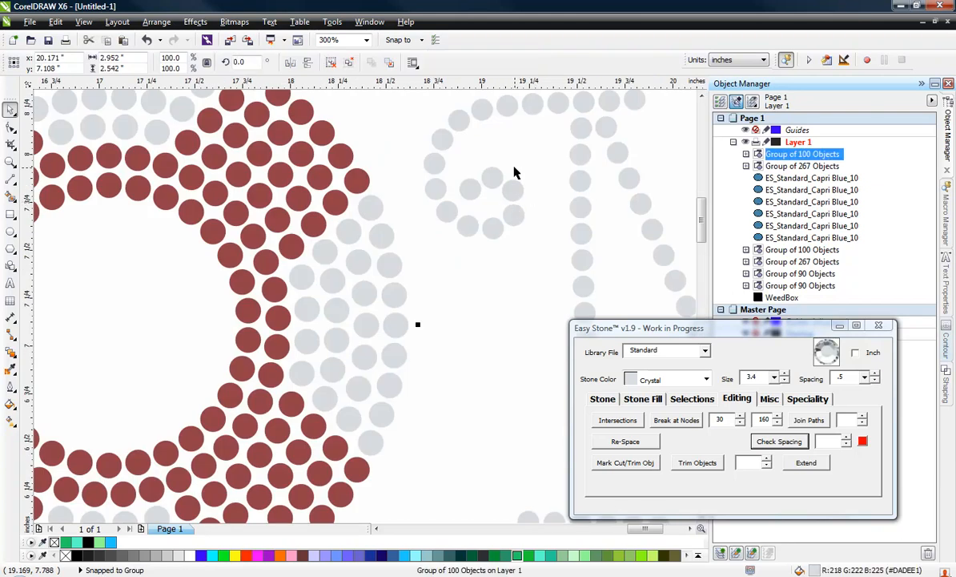
{"action": "mouse_move", "coordinate": [495, 200]}
{"action": "left_mouse_down"}
{"action": "mouse_move", "coordinate": [487, 196]}
{"action": "mouse_move", "coordinate": [491, 217]}
{"action": "left_mouse_up"}
{"action": "scroll", "coordinate": [490, 218], "scroll_direction": "down", "scroll_amount": 4}
{"action": "left_click", "coordinate": [399, 359]}
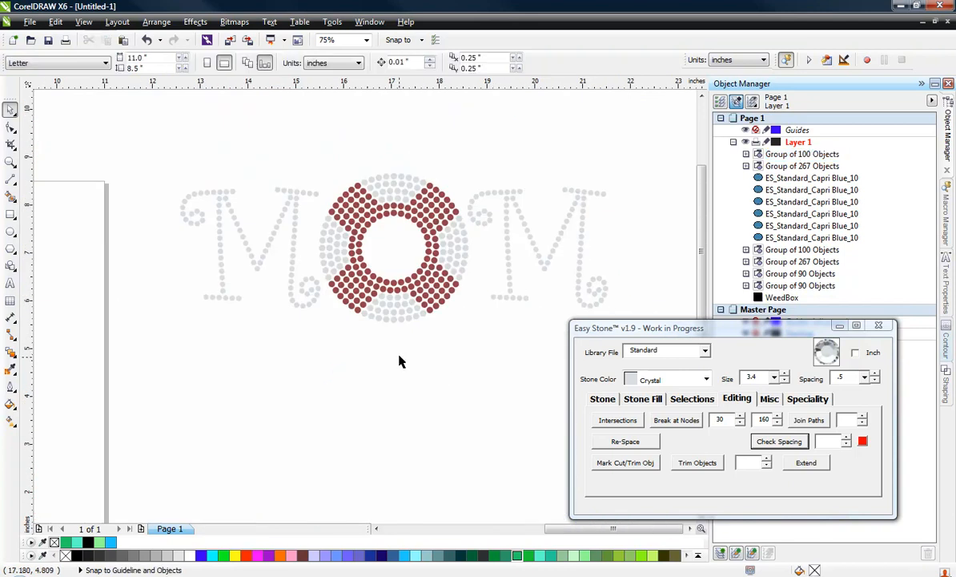
Add a weedbox with a weed margin of 25 around the three groups of the MOM design
{"action": "scroll", "coordinate": [338, 325], "scroll_direction": "down", "scroll_amount": 2}
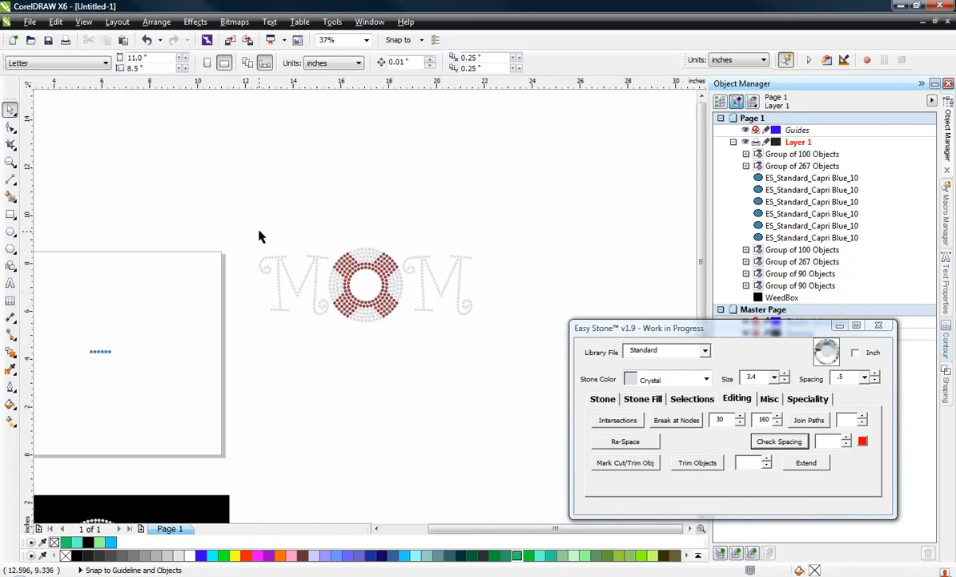
{"action": "left_click_drag", "start_coordinate": [253, 238], "coordinate": [515, 362]}
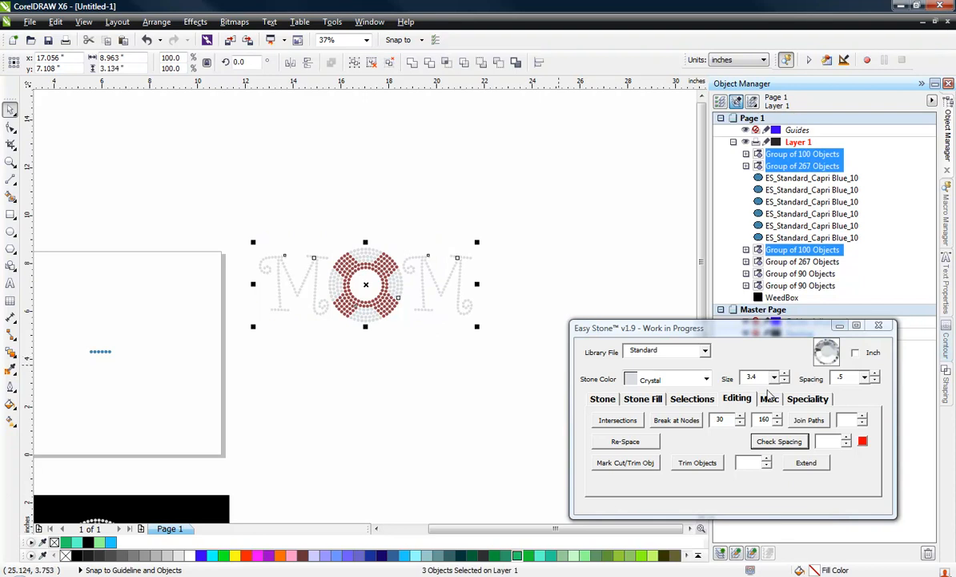
{"action": "left_click", "coordinate": [769, 399]}
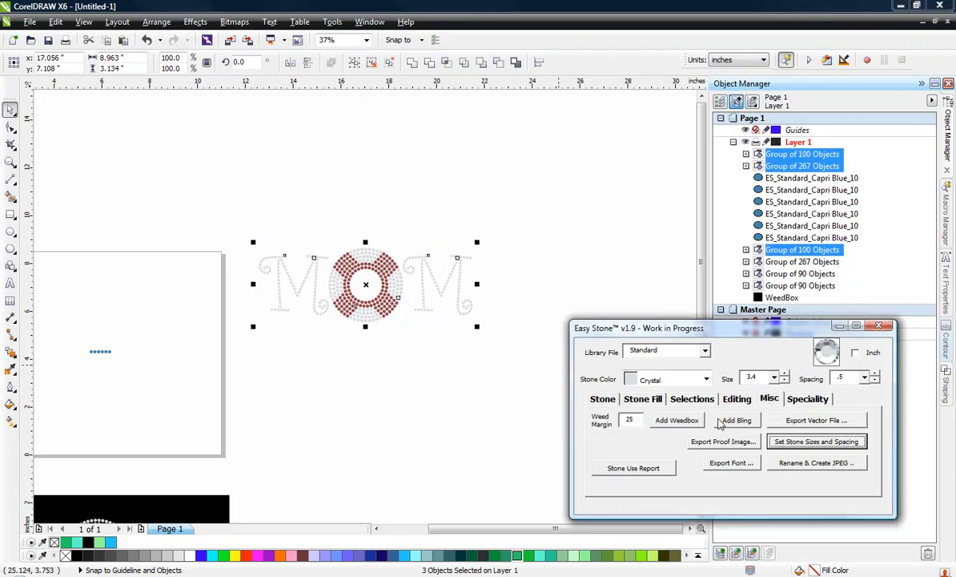
{"action": "left_click", "coordinate": [679, 420]}
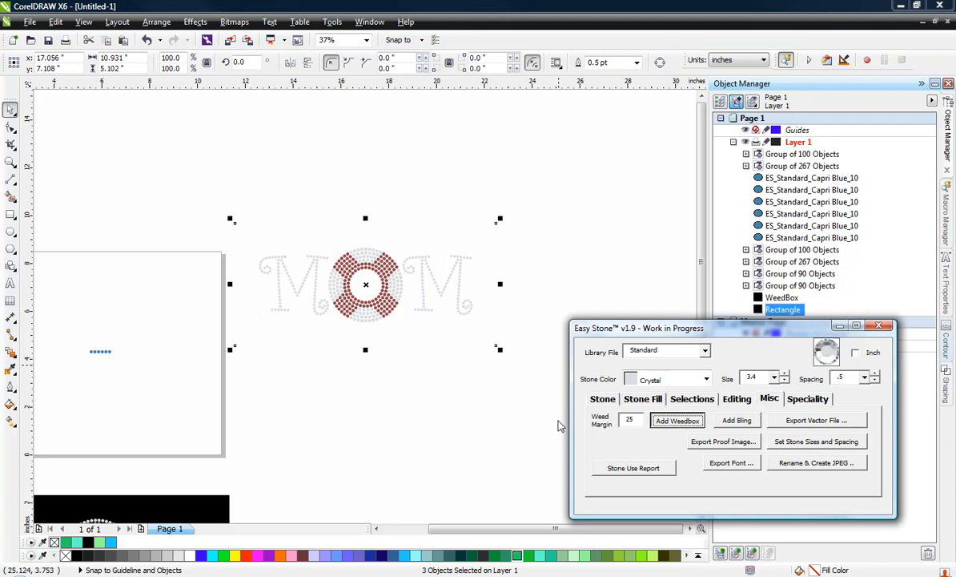
{"action": "left_click", "coordinate": [412, 397]}
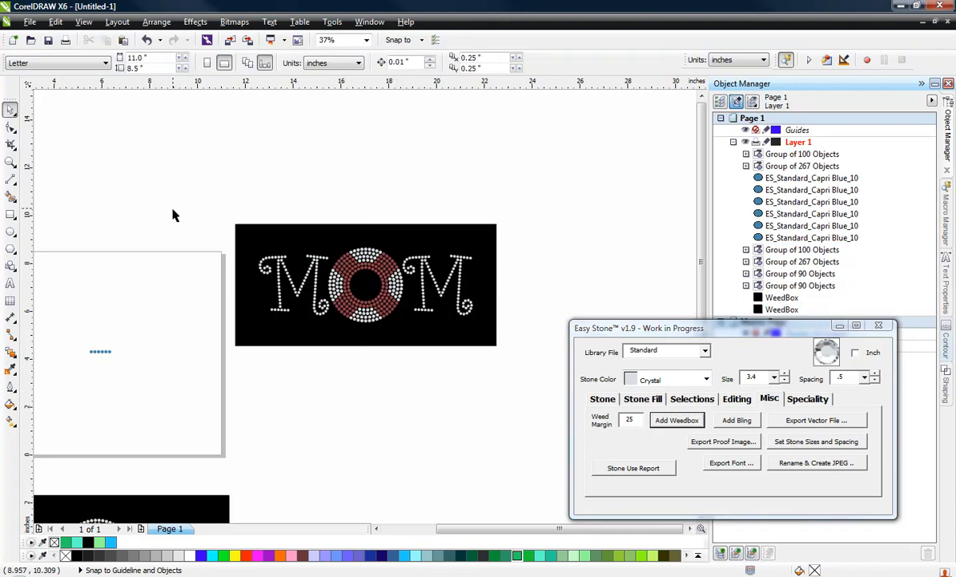
Duplicate the MOM design with its weedbox to the right, centred at about X 28.723, Y 7.108 inches
{"action": "left_click_drag", "start_coordinate": [220, 236], "coordinate": [538, 380]}
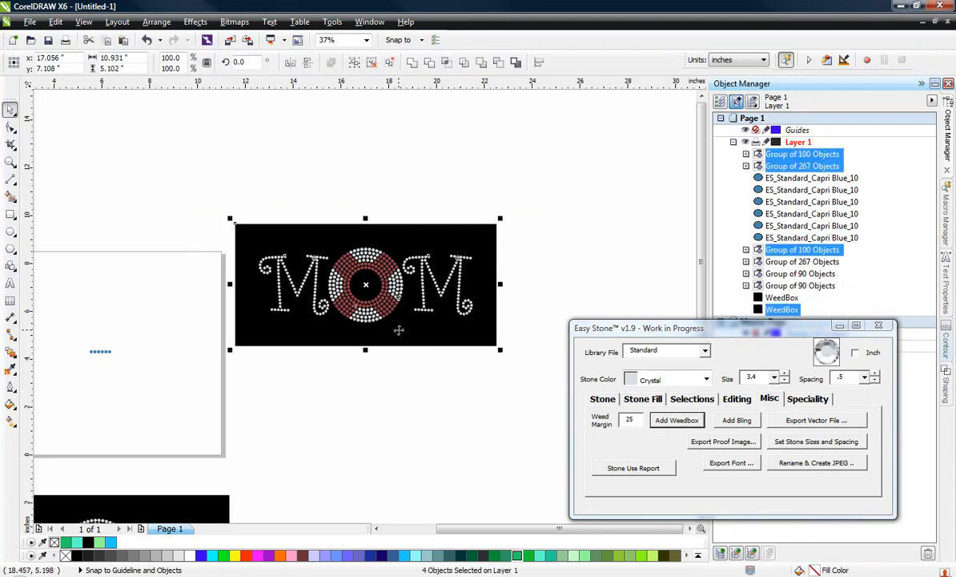
{"action": "left_click_drag", "start_coordinate": [399, 331], "coordinate": [639, 282]}
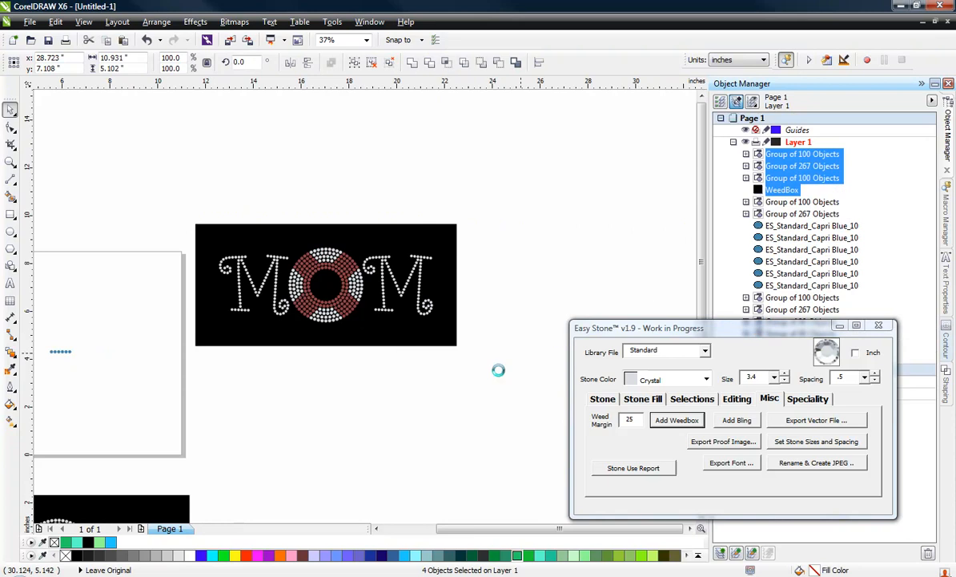
{"action": "left_click", "coordinate": [418, 401]}
{"action": "scroll", "coordinate": [313, 251], "scroll_direction": "down", "scroll_amount": 2}
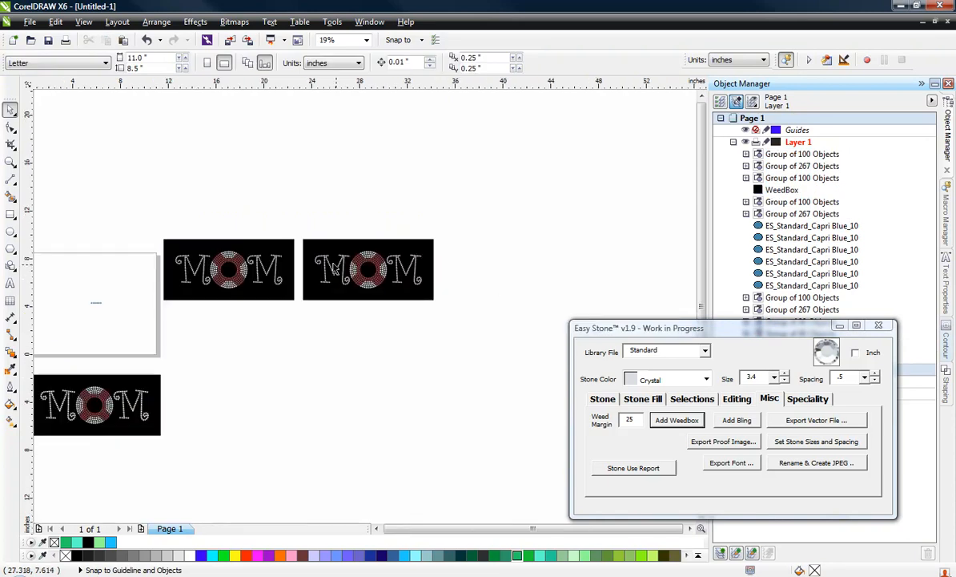
Ungroup all letters of the right-hand MOM copy into individual stones, leaving its weedbox out of the selection
{"action": "scroll", "coordinate": [334, 267], "scroll_direction": "up", "scroll_amount": 2}
{"action": "left_click", "coordinate": [351, 273]}
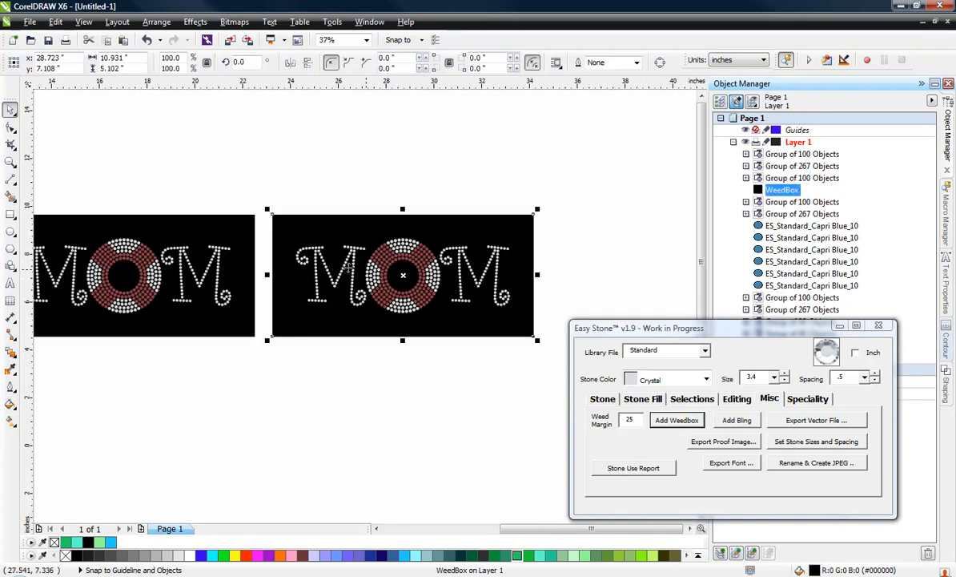
{"action": "left_click_drag", "start_coordinate": [588, 230], "coordinate": [280, 324]}
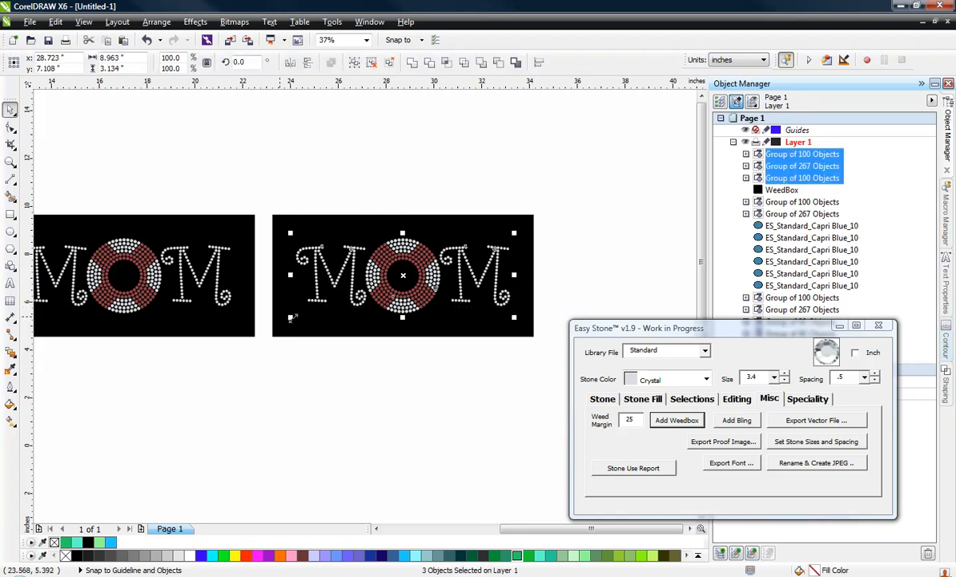
{"action": "key", "text": "ctrl+g"}
{"action": "right_click", "coordinate": [424, 273]}
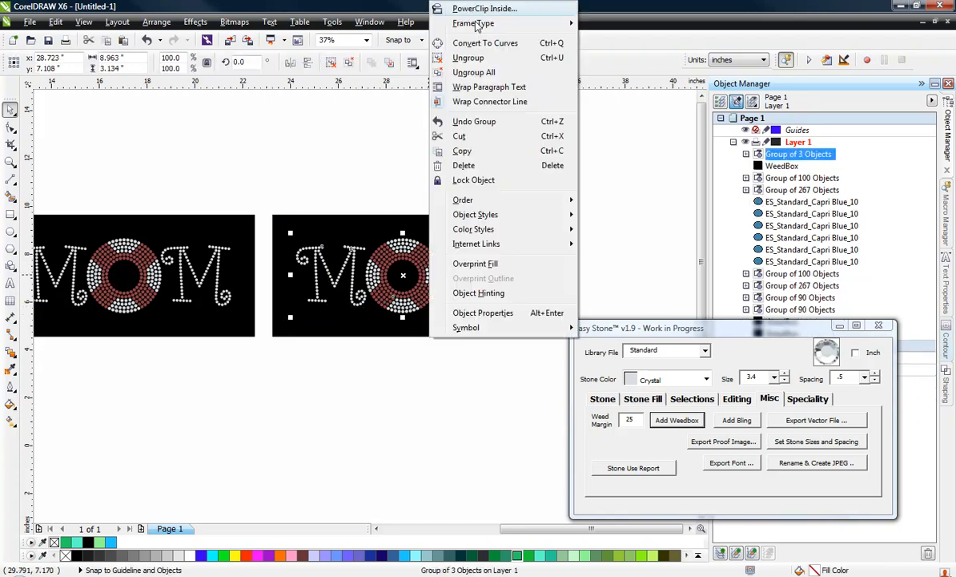
{"action": "left_click", "coordinate": [481, 70]}
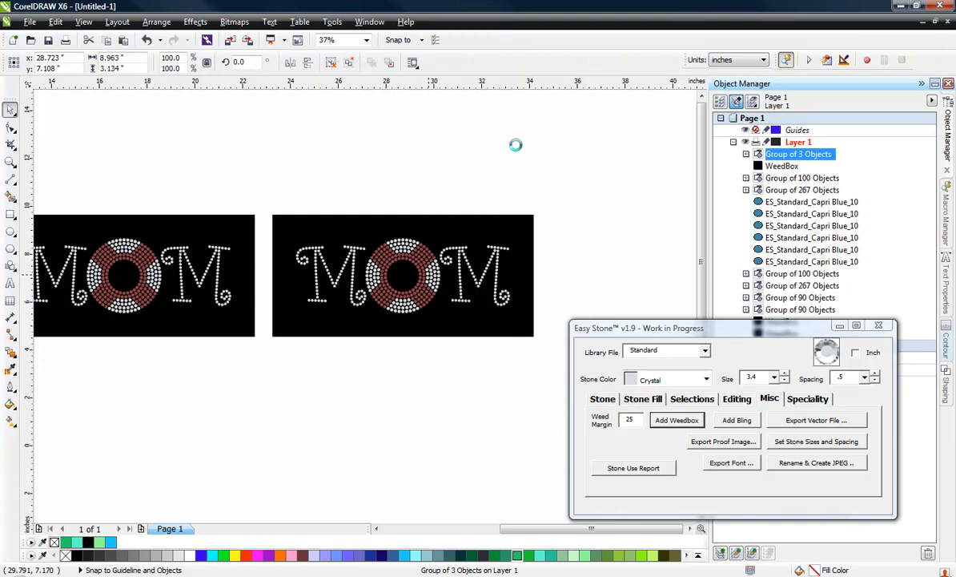
{"action": "left_click", "coordinate": [588, 261]}
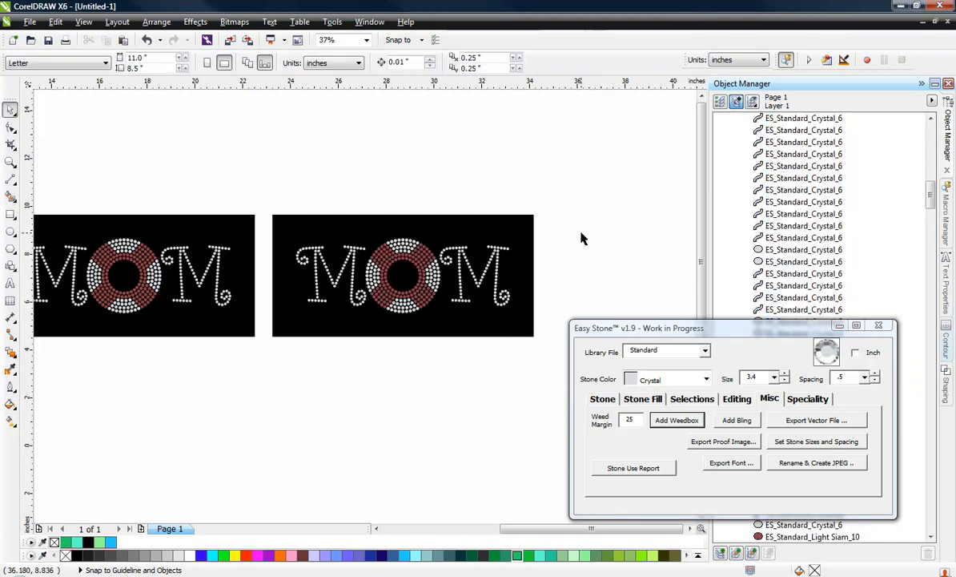
Run the Stone Use Report on the right-hand copy's stones and add the 9"w X 3.25"h dimensions below the design
{"action": "left_click_drag", "start_coordinate": [583, 242], "coordinate": [285, 323]}
{"action": "left_click_drag", "start_coordinate": [581, 203], "coordinate": [282, 327]}
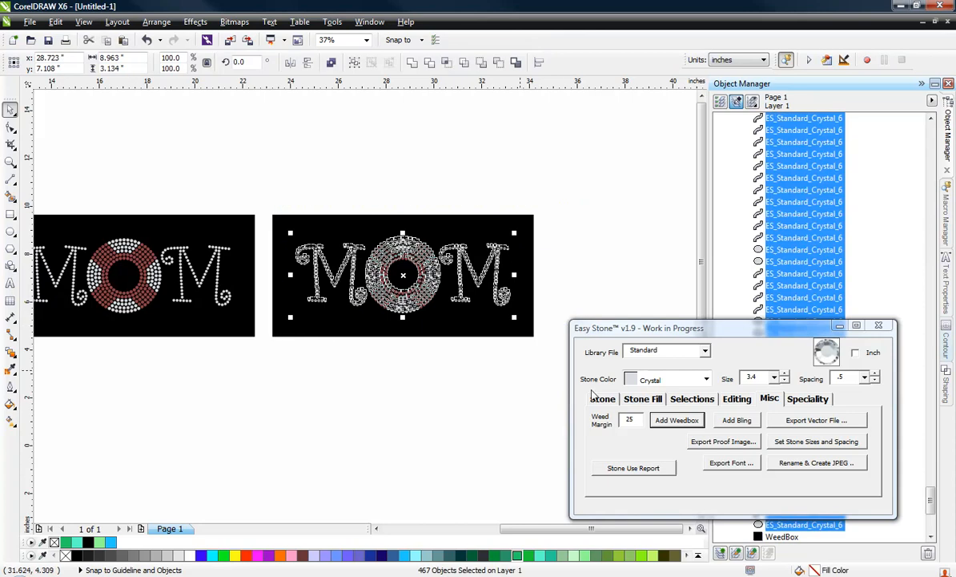
{"action": "left_click", "coordinate": [655, 471]}
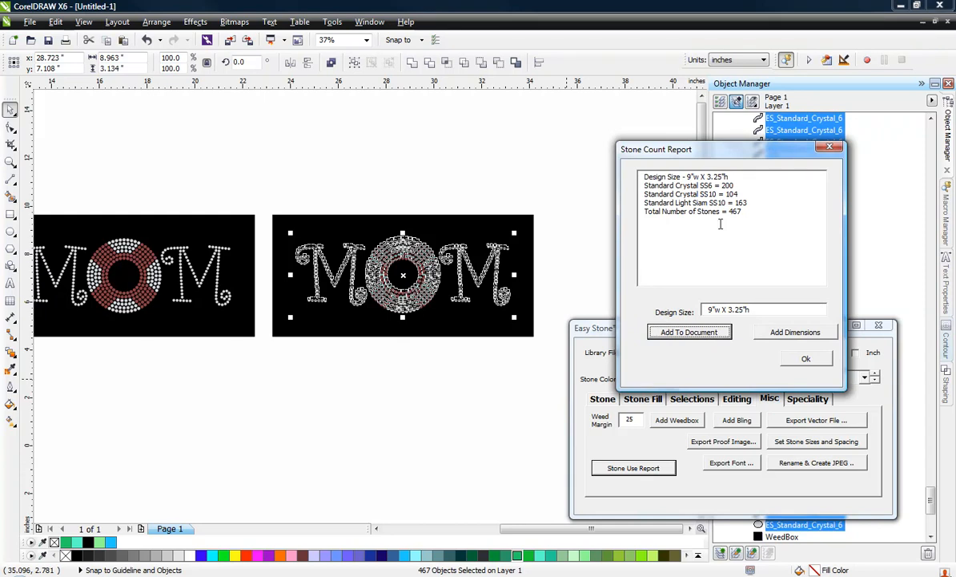
{"action": "left_click", "coordinate": [795, 334]}
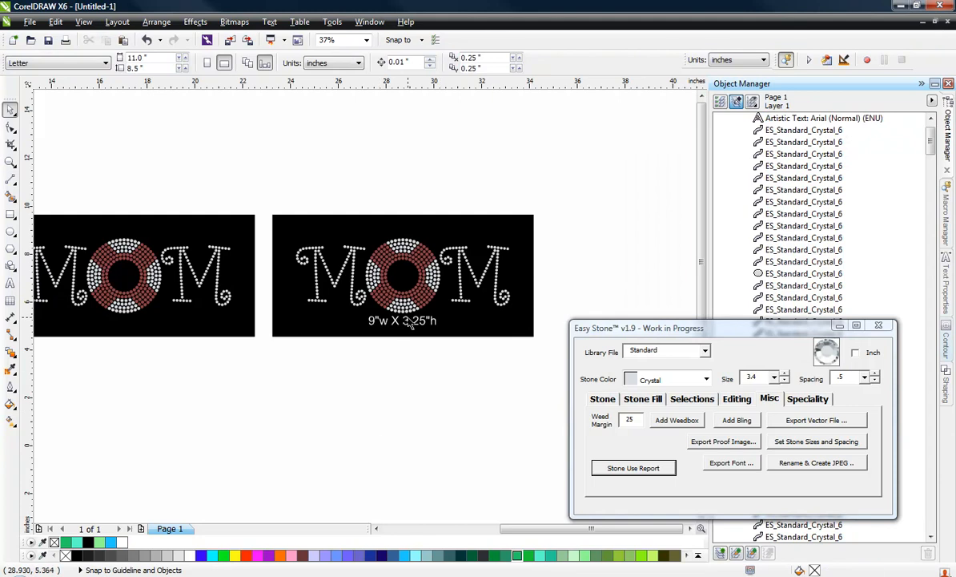
{"action": "left_click", "coordinate": [408, 323]}
{"action": "left_click", "coordinate": [412, 349]}
Run Simulate on all stones of the right-hand MOM copy to give them a realistic rhinestone look
{"action": "left_click_drag", "start_coordinate": [258, 223], "coordinate": [551, 326]}
{"action": "left_click", "coordinate": [602, 399]}
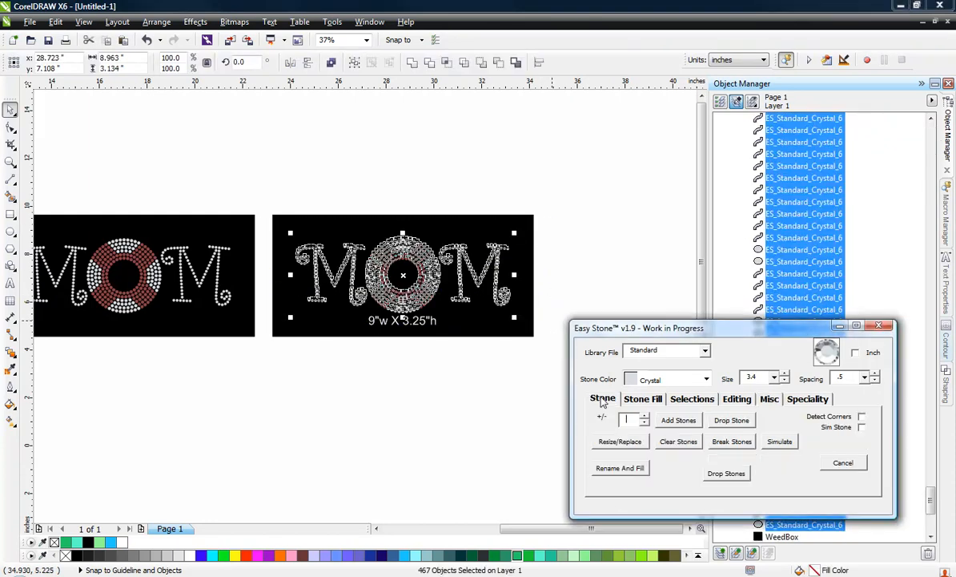
{"action": "left_click", "coordinate": [781, 442]}
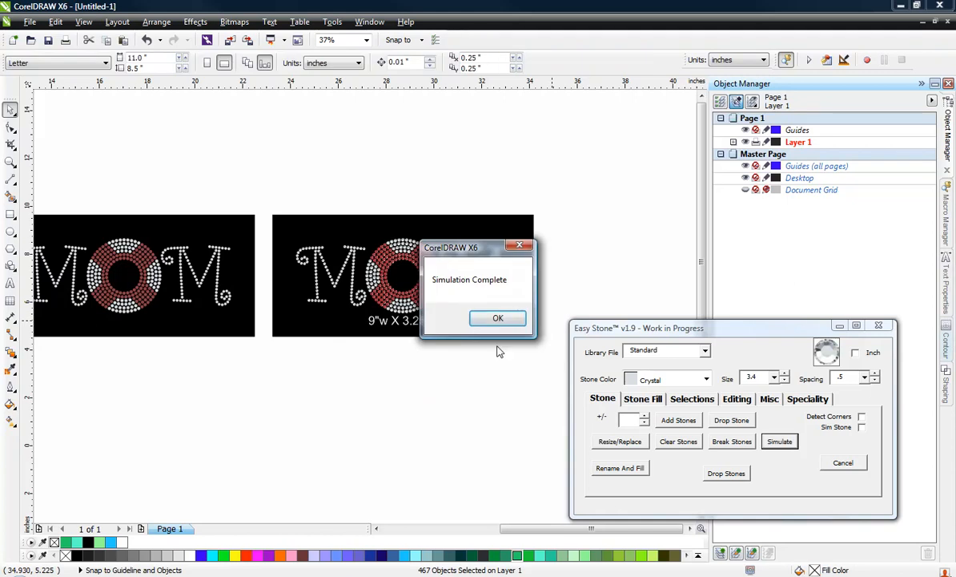
{"action": "left_click", "coordinate": [495, 320]}
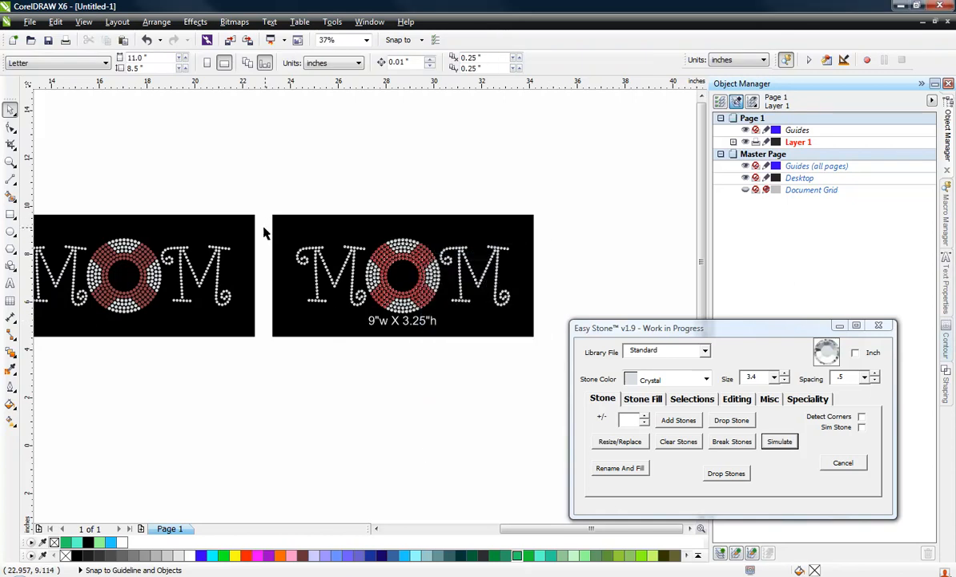
Add bling to the right-hand MOM copy's stones with Bling Size 10 and Amount of Bling 10
{"action": "left_click_drag", "start_coordinate": [264, 228], "coordinate": [559, 325]}
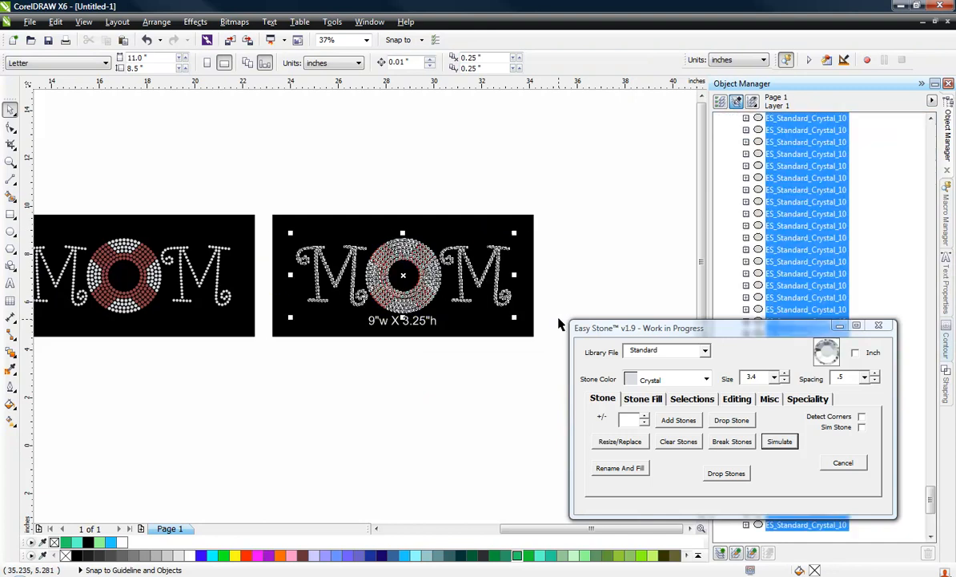
{"action": "left_click", "coordinate": [768, 399]}
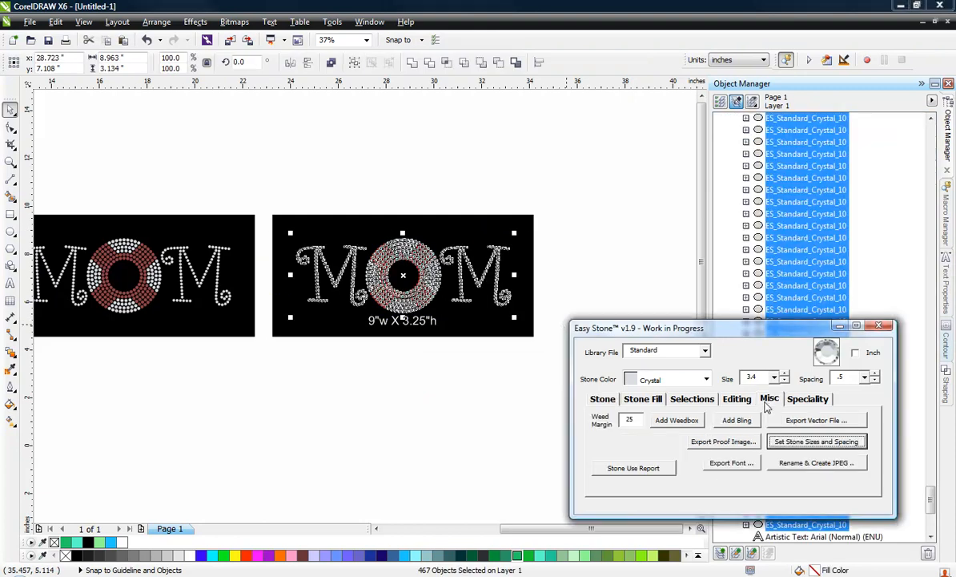
{"action": "left_click", "coordinate": [736, 420]}
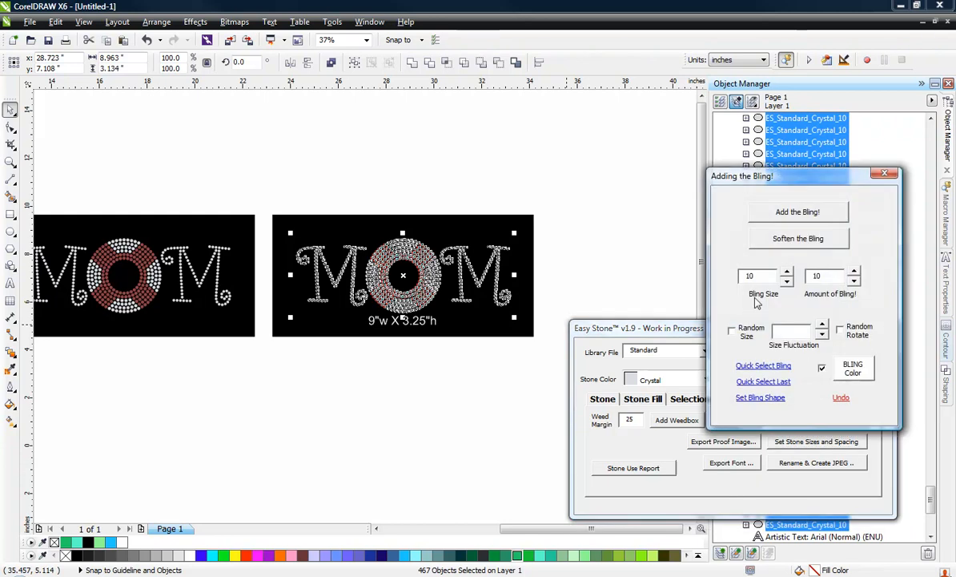
{"action": "left_click", "coordinate": [795, 213]}
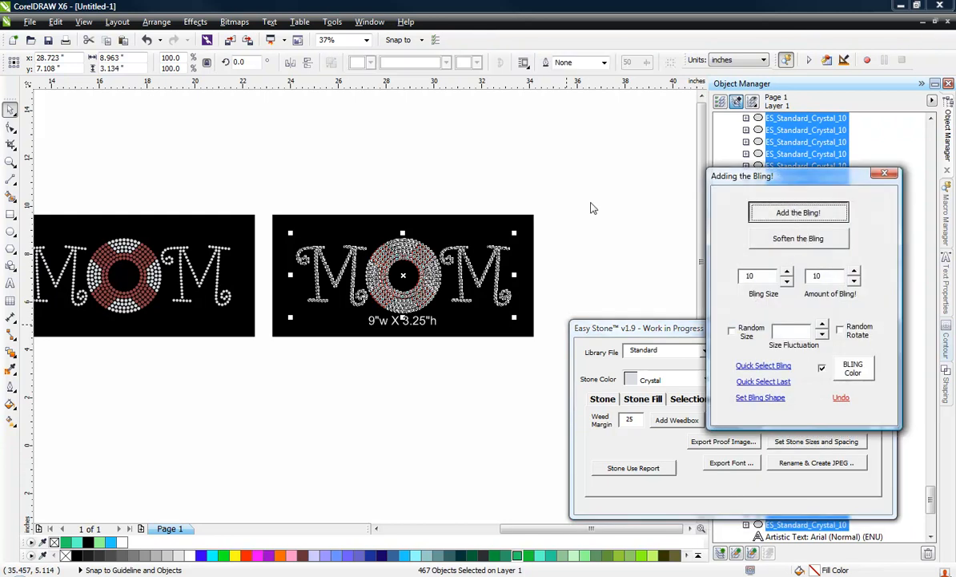
Switch to Wireframe view and move two bling sparkles from the O onto the left M's curl and the top of its right stem
{"action": "left_click", "coordinate": [83, 22]}
{"action": "left_click", "coordinate": [96, 54]}
{"action": "left_click", "coordinate": [318, 171]}
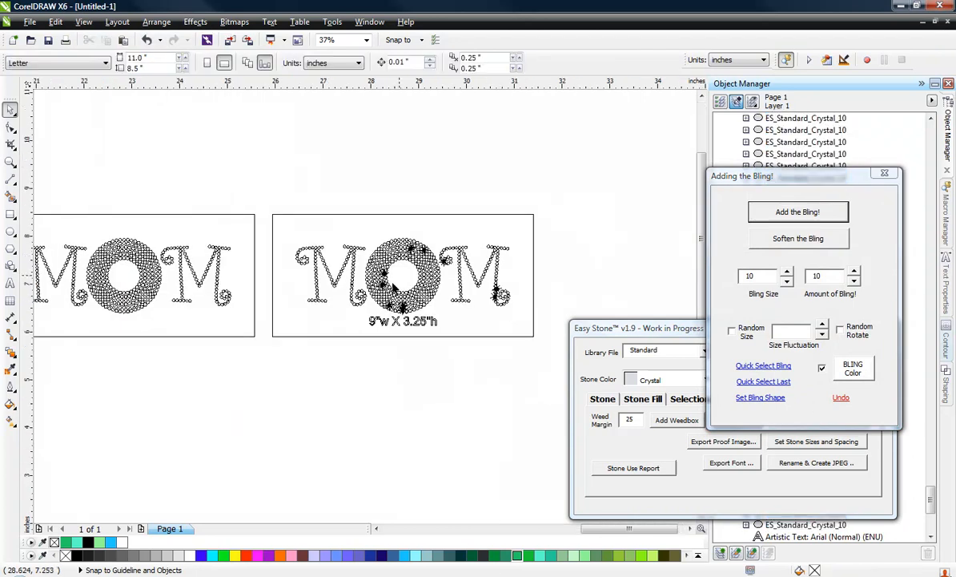
{"action": "scroll", "coordinate": [394, 280], "scroll_direction": "up", "scroll_amount": 1}
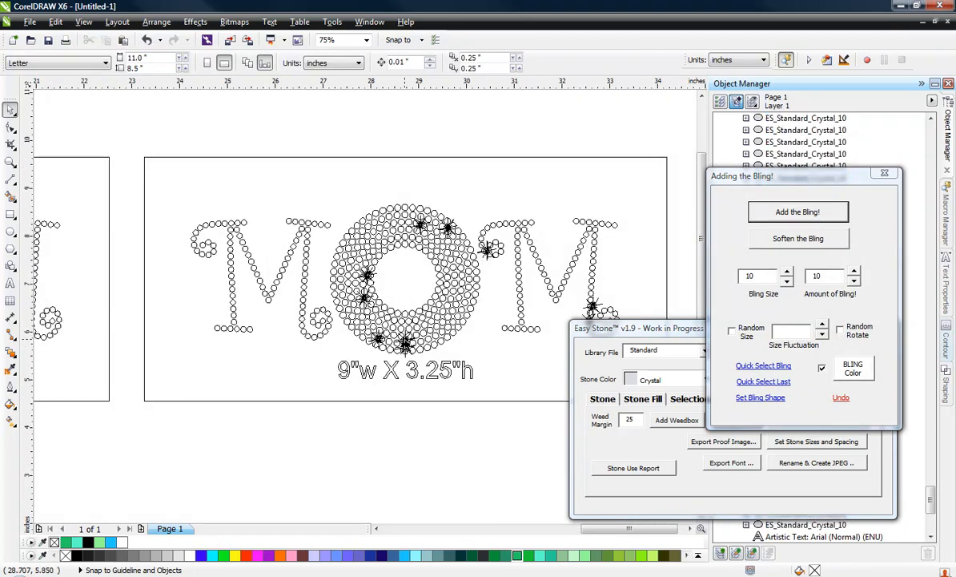
{"action": "left_click", "coordinate": [193, 254]}
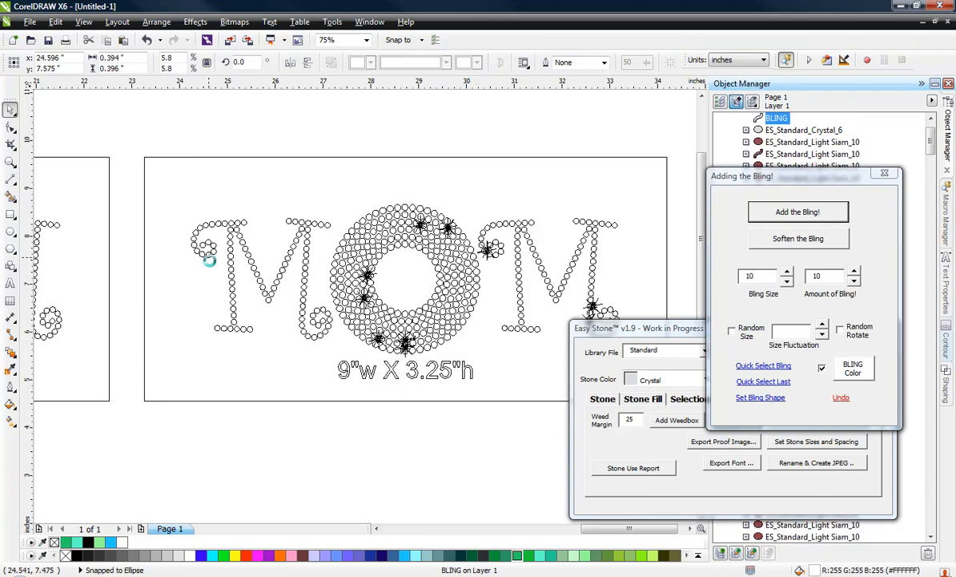
{"action": "left_click_drag", "start_coordinate": [196, 261], "coordinate": [302, 230]}
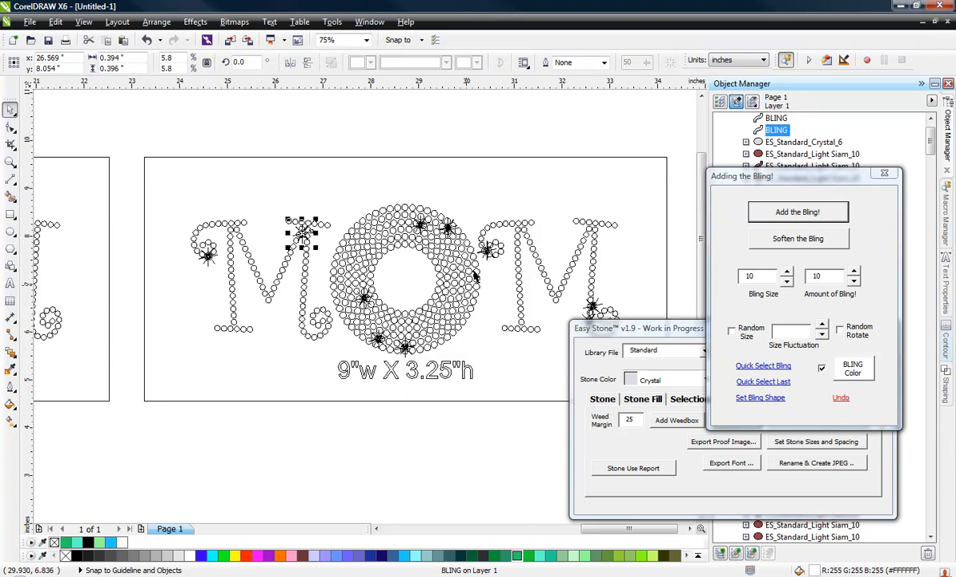
Spread sparkles to the O's upper-left edge and left side, and move one to the foot of the left M's right stem
{"action": "left_click_drag", "start_coordinate": [422, 227], "coordinate": [368, 224]}
{"action": "left_click_drag", "start_coordinate": [364, 298], "coordinate": [348, 290]}
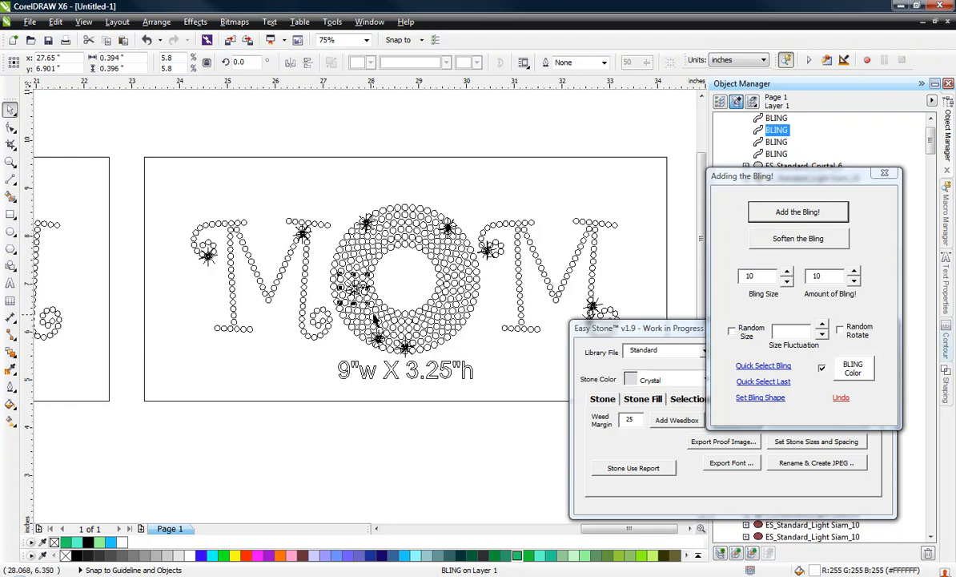
{"action": "left_click", "coordinate": [381, 337]}
{"action": "left_click_drag", "start_coordinate": [381, 336], "coordinate": [302, 324]}
{"action": "right_click", "coordinate": [337, 293]}
Spread out the sparkles clustered on the right M, moving one to the O's lower-right edge
{"action": "scroll", "coordinate": [299, 214], "scroll_direction": "down", "scroll_amount": 2}
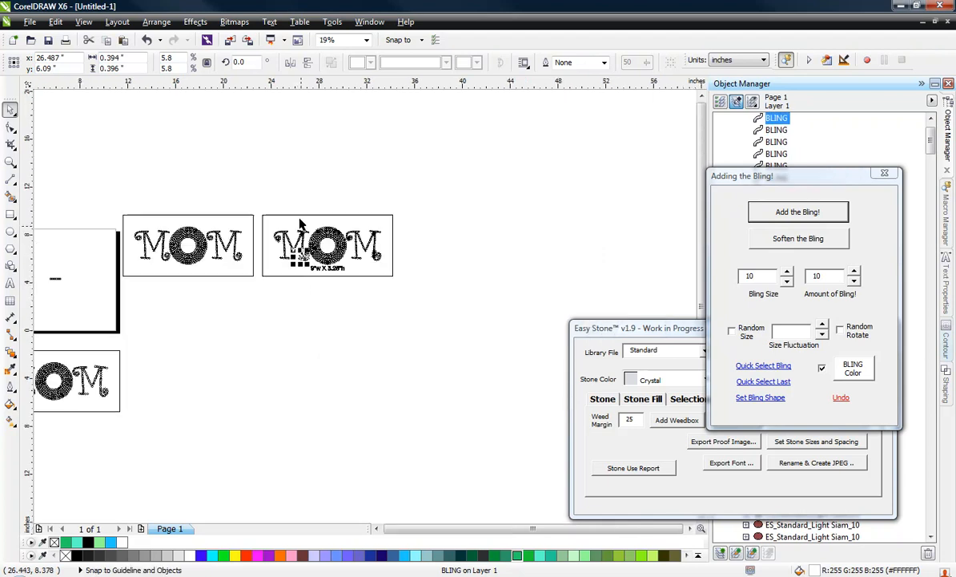
{"action": "scroll", "coordinate": [433, 232], "scroll_direction": "up", "scroll_amount": 2}
{"action": "left_click", "coordinate": [425, 232]}
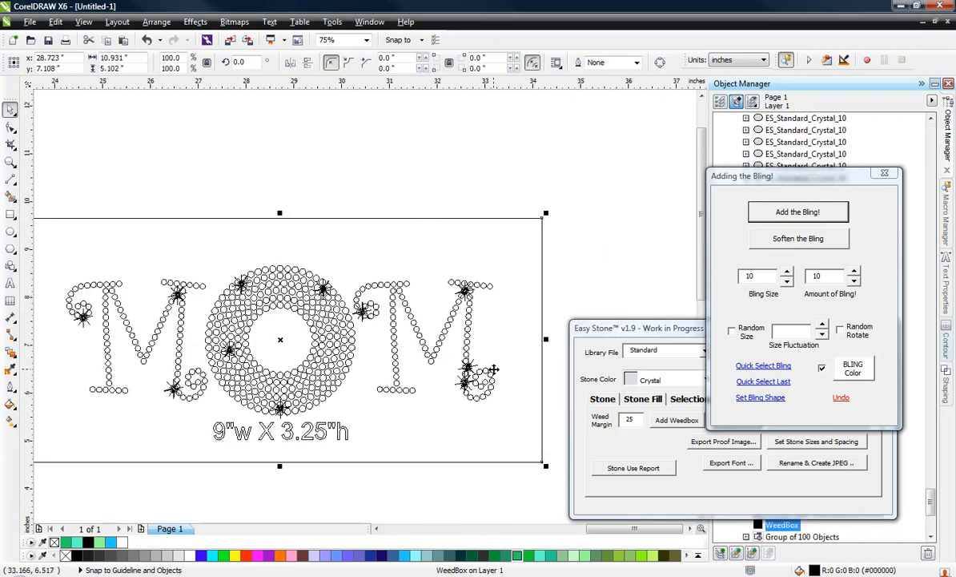
{"action": "left_click", "coordinate": [470, 370]}
{"action": "left_click_drag", "start_coordinate": [469, 371], "coordinate": [334, 384]}
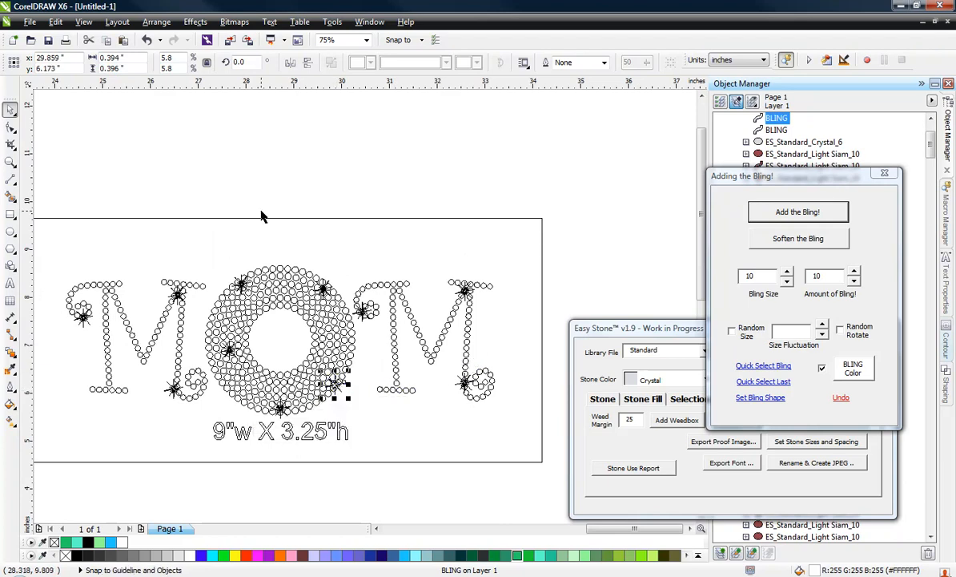
Return the display to Enhanced view and examine the sparkles on the right-hand MOM copy up close
{"action": "left_click", "coordinate": [82, 21]}
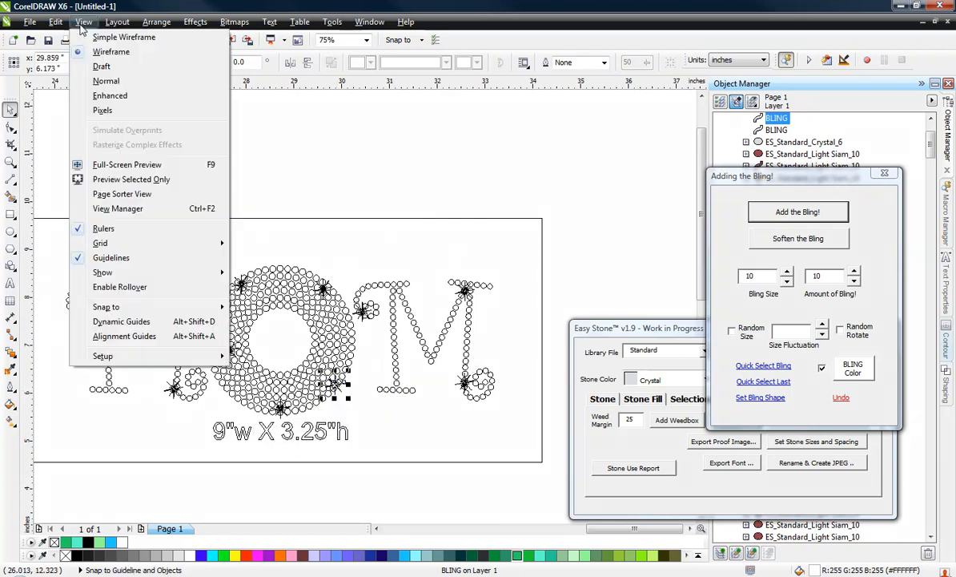
{"action": "left_click", "coordinate": [99, 94]}
{"action": "left_click", "coordinate": [273, 150]}
{"action": "scroll", "coordinate": [210, 275], "scroll_direction": "up", "scroll_amount": 3}
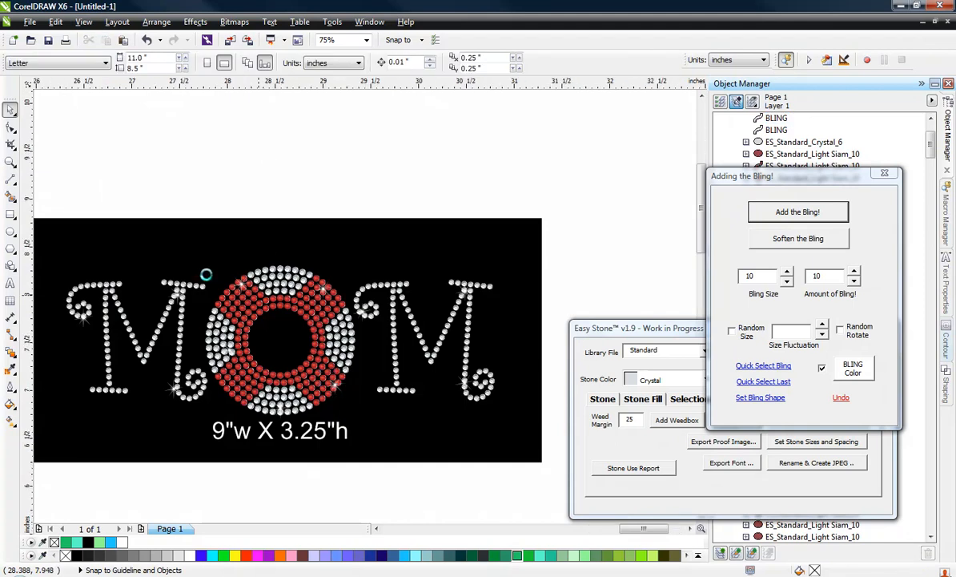
{"action": "scroll", "coordinate": [223, 269], "scroll_direction": "up", "scroll_amount": 1}
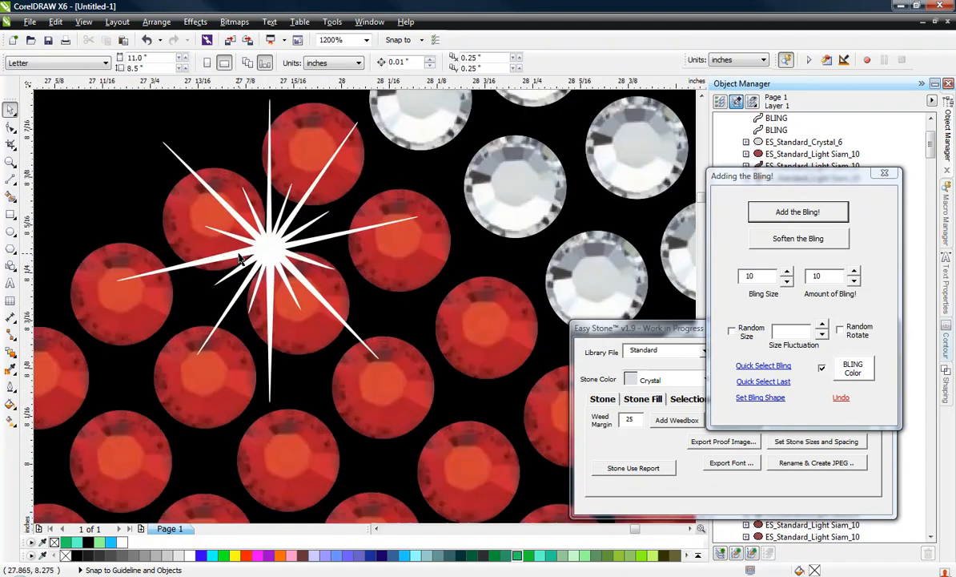
{"action": "left_click", "coordinate": [250, 245]}
{"action": "scroll", "coordinate": [326, 279], "scroll_direction": "down", "scroll_amount": 4}
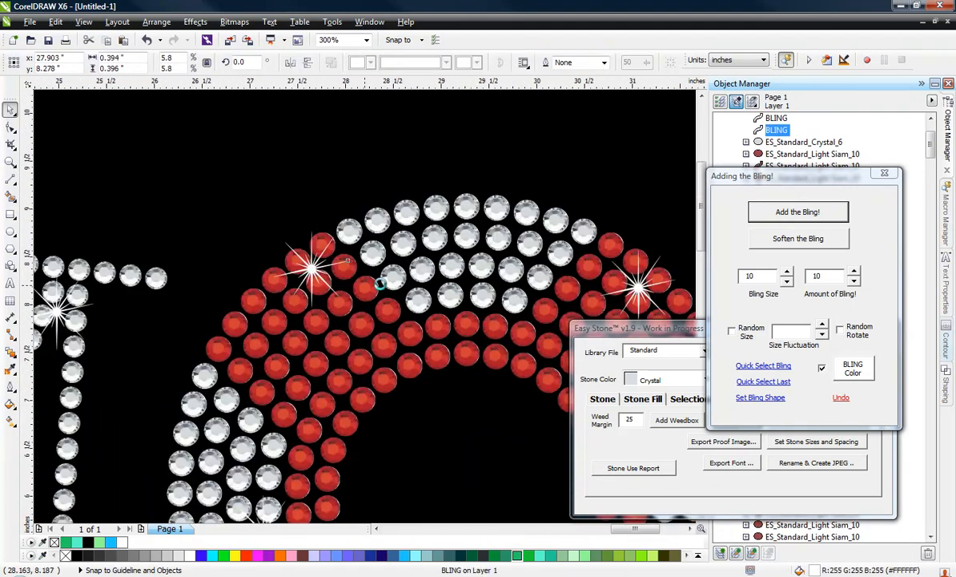
{"action": "left_click", "coordinate": [256, 153]}
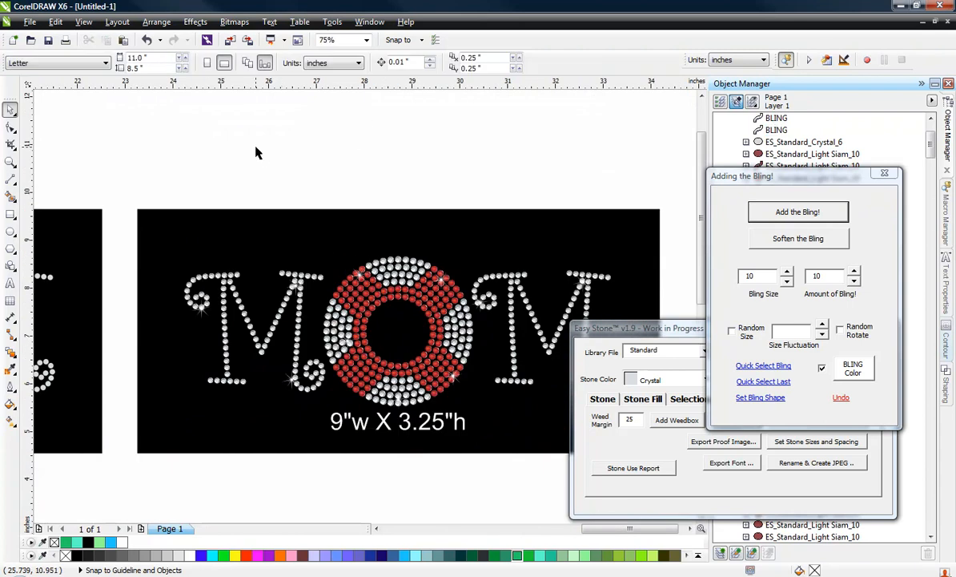
{"action": "scroll", "coordinate": [271, 181], "scroll_direction": "down", "scroll_amount": 1}
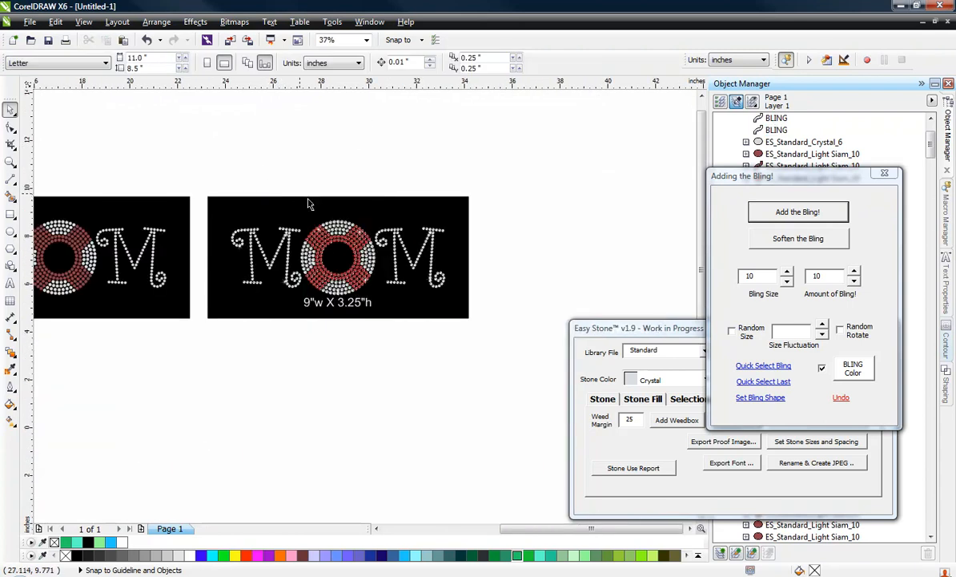
{"action": "scroll", "coordinate": [215, 186], "scroll_direction": "up", "scroll_amount": 1}
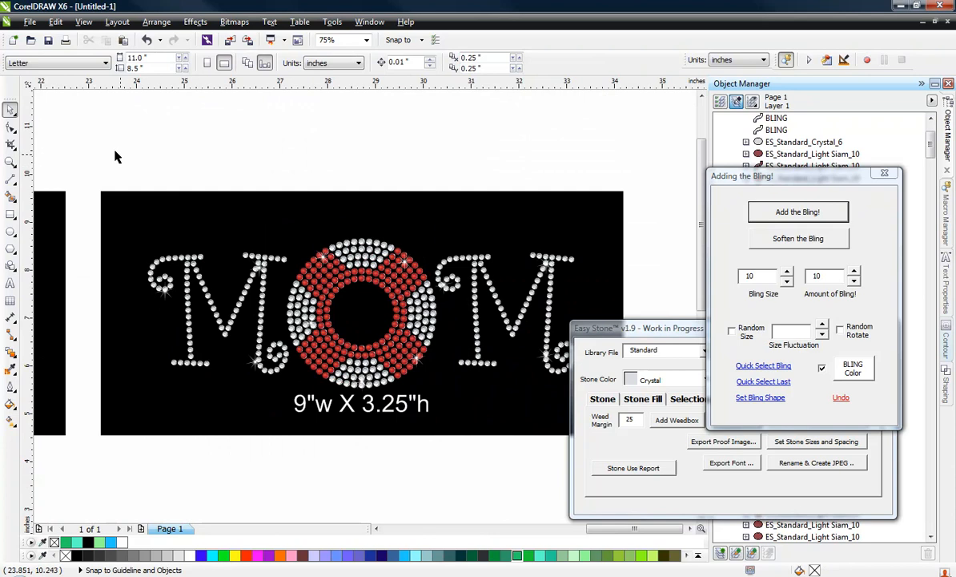
Soften the bling on all stones and sparkles of the right-hand copy and examine a softened sparkle up close
{"action": "left_click_drag", "start_coordinate": [114, 150], "coordinate": [641, 399]}
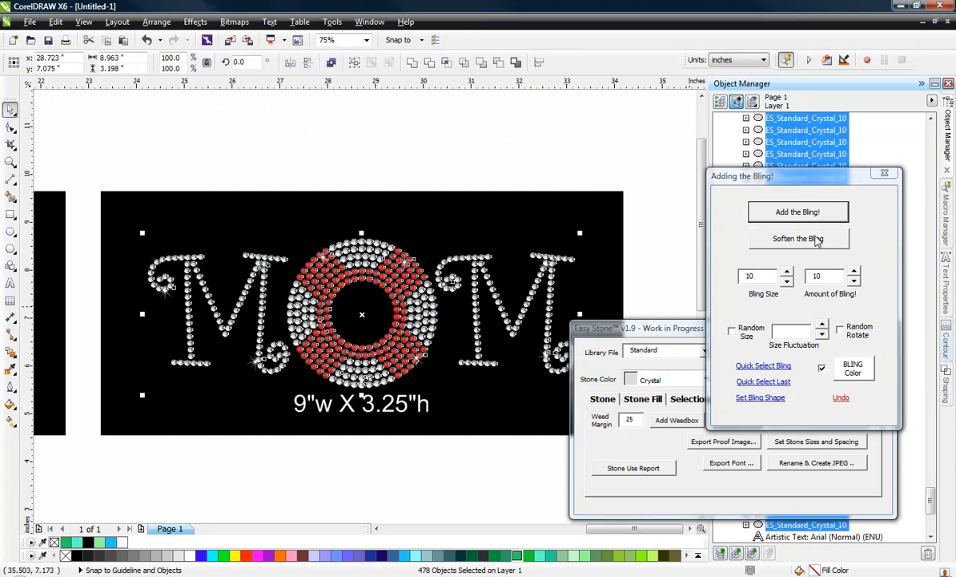
{"action": "left_click", "coordinate": [819, 240]}
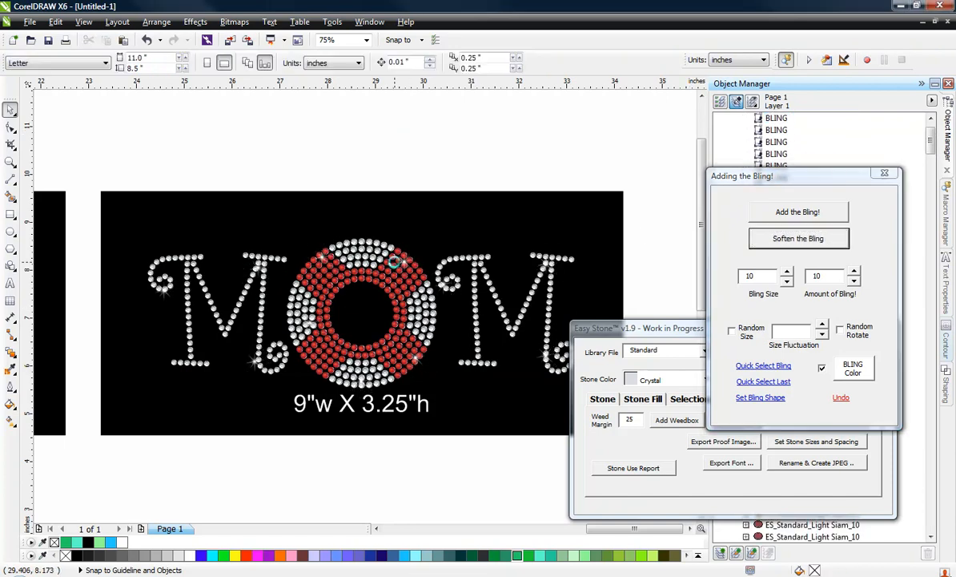
{"action": "scroll", "coordinate": [387, 276], "scroll_direction": "up", "scroll_amount": 4}
{"action": "scroll", "coordinate": [407, 237], "scroll_direction": "up", "scroll_amount": 1}
{"action": "scroll", "coordinate": [407, 237], "scroll_direction": "up", "scroll_amount": 2}
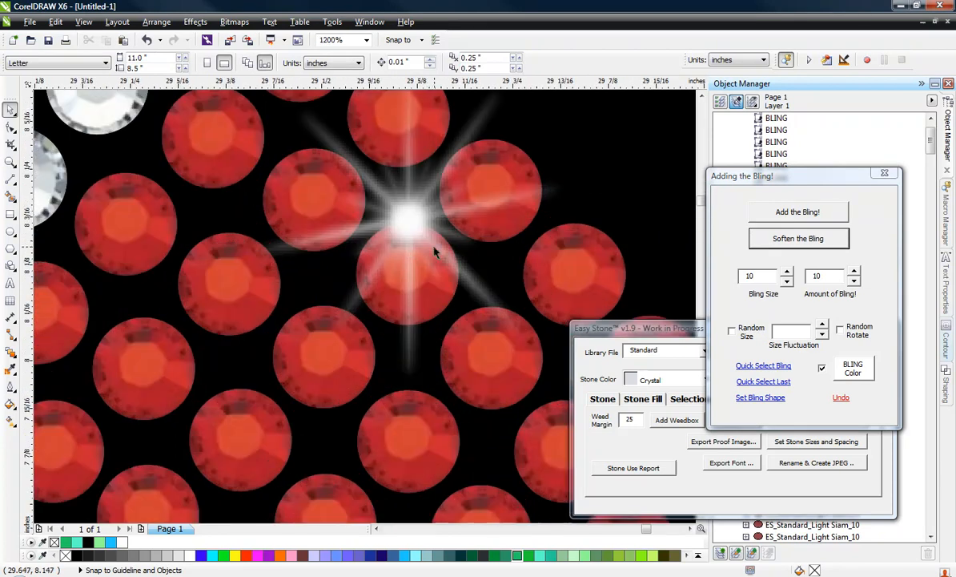
{"action": "scroll", "coordinate": [406, 250], "scroll_direction": "down", "scroll_amount": 3}
{"action": "scroll", "coordinate": [421, 215], "scroll_direction": "down", "scroll_amount": 4}
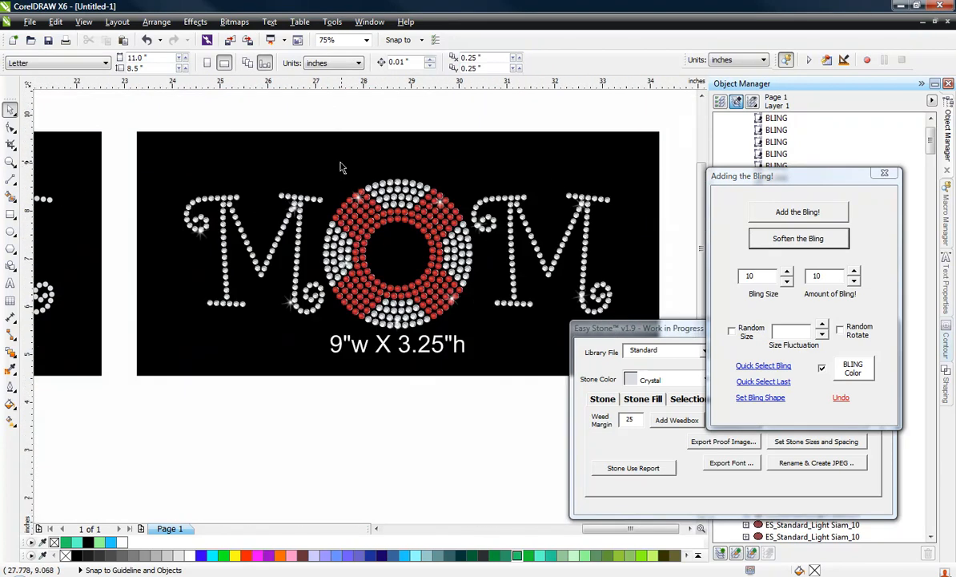
{"action": "scroll", "coordinate": [308, 384], "scroll_direction": "down", "scroll_amount": 1}
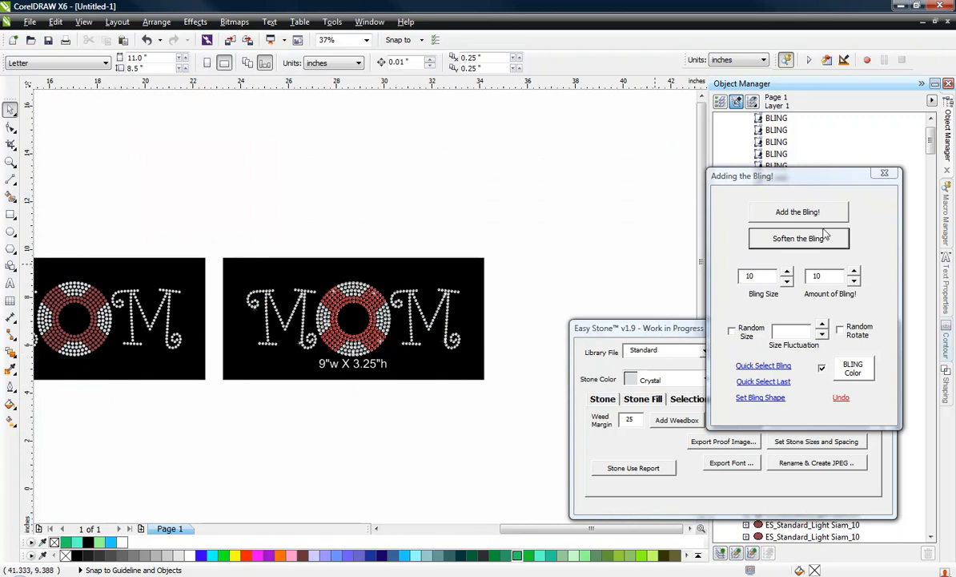
Close the bling settings, move the Easy Stone window clear of the design, and select the right-hand copy's weedbox
{"action": "left_click", "coordinate": [888, 173]}
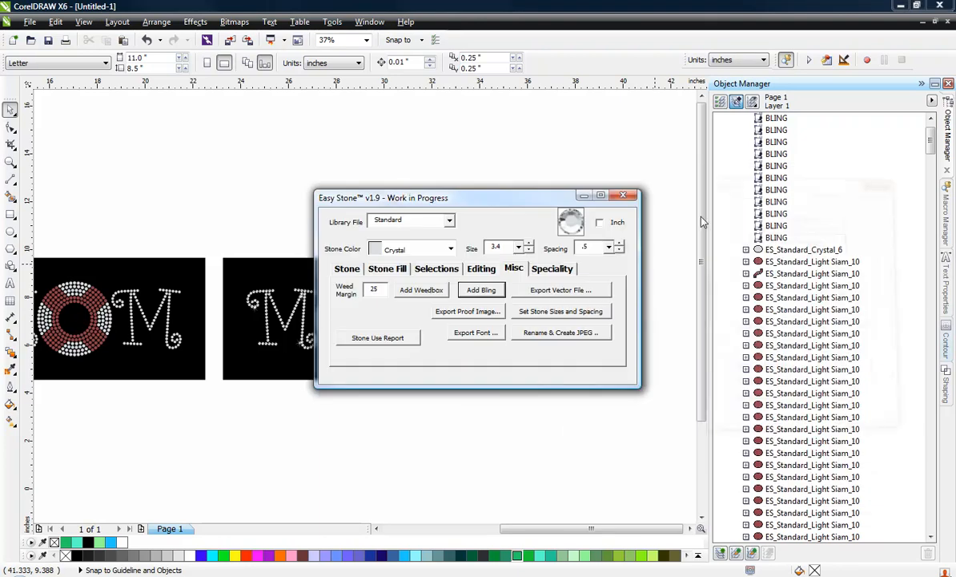
{"action": "left_click_drag", "start_coordinate": [405, 198], "coordinate": [631, 319]}
{"action": "left_click", "coordinate": [470, 213]}
{"action": "left_click", "coordinate": [459, 270]}
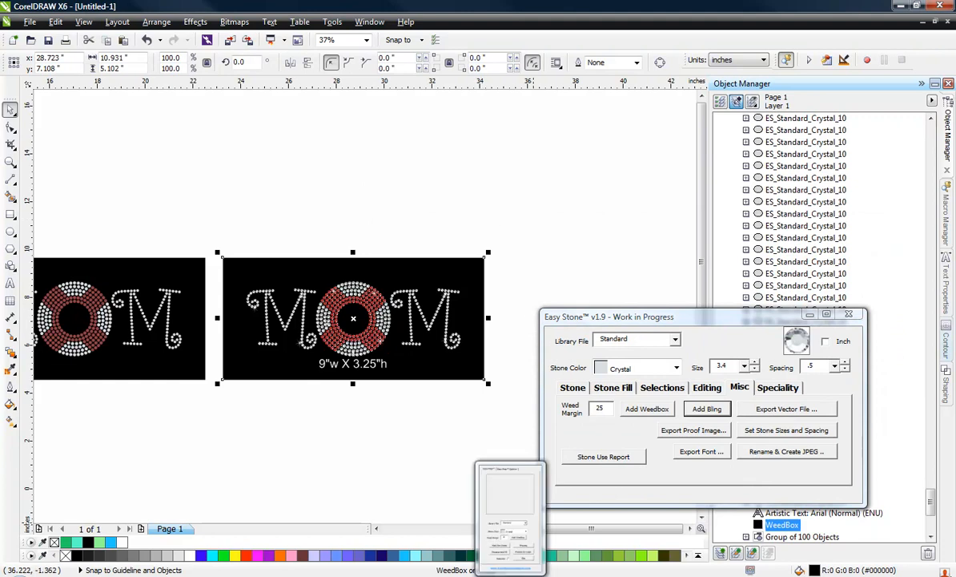
Use Easy Prep to watermark the weedbox with ESTWatermark.png at 0.125-inch spacing, scale 80, rotation 30 and transparency 80
{"action": "left_click", "coordinate": [514, 575]}
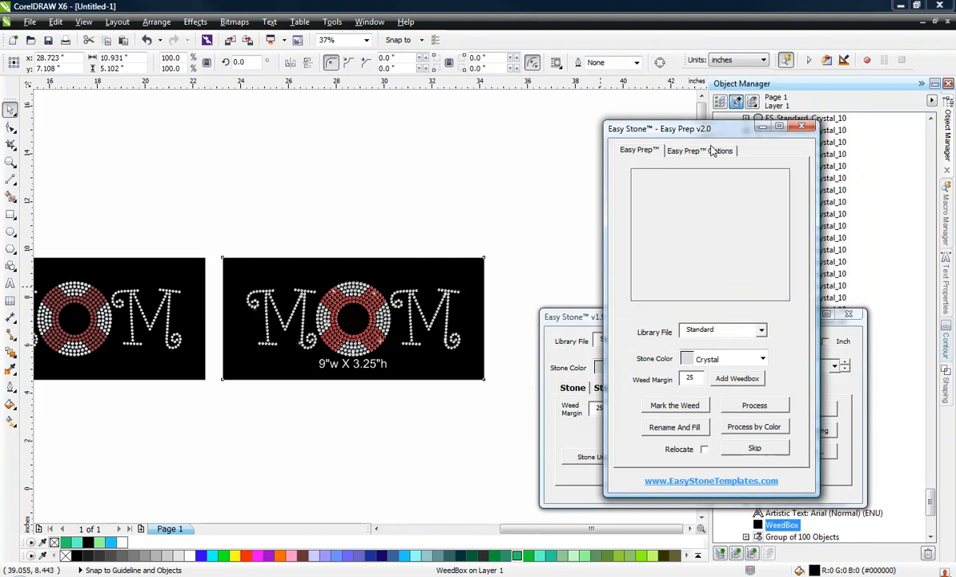
{"action": "left_click", "coordinate": [712, 151]}
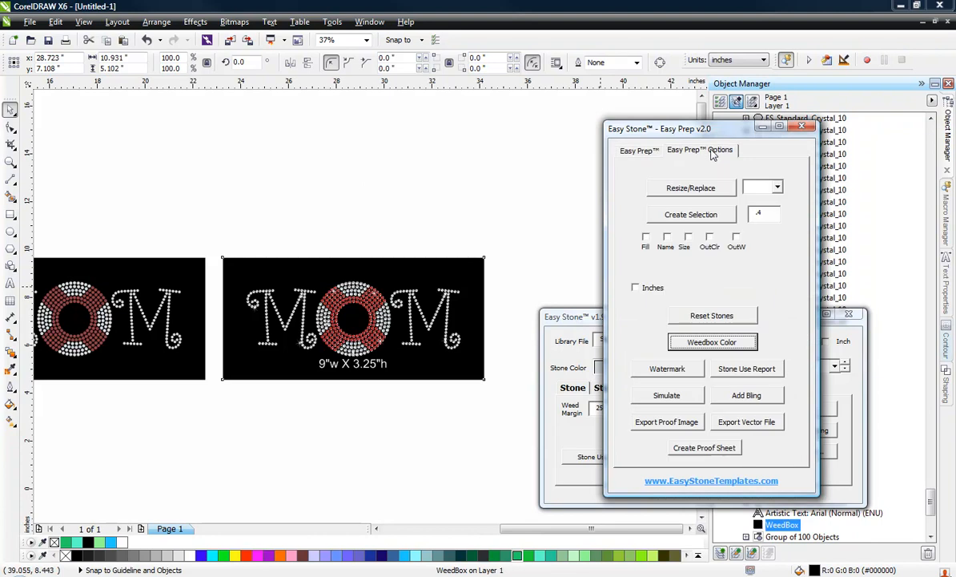
{"action": "left_click", "coordinate": [671, 374]}
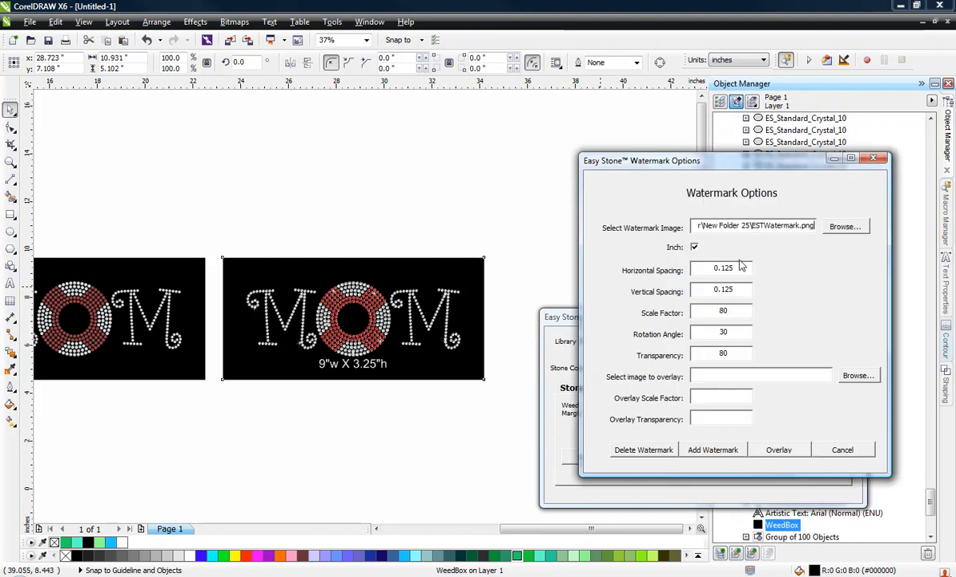
{"action": "left_click", "coordinate": [728, 454]}
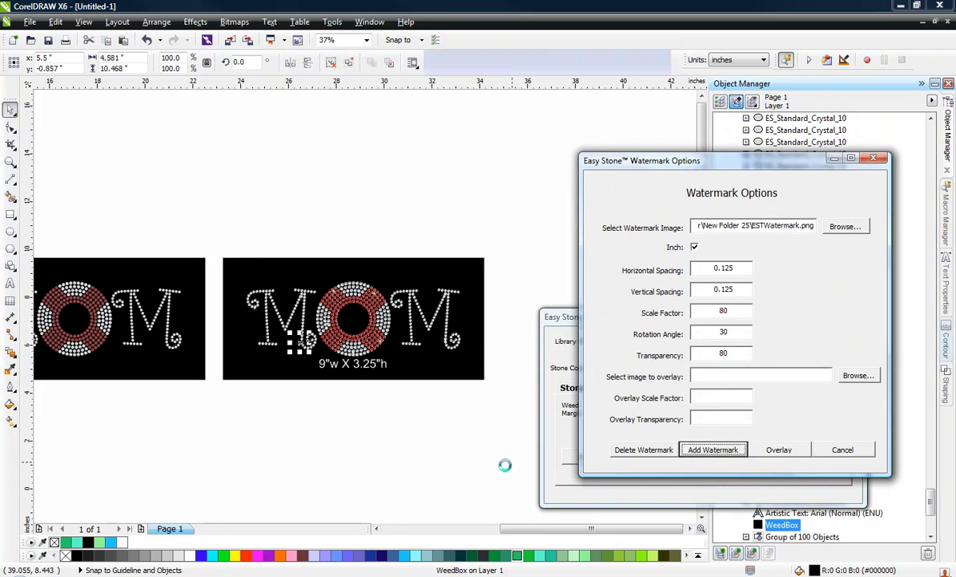
{"action": "left_click", "coordinate": [393, 371]}
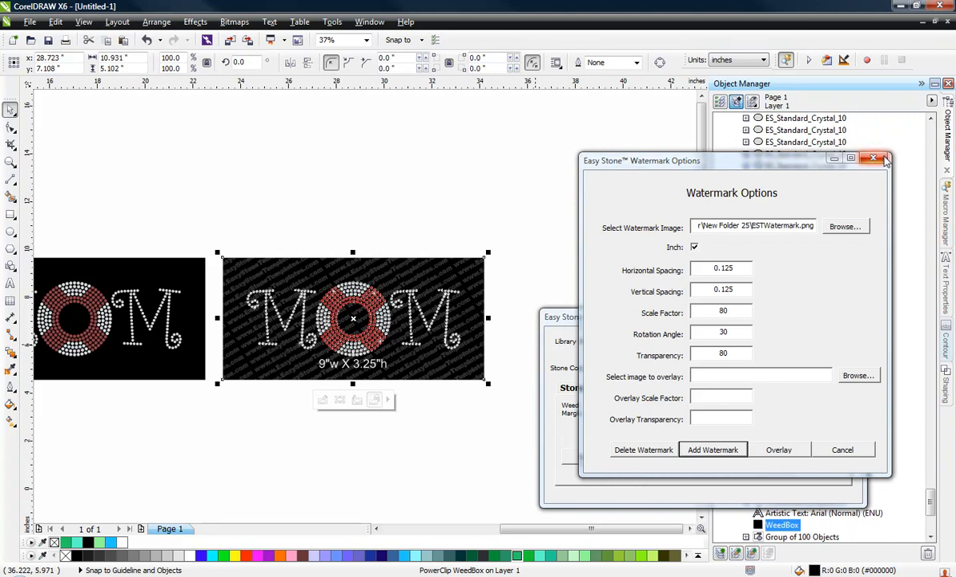
{"action": "left_click", "coordinate": [873, 158]}
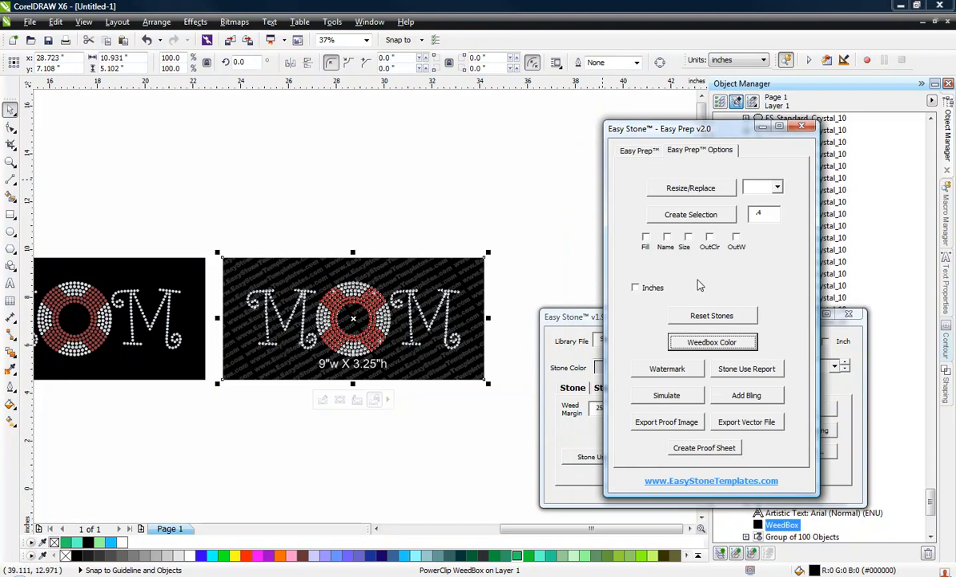
{"action": "left_click", "coordinate": [763, 128]}
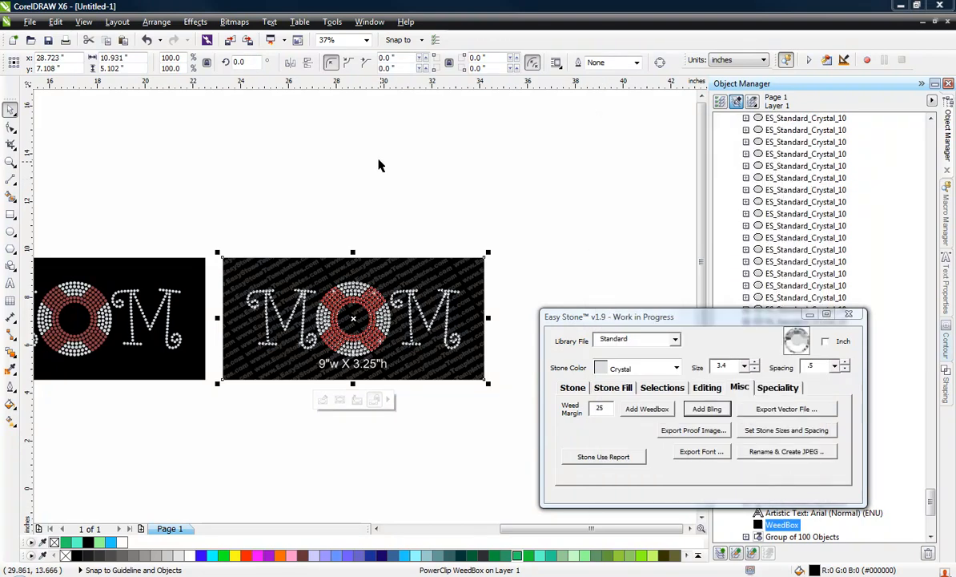
Export the right-hand watermarked copy as a 500-pixel JPG proof image named 123012-EST-SwimMom, also saving the CDR file
{"action": "left_click_drag", "start_coordinate": [212, 220], "coordinate": [517, 421]}
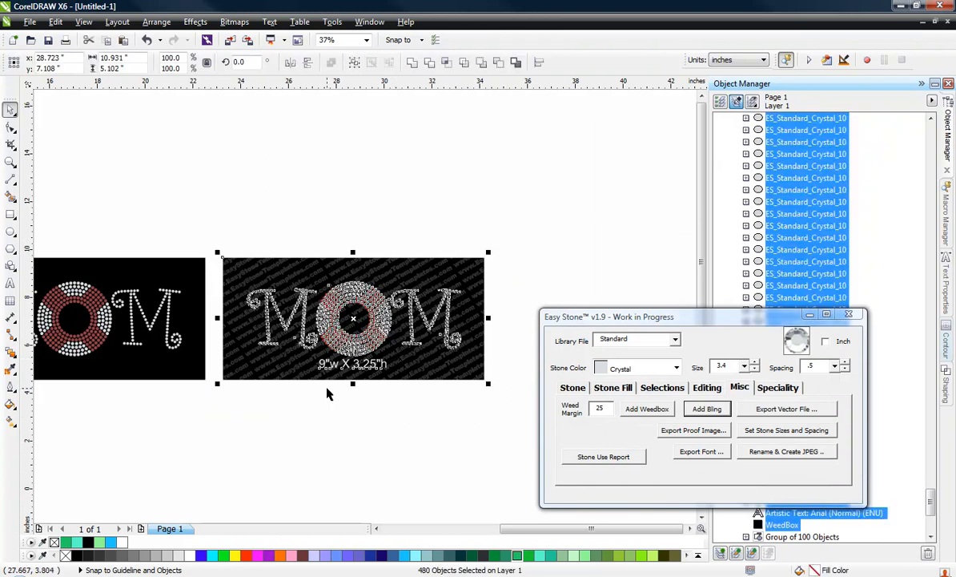
{"action": "left_click", "coordinate": [705, 433]}
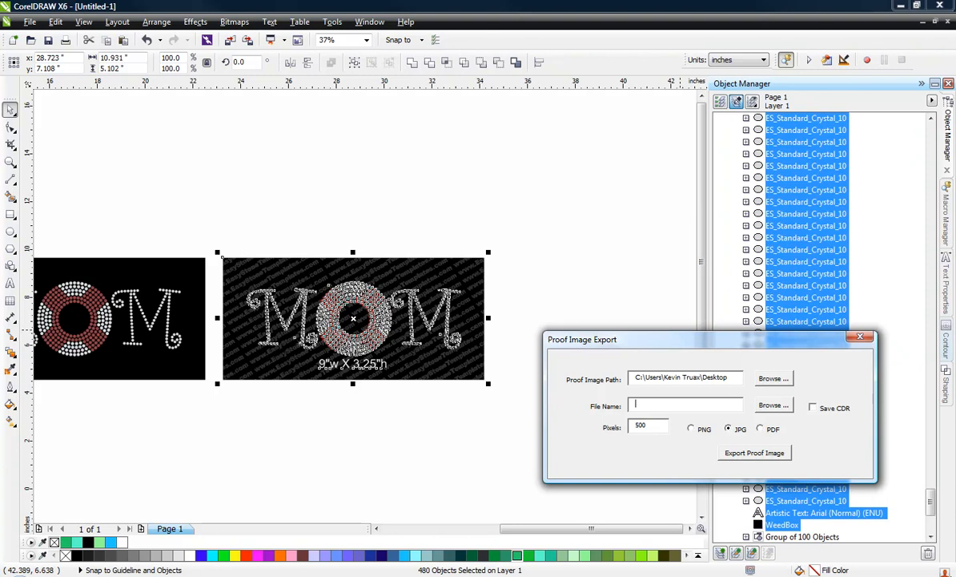
{"action": "type", "text": "12"}
{"action": "type", "text": "3012"}
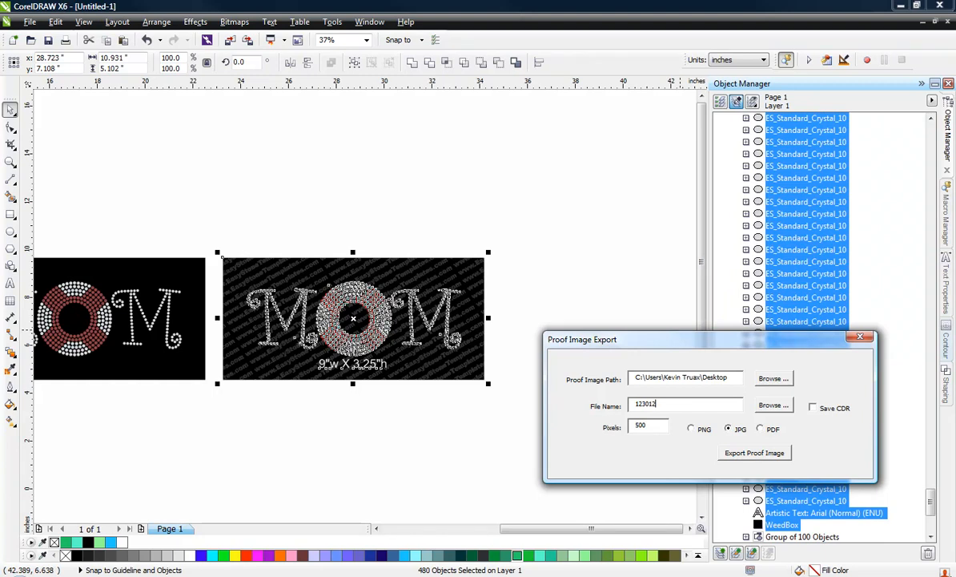
{"action": "type", "text": "-EST"}
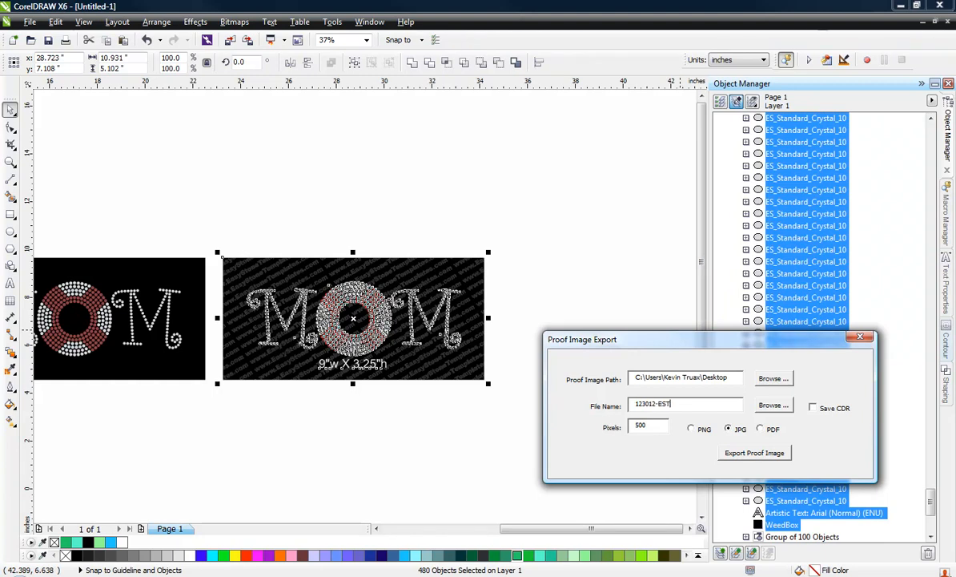
{"action": "type", "text": "-SwimMom"}
{"action": "left_click", "coordinate": [814, 409]}
{"action": "left_click", "coordinate": [753, 454]}
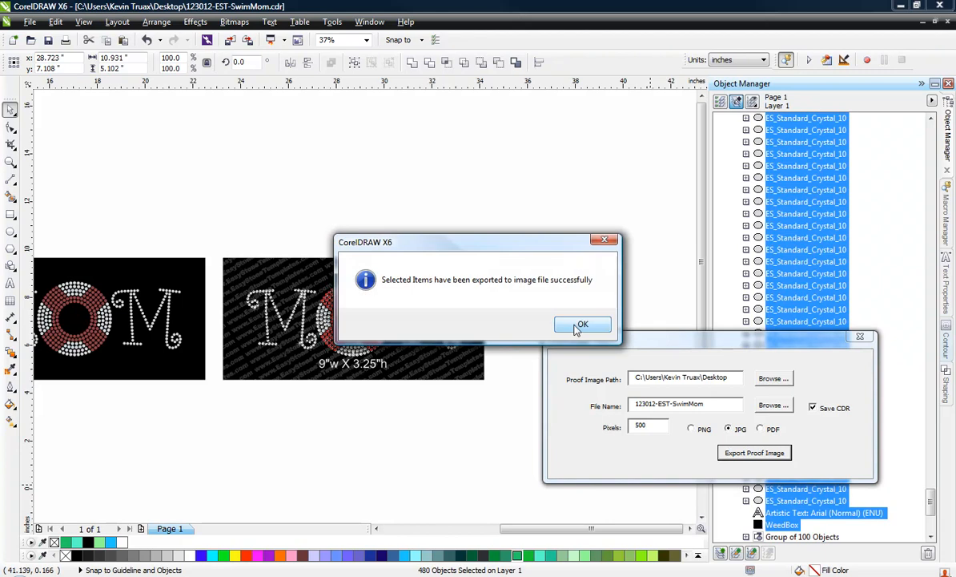
{"action": "left_click", "coordinate": [580, 325]}
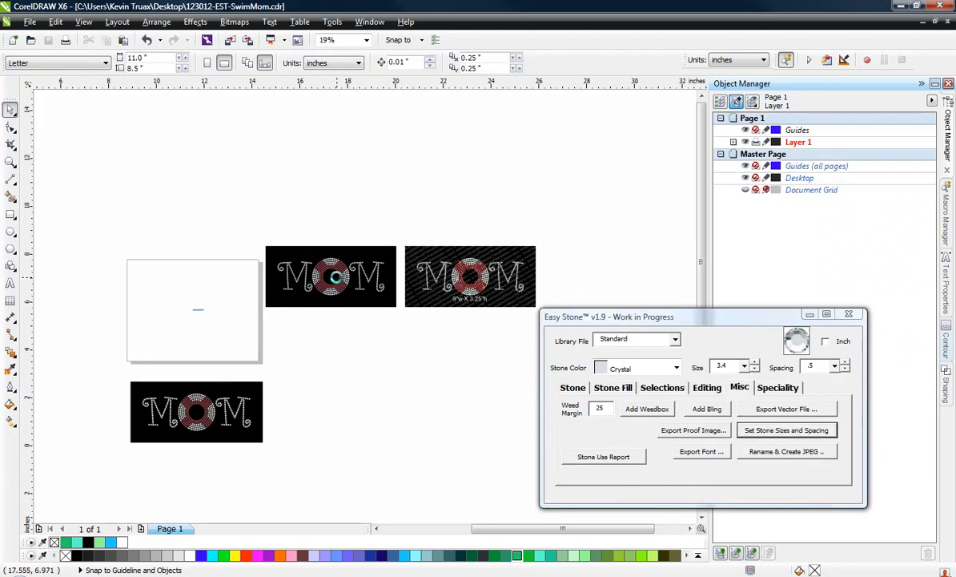
Move the lower MOM design and the small item on the page up and to the left, clear of the export area
{"action": "scroll", "coordinate": [337, 277], "scroll_direction": "up", "scroll_amount": 2}
{"action": "scroll", "coordinate": [253, 290], "scroll_direction": "down", "scroll_amount": 2}
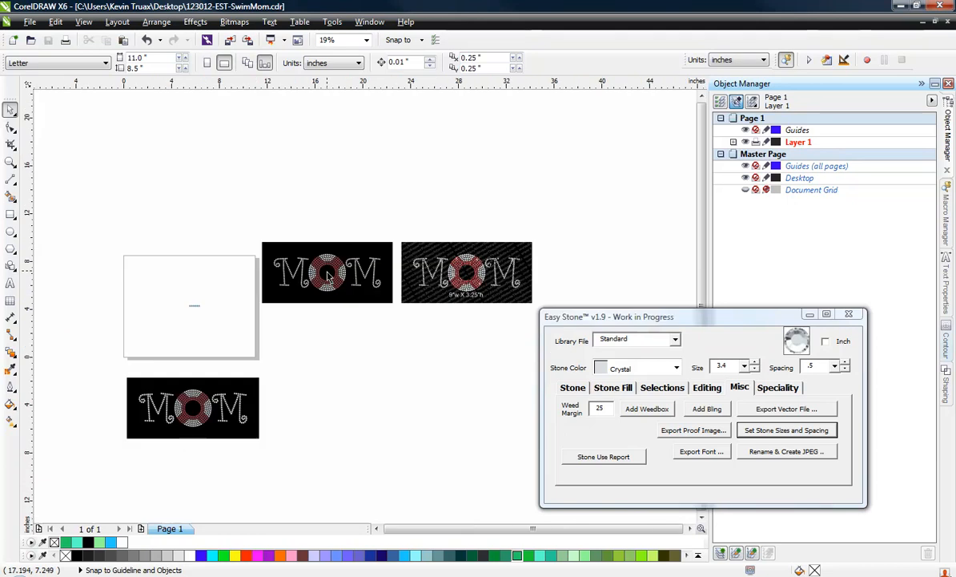
{"action": "left_click_drag", "start_coordinate": [64, 273], "coordinate": [264, 481]}
{"action": "left_click_drag", "start_coordinate": [233, 432], "coordinate": [123, 292]}
{"action": "left_click", "coordinate": [257, 220]}
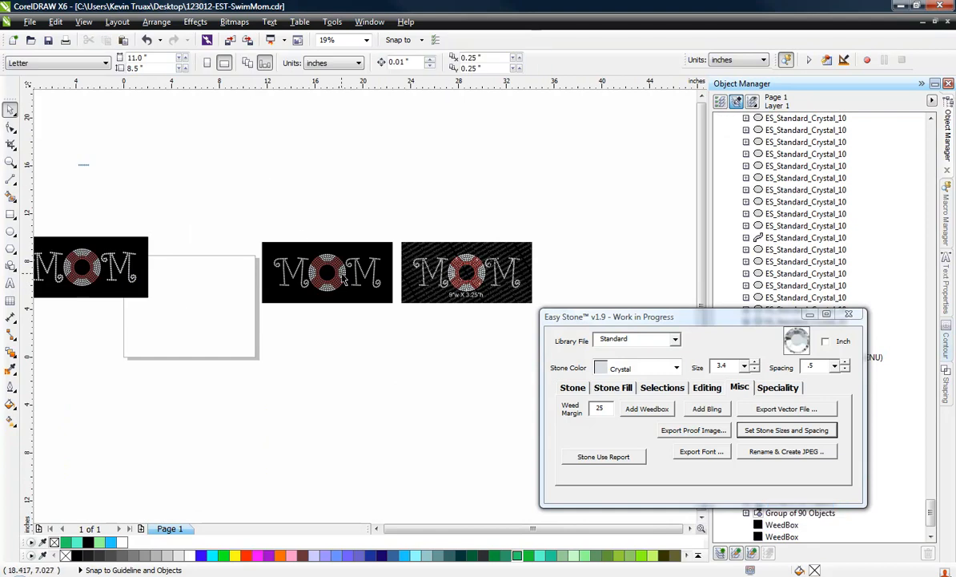
Group the unwatermarked middle MOM design with its weedbox and ungroup all of its nested groups
{"action": "scroll", "coordinate": [345, 277], "scroll_direction": "up", "scroll_amount": 2}
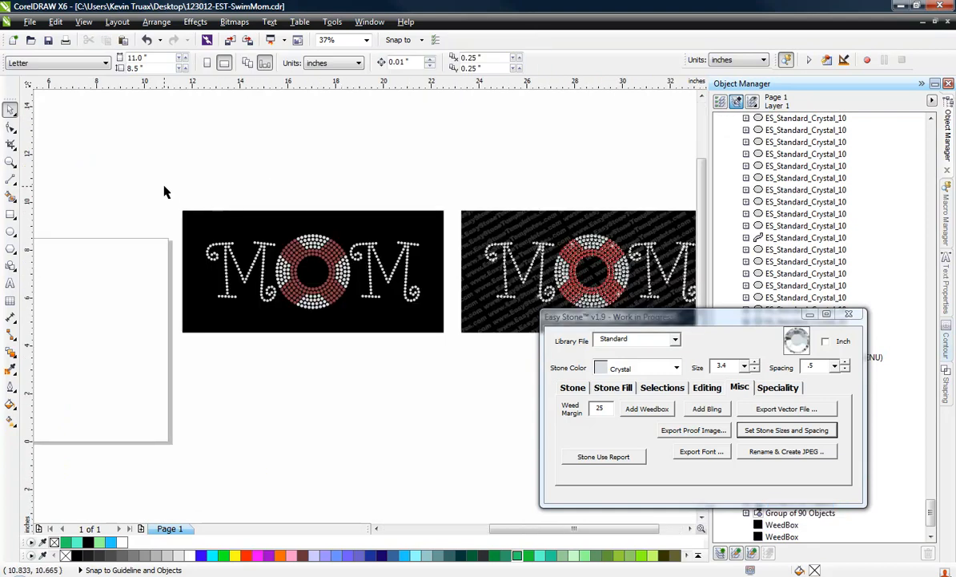
{"action": "left_click_drag", "start_coordinate": [165, 186], "coordinate": [463, 367]}
{"action": "left_click_drag", "start_coordinate": [456, 370], "coordinate": [451, 373]}
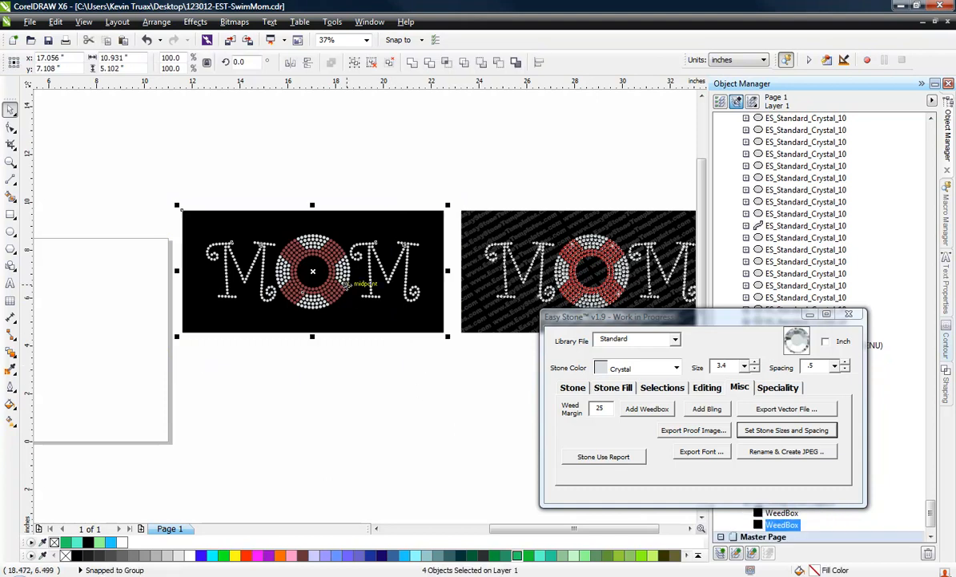
{"action": "key", "text": "ctrl+g"}
{"action": "right_click", "coordinate": [330, 269]}
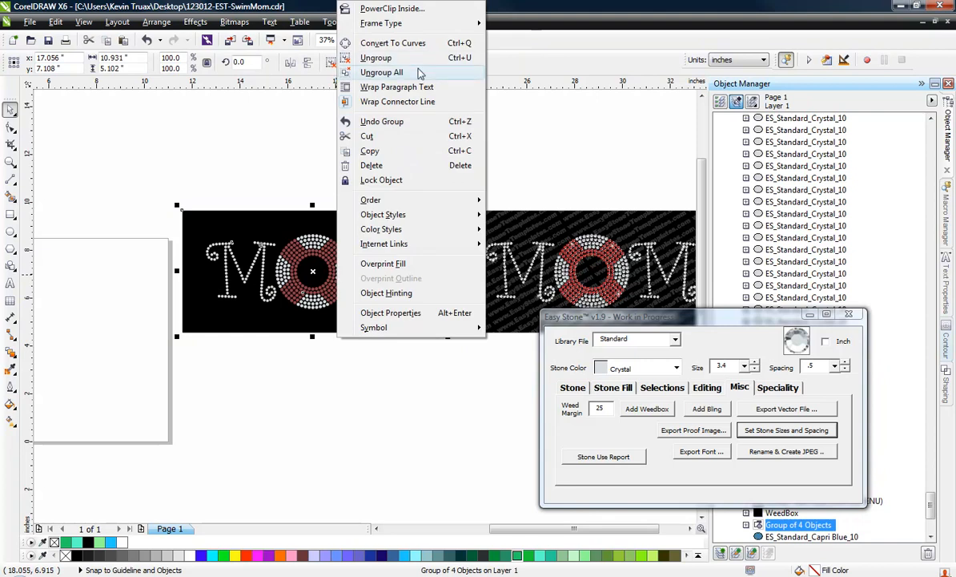
{"action": "left_click", "coordinate": [390, 71]}
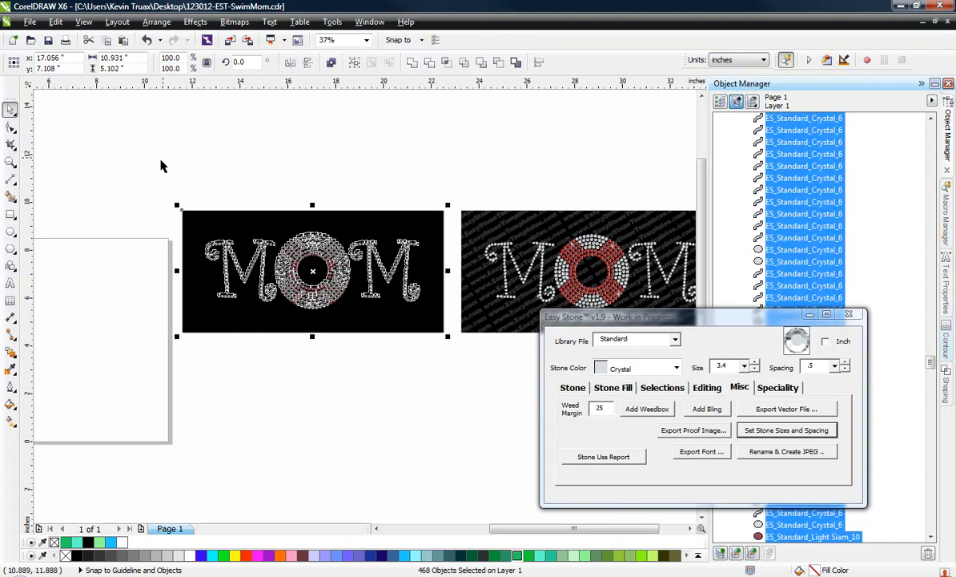
Export the middle MOM design as EPS, SVG and PLT vector files with a 1-inch weedbox margin and the Combo option
{"action": "left_click_drag", "start_coordinate": [150, 167], "coordinate": [454, 367]}
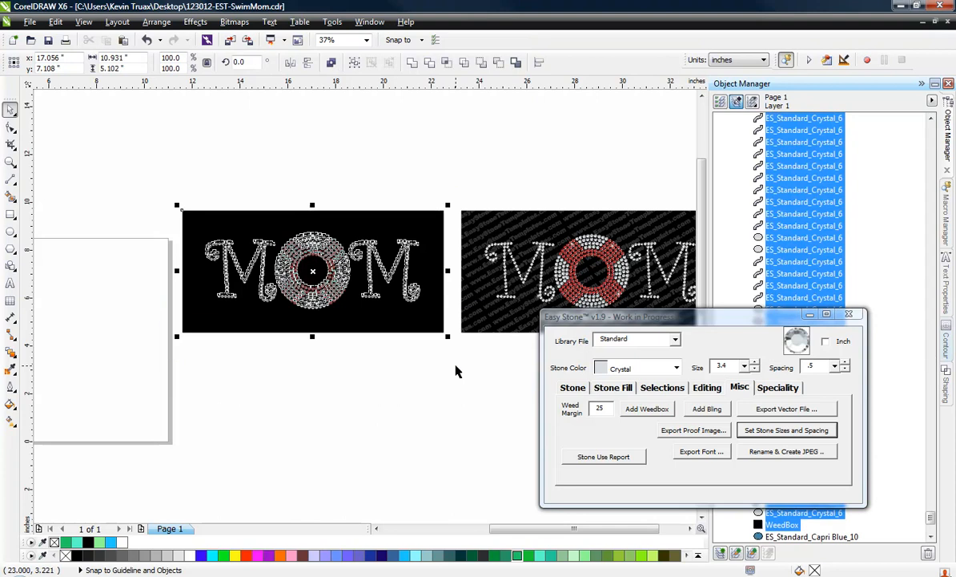
{"action": "left_click", "coordinate": [783, 410]}
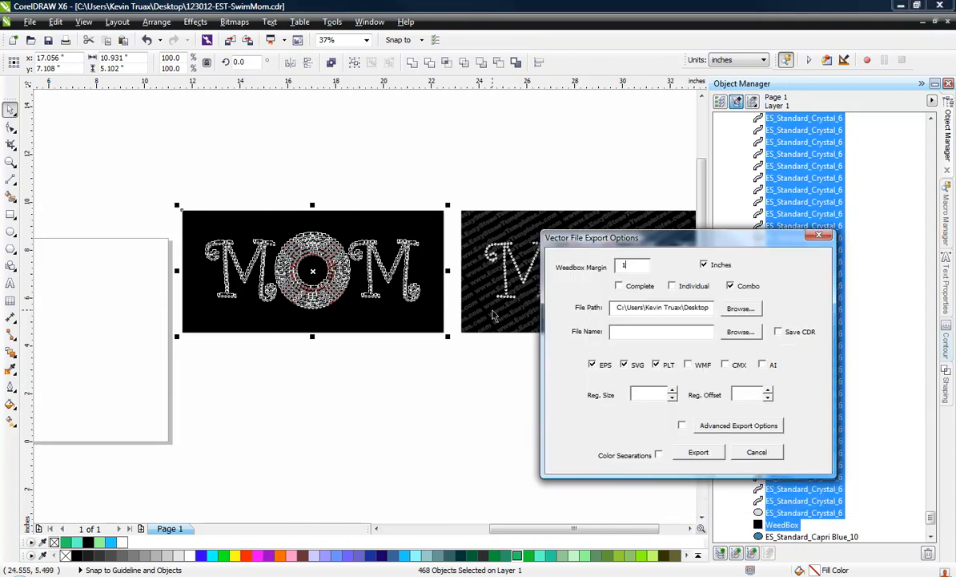
{"action": "left_click_drag", "start_coordinate": [682, 245], "coordinate": [661, 240]}
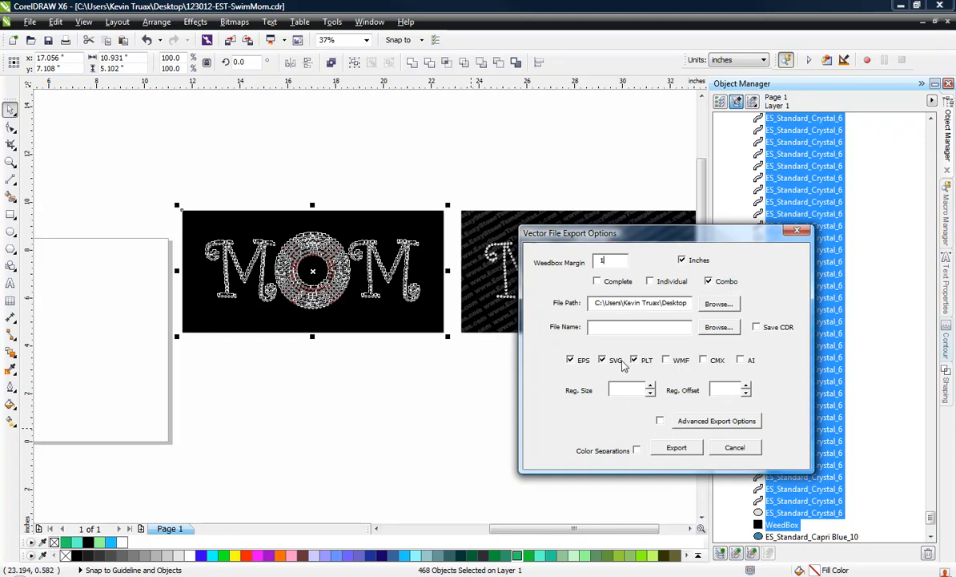
{"action": "left_click", "coordinate": [674, 450]}
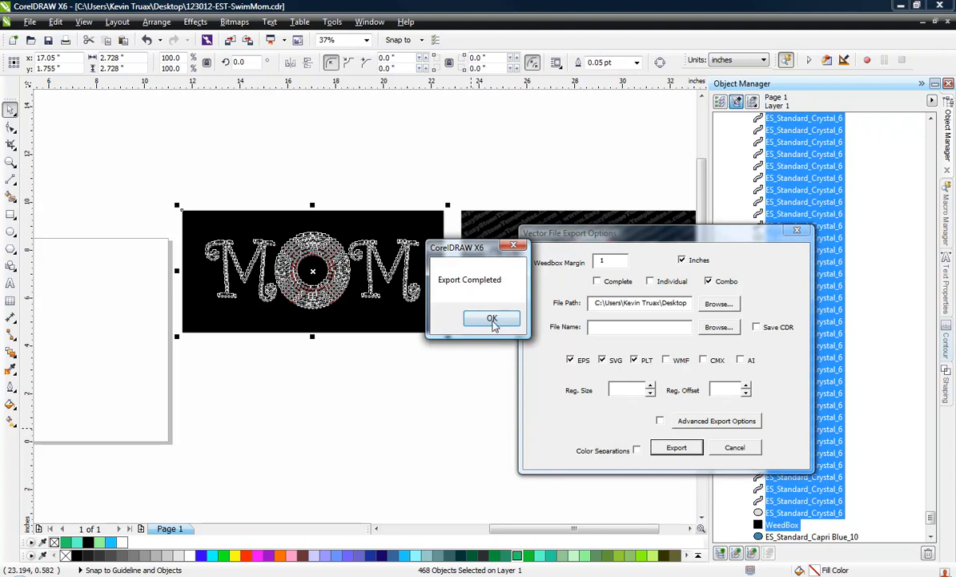
{"action": "left_click", "coordinate": [493, 319]}
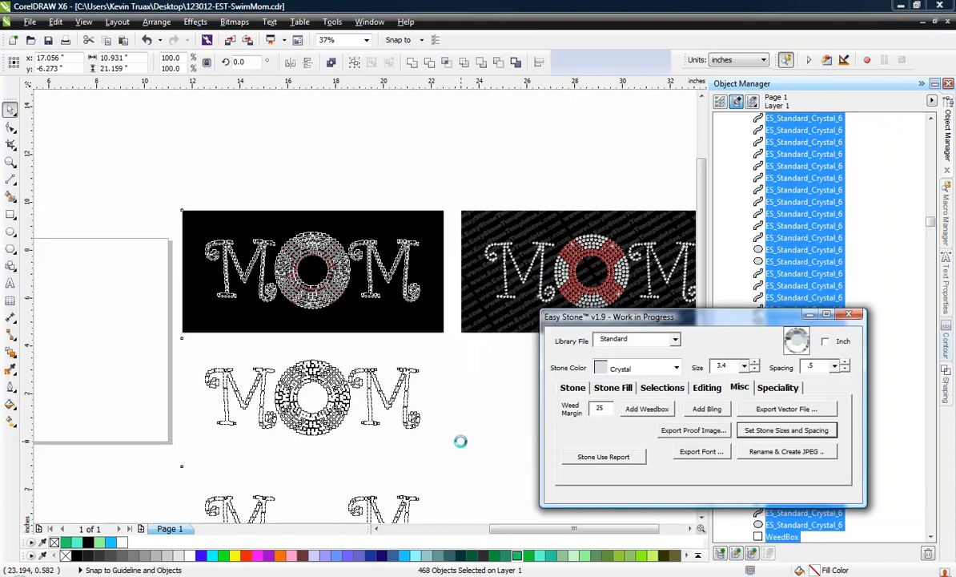
Delete the four generated template layouts below the middle MOM design
{"action": "scroll", "coordinate": [257, 130], "scroll_direction": "down", "scroll_amount": 1}
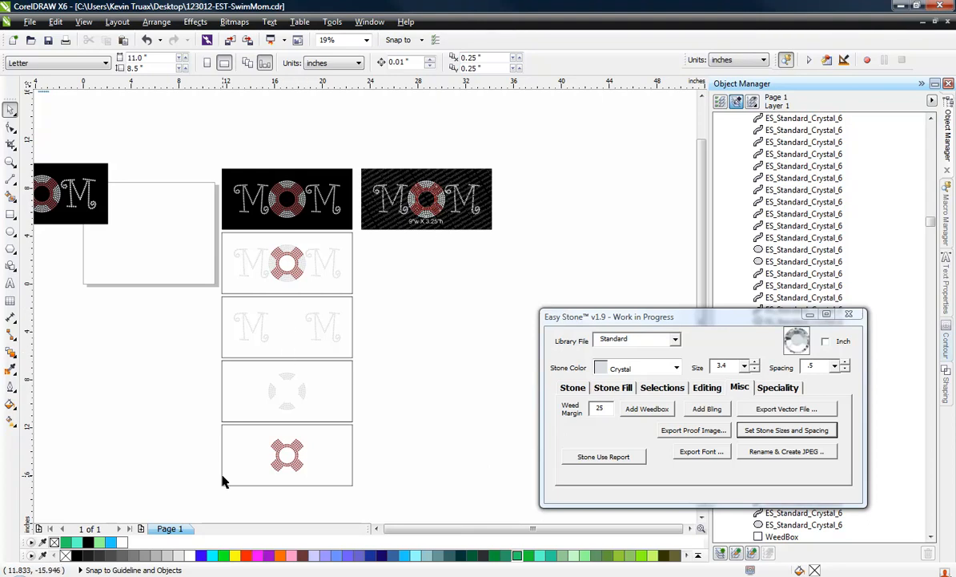
{"action": "left_click_drag", "start_coordinate": [212, 505], "coordinate": [374, 229]}
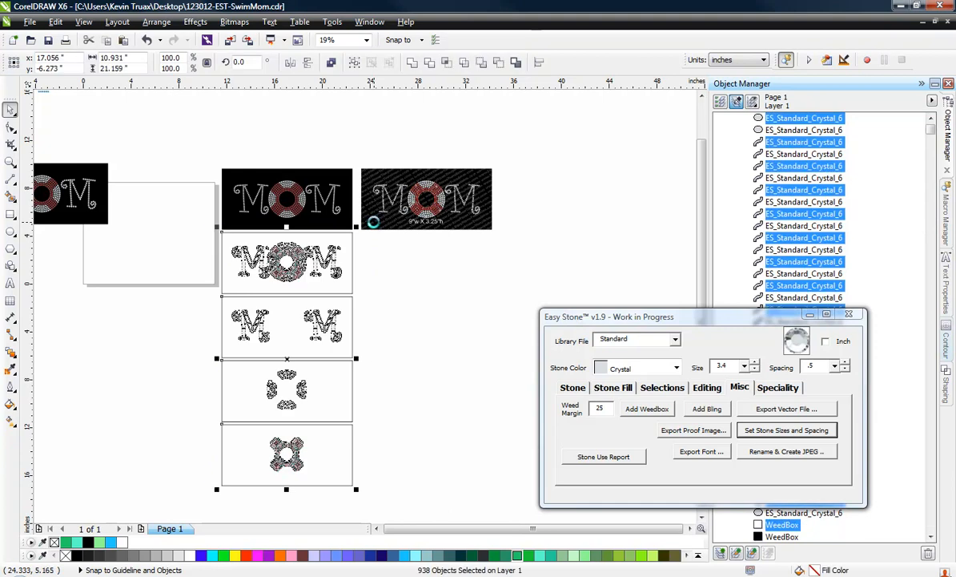
{"action": "key", "text": "Delete"}
Reopen the vector export for the middle MOM design and save advanced options with Standard_Crystal enabled
{"action": "scroll", "coordinate": [240, 172], "scroll_direction": "up", "scroll_amount": 2}
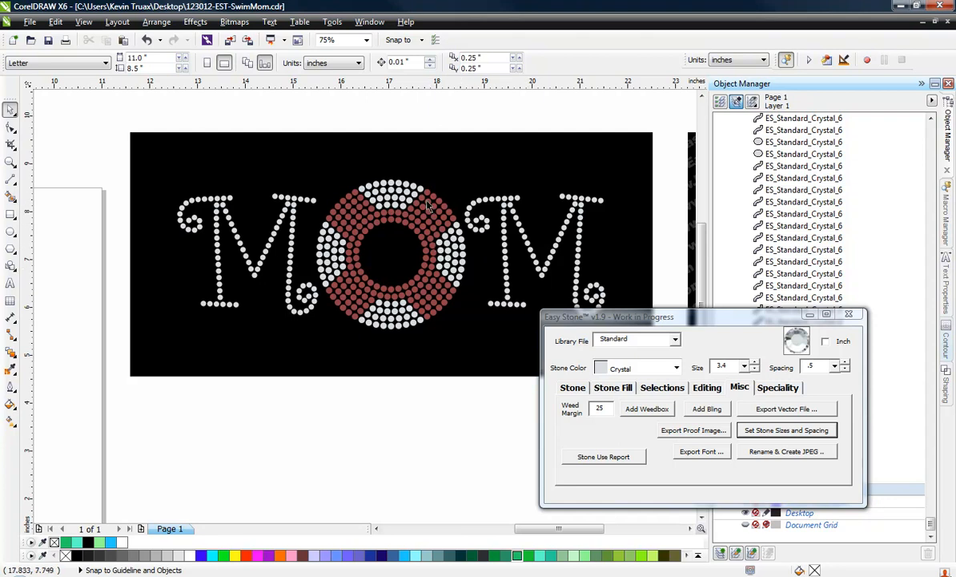
{"action": "scroll", "coordinate": [427, 208], "scroll_direction": "down", "scroll_amount": 1}
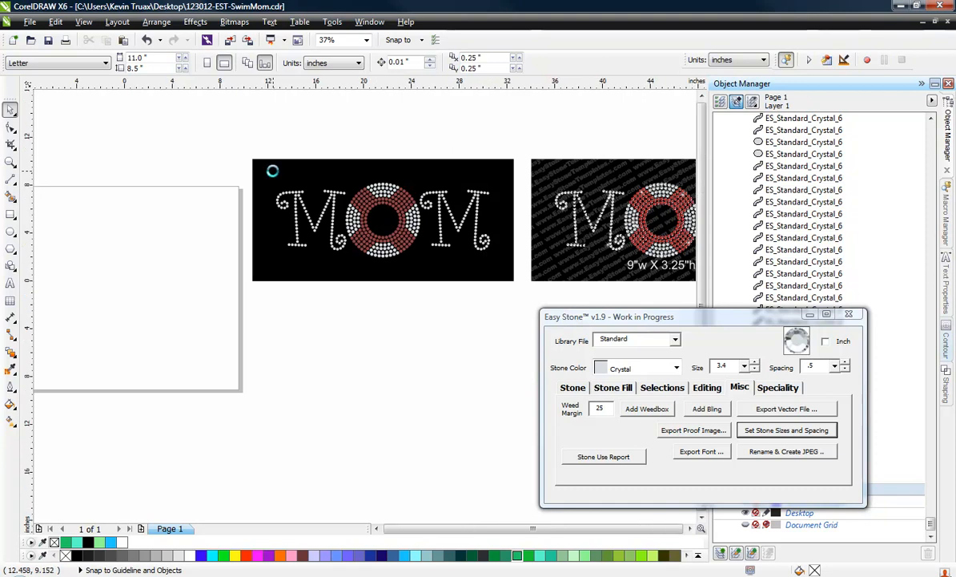
{"action": "scroll", "coordinate": [273, 166], "scroll_direction": "down", "scroll_amount": 1}
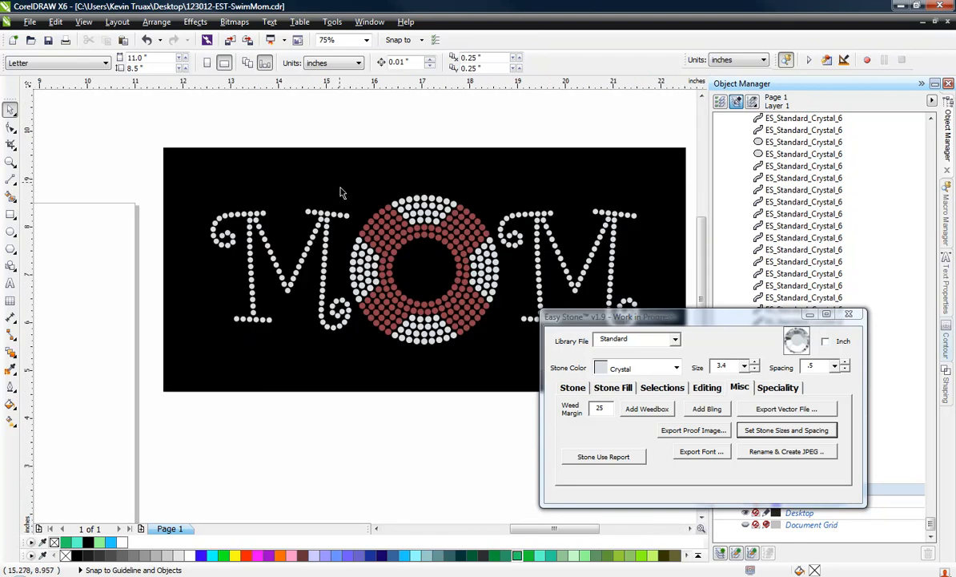
{"action": "scroll", "coordinate": [273, 165], "scroll_direction": "up", "scroll_amount": 2}
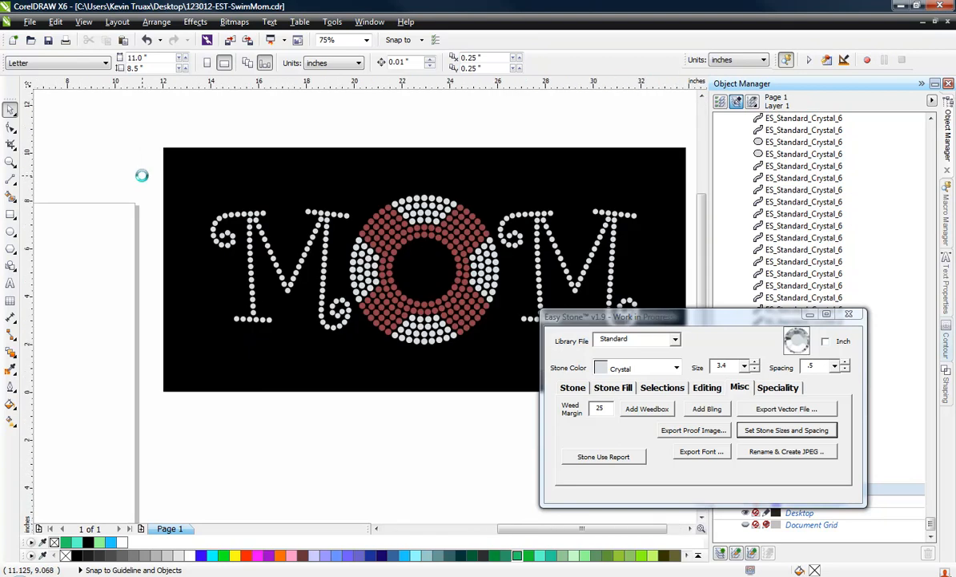
{"action": "scroll", "coordinate": [138, 156], "scroll_direction": "down", "scroll_amount": 1}
{"action": "left_click_drag", "start_coordinate": [150, 144], "coordinate": [423, 312]}
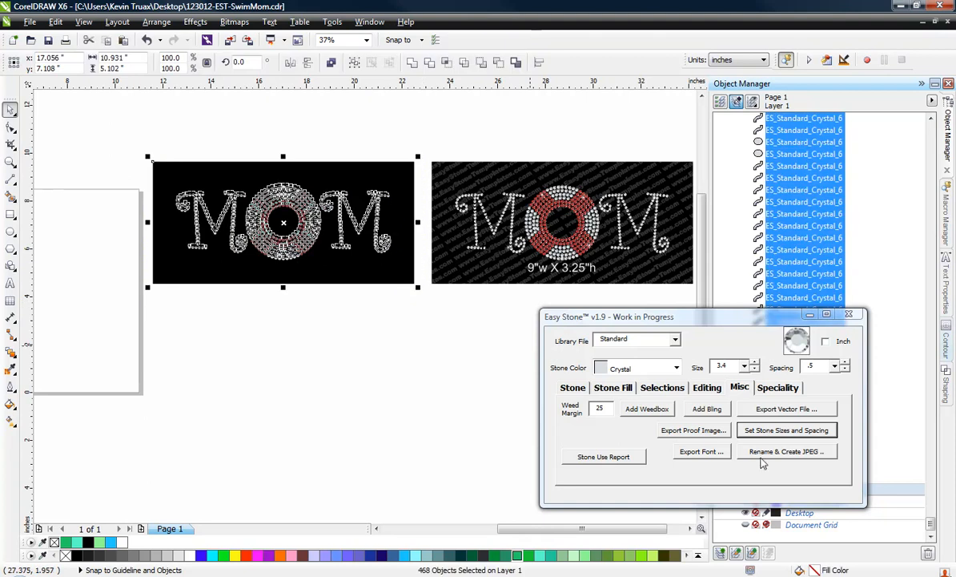
{"action": "left_click", "coordinate": [787, 408]}
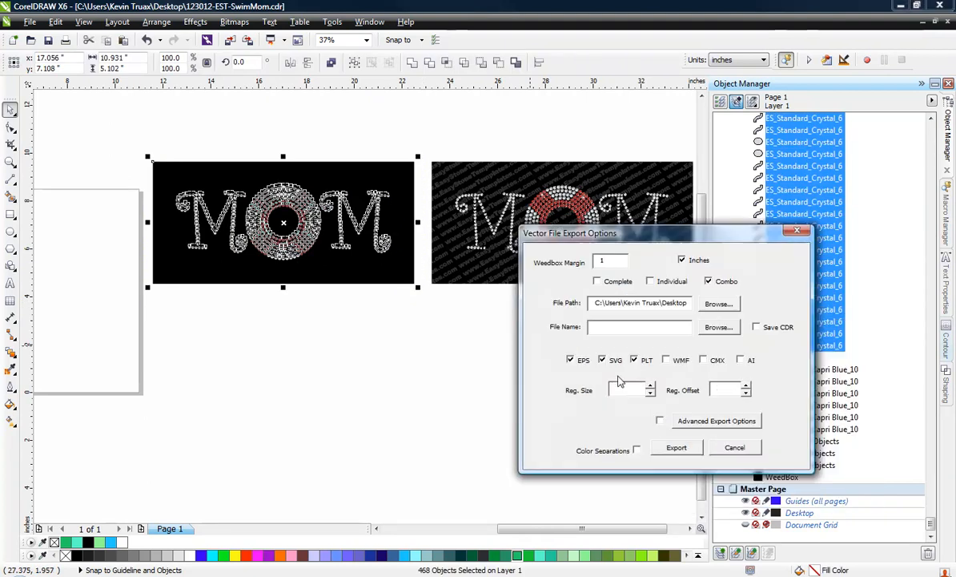
{"action": "left_click", "coordinate": [704, 421]}
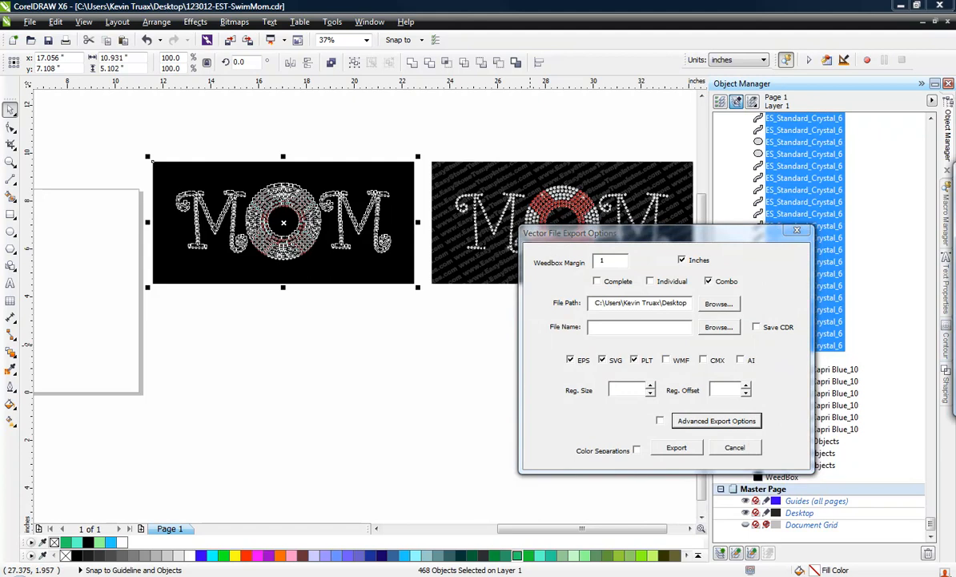
{"action": "left_click_drag", "start_coordinate": [652, 153], "coordinate": [618, 152]}
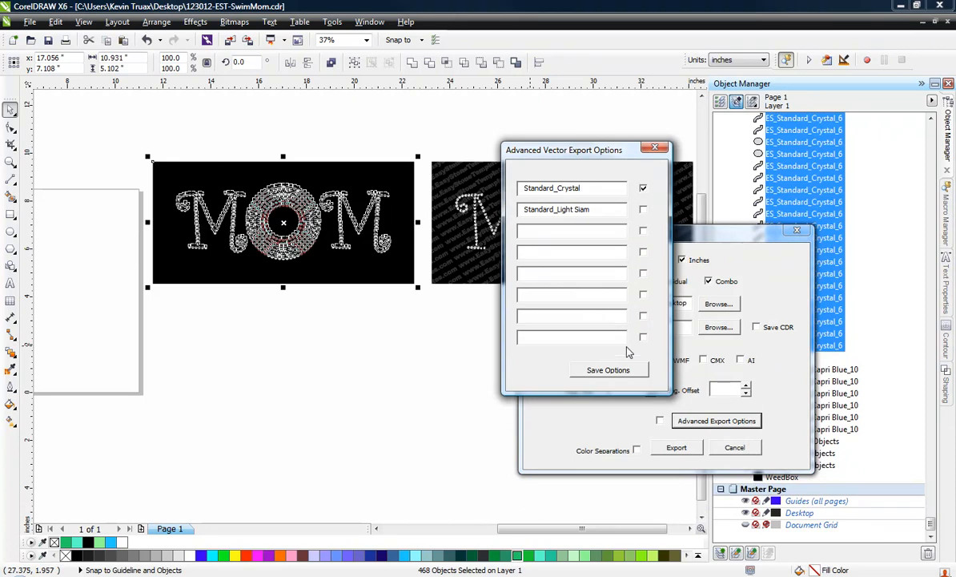
{"action": "left_click", "coordinate": [621, 373]}
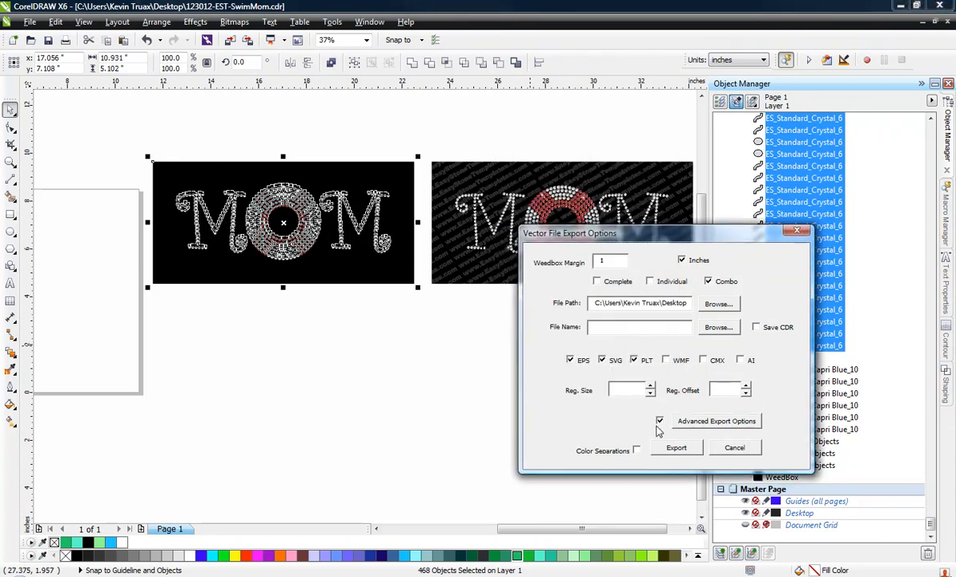
Export the vector files with Advanced Export Options enabled, replacing the existing files, and deselect the results
{"action": "left_click", "coordinate": [660, 422]}
{"action": "left_click", "coordinate": [678, 449]}
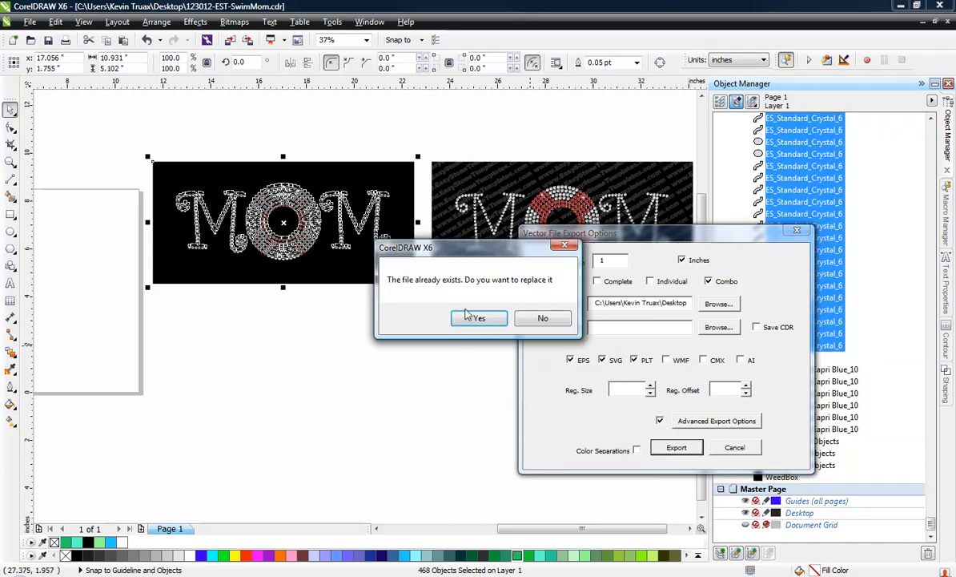
{"action": "left_click", "coordinate": [473, 320]}
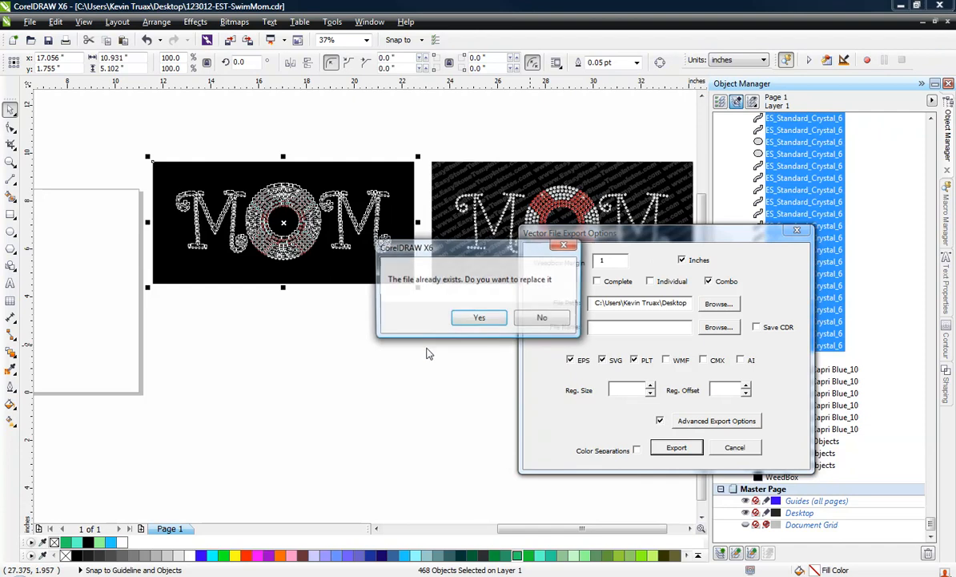
{"action": "left_click", "coordinate": [456, 321]}
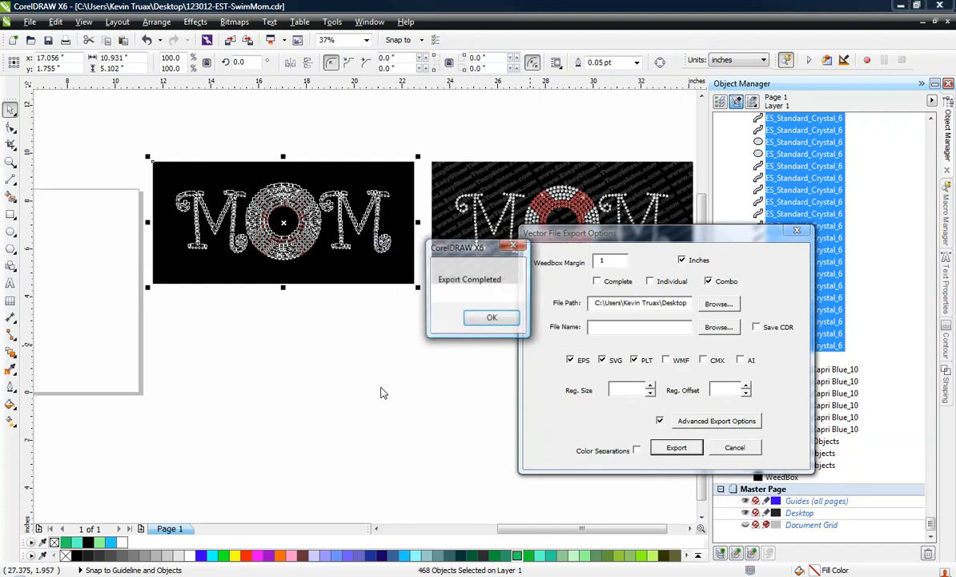
{"action": "left_click", "coordinate": [491, 320]}
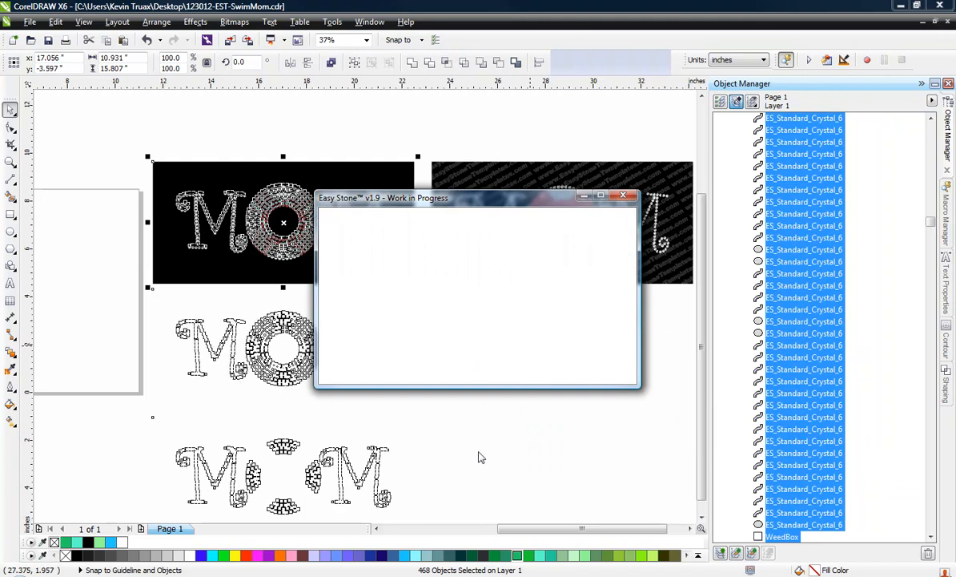
{"action": "left_click", "coordinate": [471, 404]}
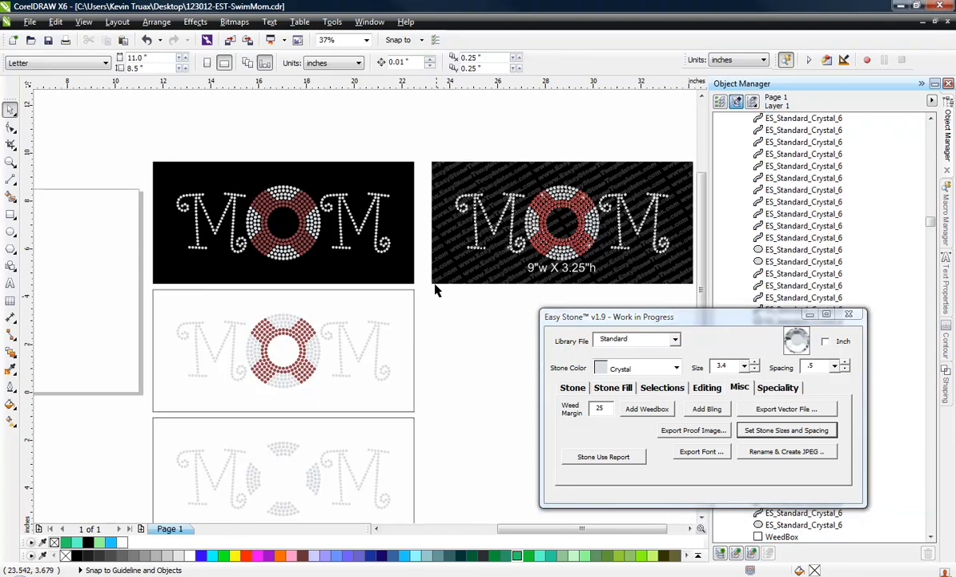
Examine how the stones are divided among the exported template layouts below the middle MOM design
{"action": "scroll", "coordinate": [431, 275], "scroll_direction": "down", "scroll_amount": 1}
{"action": "scroll", "coordinate": [366, 410], "scroll_direction": "up", "scroll_amount": 1}
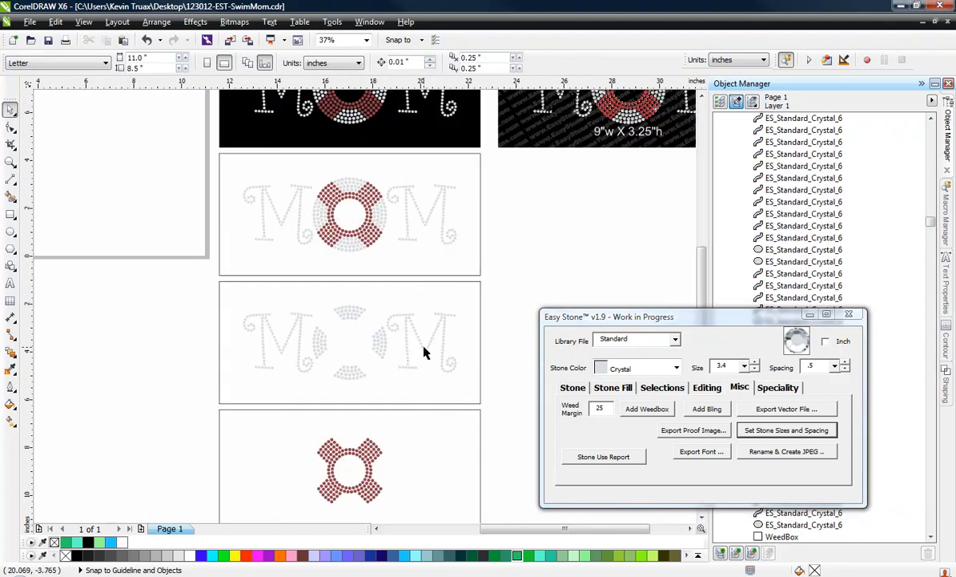
{"action": "scroll", "coordinate": [349, 371], "scroll_direction": "up", "scroll_amount": 1}
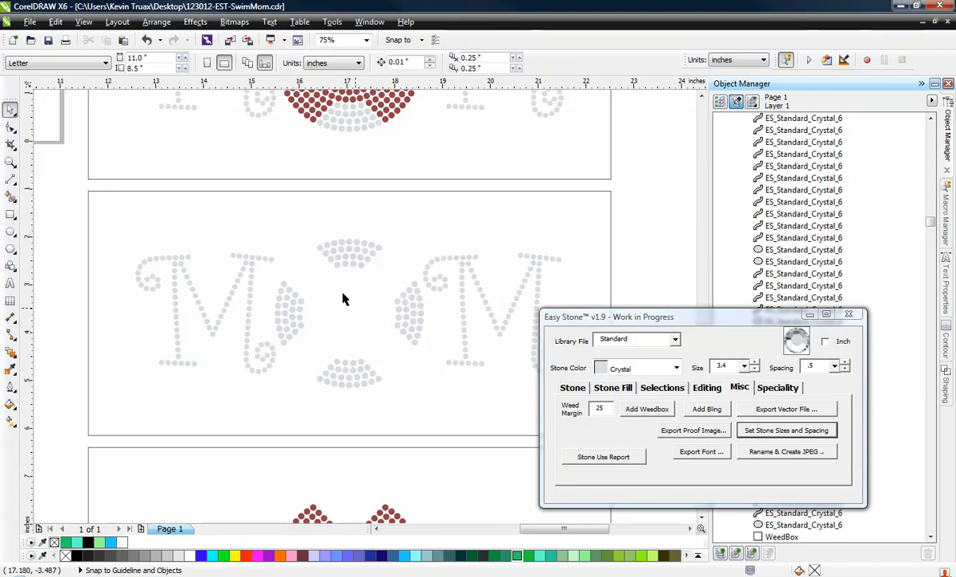
{"action": "scroll", "coordinate": [337, 241], "scroll_direction": "down", "scroll_amount": 1}
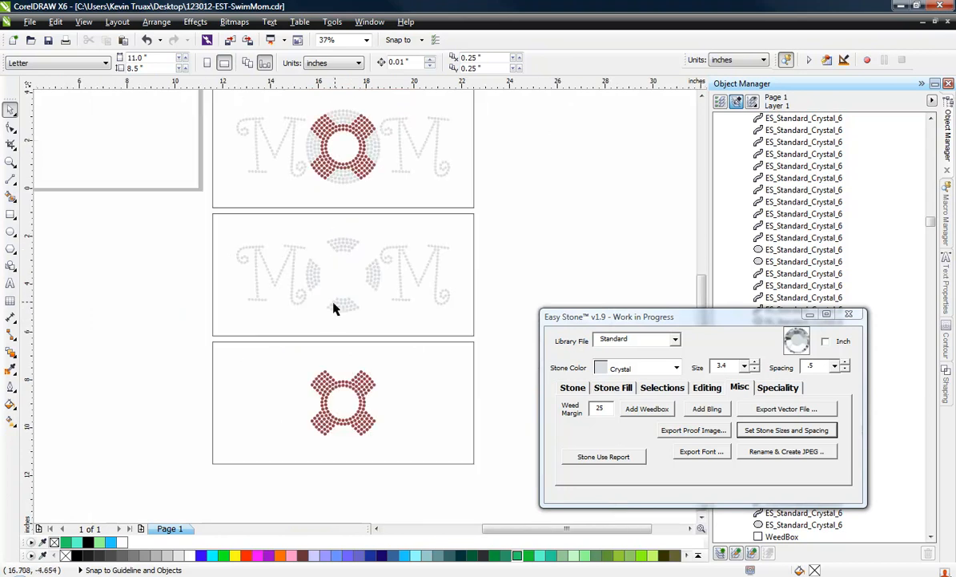
{"action": "scroll", "coordinate": [334, 309], "scroll_direction": "up", "scroll_amount": 1}
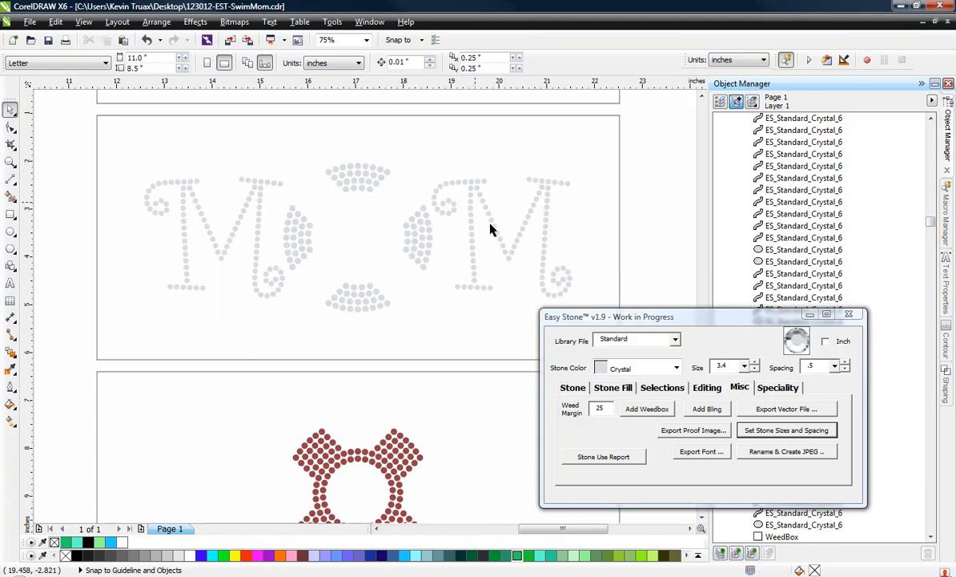
{"action": "scroll", "coordinate": [328, 163], "scroll_direction": "down", "scroll_amount": 1}
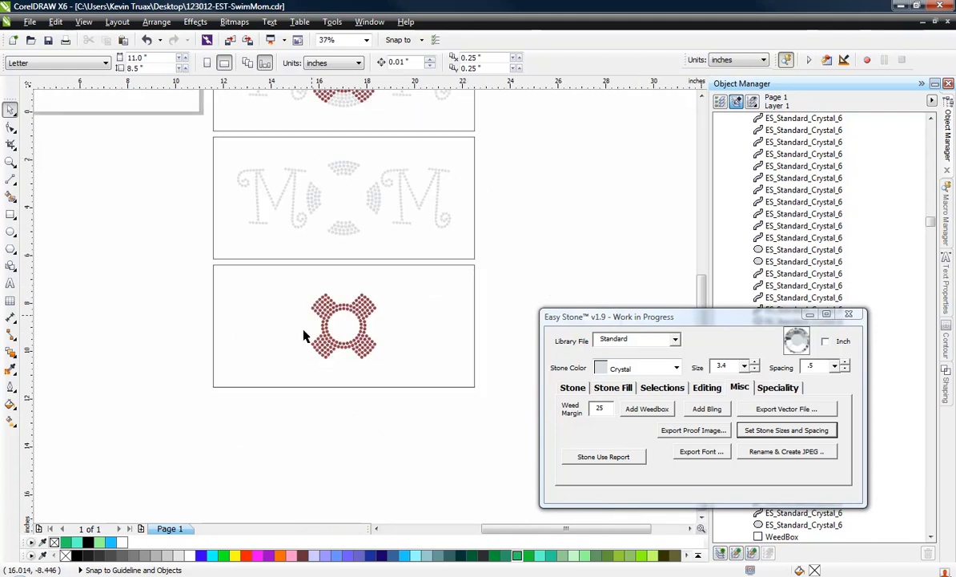
{"action": "scroll", "coordinate": [364, 433], "scroll_direction": "down", "scroll_amount": 1}
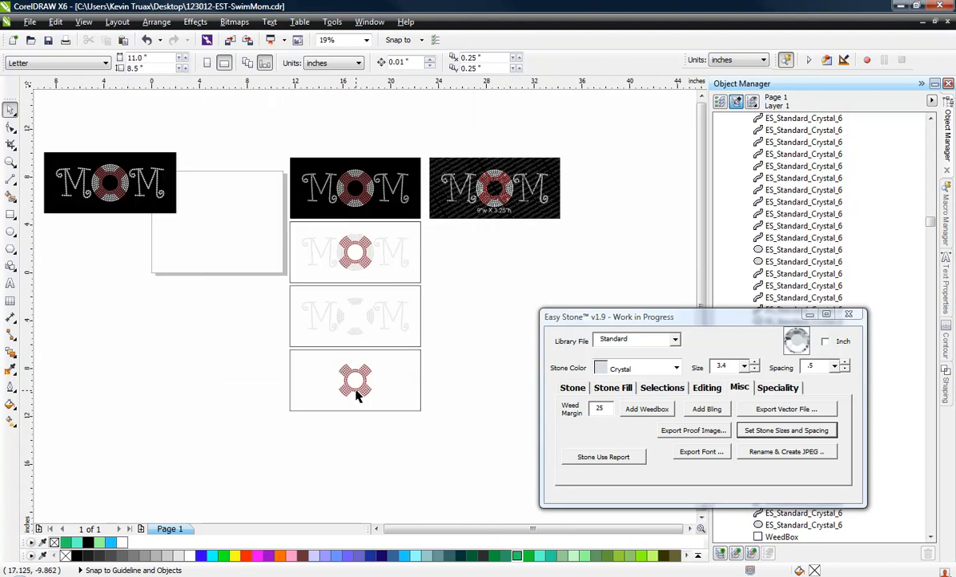